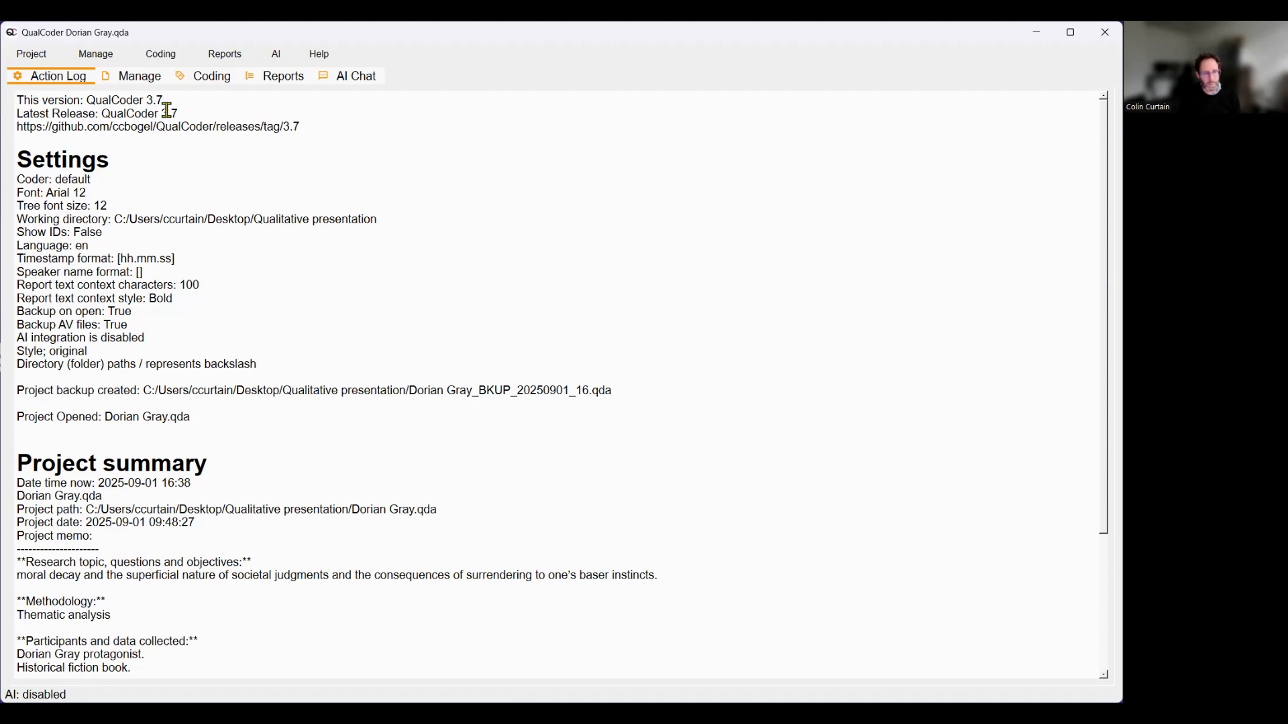
Review the project memo's research topic, methodology and participants sections and the ##### personal-note marker, and close it unedited.
click(28, 55)
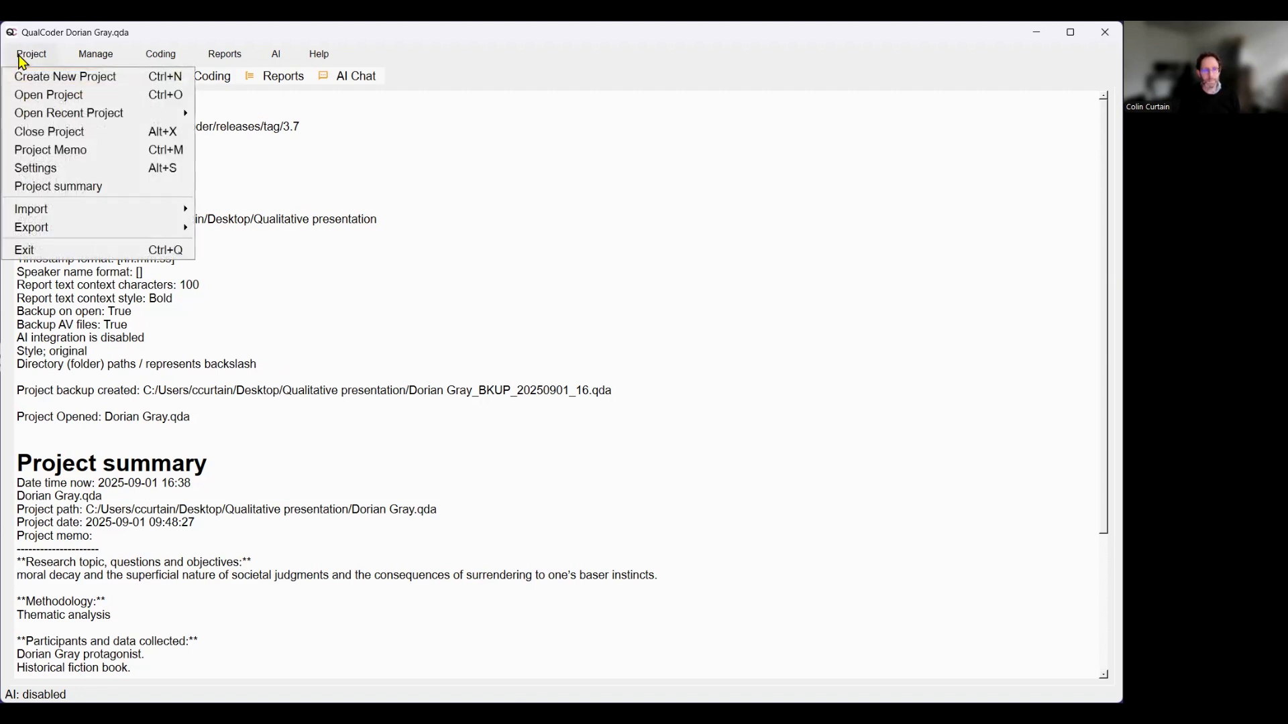
click(43, 152)
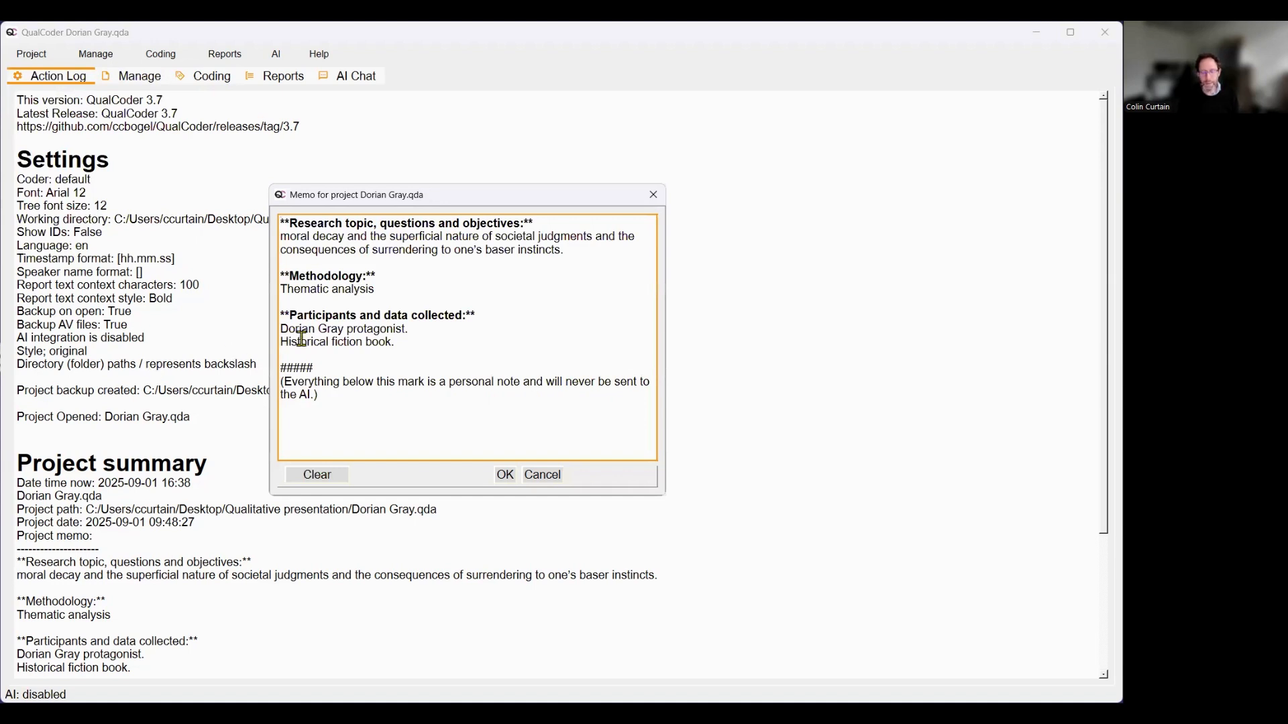
drag(320, 366, 279, 368)
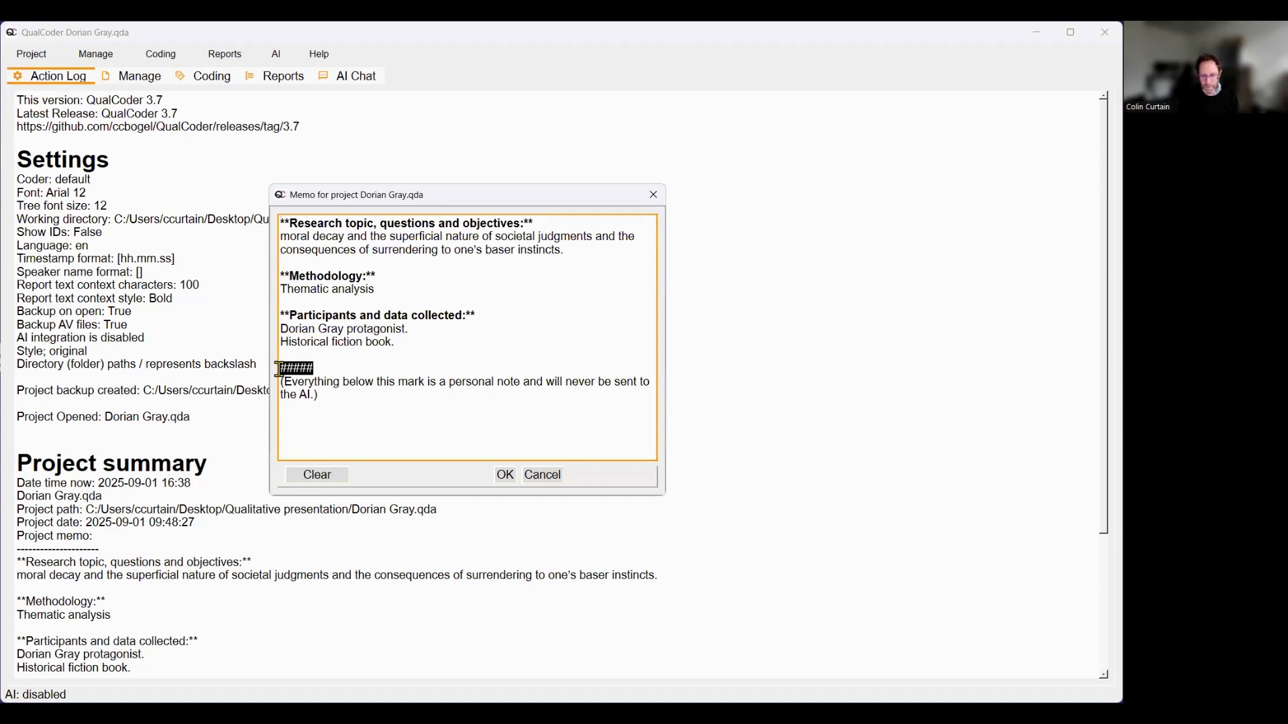
click(322, 356)
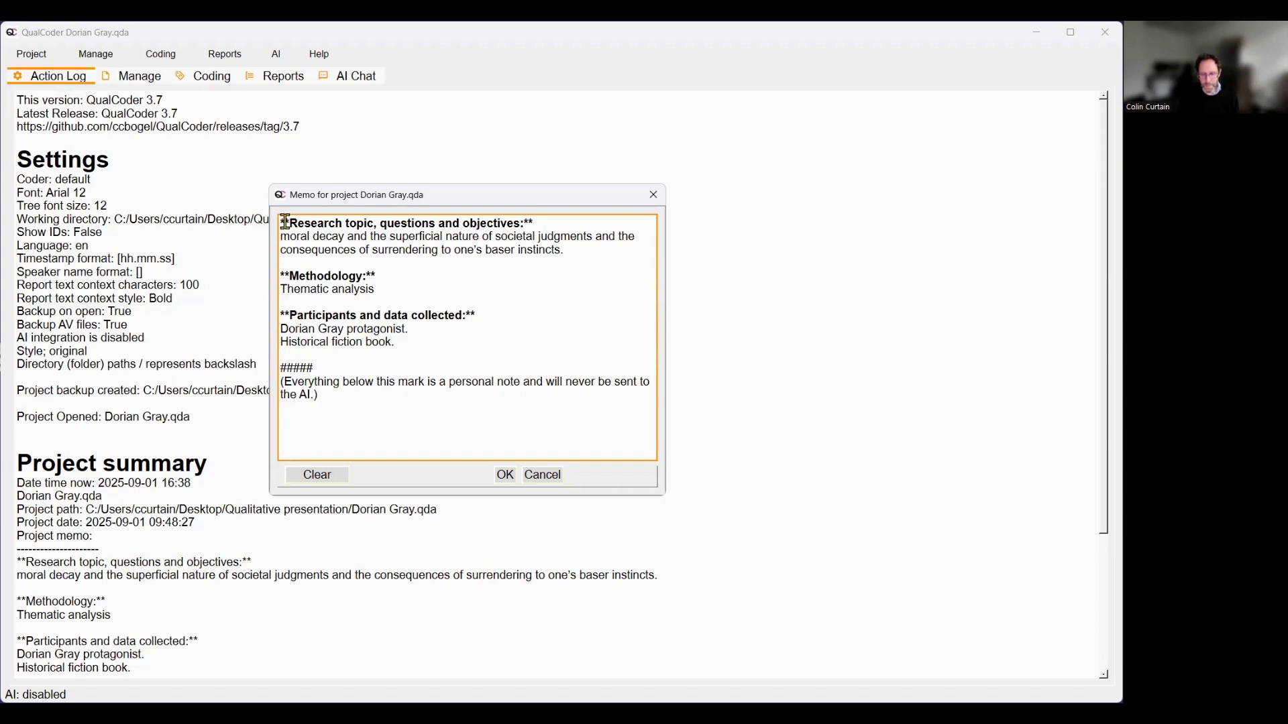
drag(282, 223, 428, 345)
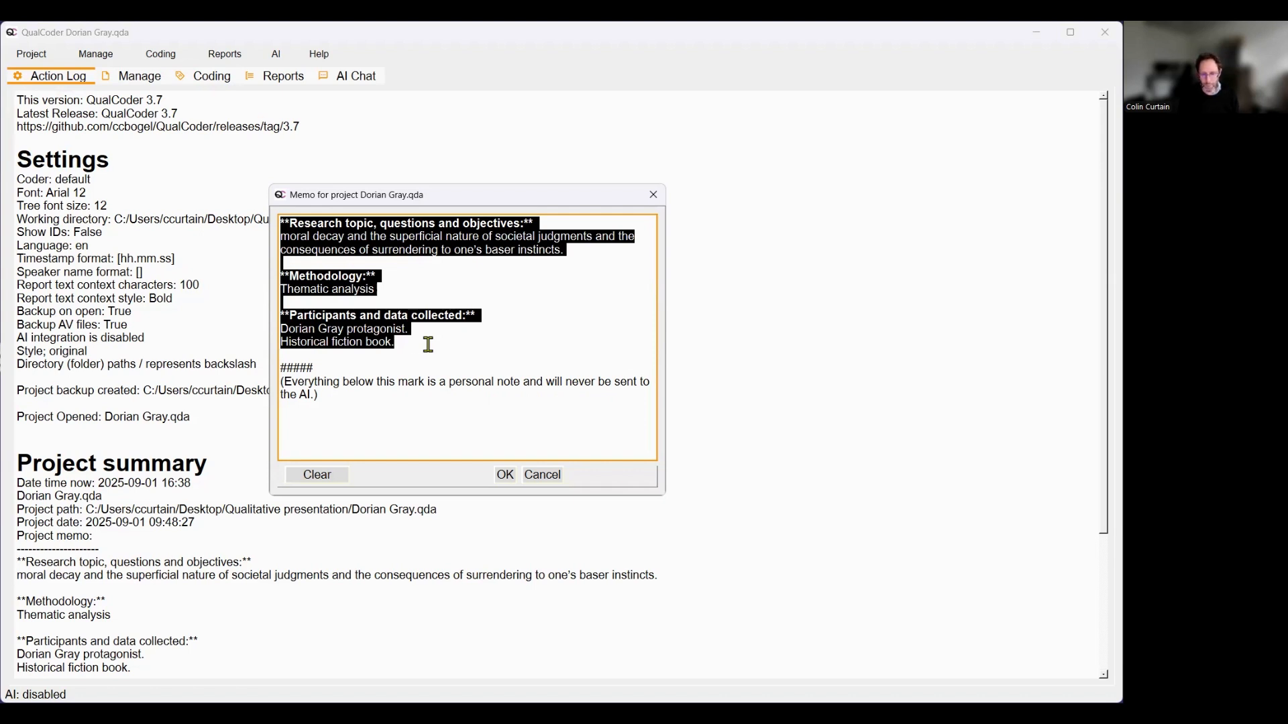
click(404, 339)
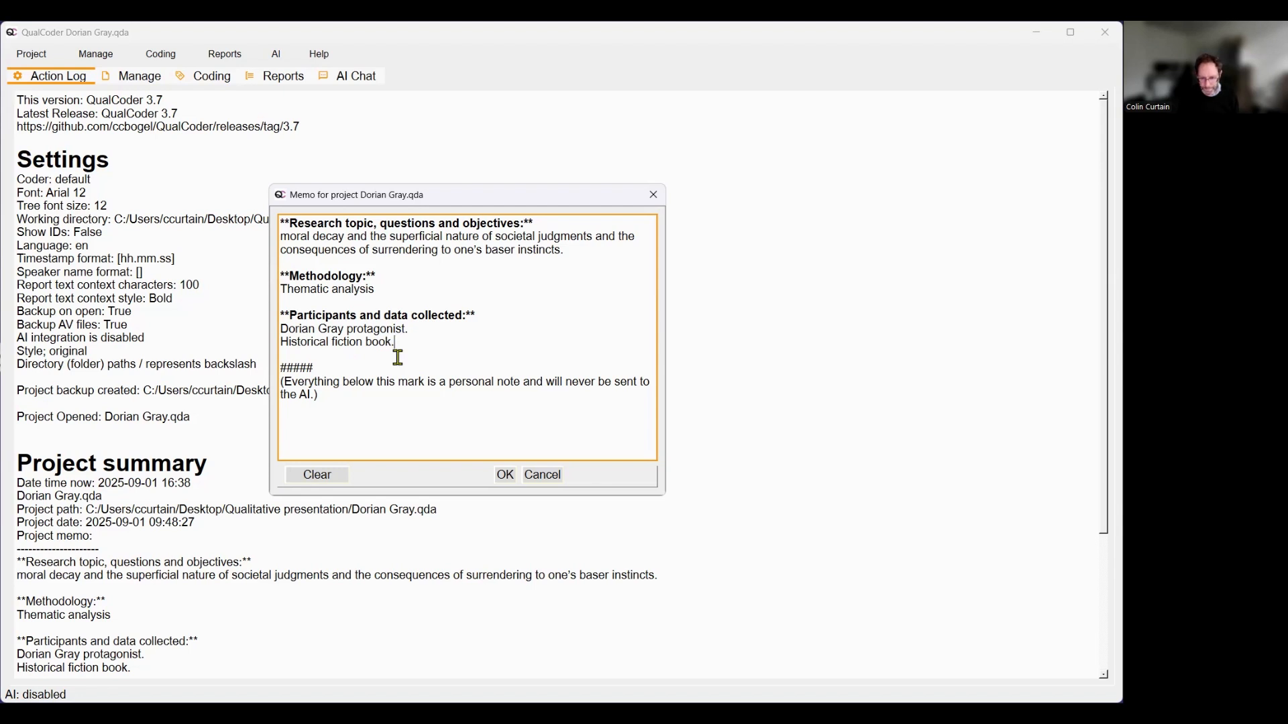
click(287, 368)
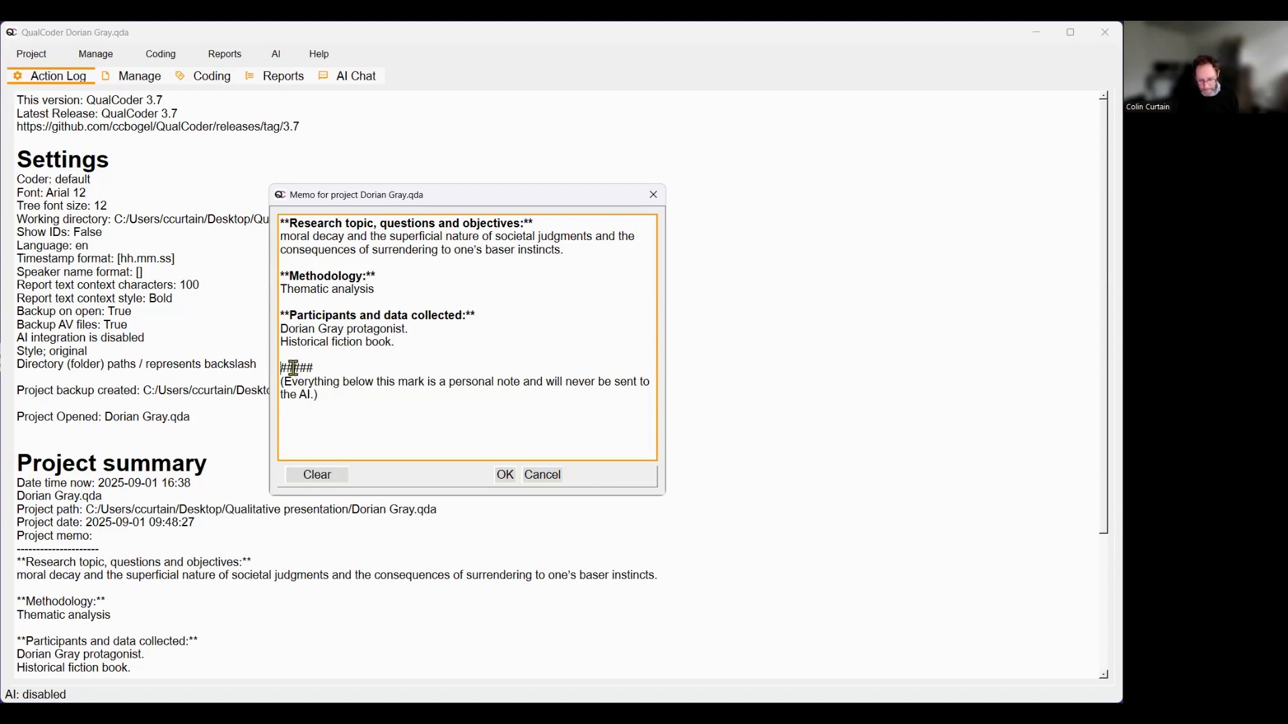
drag(281, 369, 329, 373)
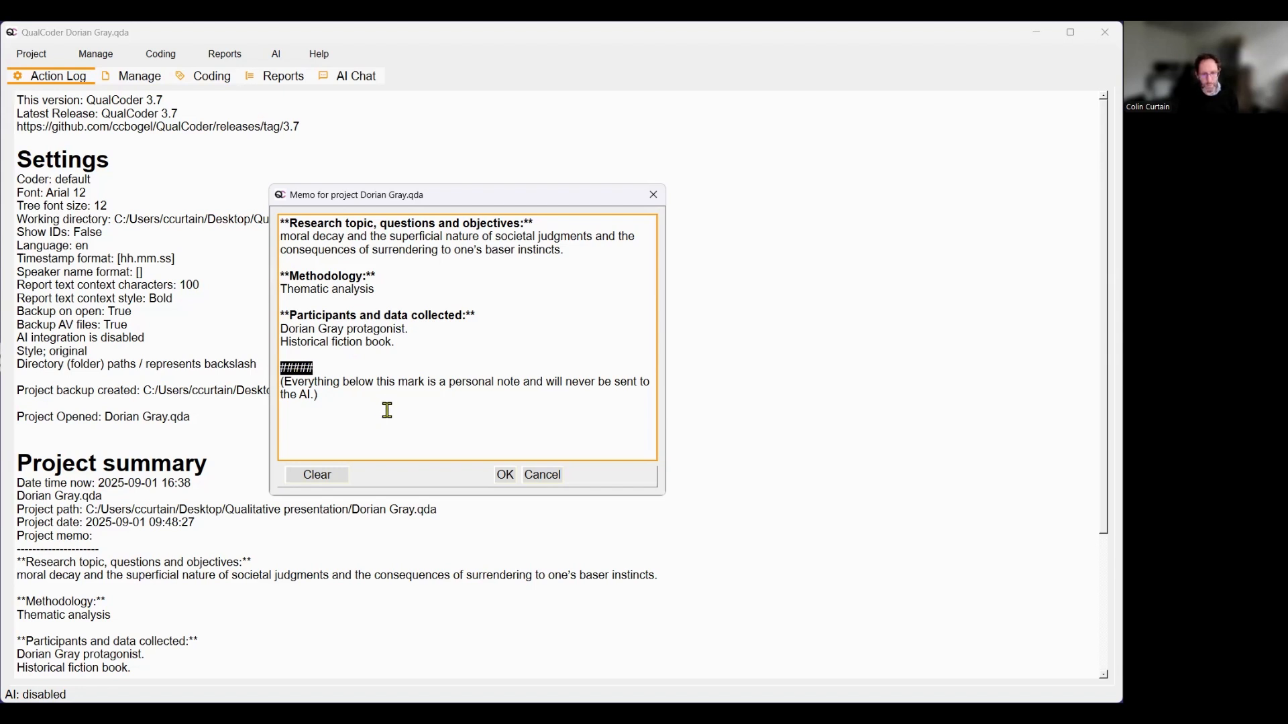
click(504, 478)
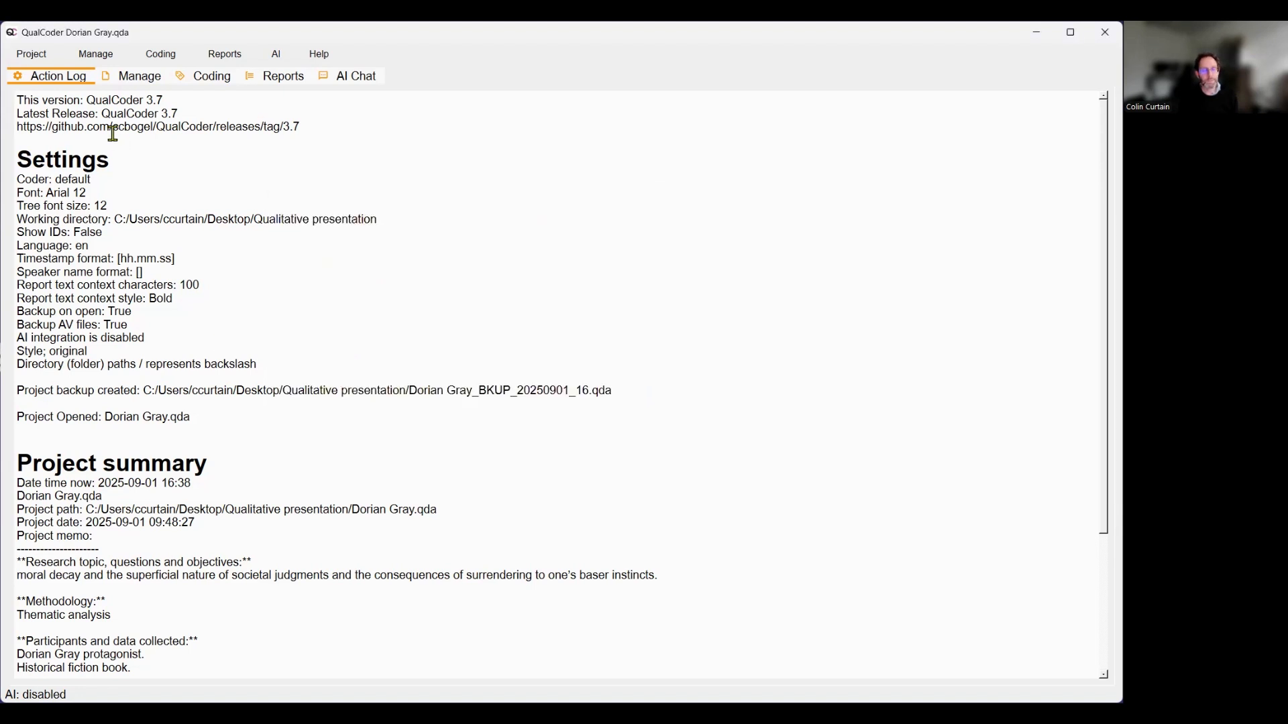
Open the project's file list and check the available options for the web source of The Picture of Dorian Gray.txt.
click(32, 53)
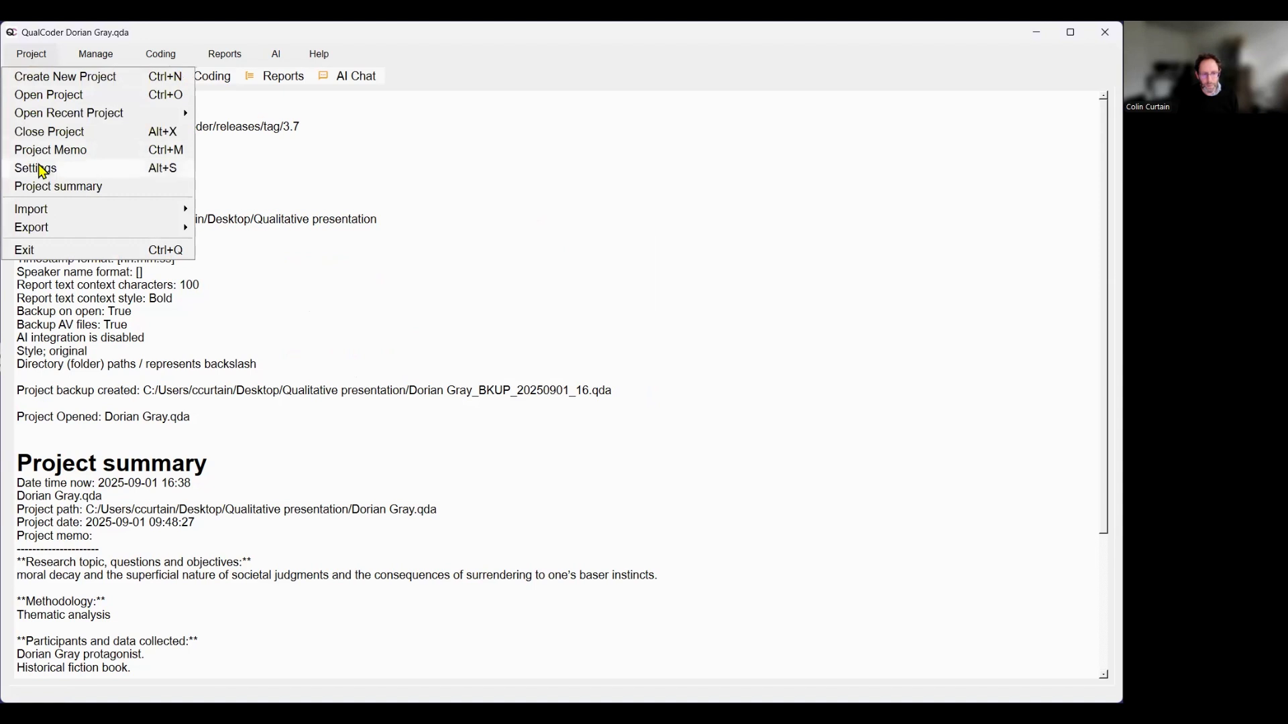
mouse_move(77, 54)
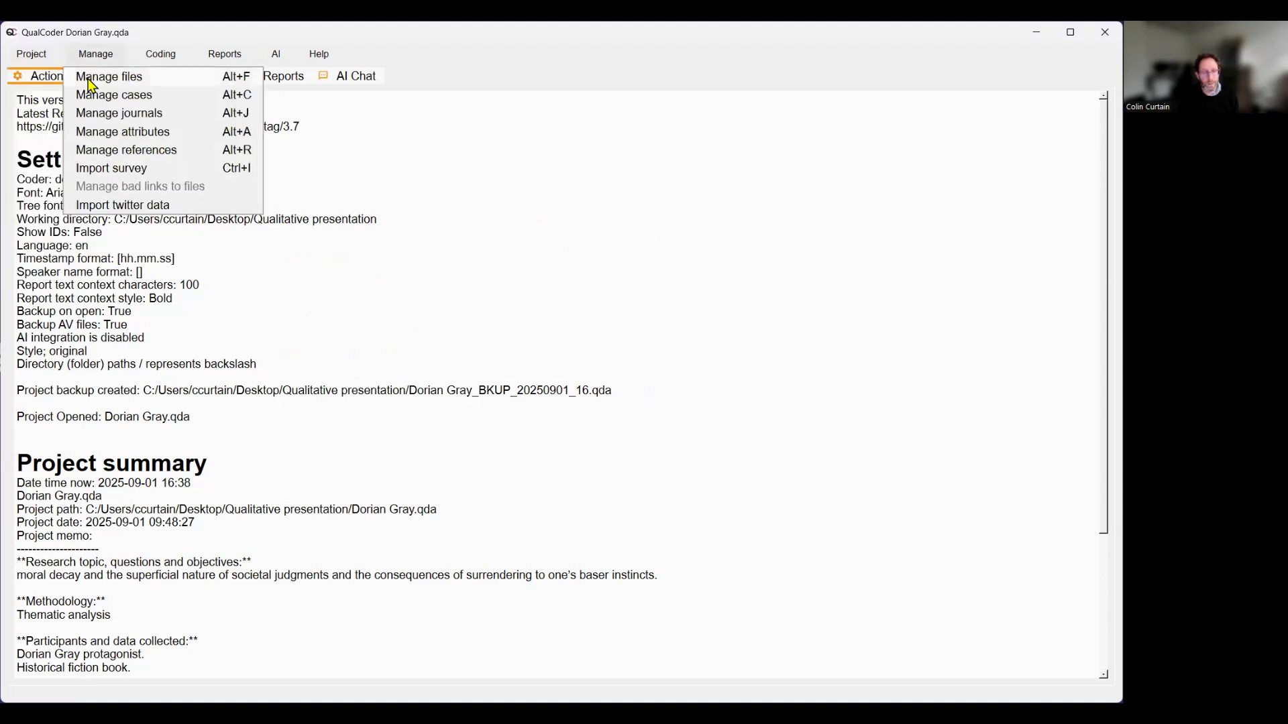
click(88, 79)
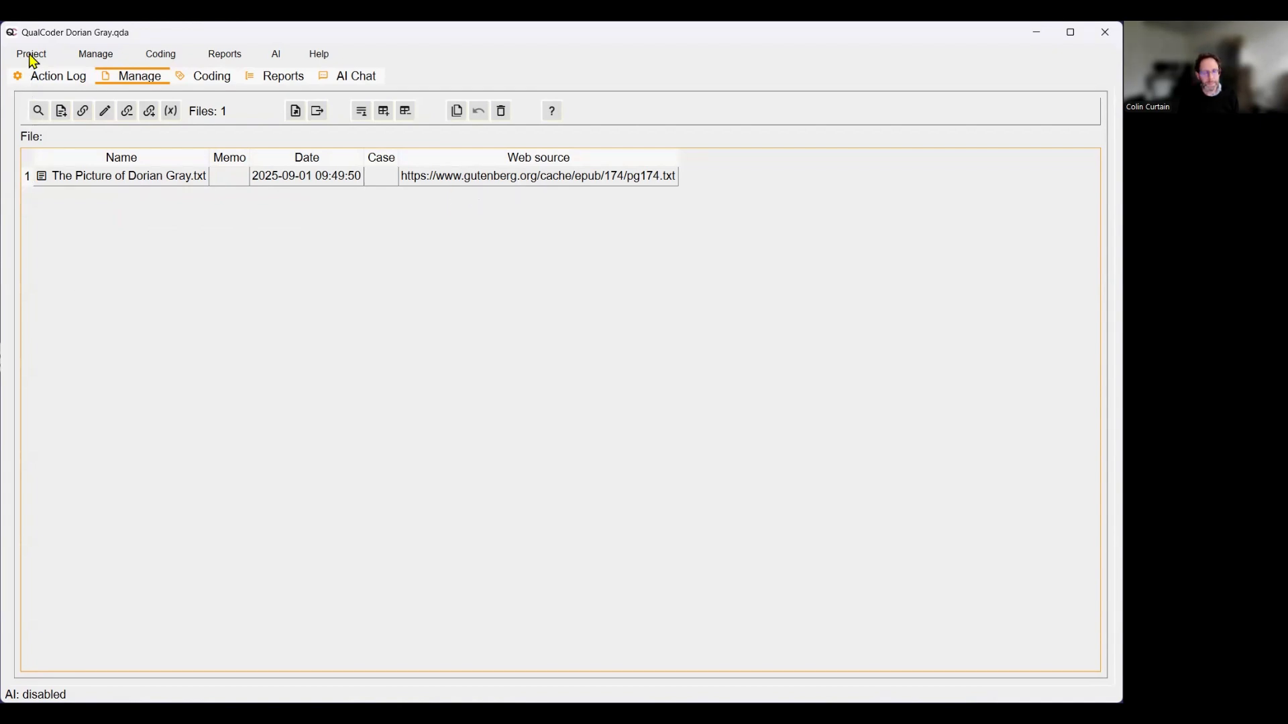
right_click(506, 180)
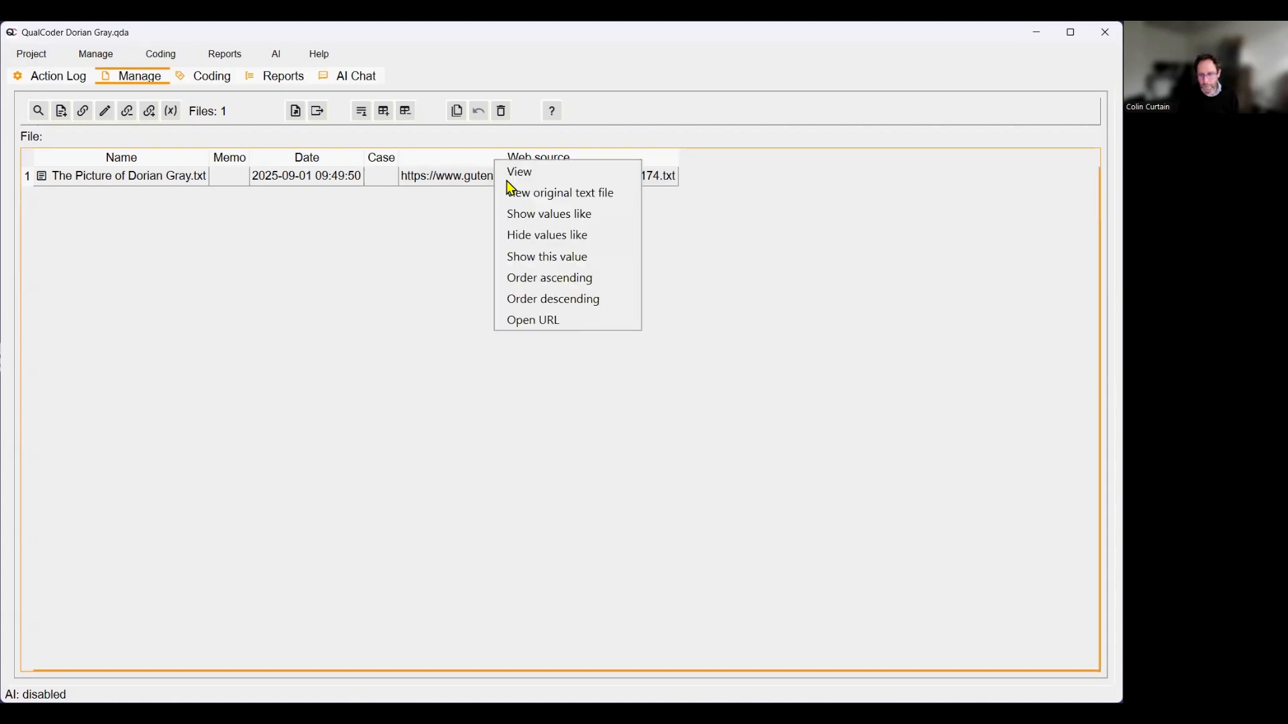
click(220, 317)
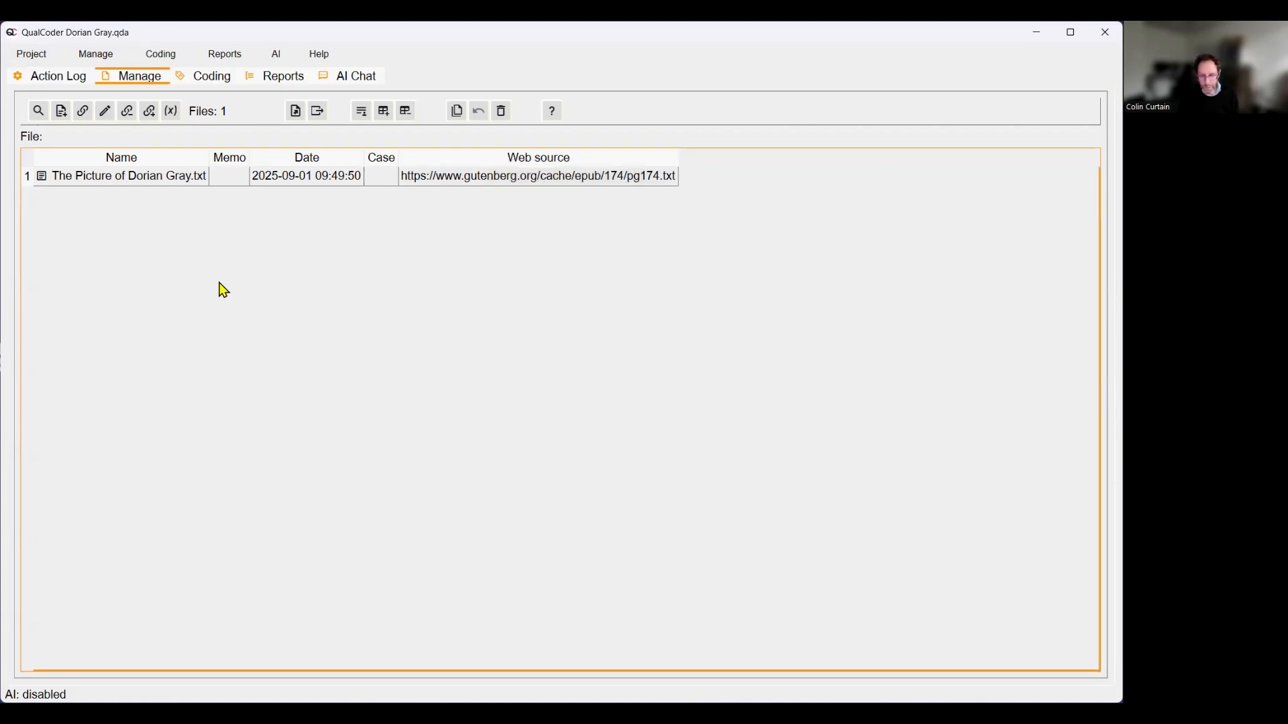
click(33, 56)
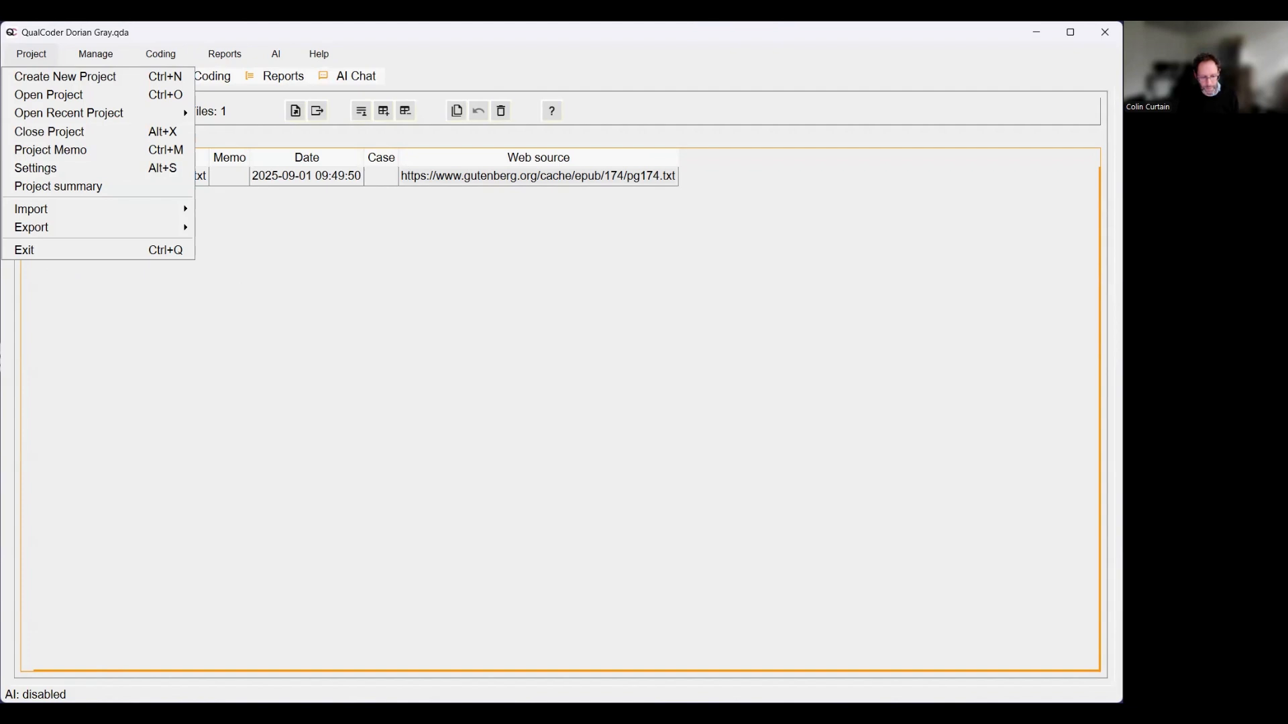
click(100, 610)
click(42, 55)
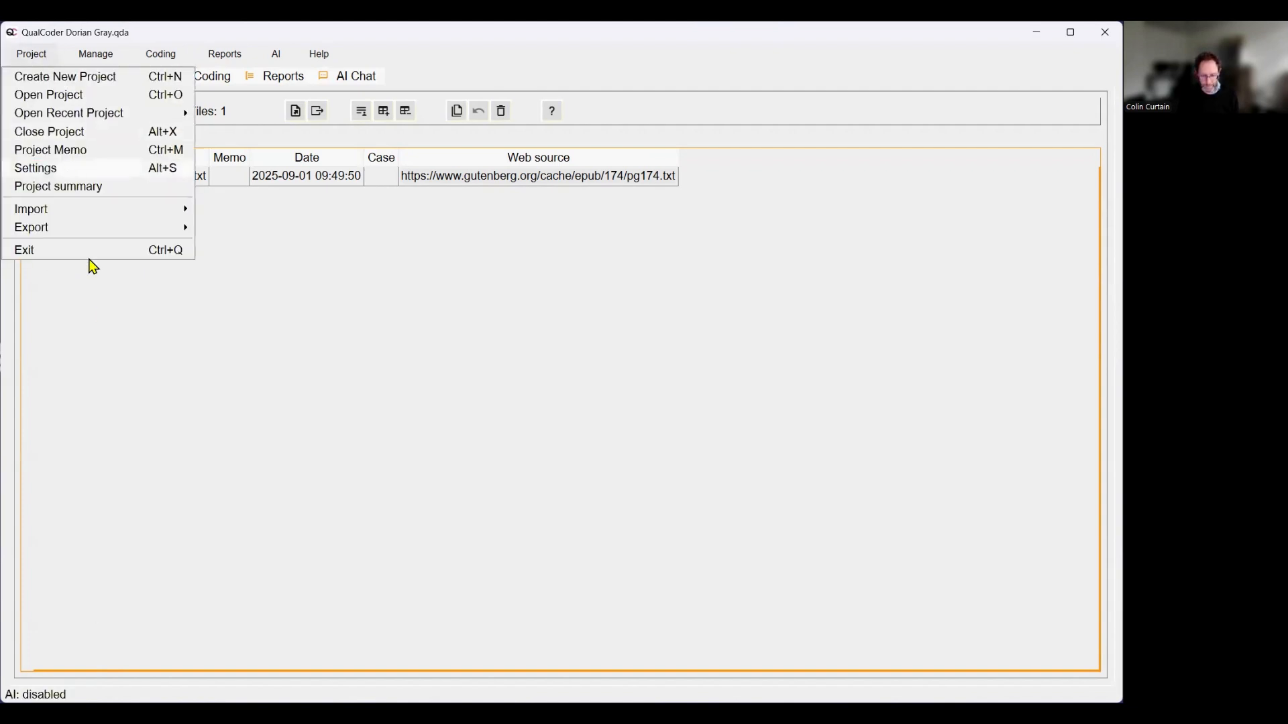
click(57, 169)
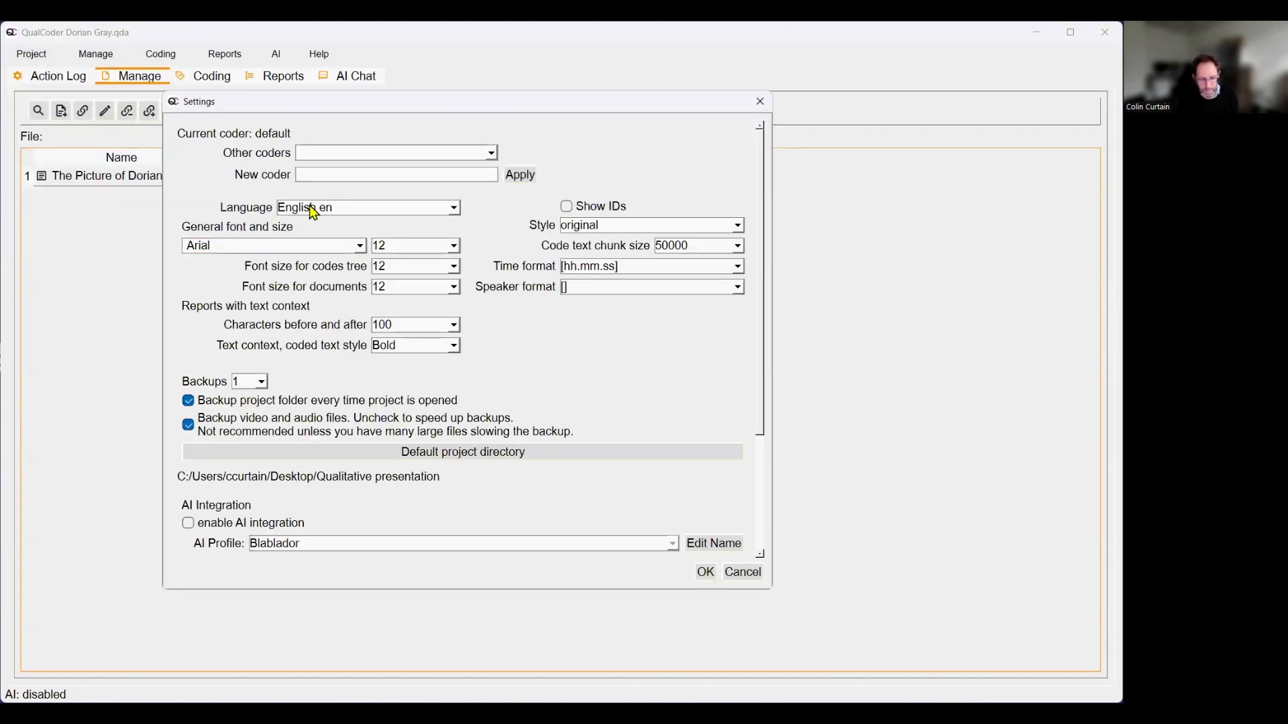
scroll(403, 423, down, 3)
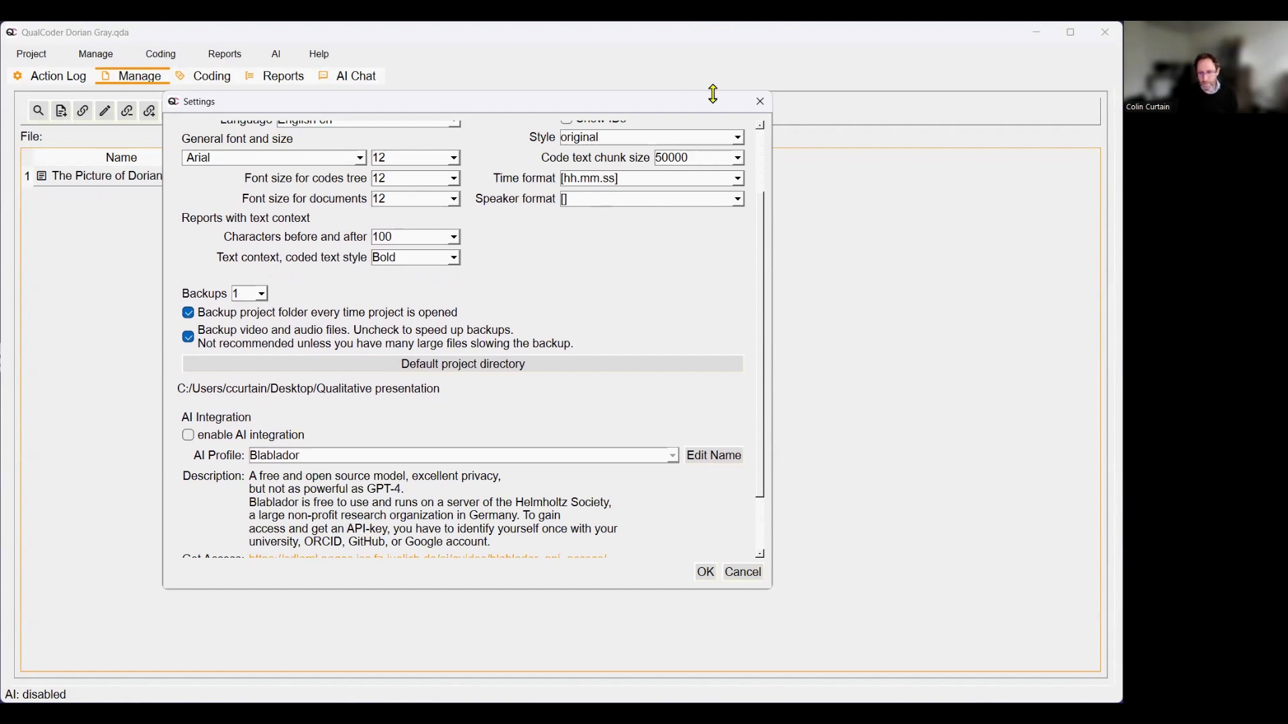
click(31, 54)
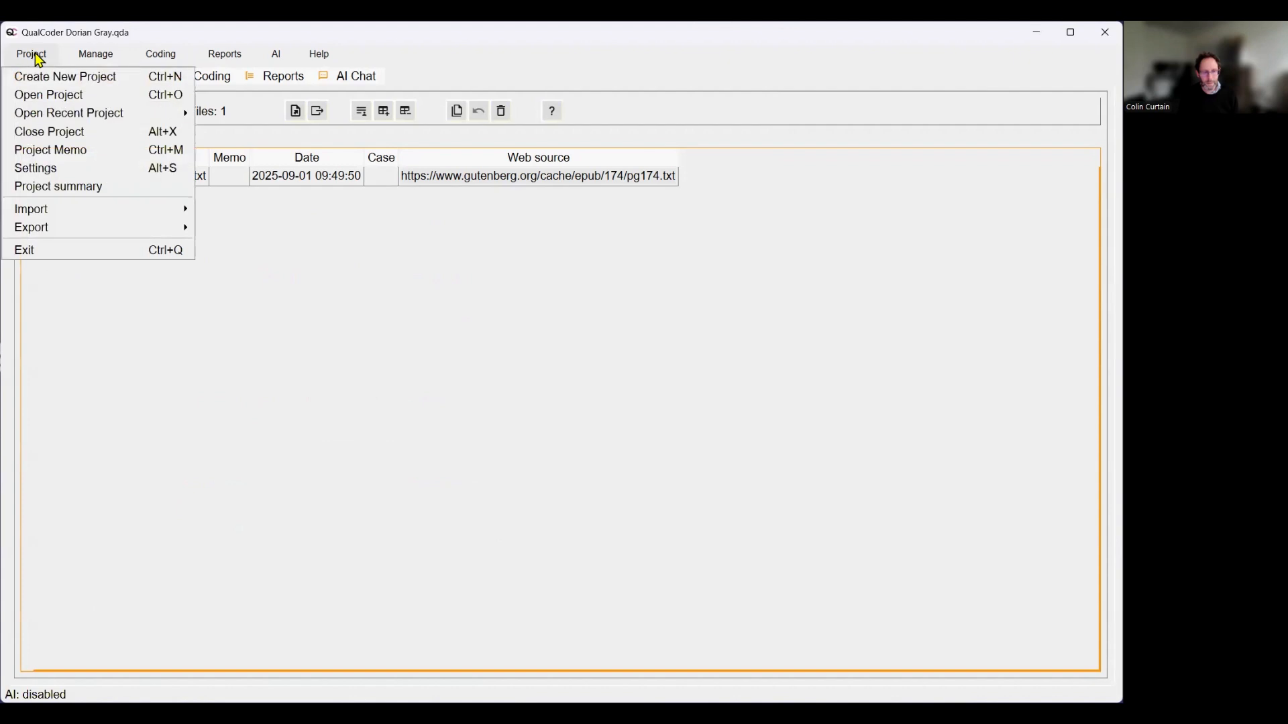
Enable AI integration in the settings, review the available AI profiles, and save with the Blablador profile.
click(35, 171)
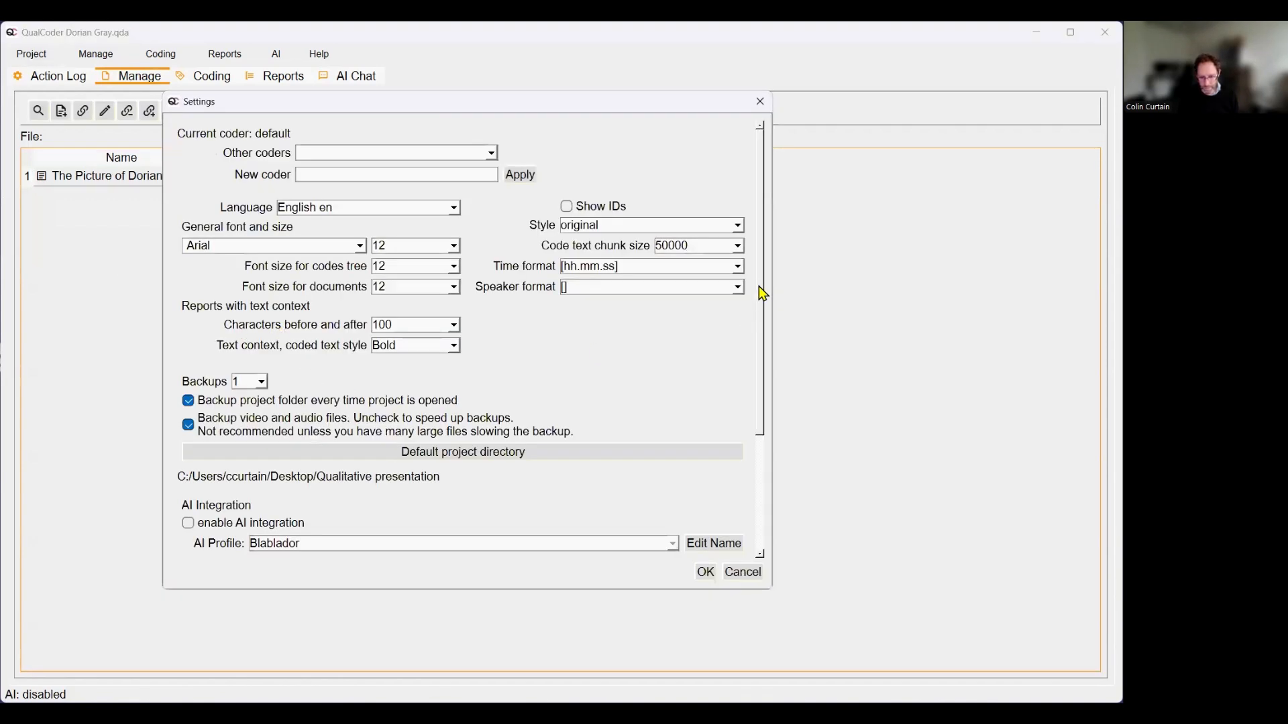
drag(758, 286, 767, 359)
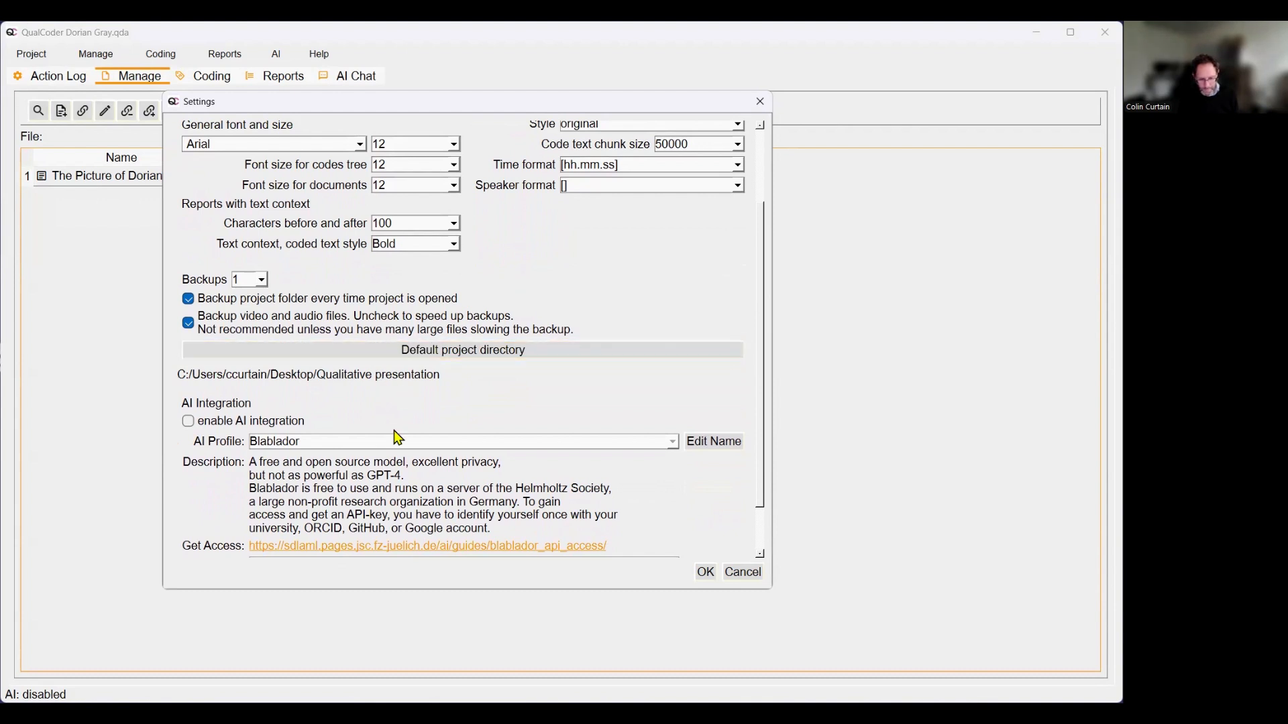
click(188, 423)
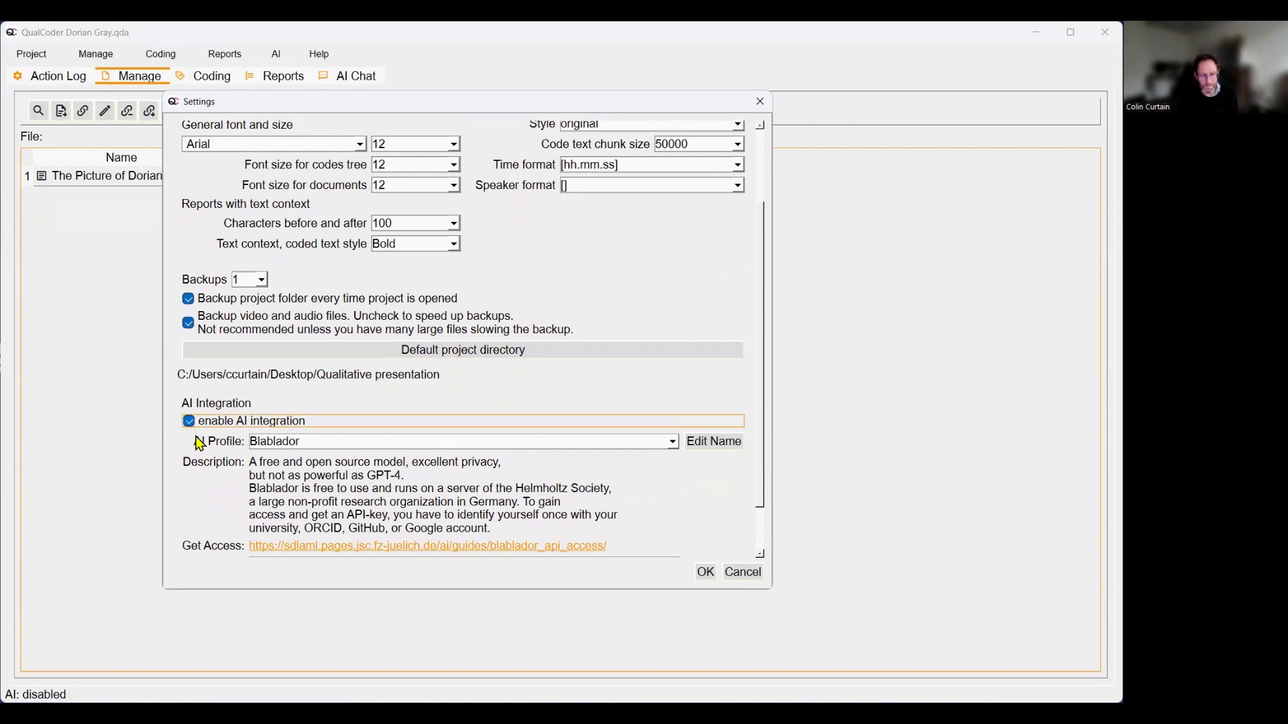
click(676, 448)
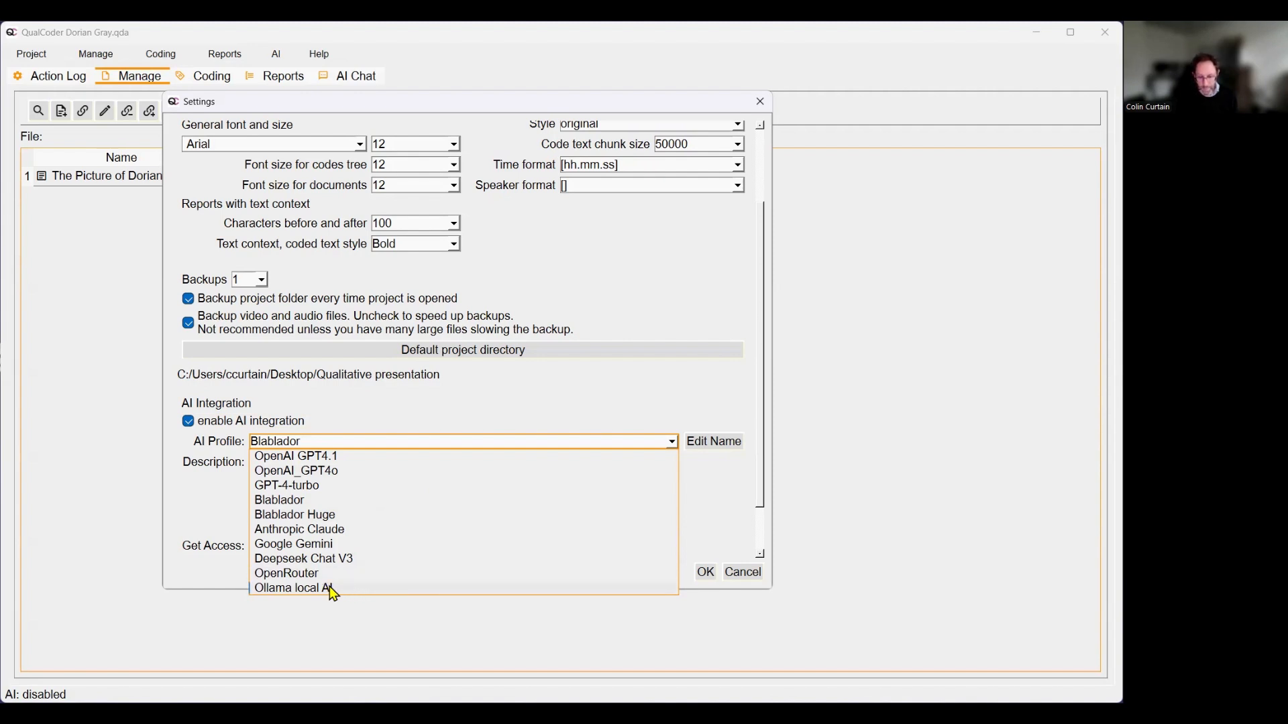
mouse_move(333, 593)
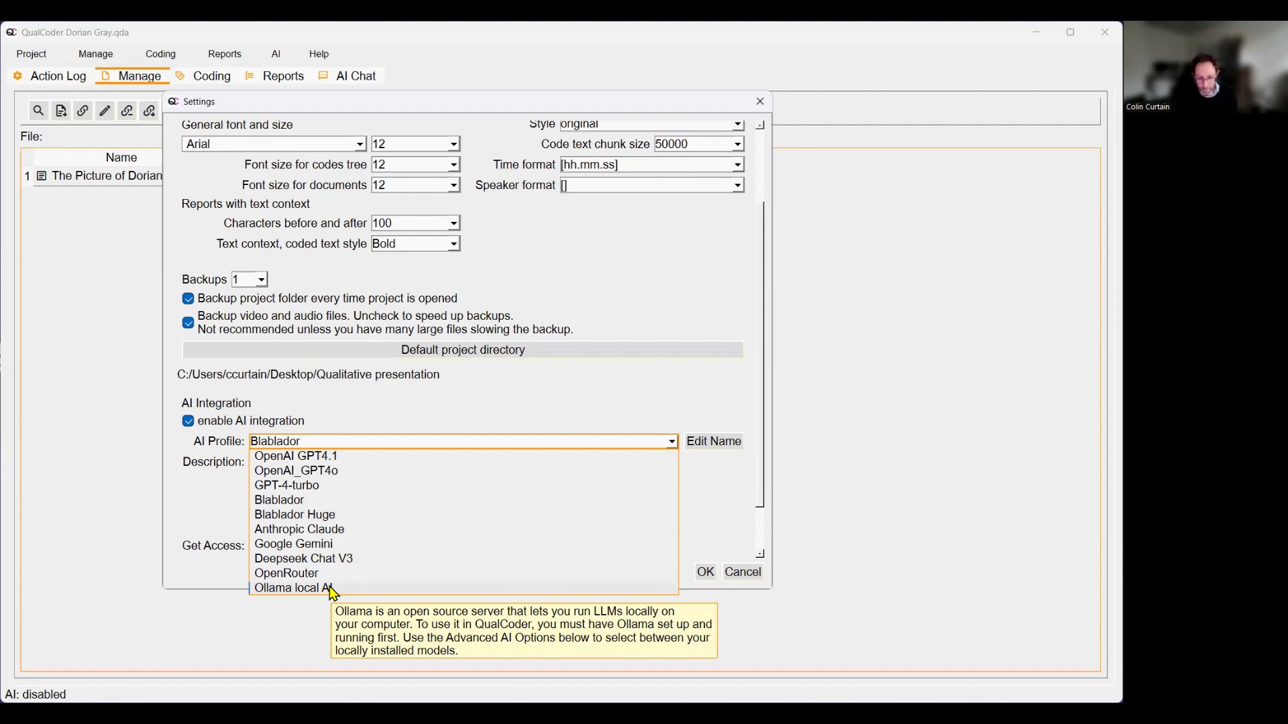
click(549, 392)
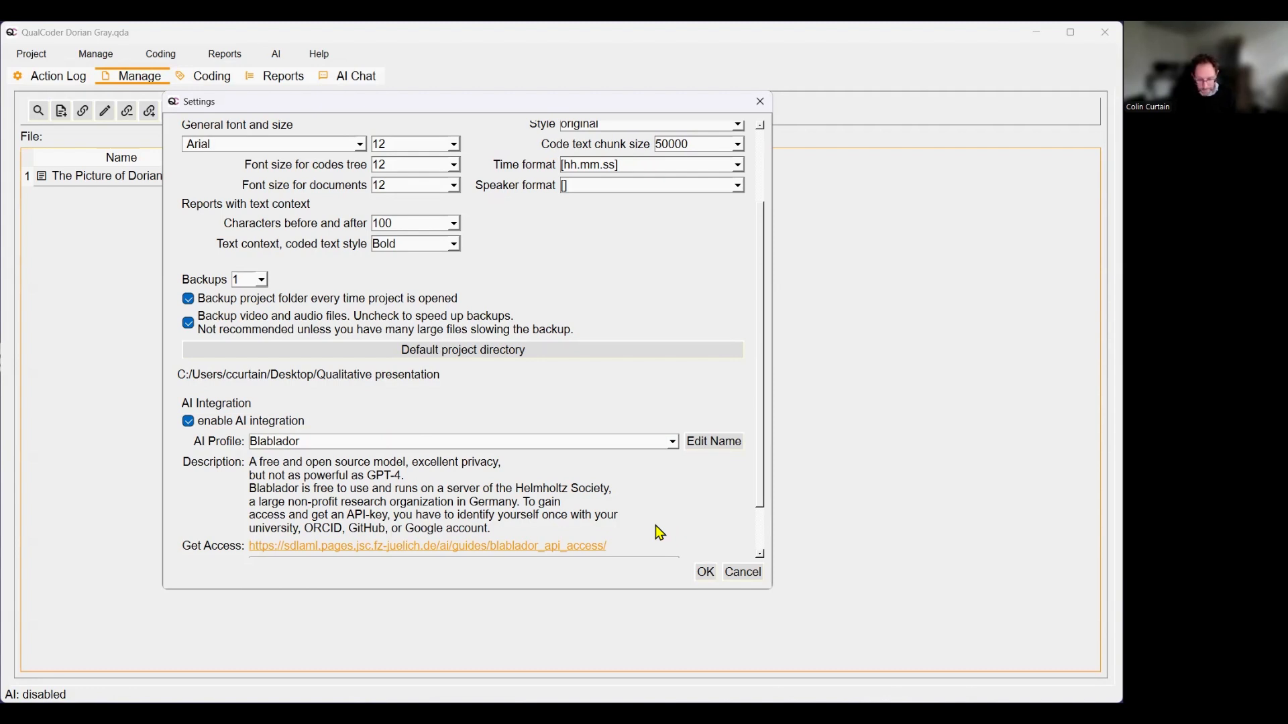
click(706, 573)
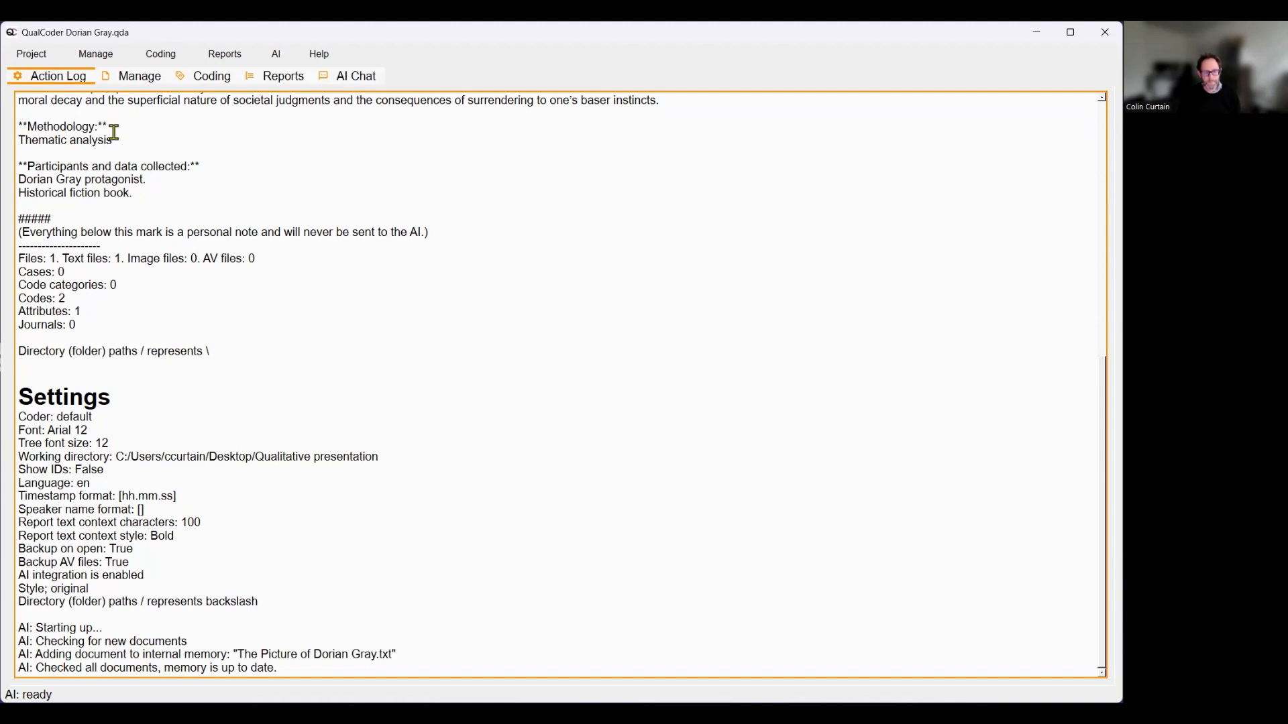
Open The Picture of Dorian Gray.txt for text coding and skim through its text, returning to the beginning.
click(163, 59)
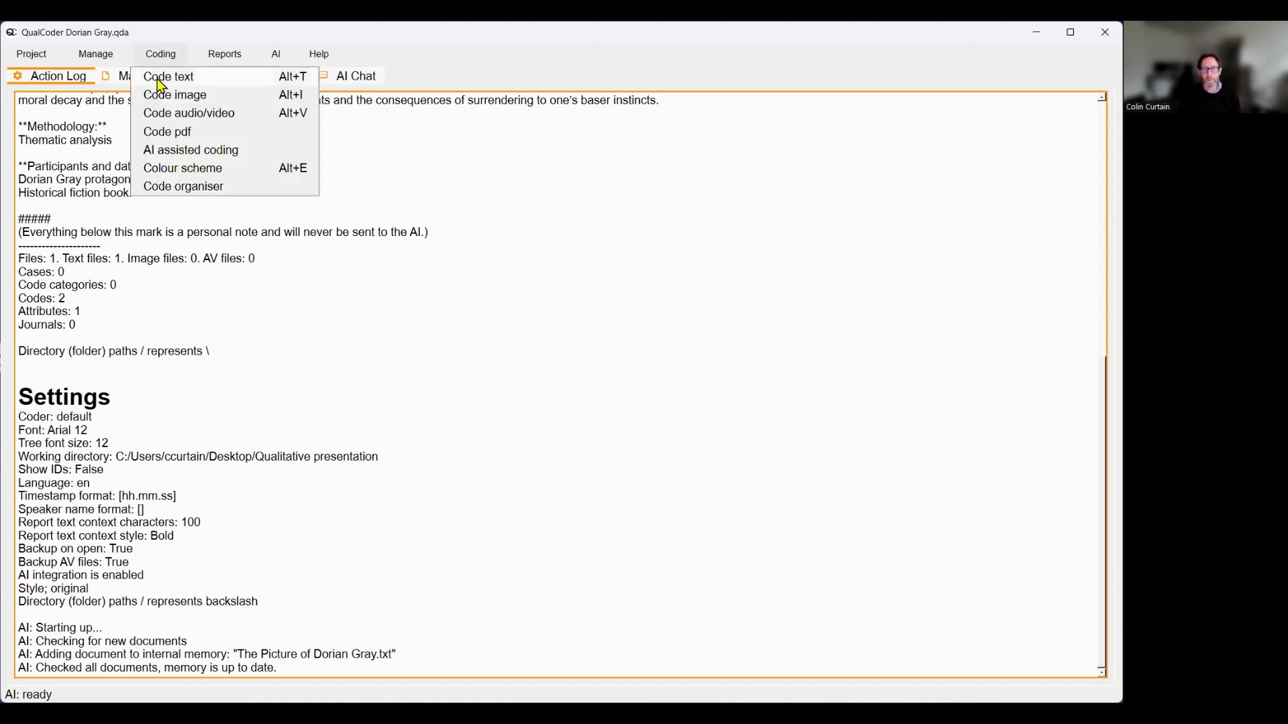
click(159, 83)
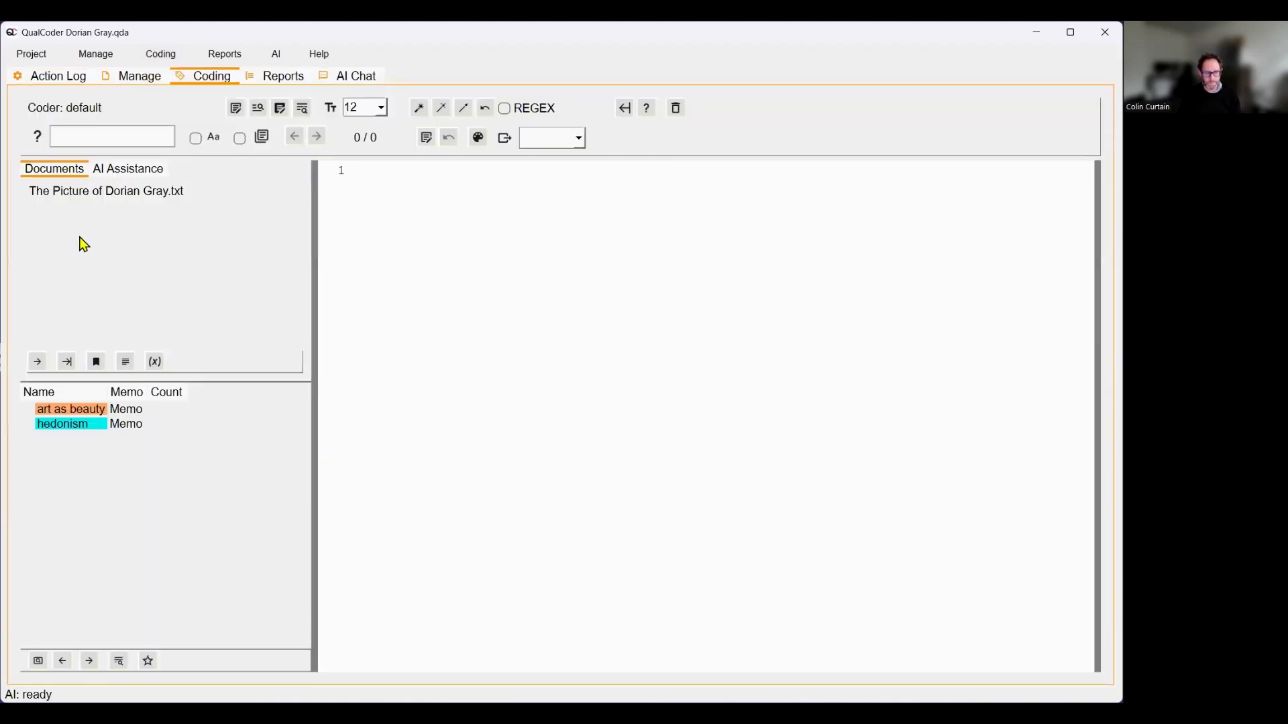
click(68, 192)
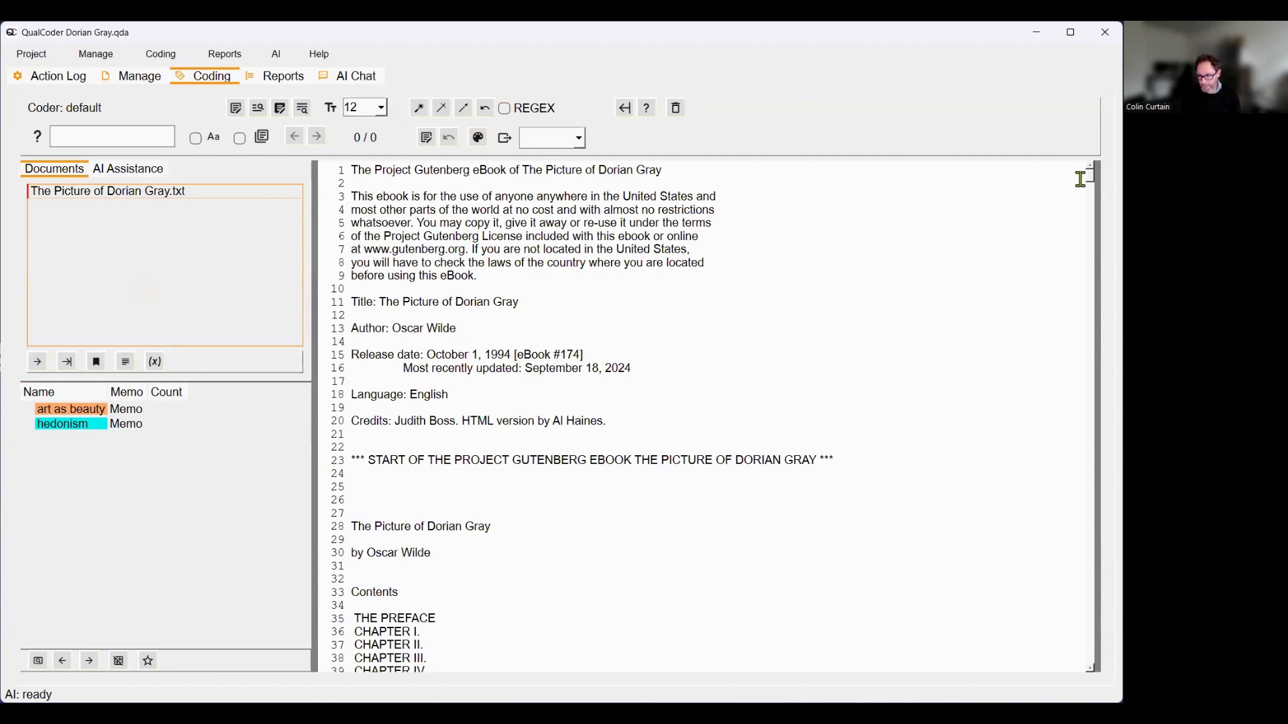
drag(1090, 176, 1090, 389)
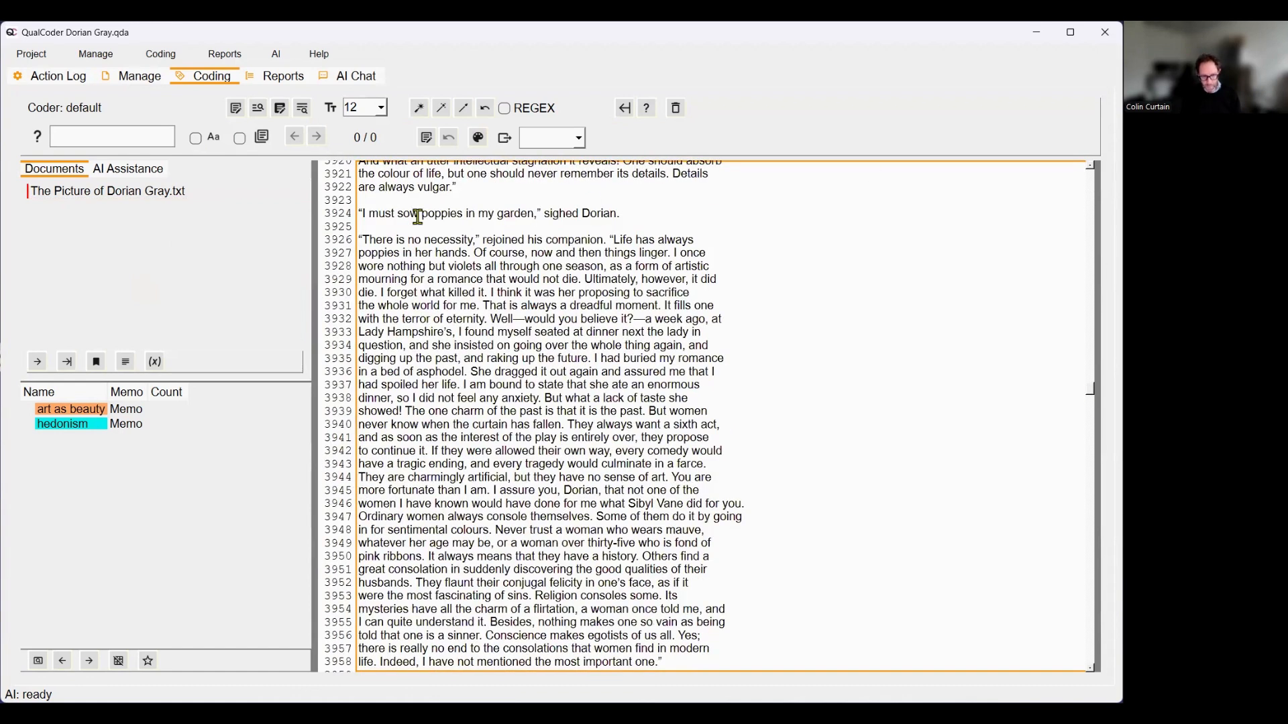
key(ctrl+Home)
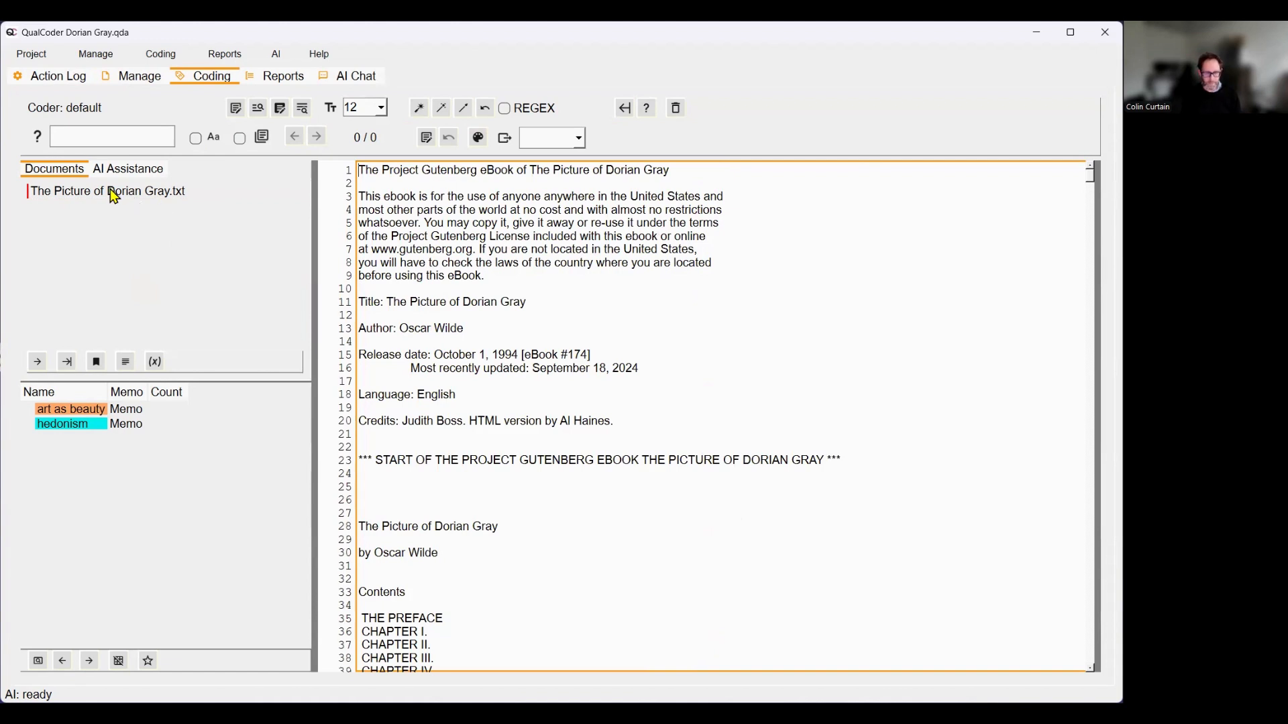
Check the character and coding details of The Picture of Dorian Gray.txt and its options for loading the next 50000 characters.
mouse_move(114, 196)
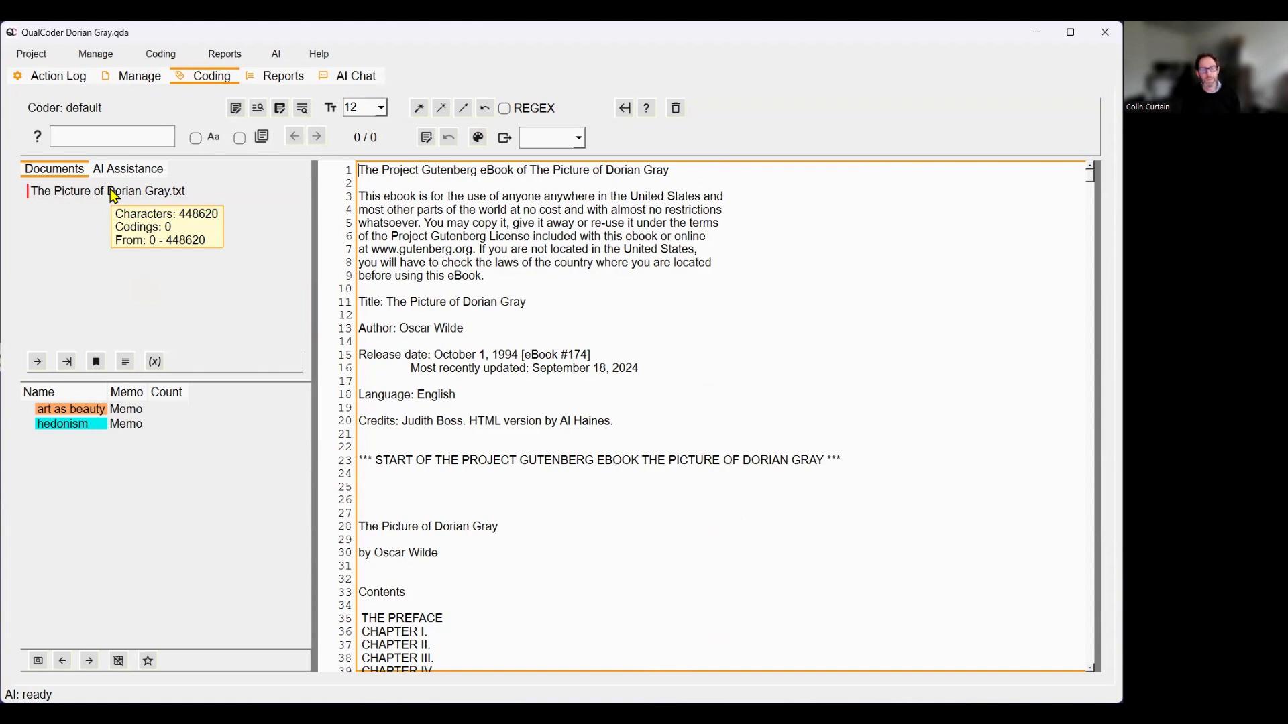
right_click(115, 197)
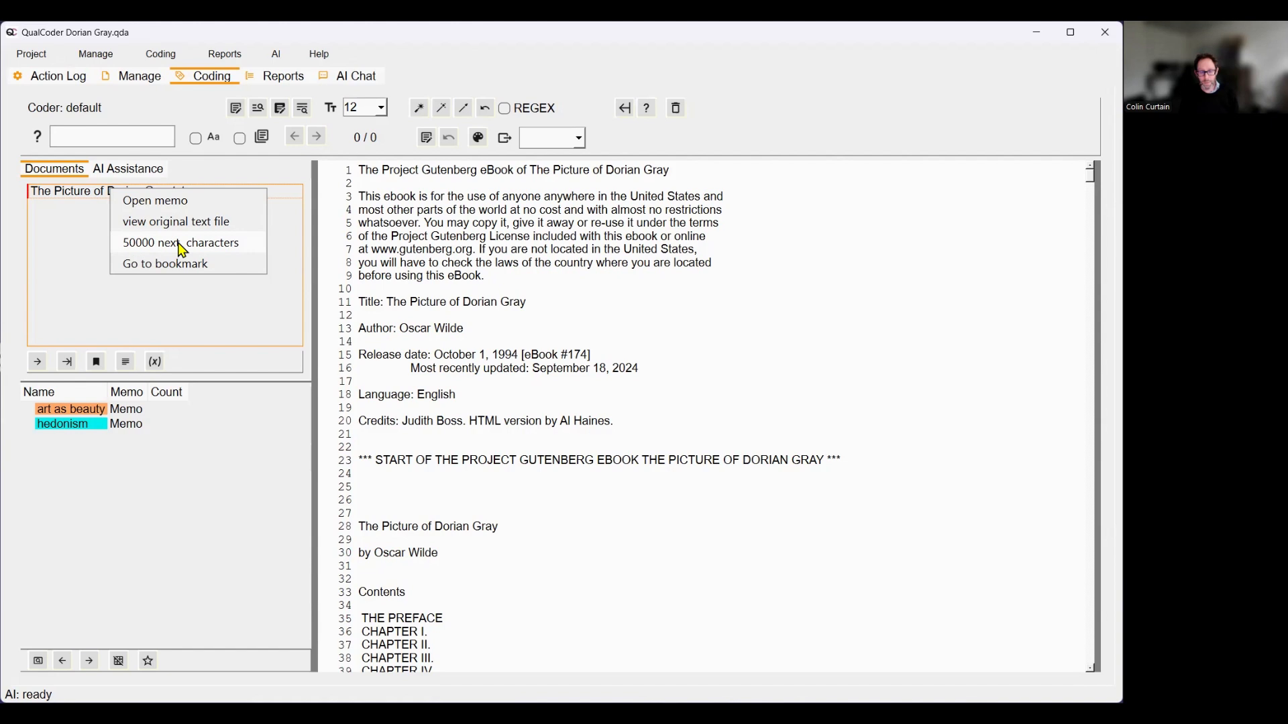
click(535, 289)
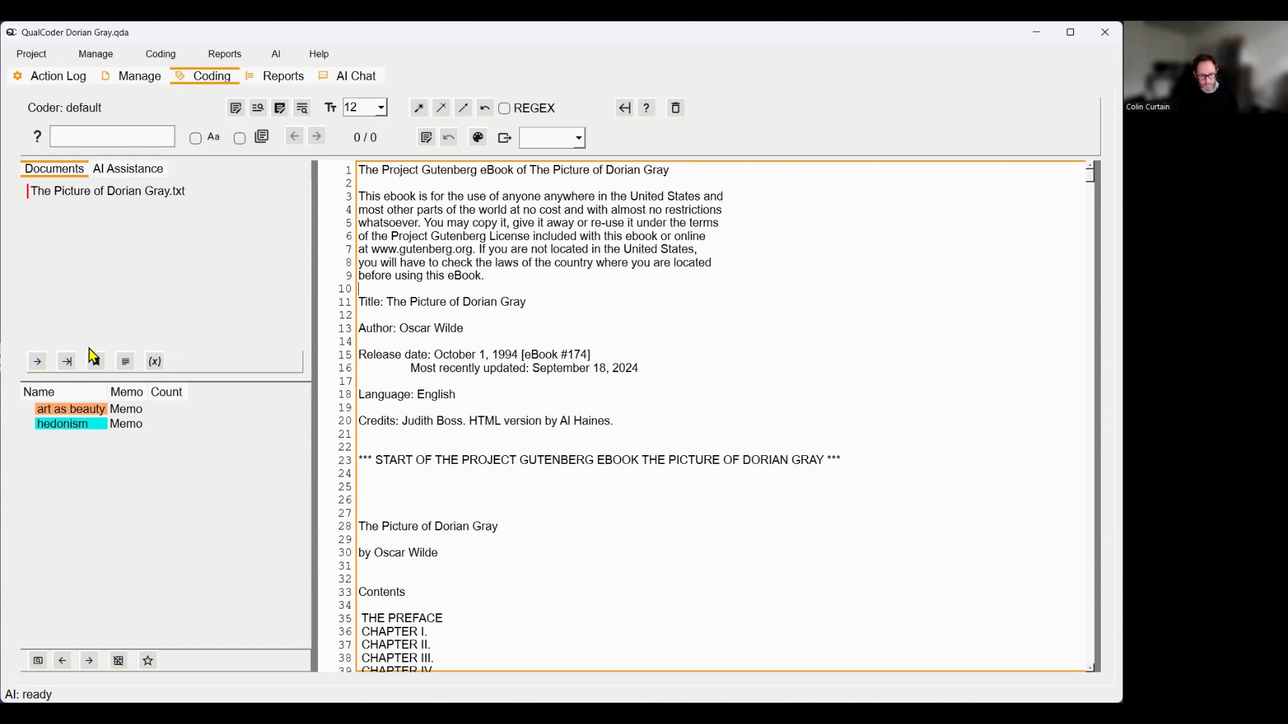
Edit the art as beauty code memo to read "art is beautiful, but useless beyond artistic beauty. art as an aesthetic approach to life.".
click(54, 425)
click(54, 410)
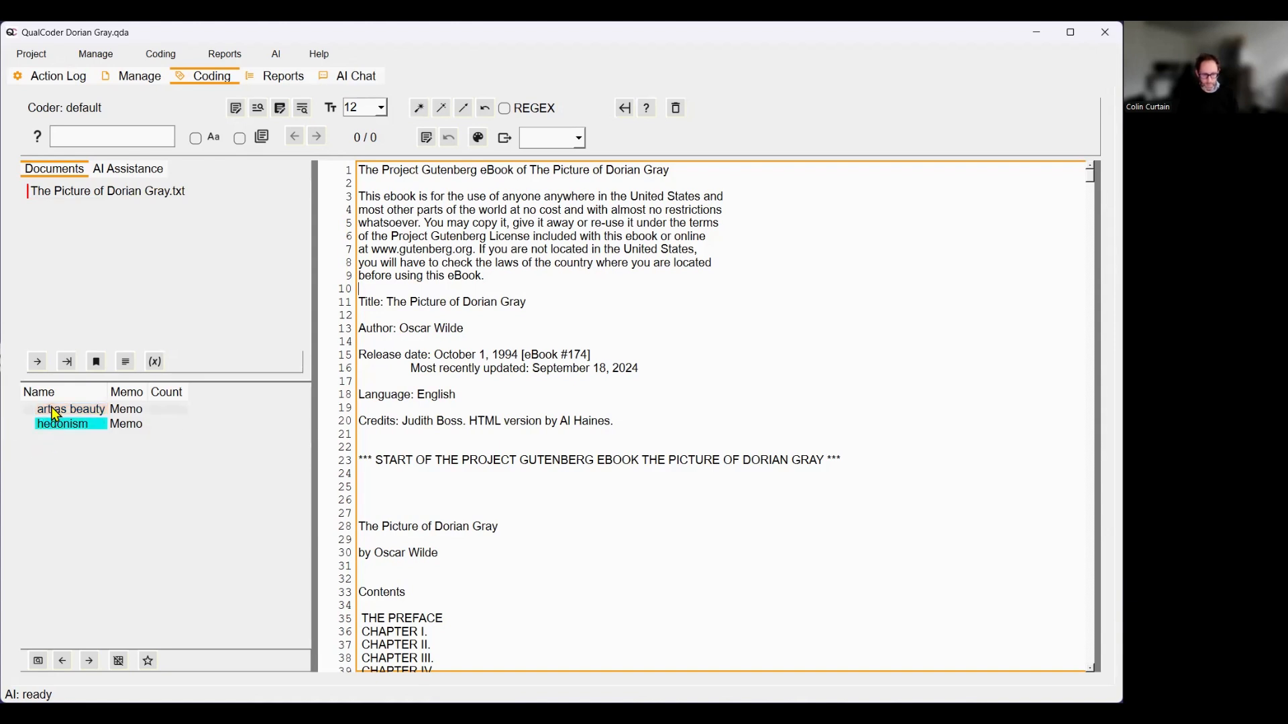
mouse_move(120, 416)
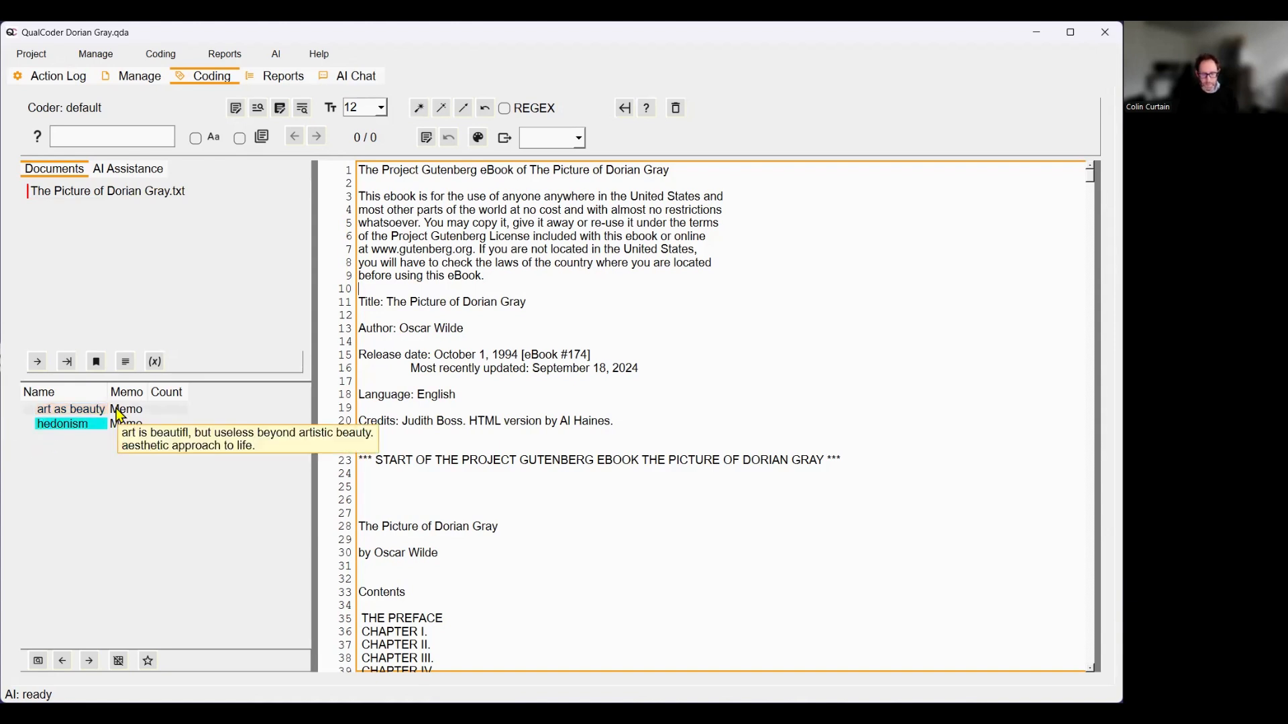
right_click(123, 412)
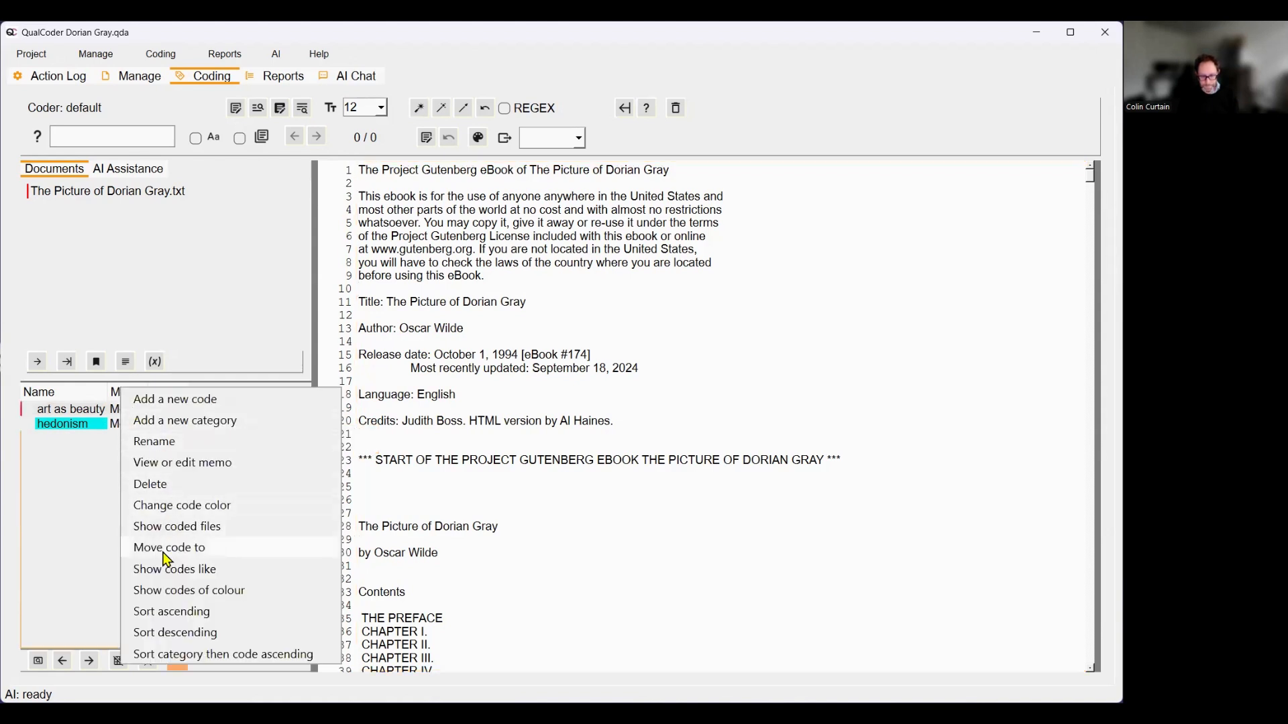
click(178, 468)
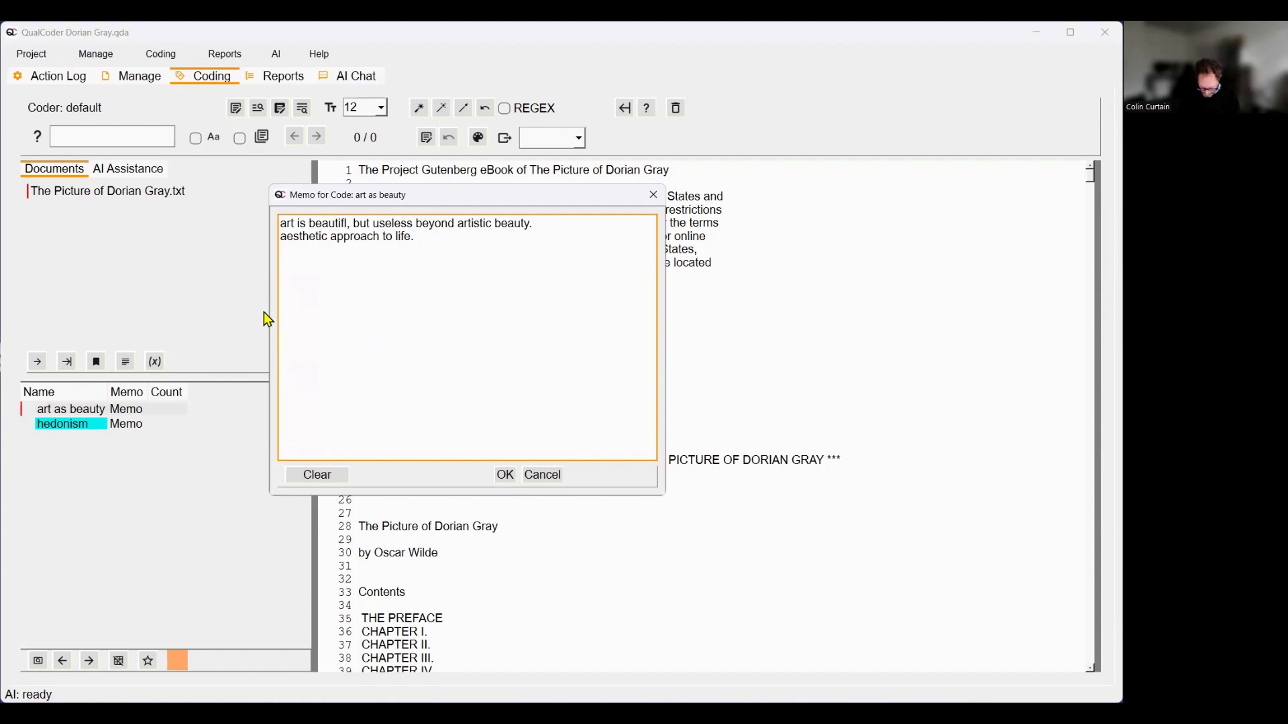
text(u)
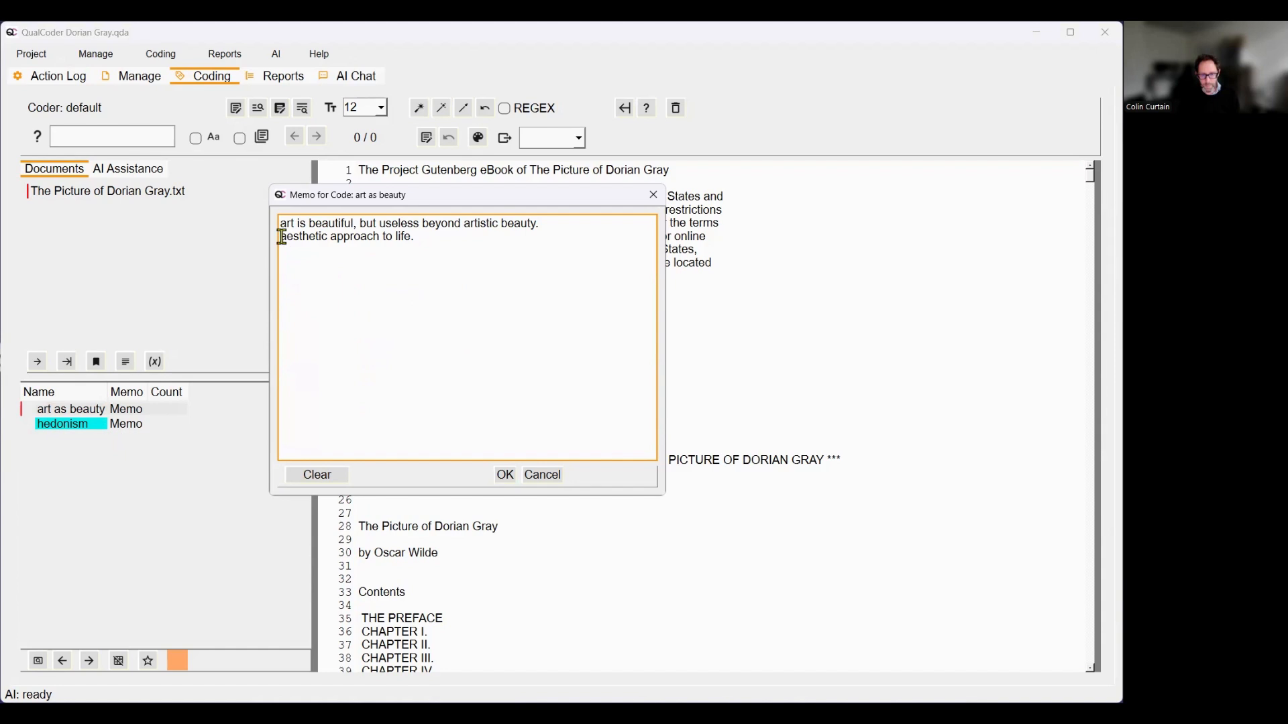
text(art as a)
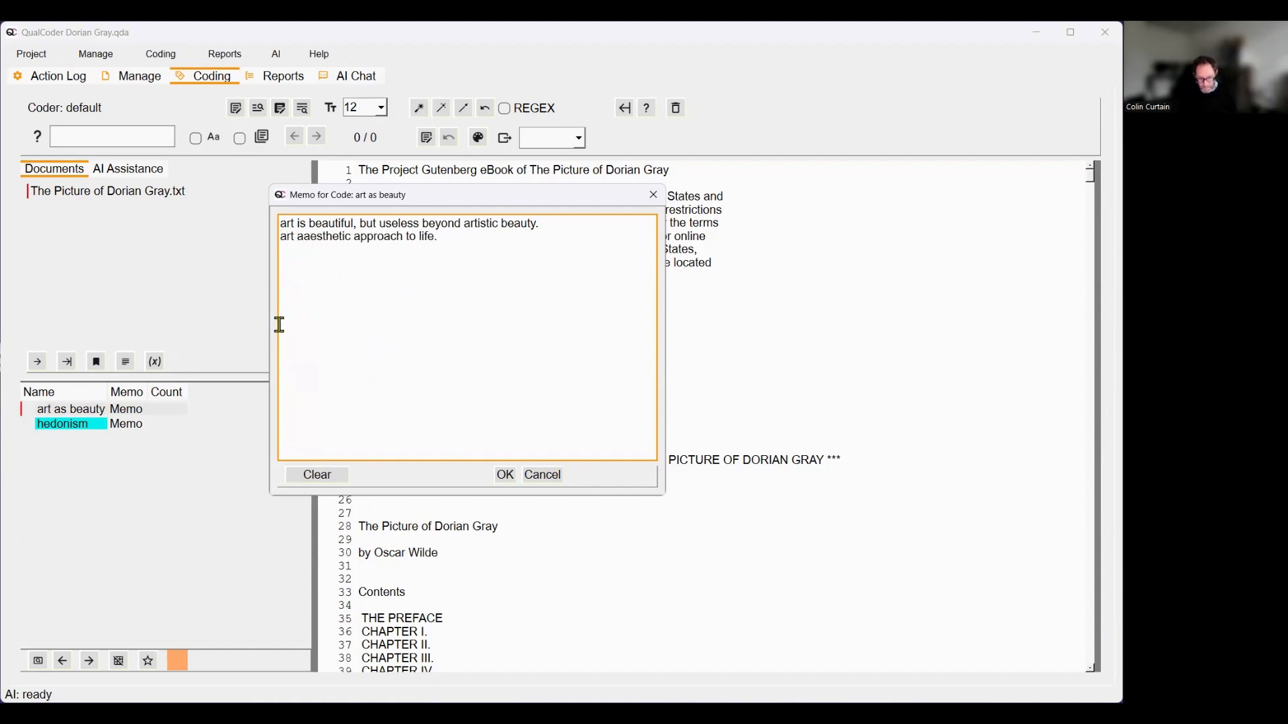
text(n)
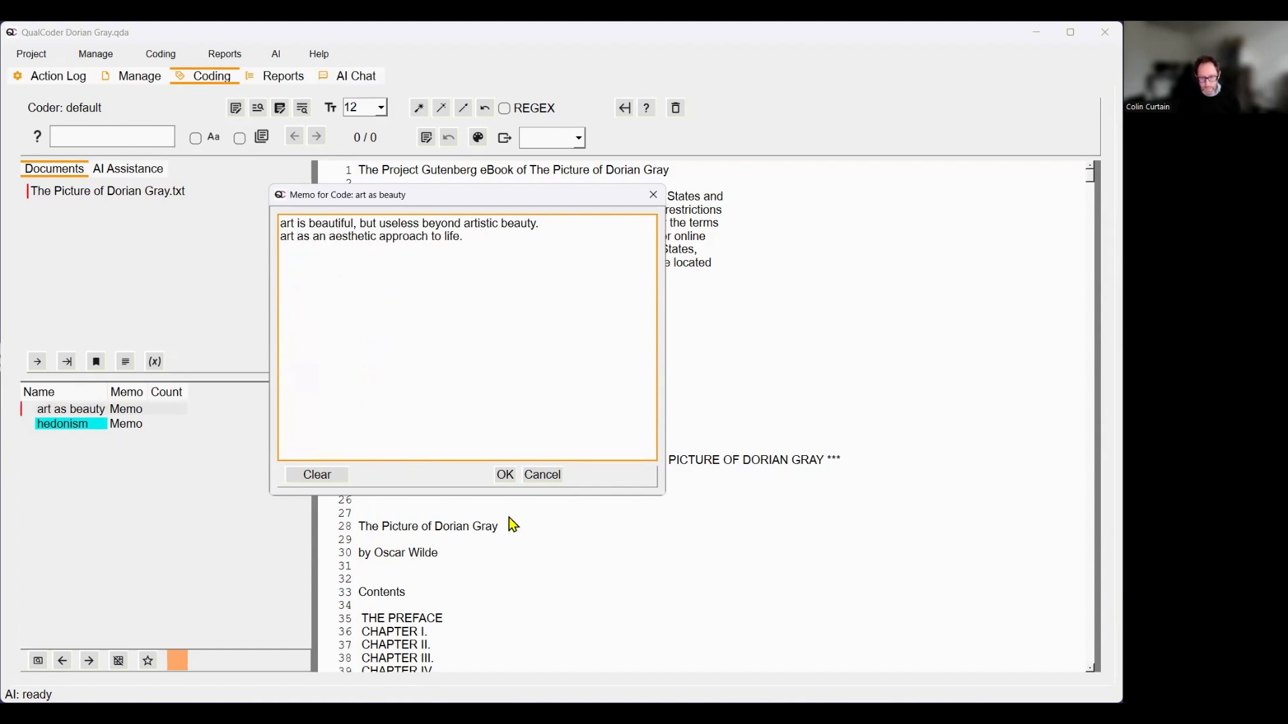
click(506, 475)
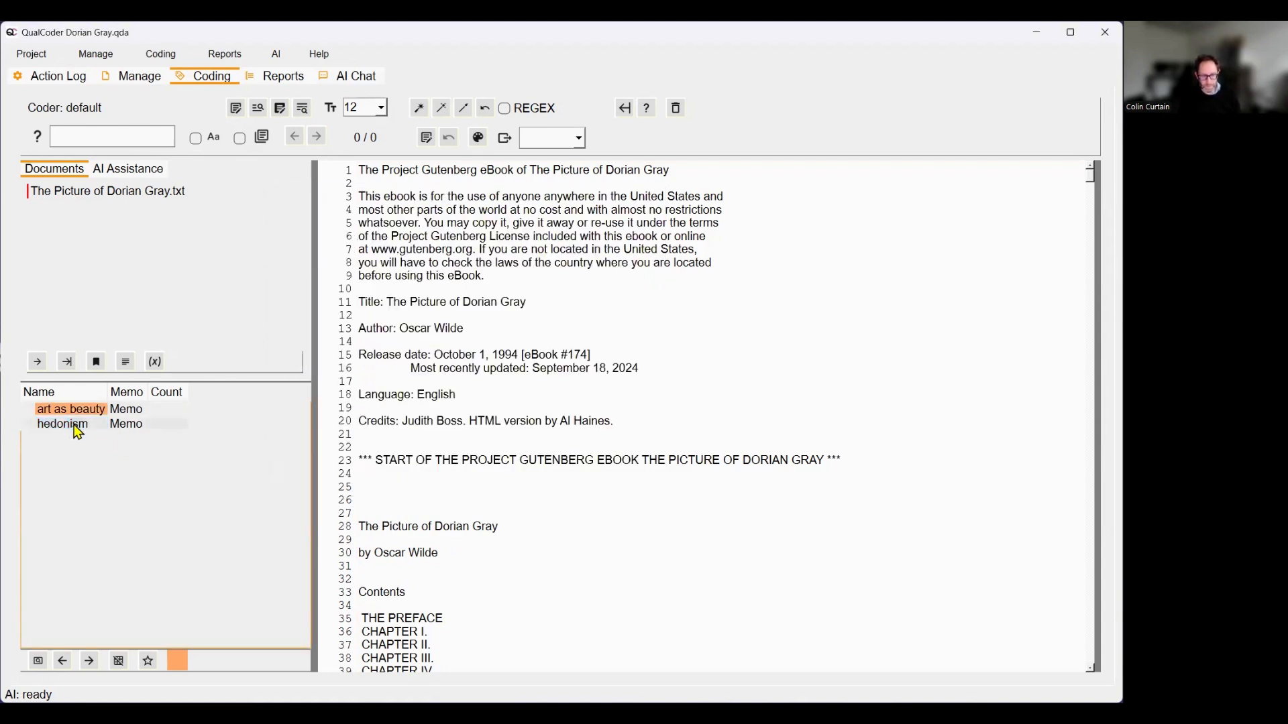
mouse_move(125, 432)
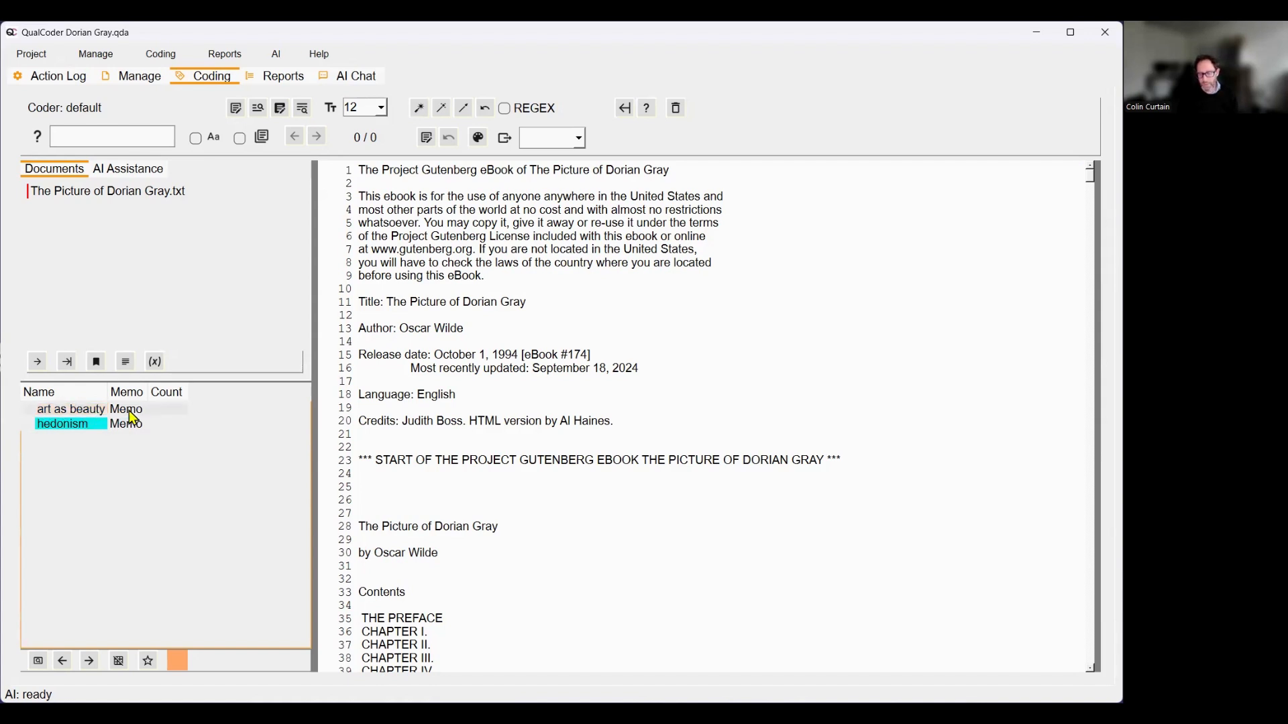
mouse_move(134, 417)
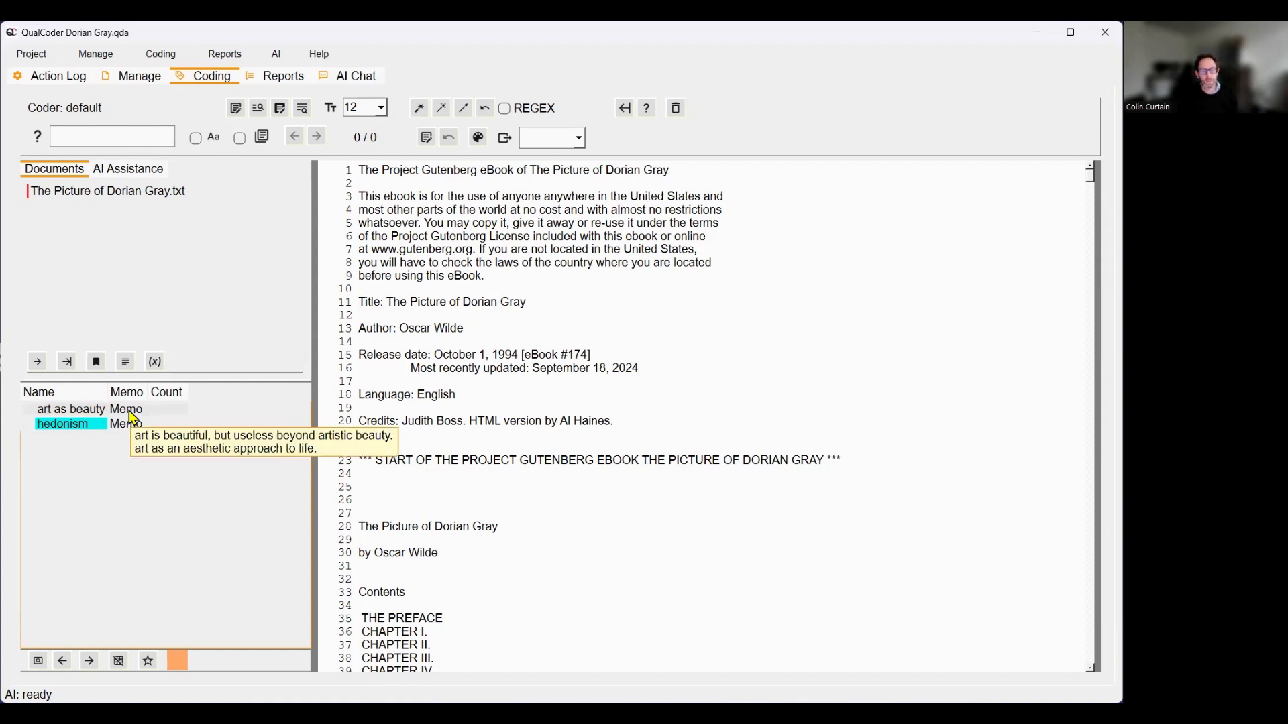
Run an AI search for the art as beauty code with its memo and the Content Analysis with Coding Rules prompt, stopping after the first results.
click(134, 173)
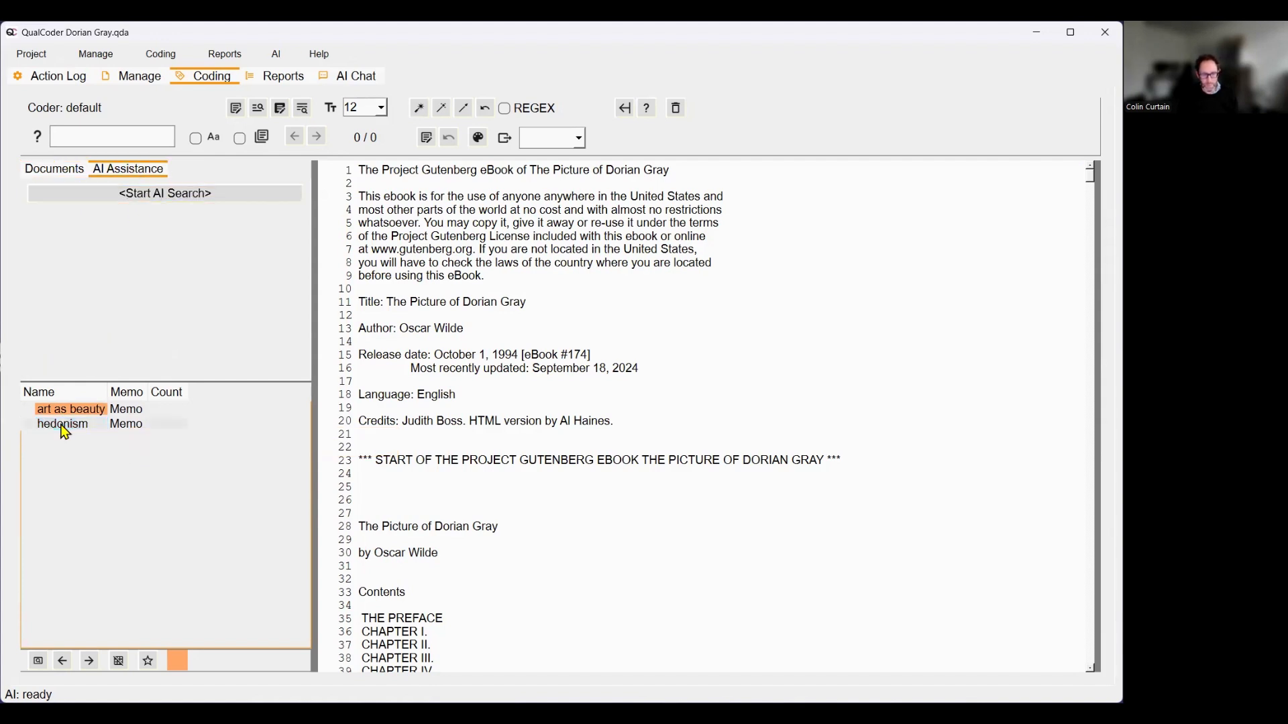
click(143, 196)
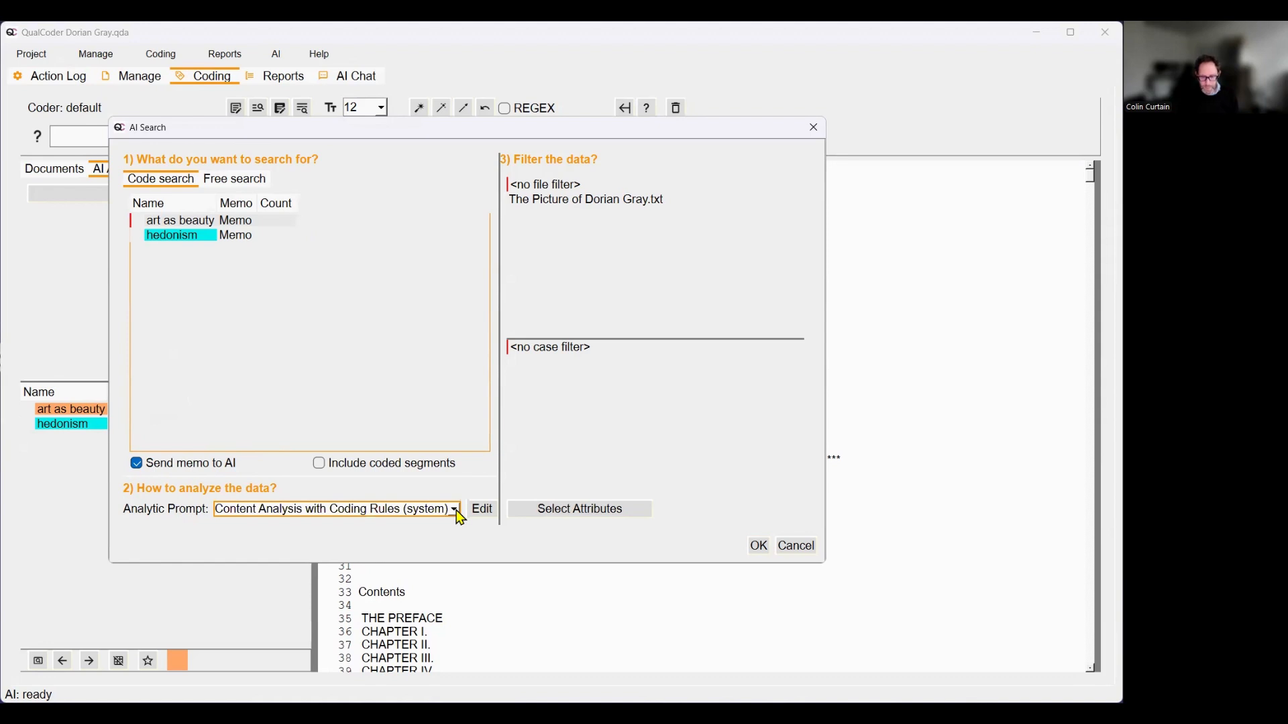
mouse_move(457, 511)
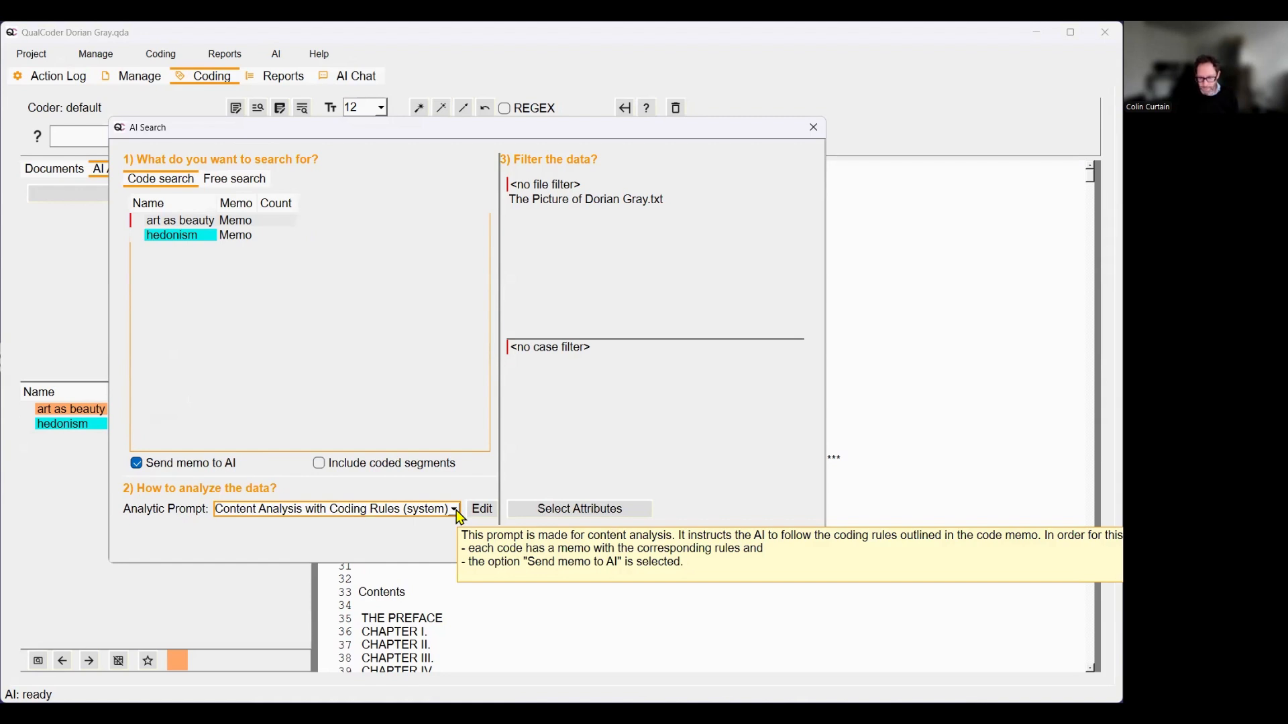
click(456, 510)
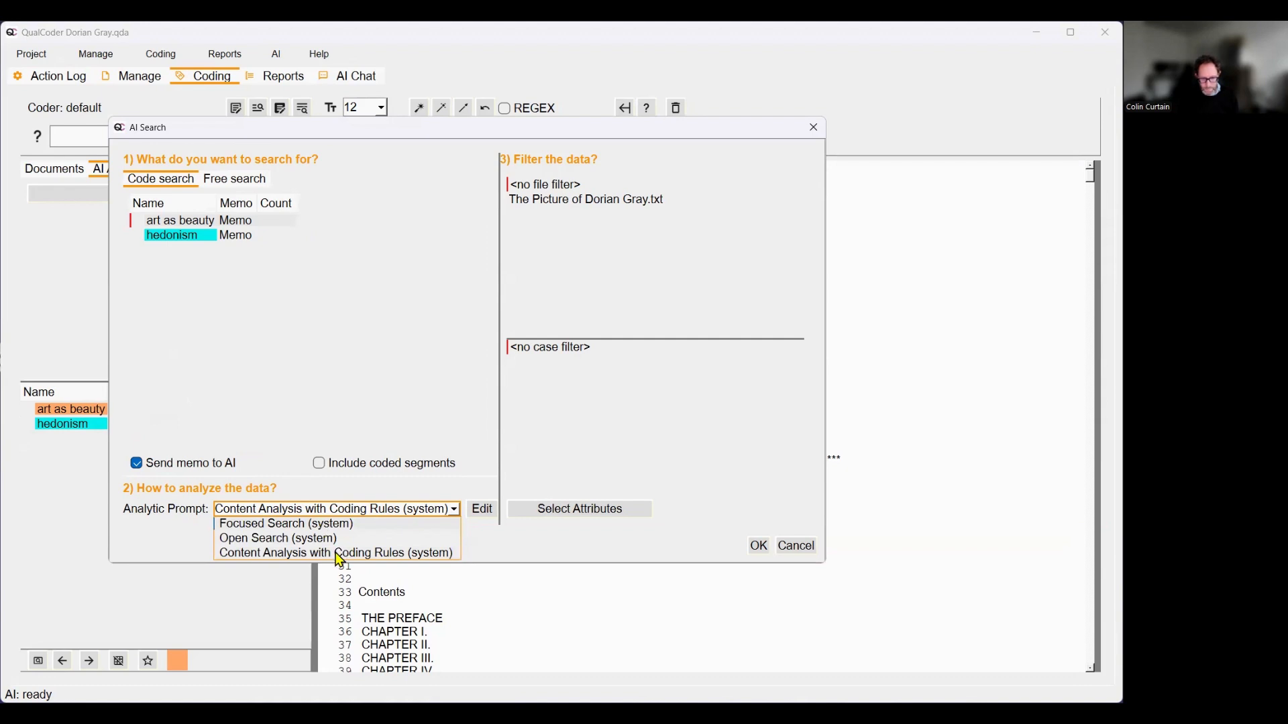
mouse_move(339, 558)
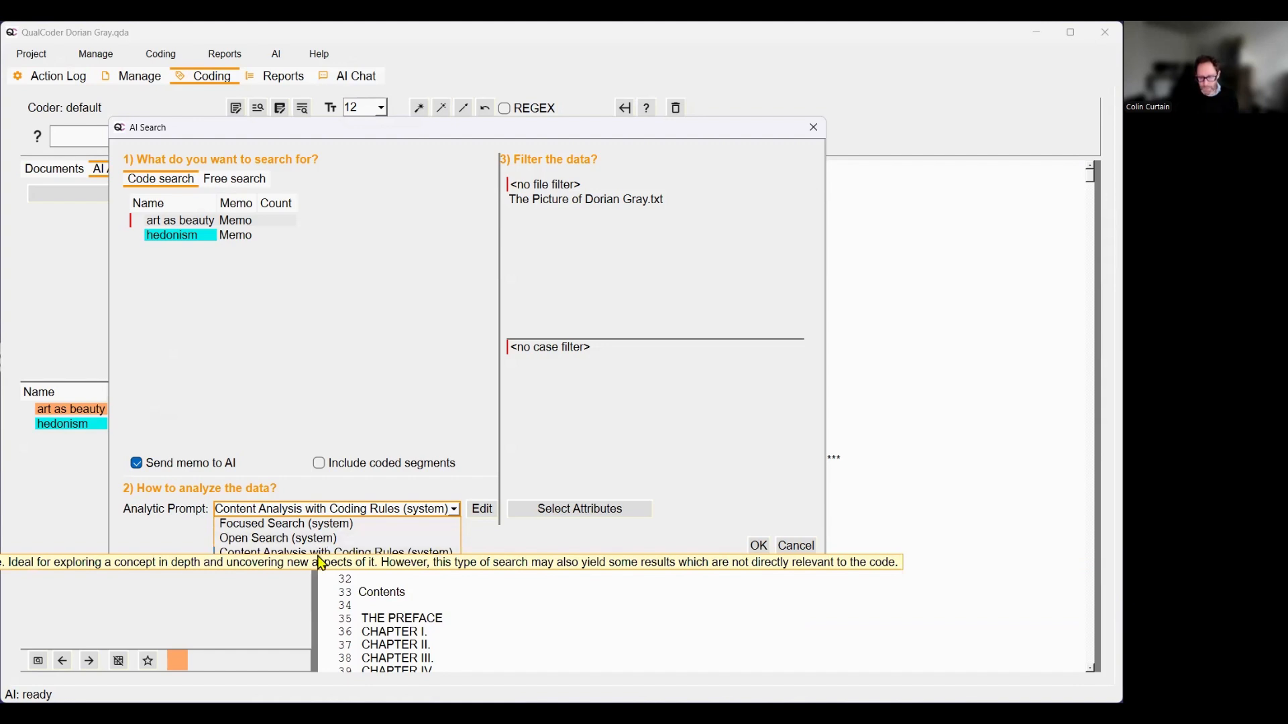
click(468, 481)
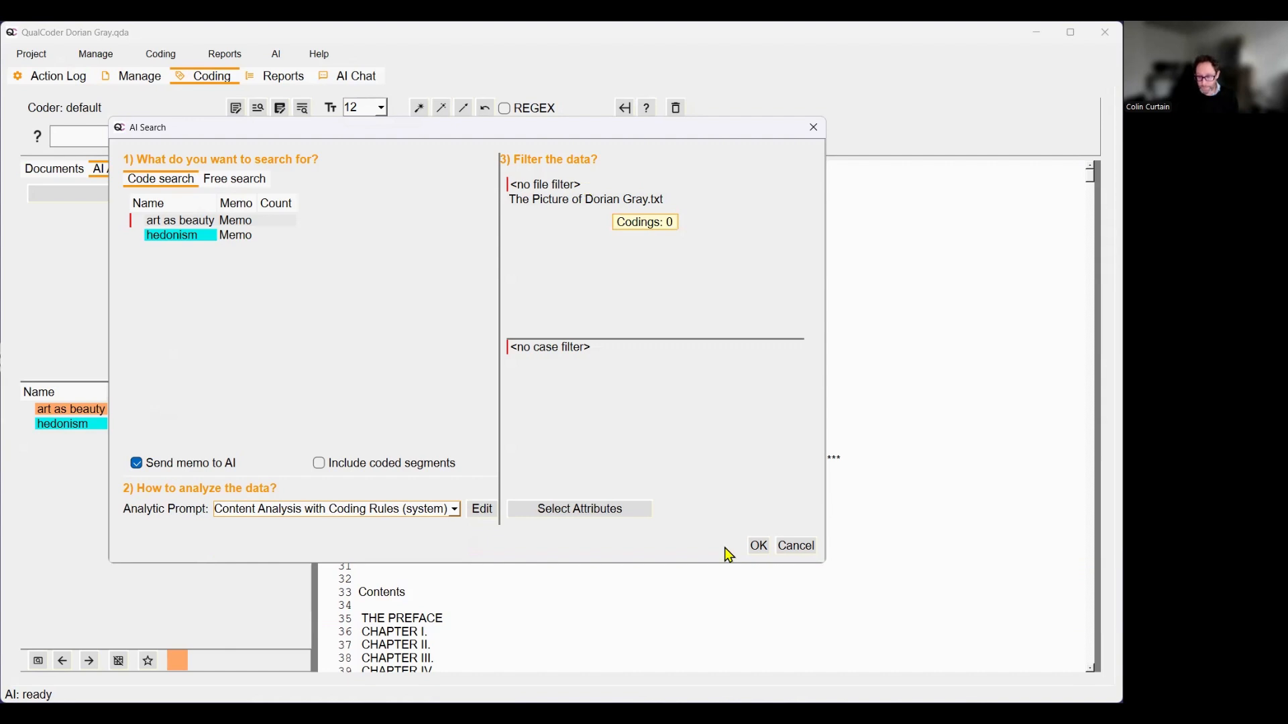
click(758, 551)
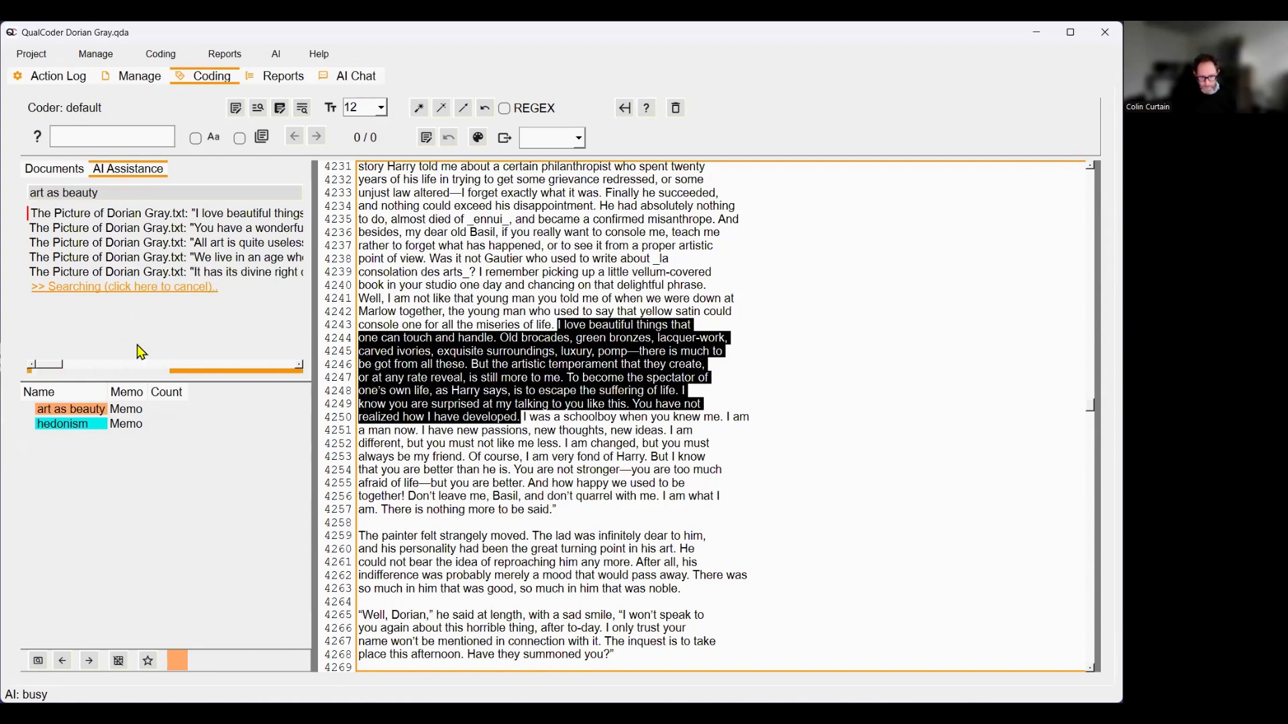
click(129, 295)
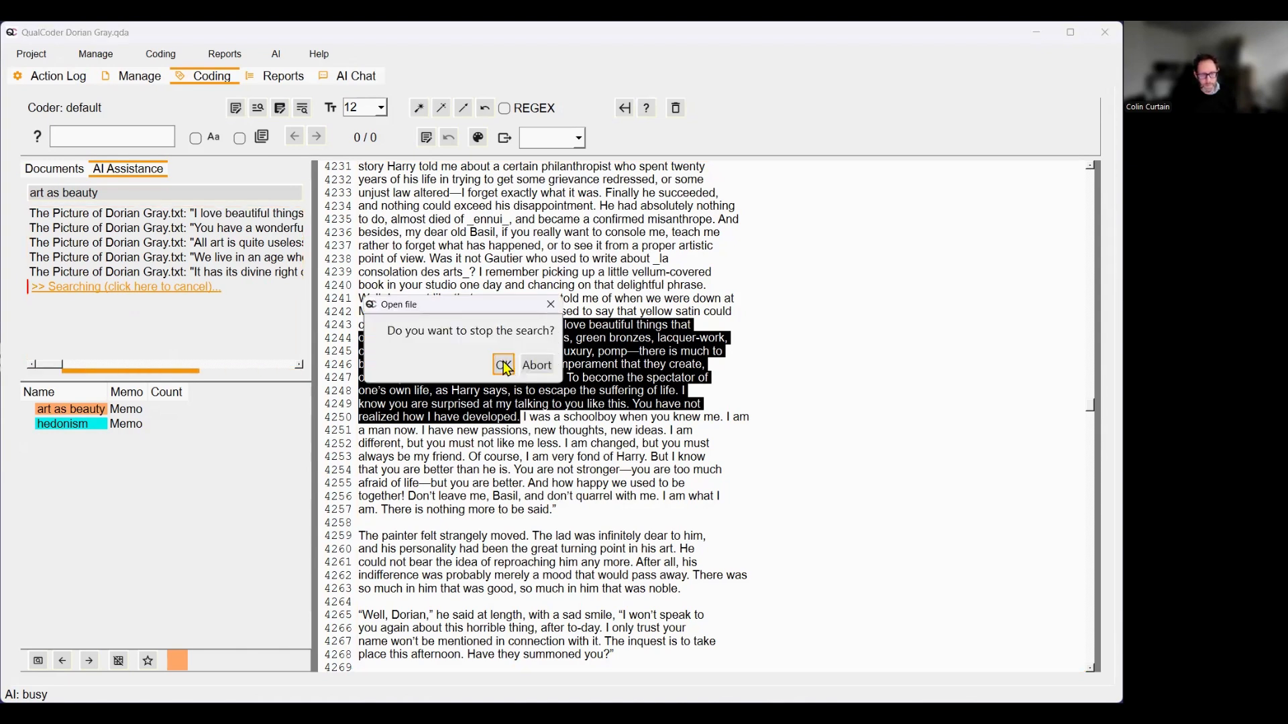
click(504, 365)
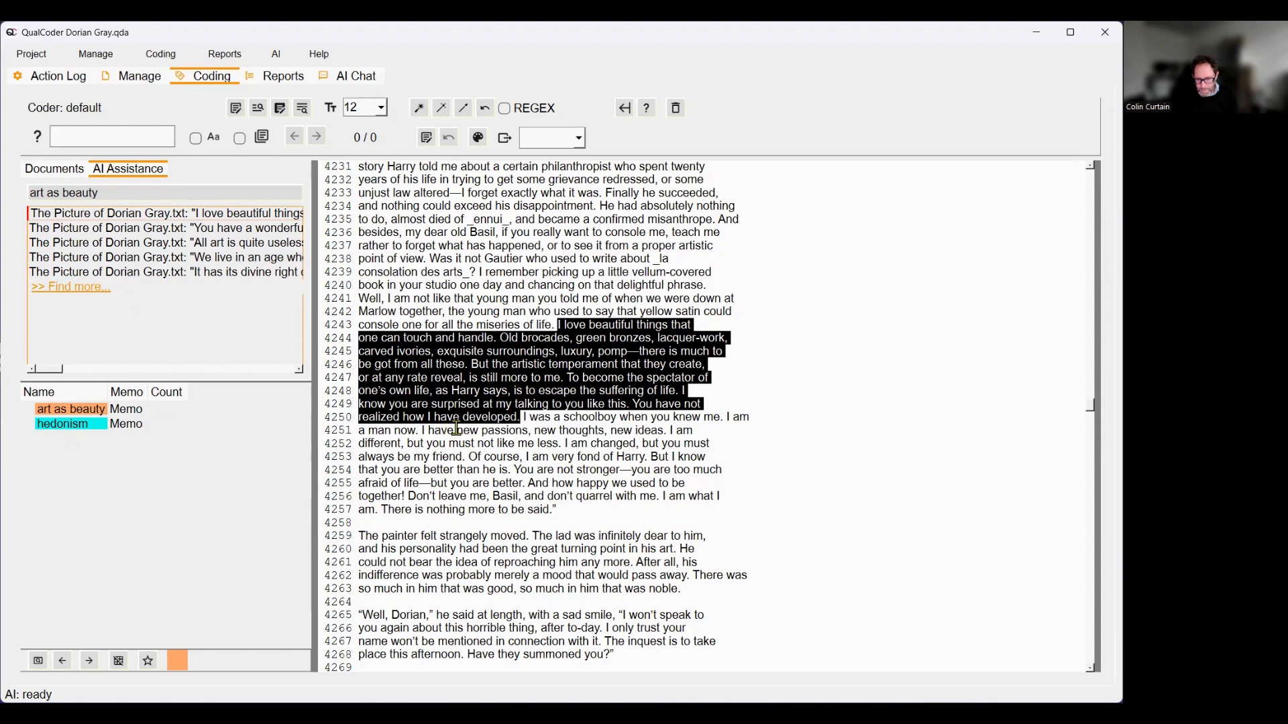
right_click(509, 373)
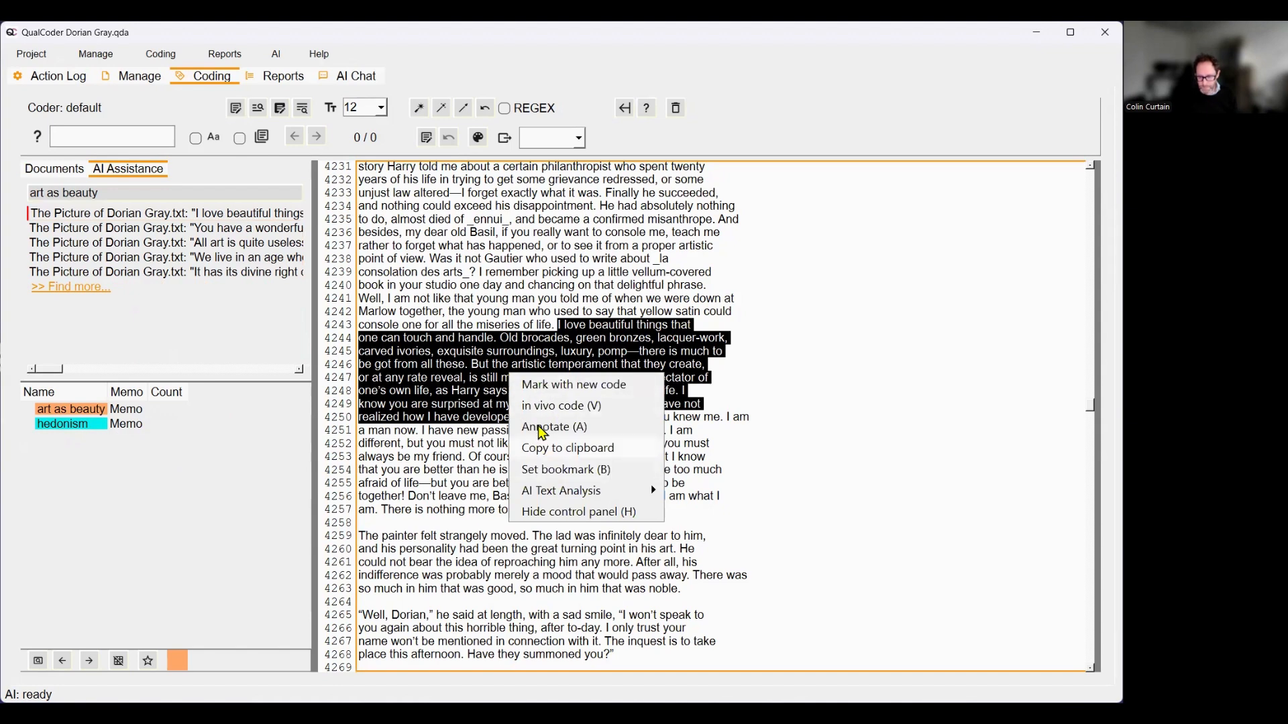
click(548, 387)
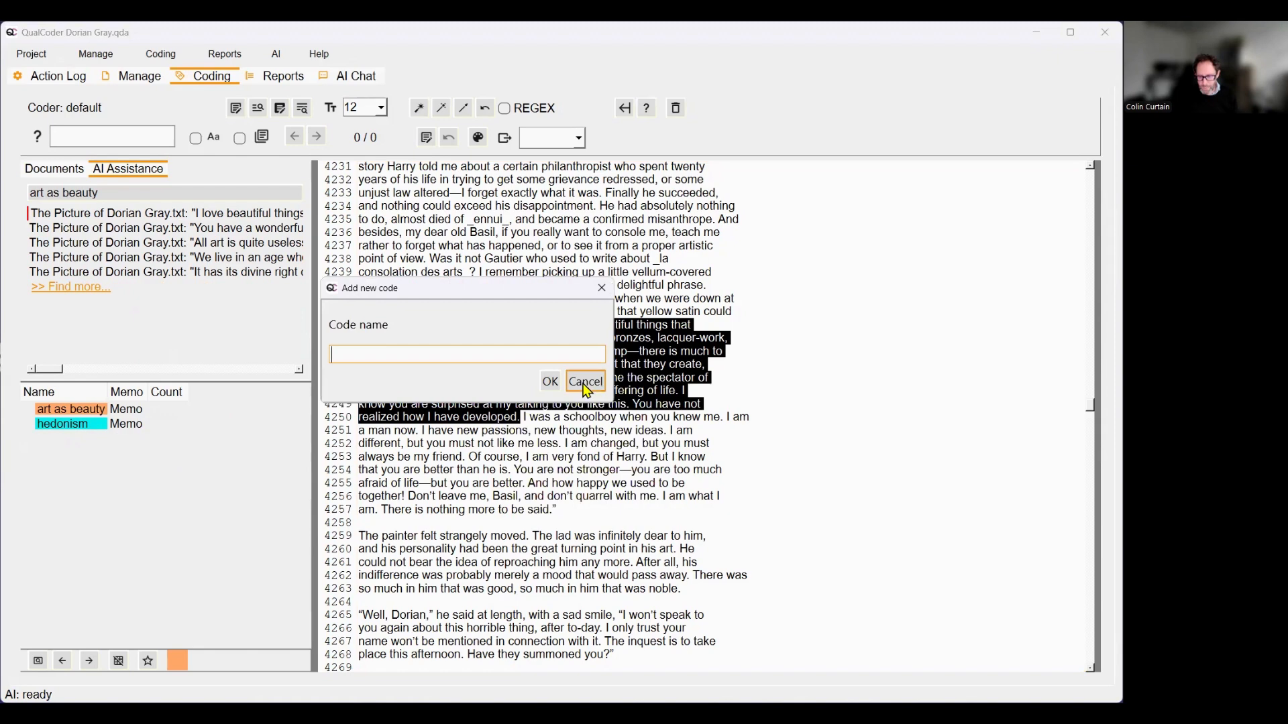
click(575, 390)
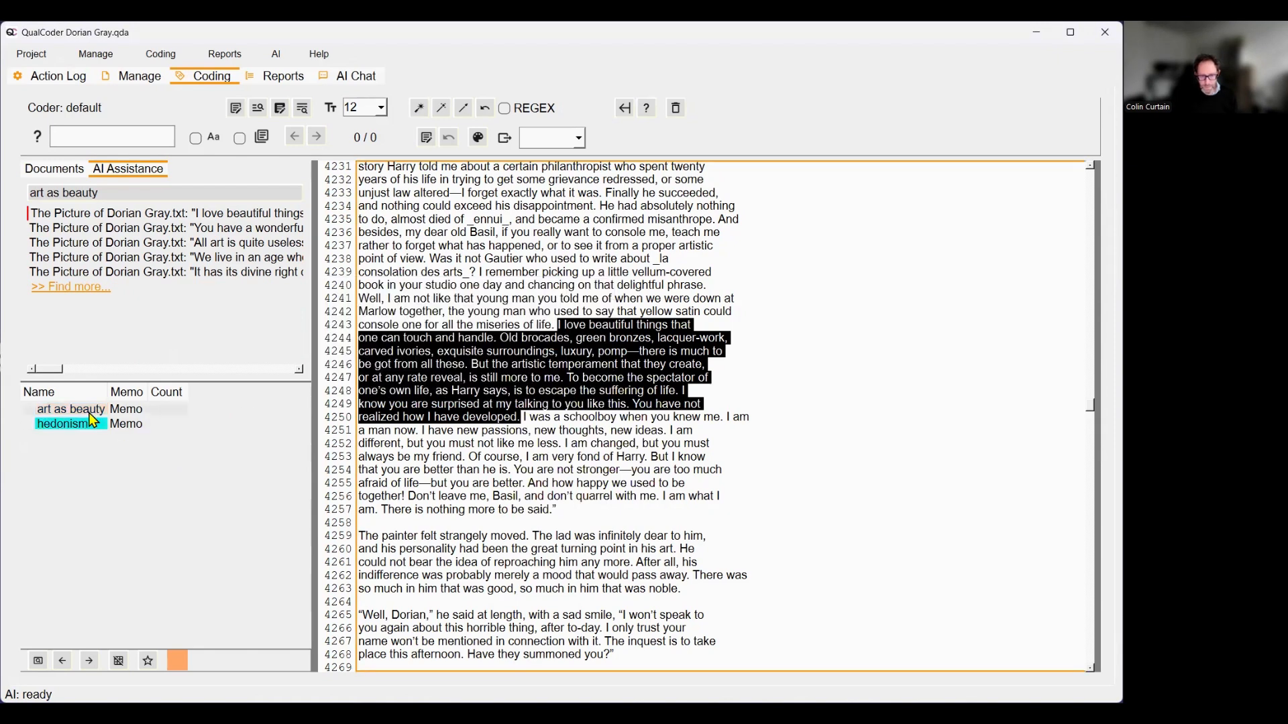
Code the selected "I love beautiful things" passage as art as beauty and store the AI interpretation in its memo.
click(87, 410)
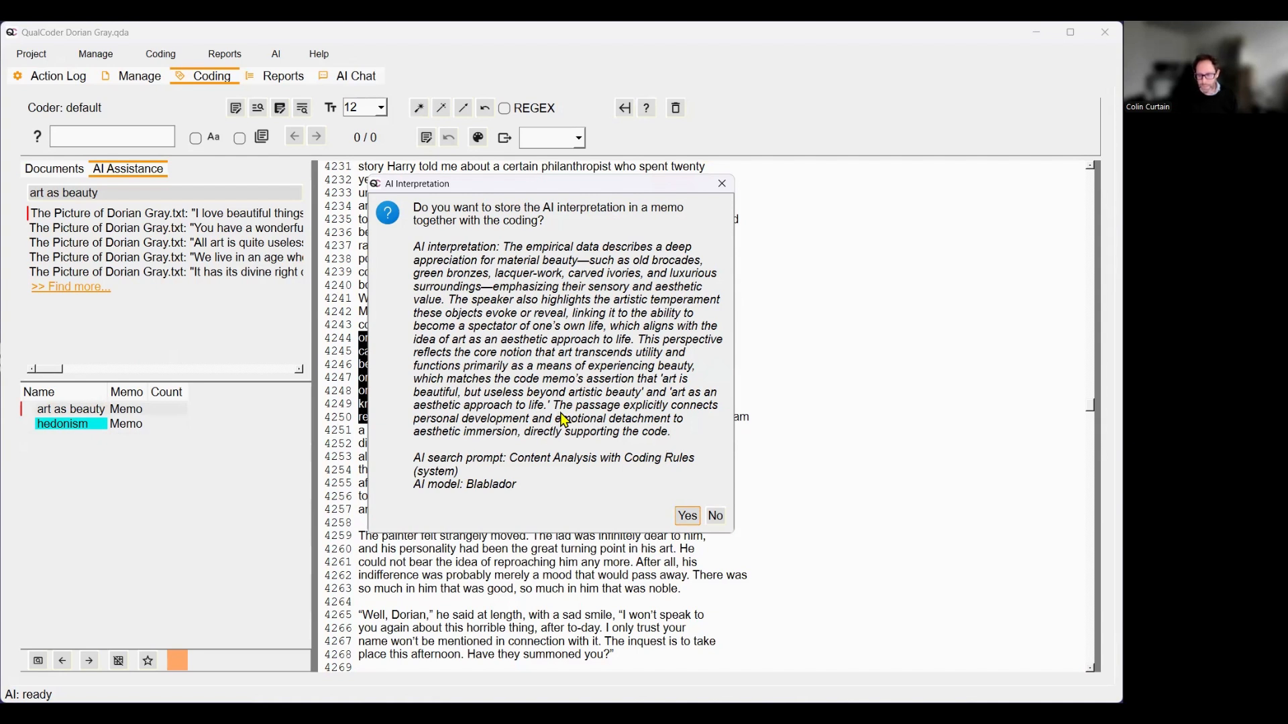
click(688, 521)
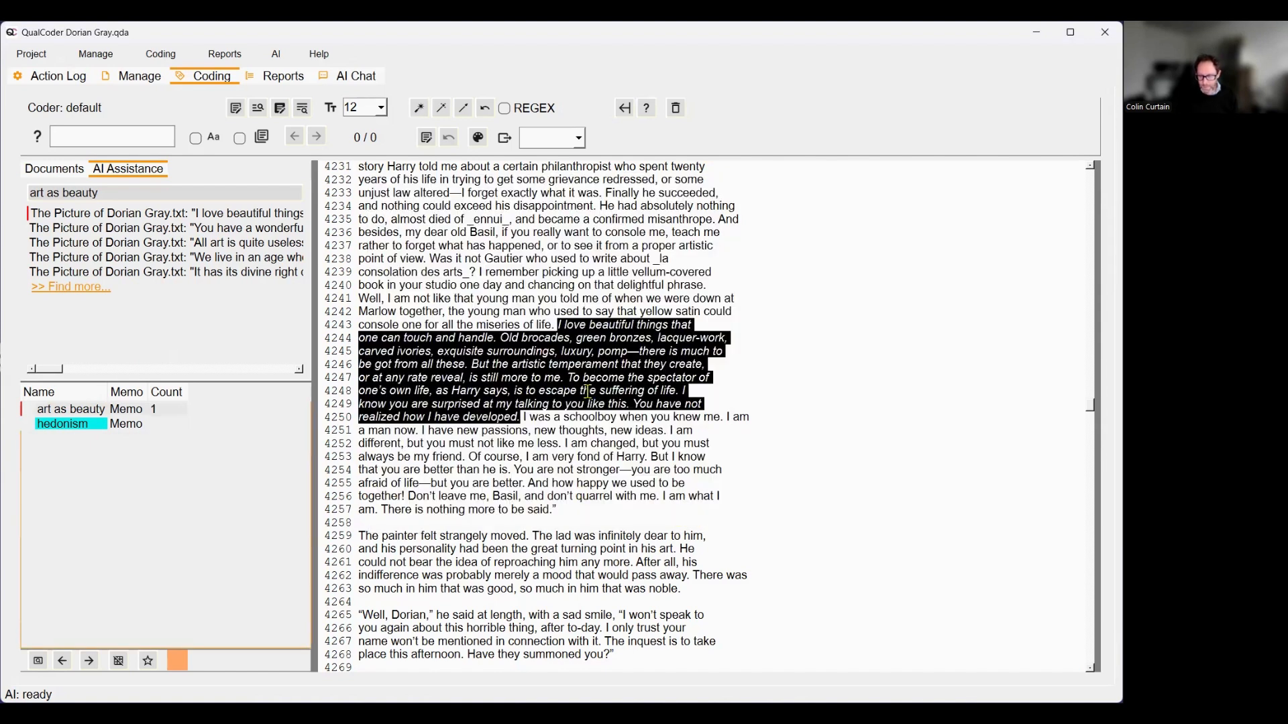
click(565, 428)
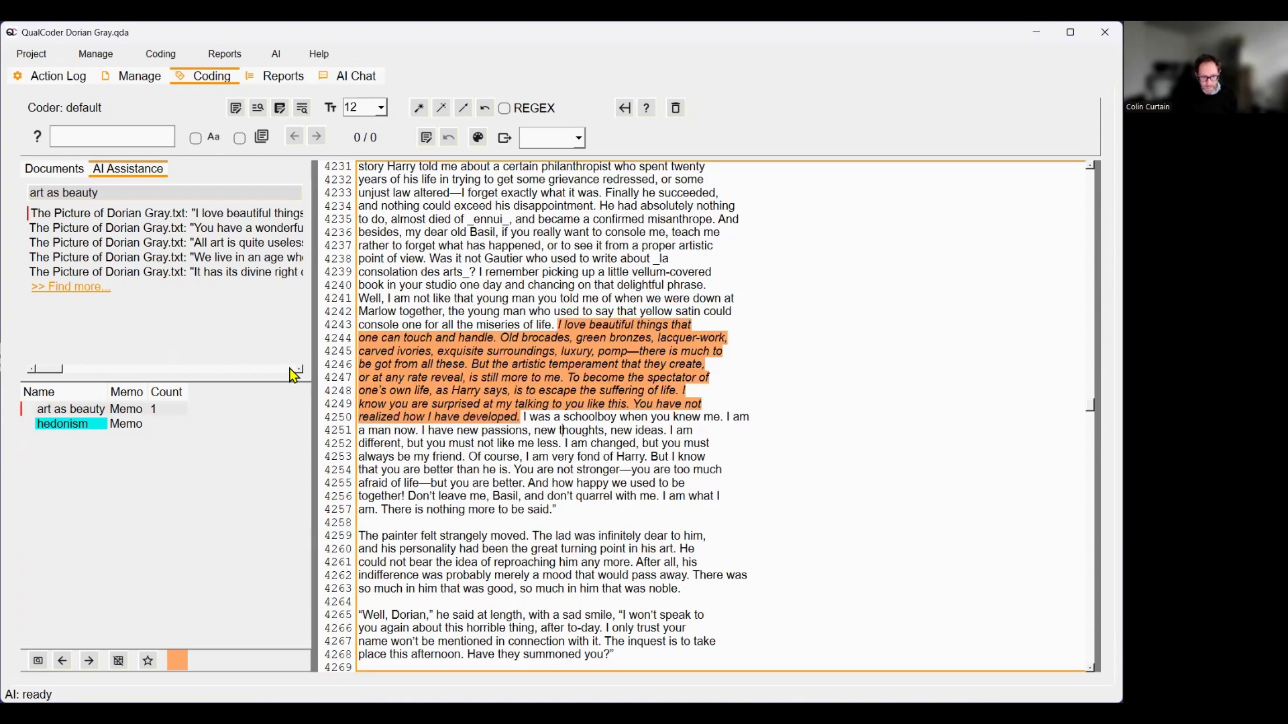
Shorten the "We live in an age" search result to end at "my portrait of Dorian Gray", then code it as art as beauty with its AI interpretation memo.
click(186, 246)
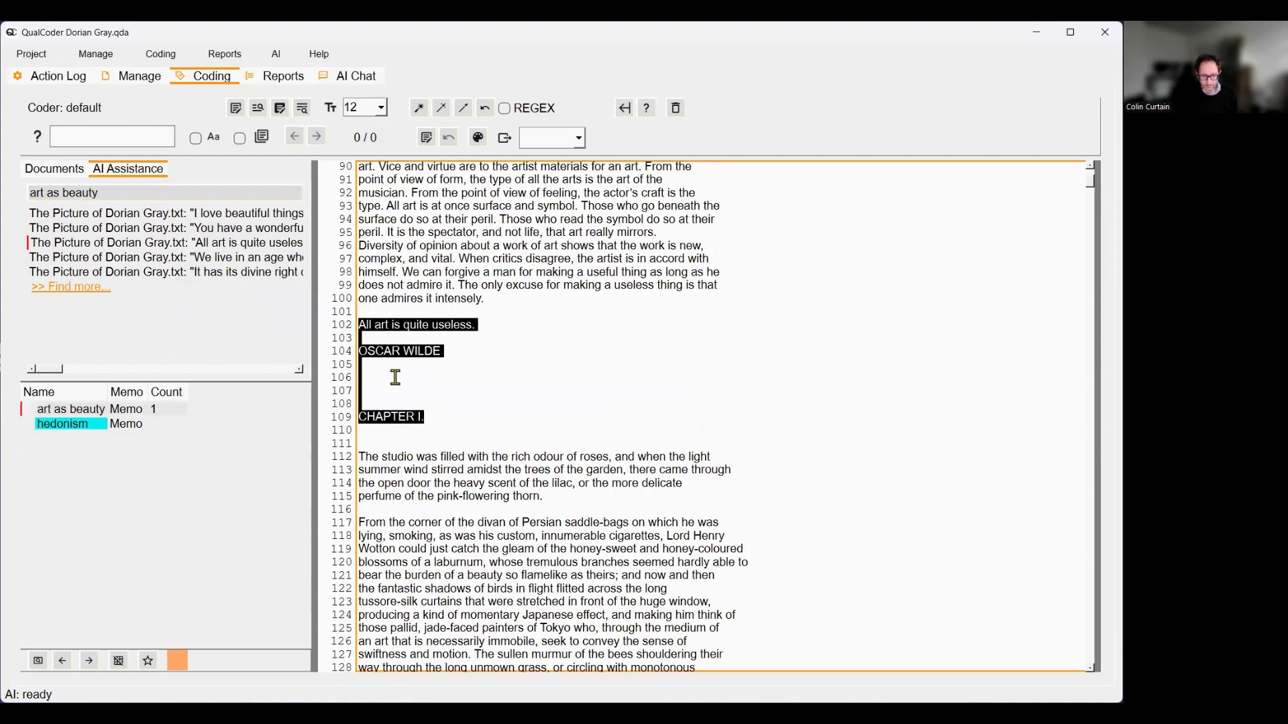
click(214, 263)
scroll(522, 409, down, 6)
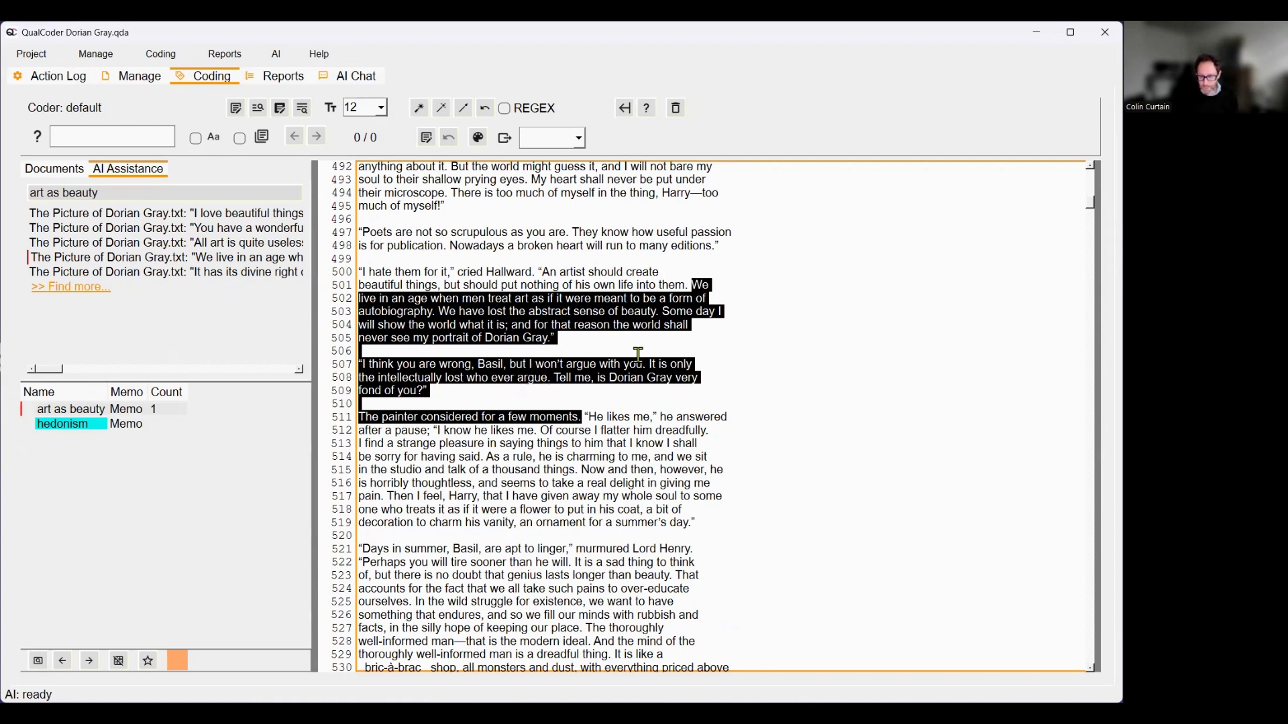
click(452, 390)
drag(450, 389, 693, 285)
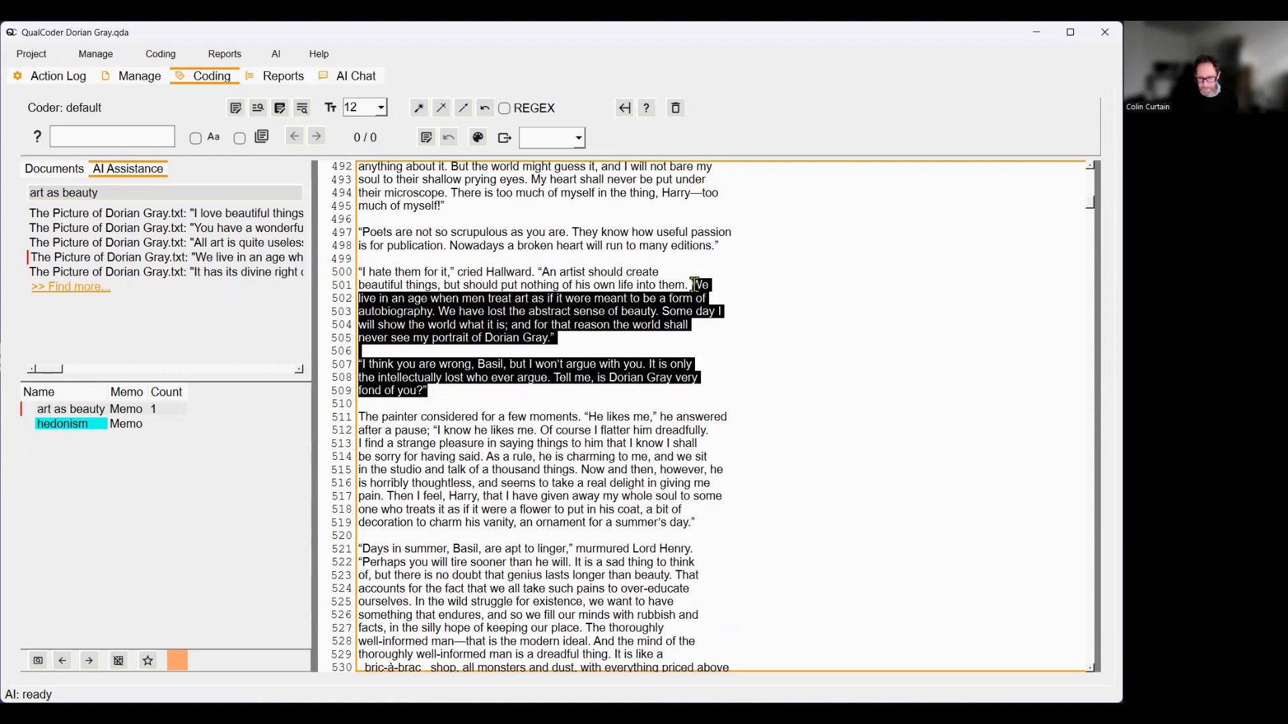
drag(567, 339, 694, 285)
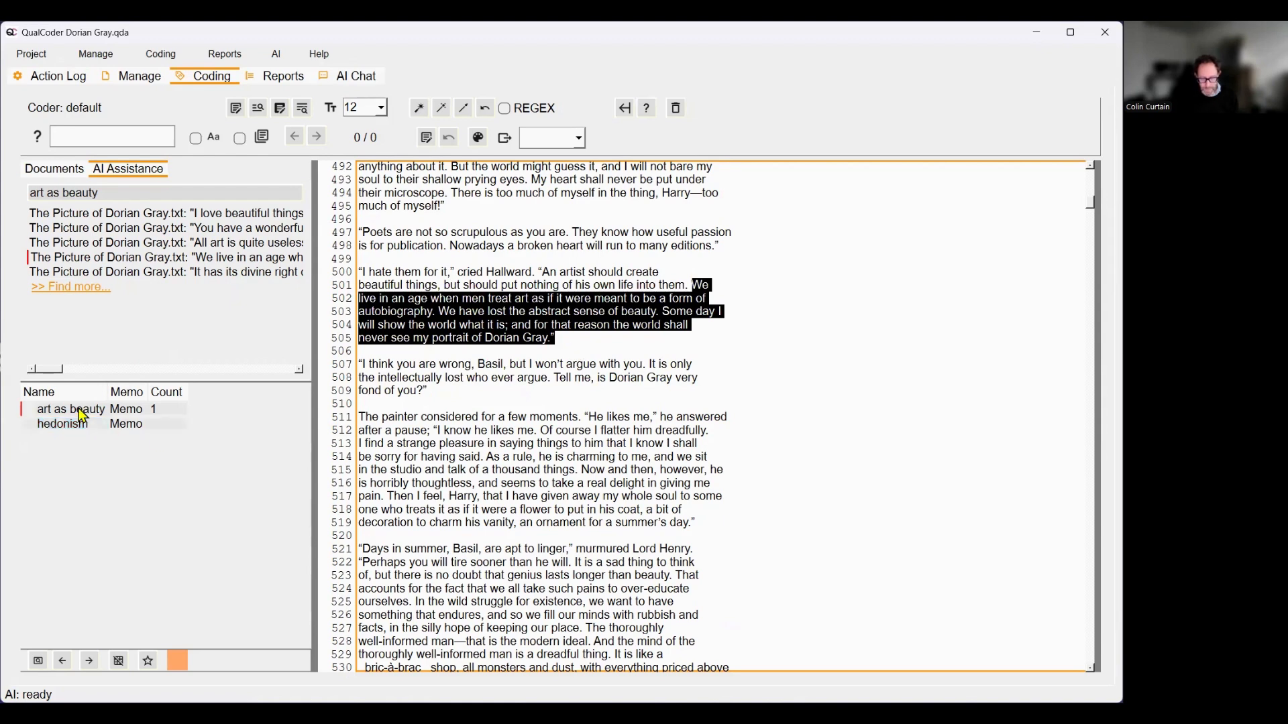
key(q)
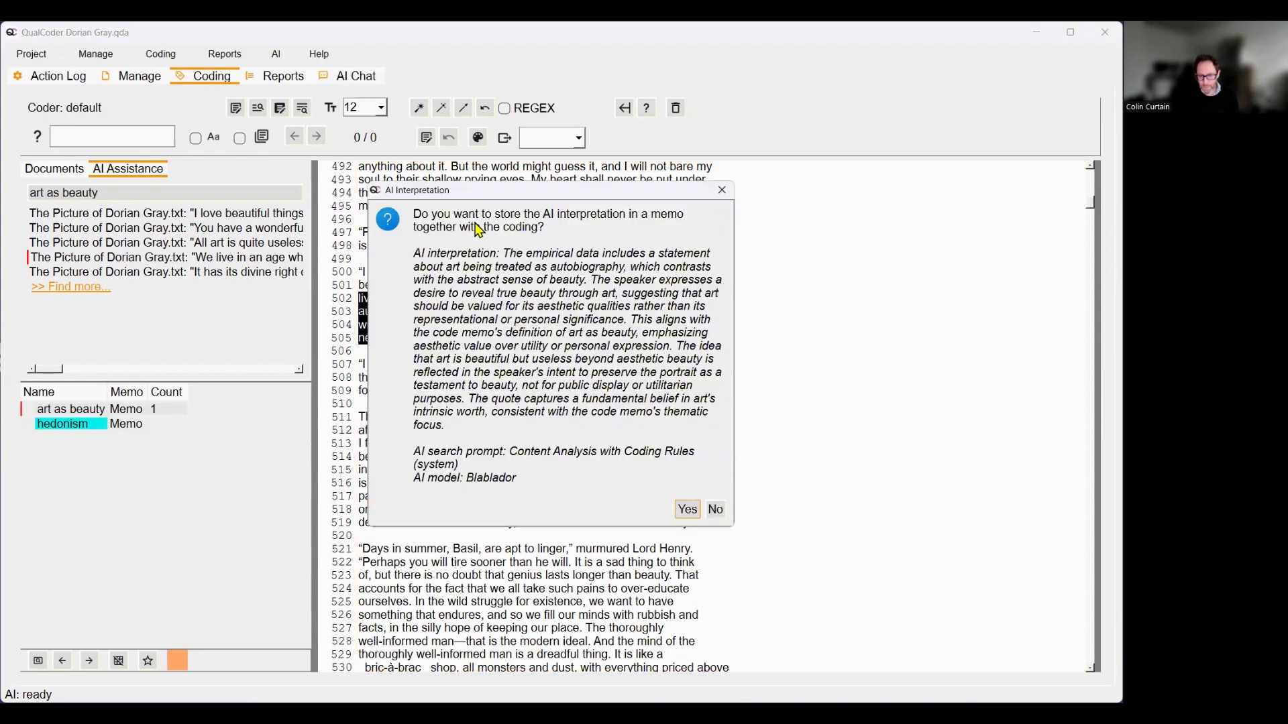
click(687, 511)
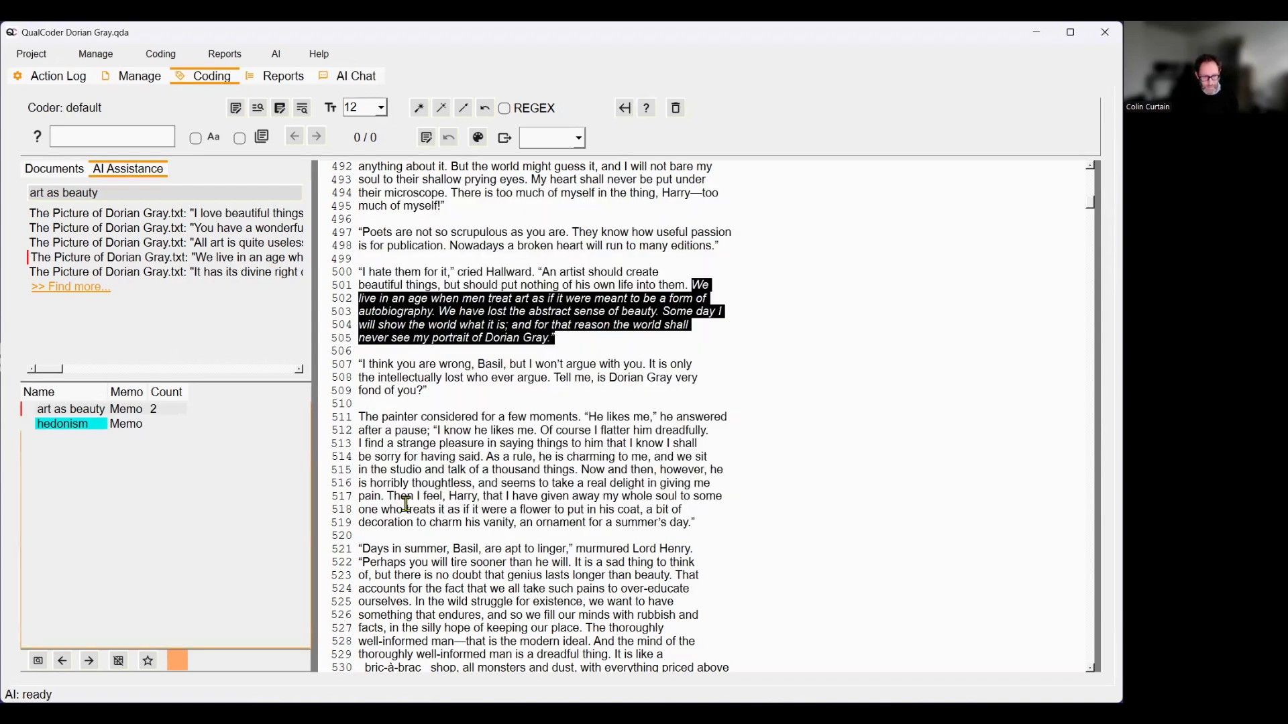
click(424, 467)
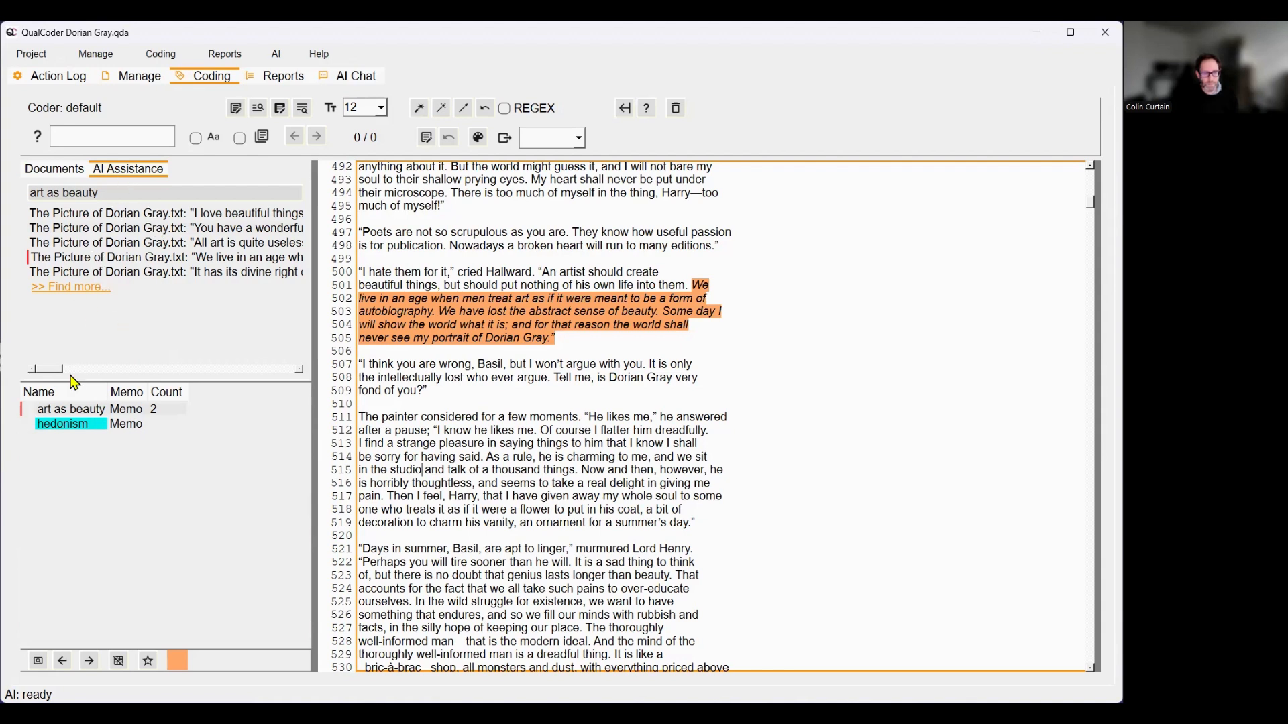
Run an AI search for the hedonism code with its memo and the Content Analysis with Coding Rules prompt, stopping after the first results.
click(71, 425)
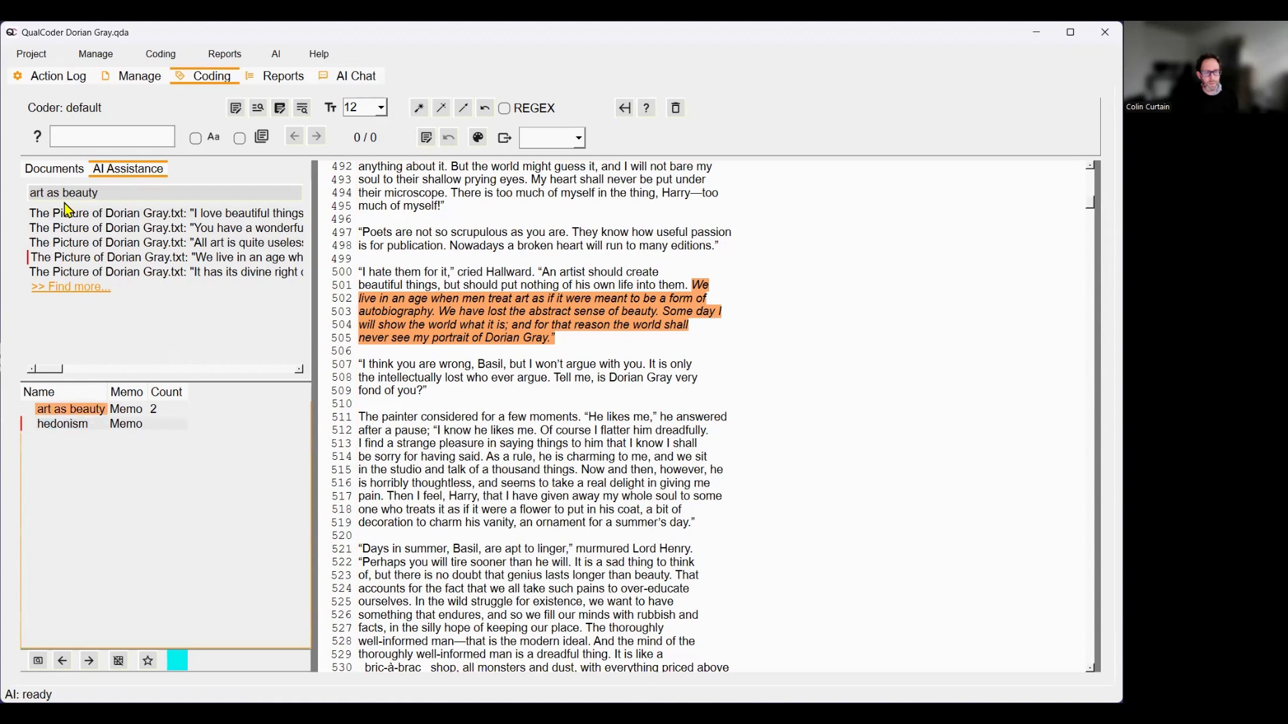
click(55, 171)
click(111, 172)
click(94, 192)
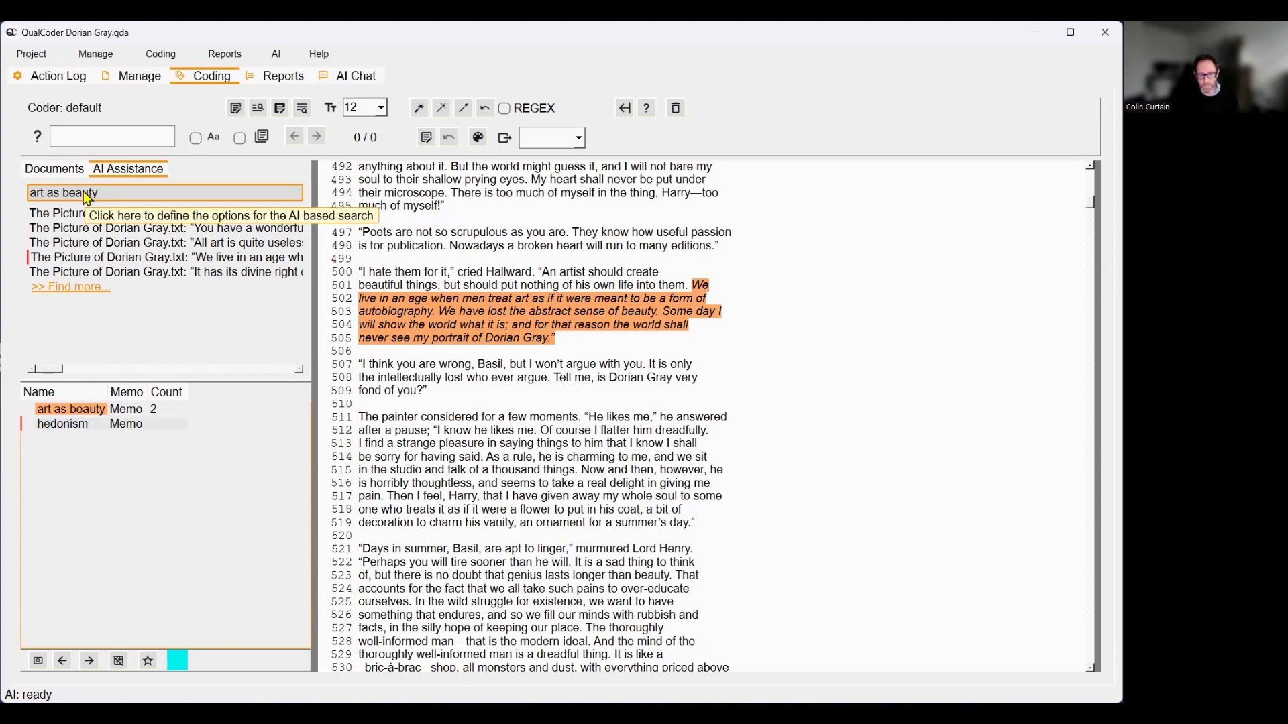
click(100, 200)
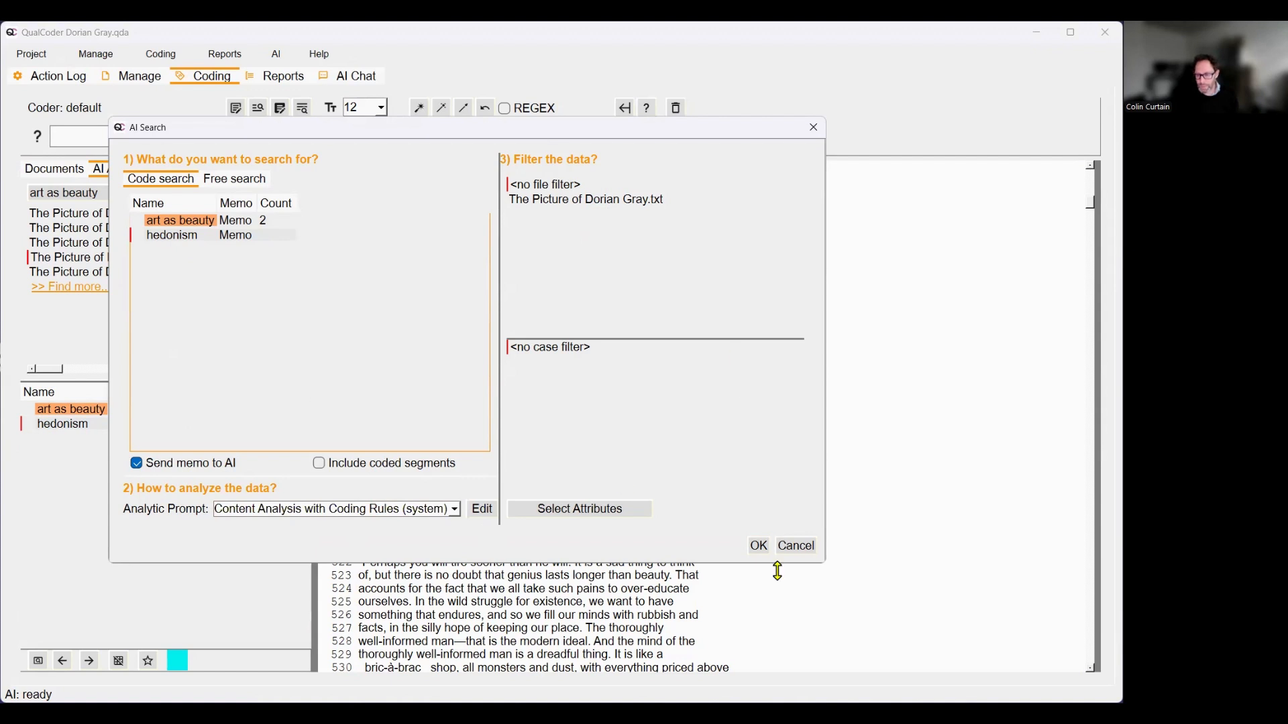
click(760, 547)
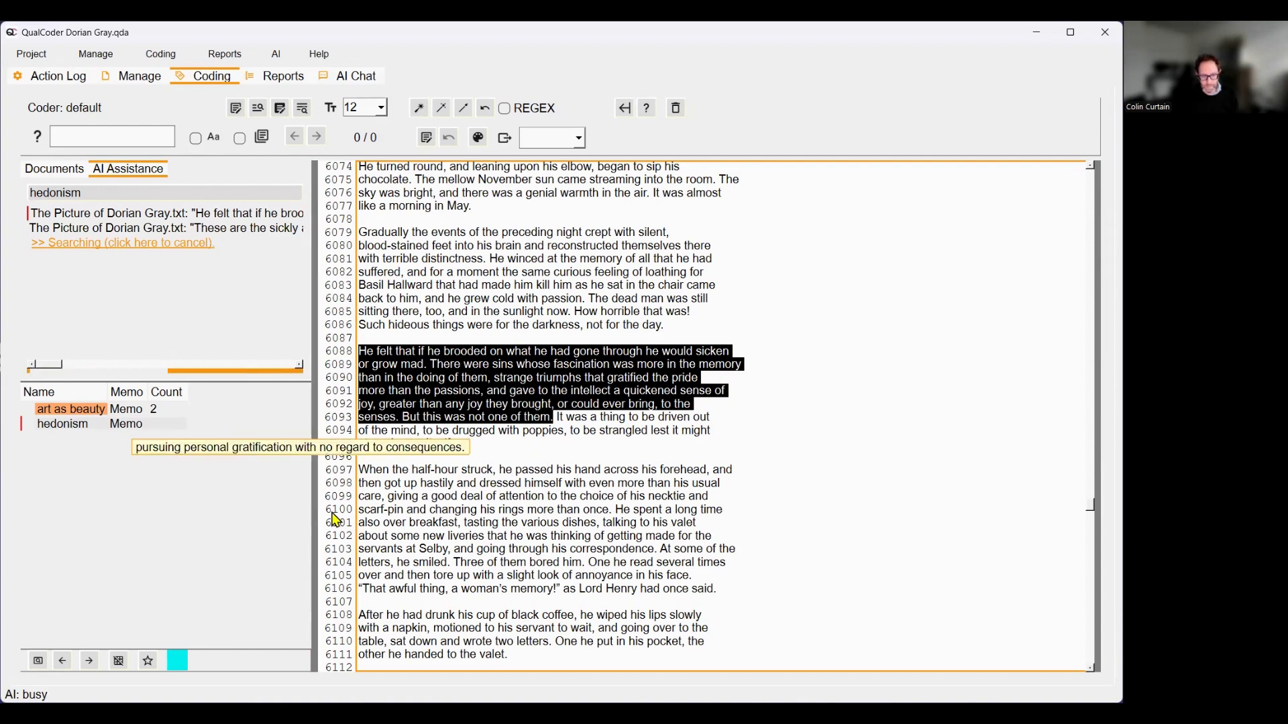
click(138, 245)
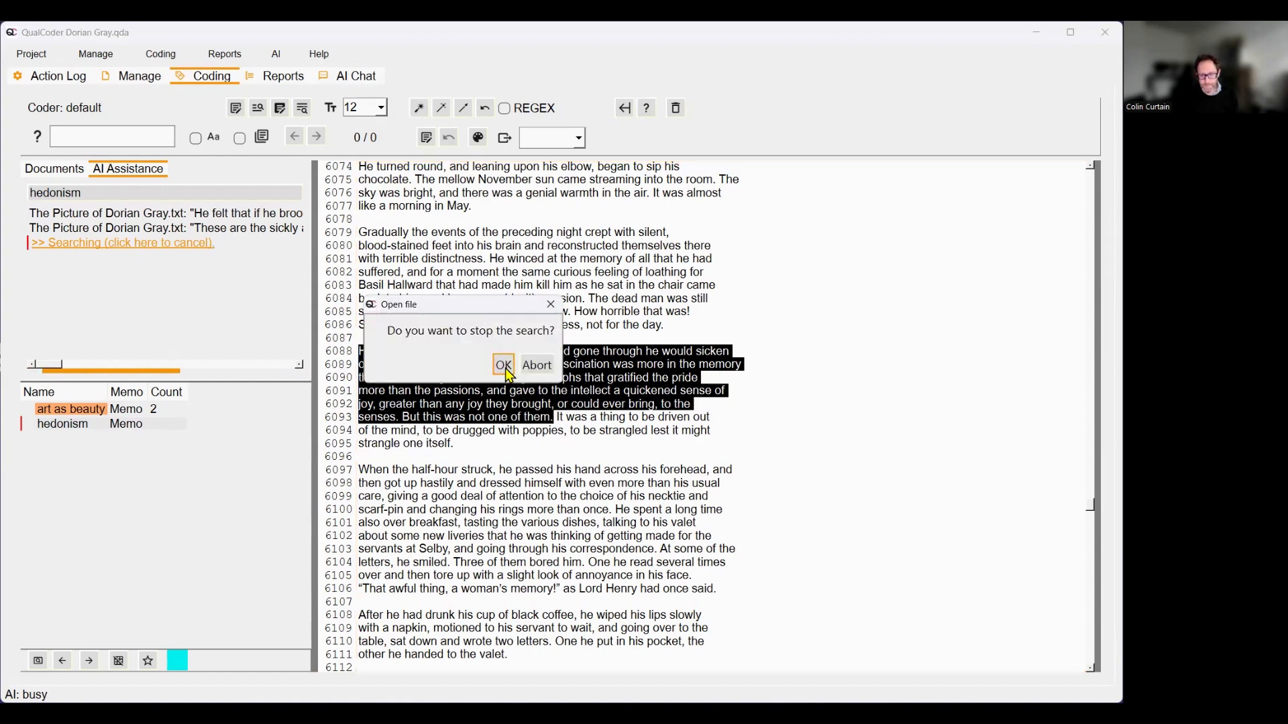
click(502, 366)
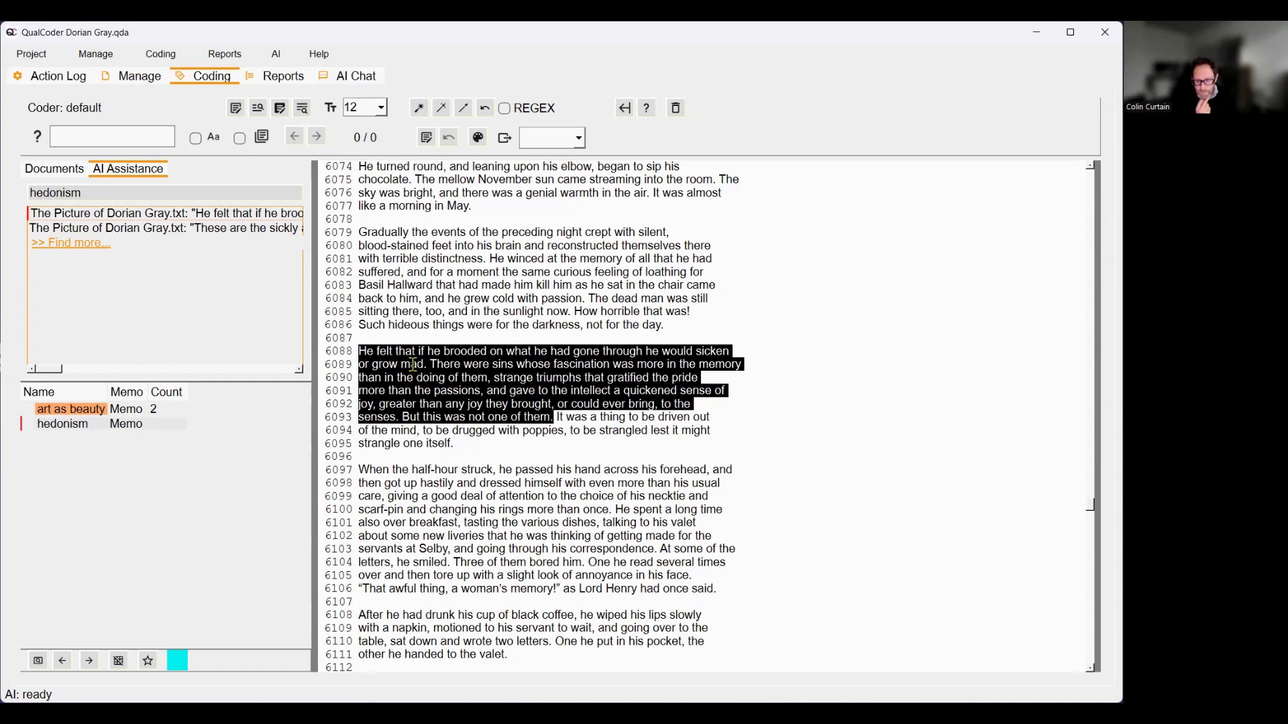
Code the selected "He felt that if he brooded" passage as hedonism and store the AI interpretation in its memo.
right_click(452, 387)
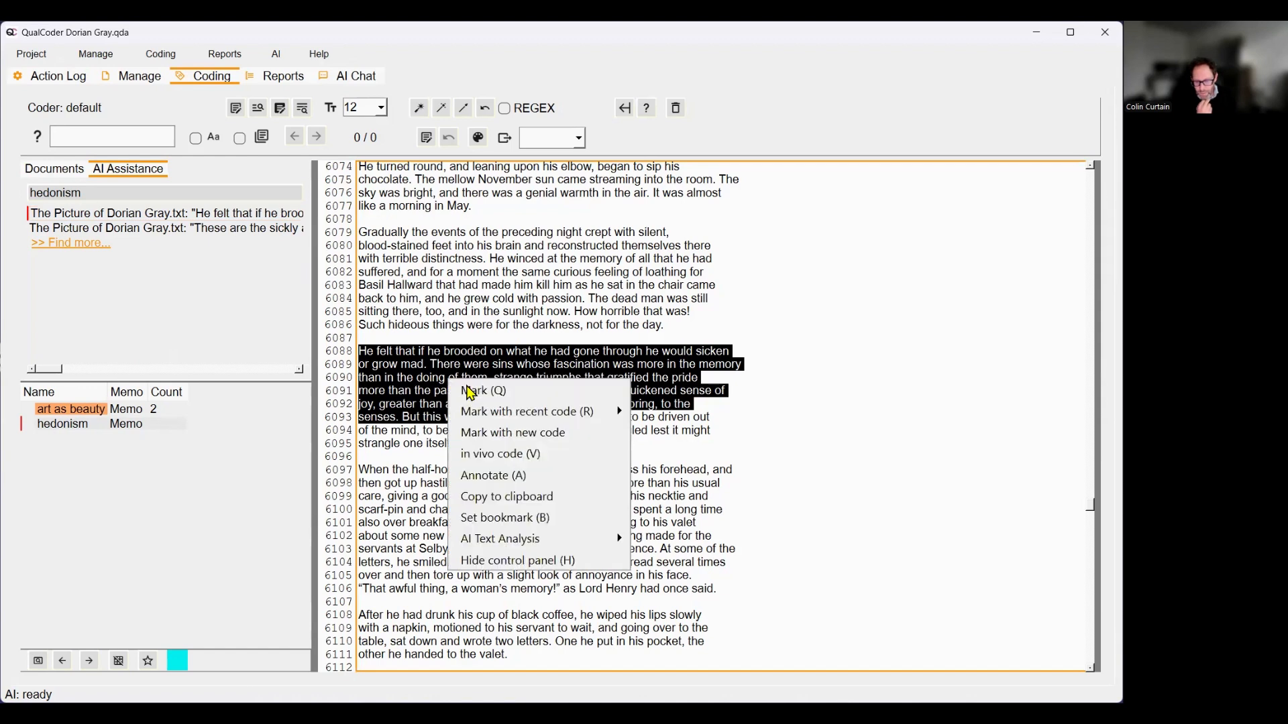
click(470, 391)
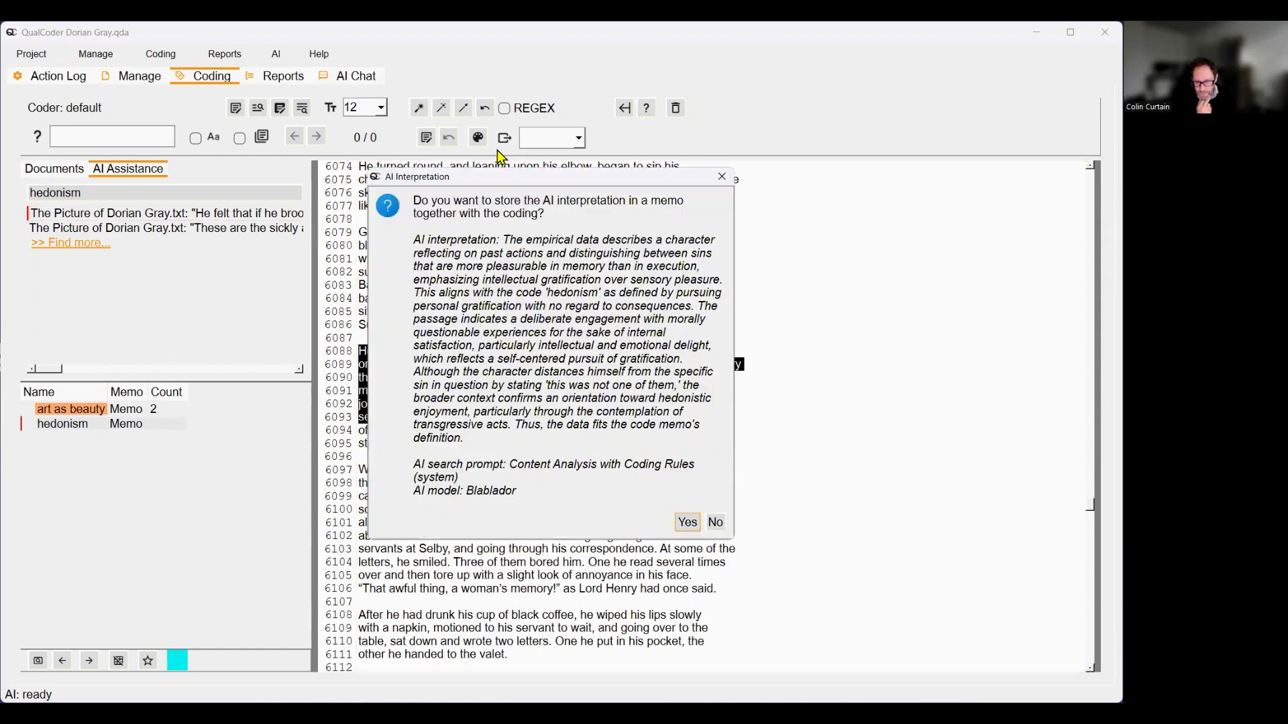
click(683, 523)
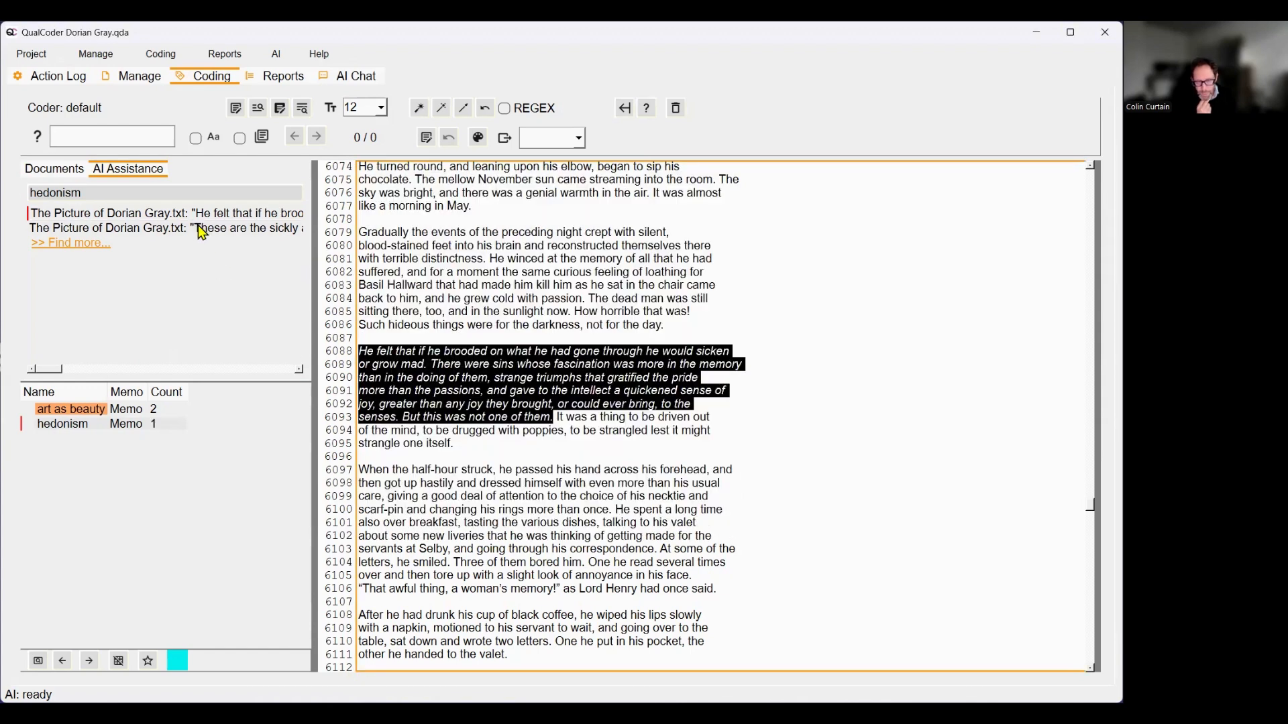
Open the "These are the sickly aims" search result and code it as hedonism with its AI interpretation memo.
click(202, 232)
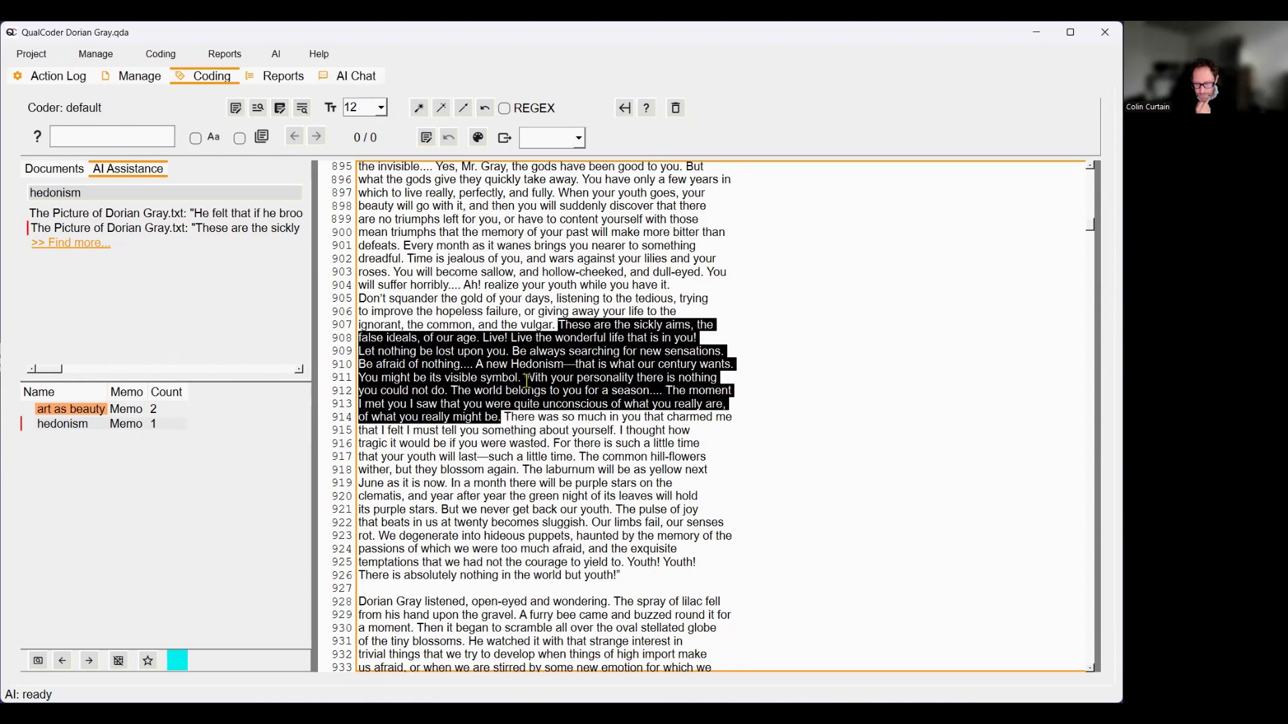
right_click(528, 403)
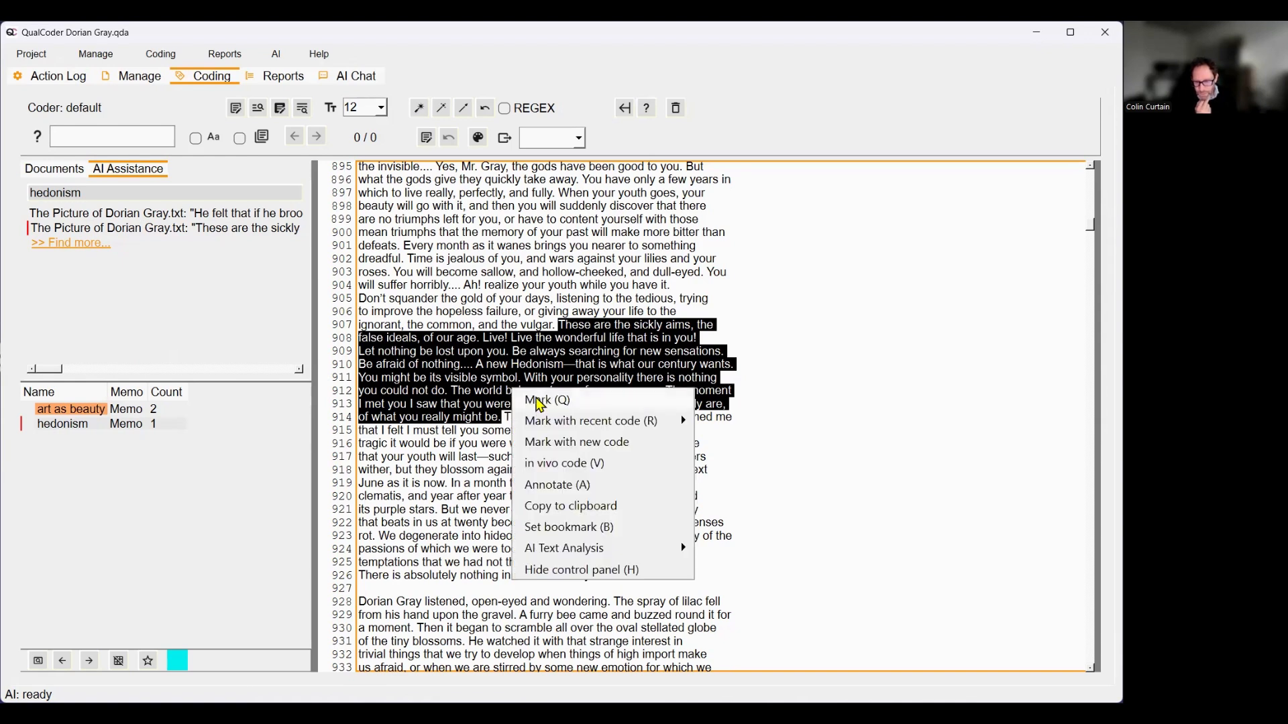
click(543, 401)
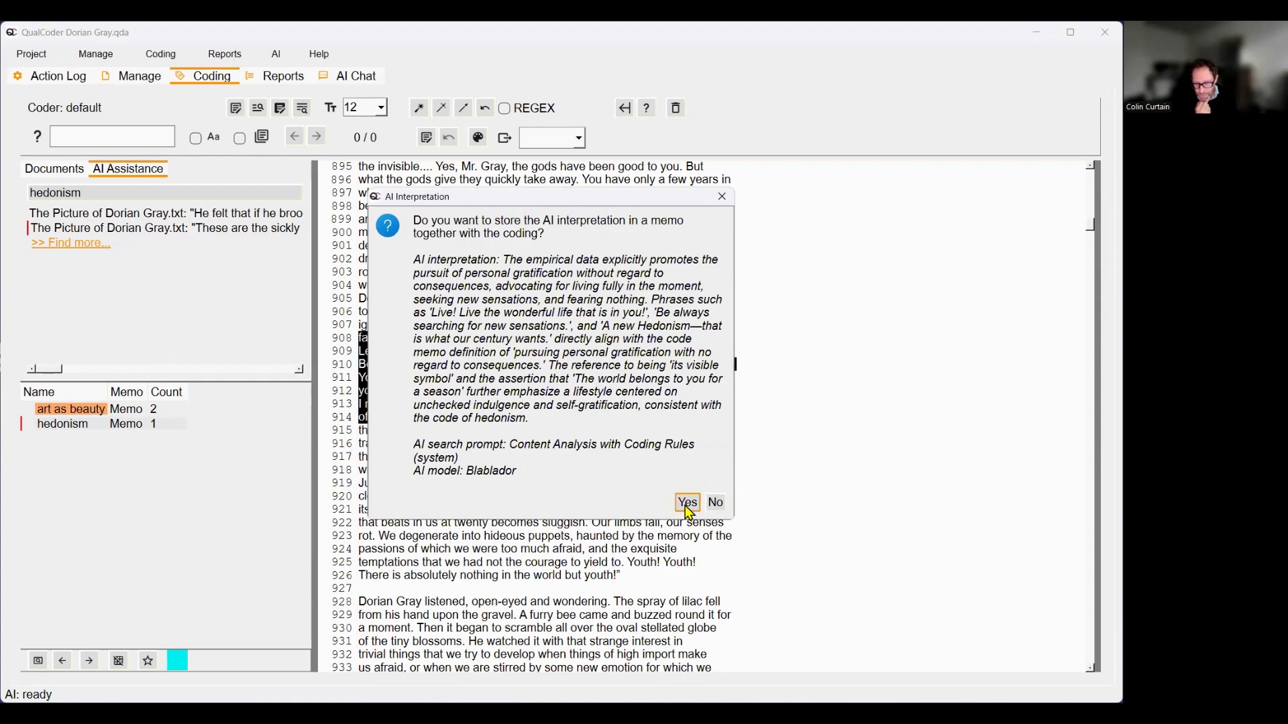
click(689, 504)
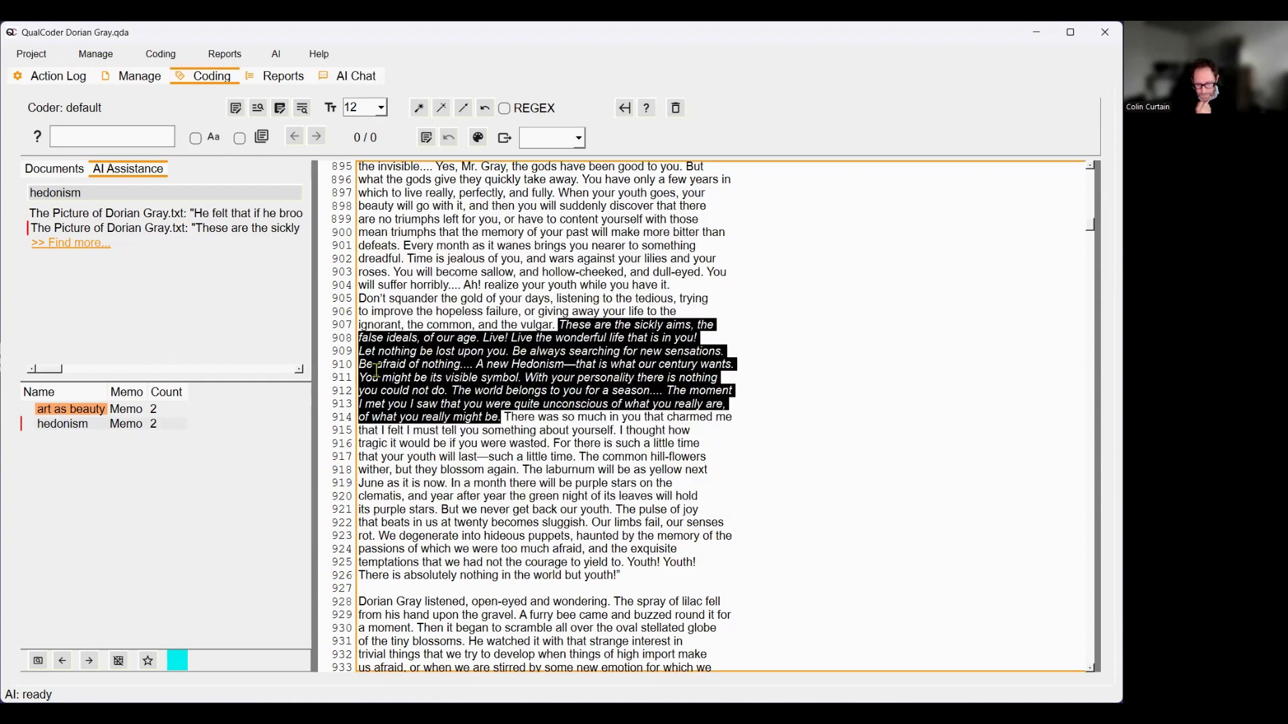
Review the memo attached to the newly coded "These are the sickly aims" passage, leaving it unedited.
click(537, 480)
right_click(550, 393)
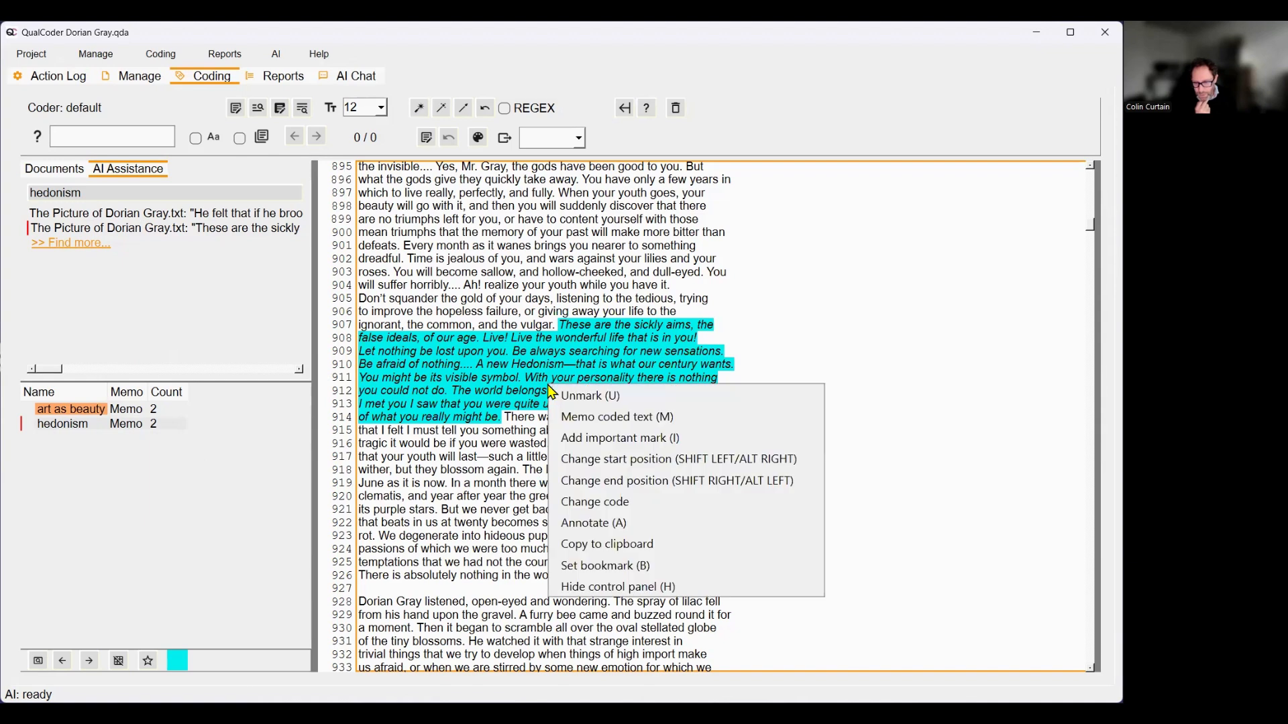
click(604, 427)
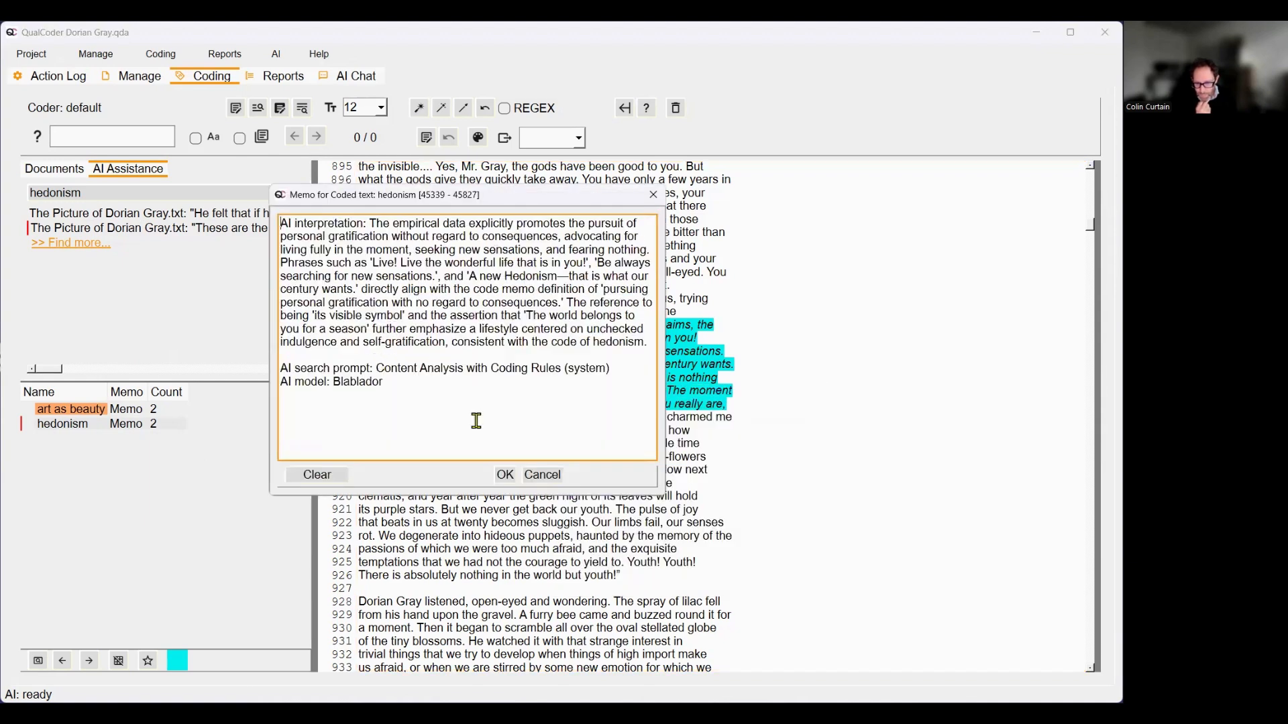
click(535, 476)
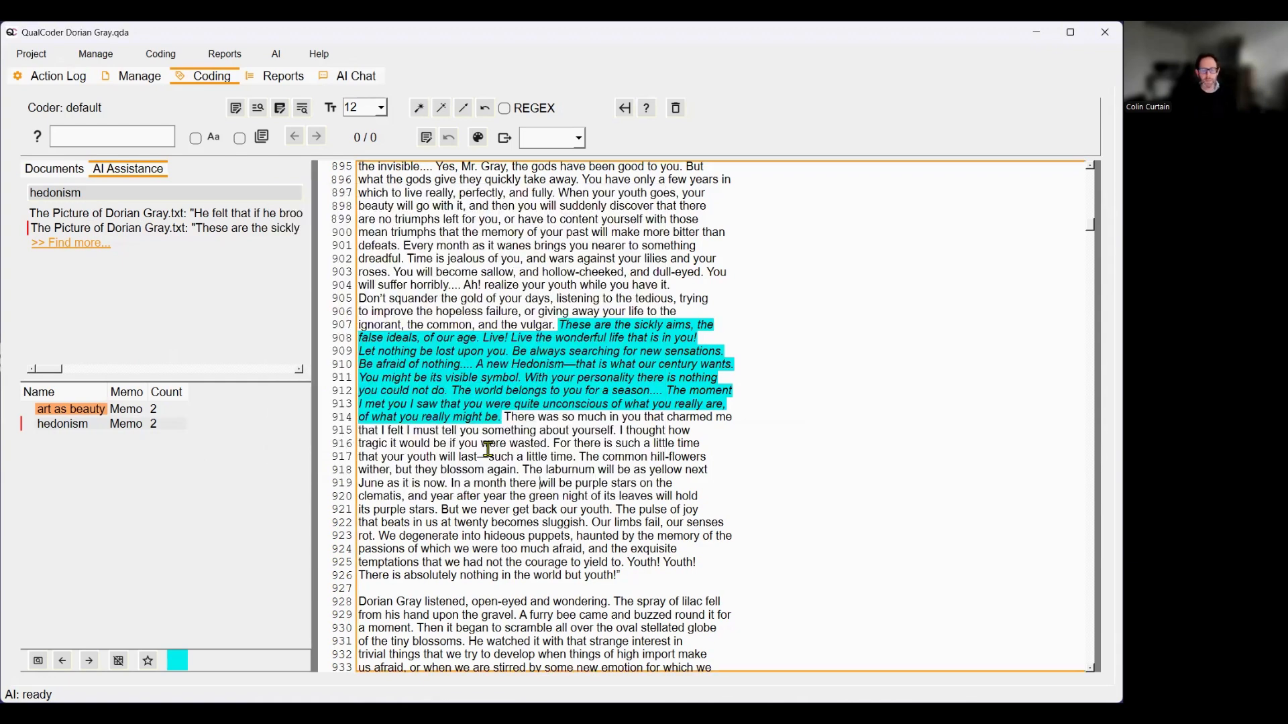
Look through the code_analysis and topic_analysis groups in the AI prompt library, then close it without changes.
click(68, 171)
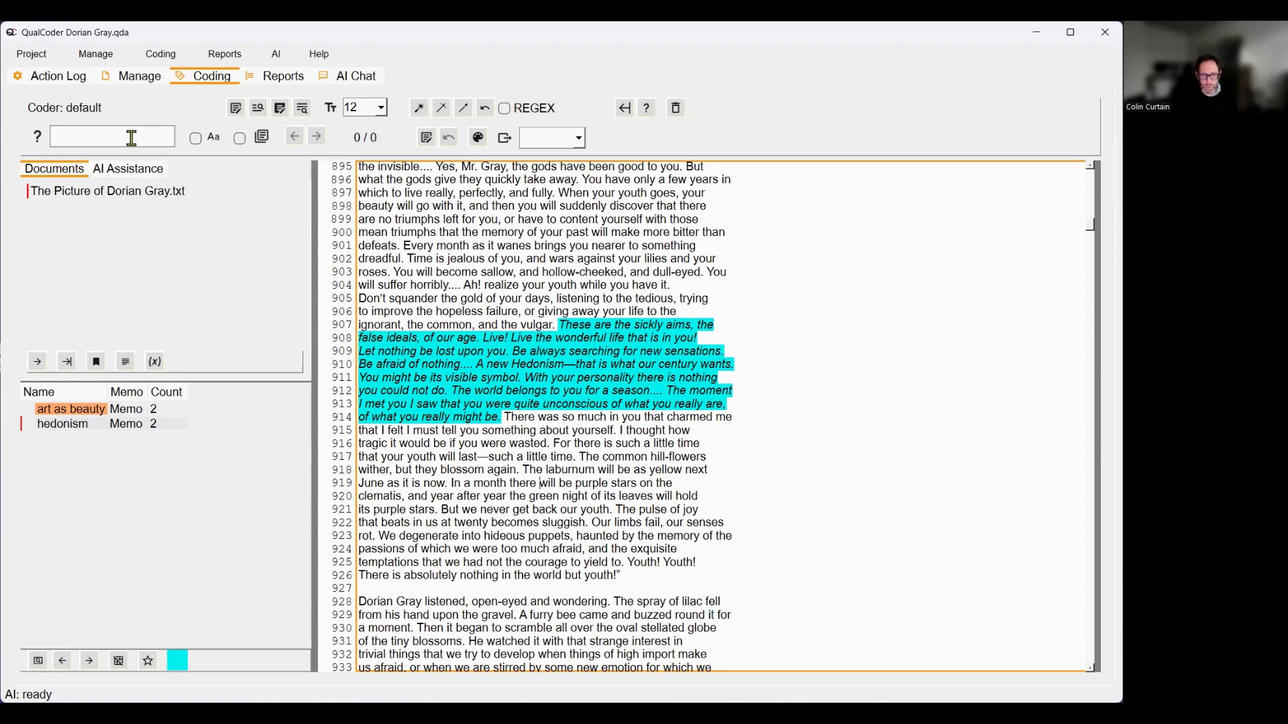
click(354, 81)
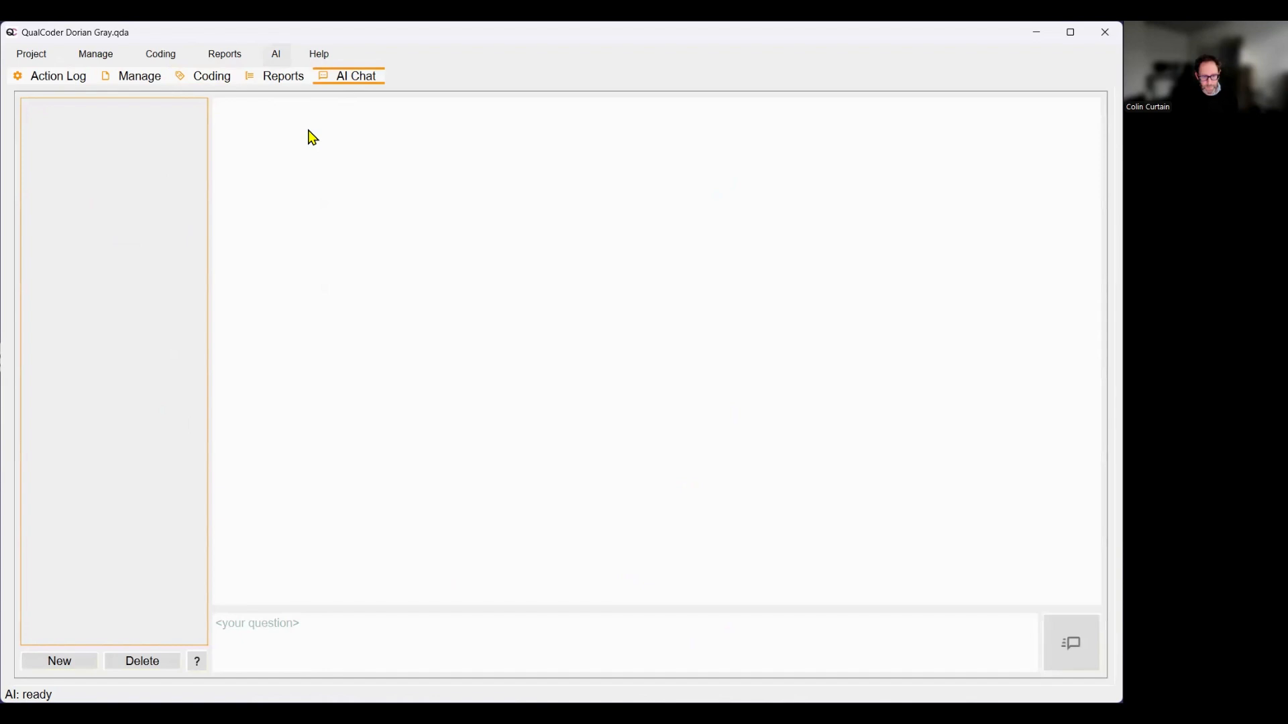
click(277, 55)
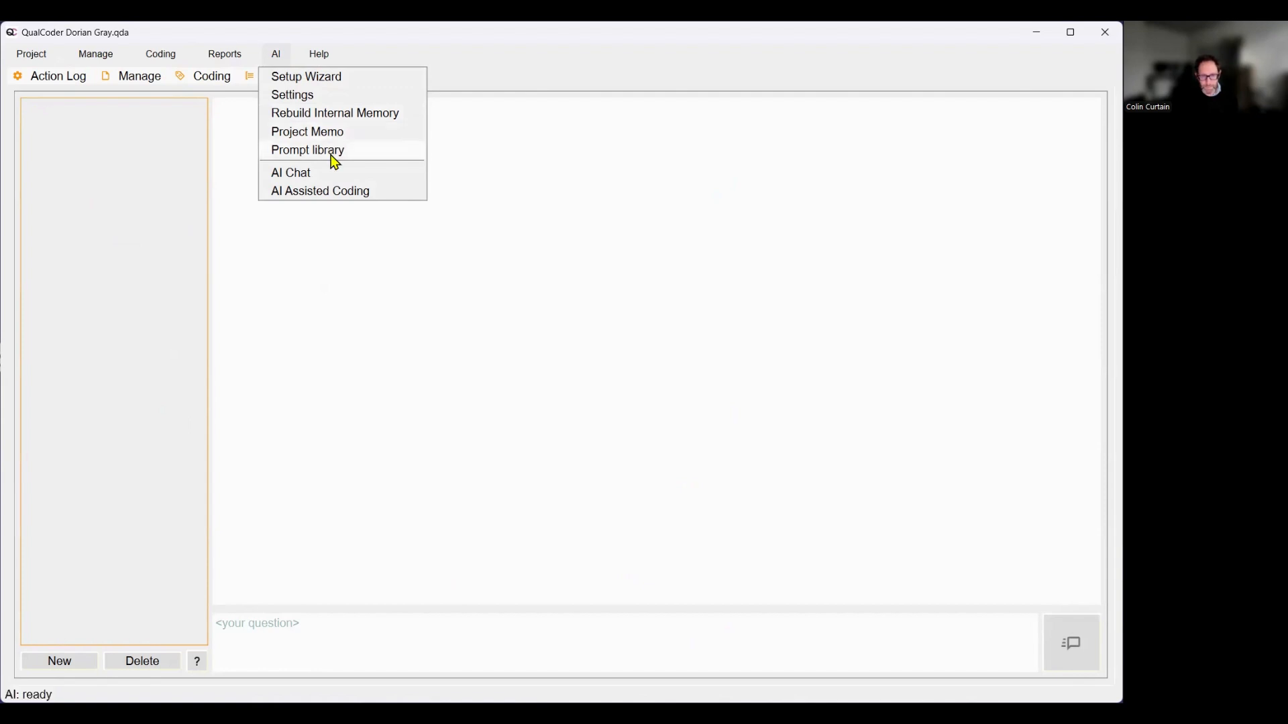
click(288, 150)
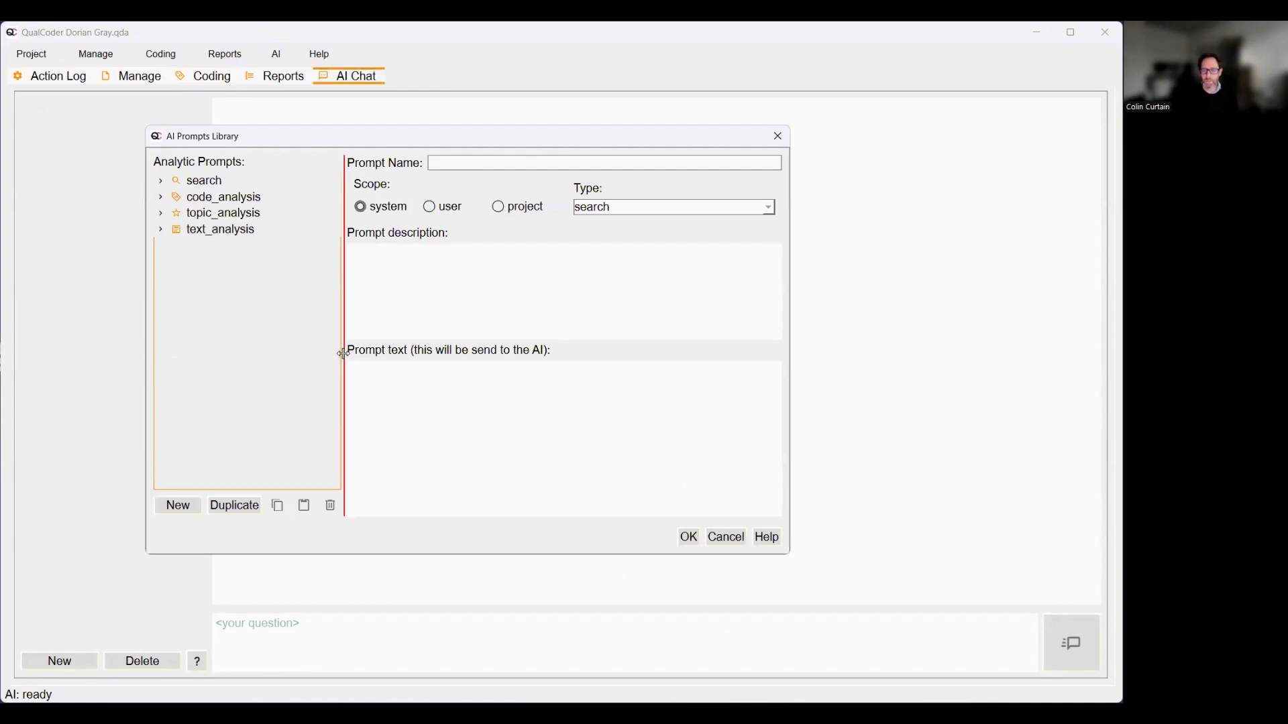
click(161, 198)
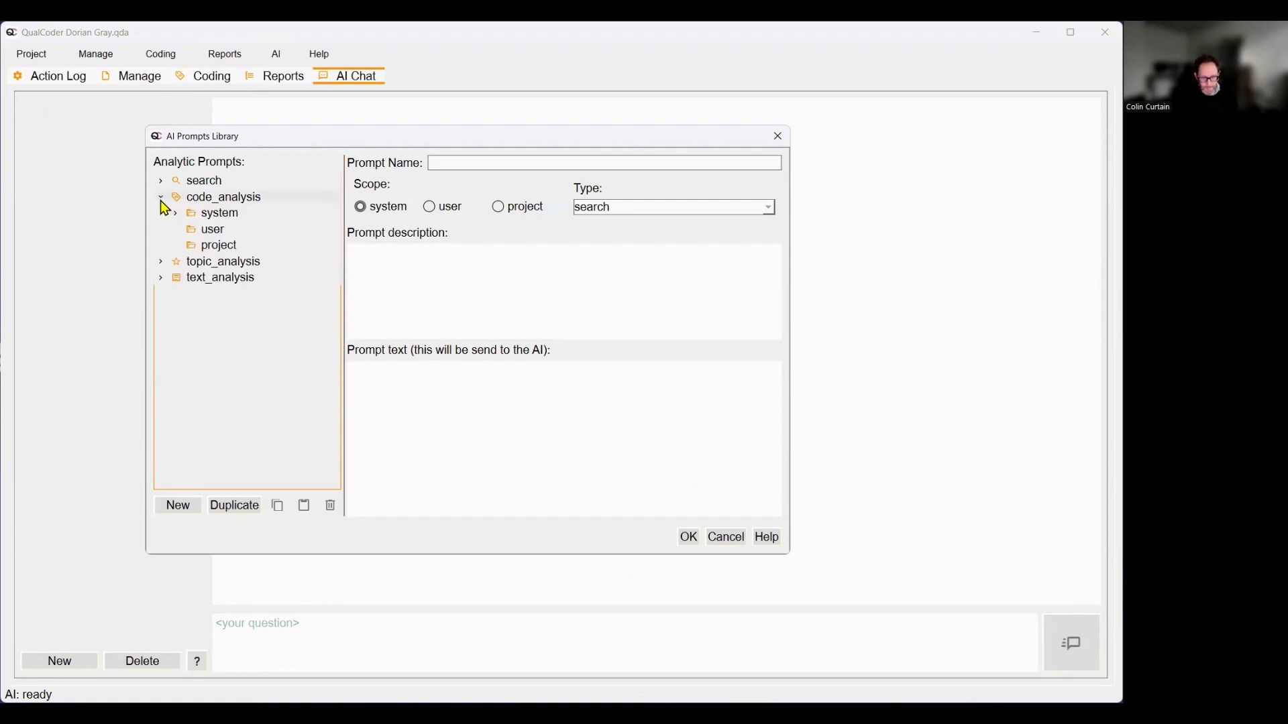
click(162, 263)
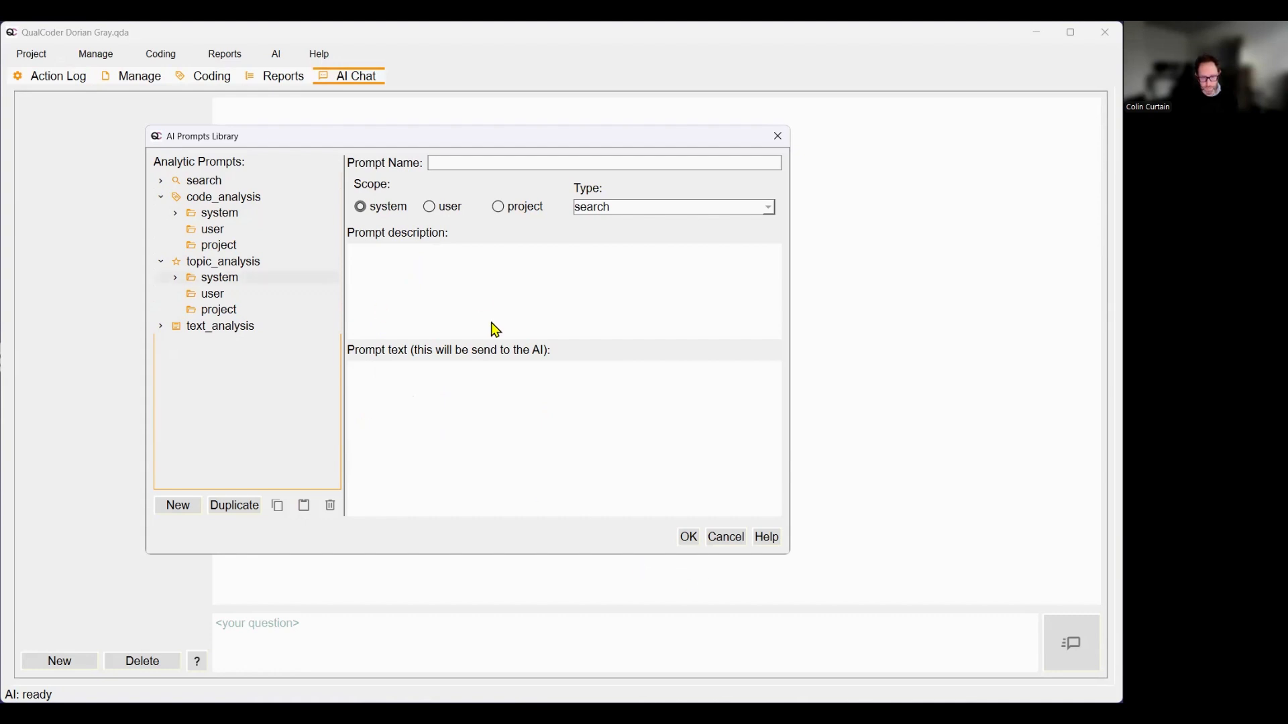
click(714, 540)
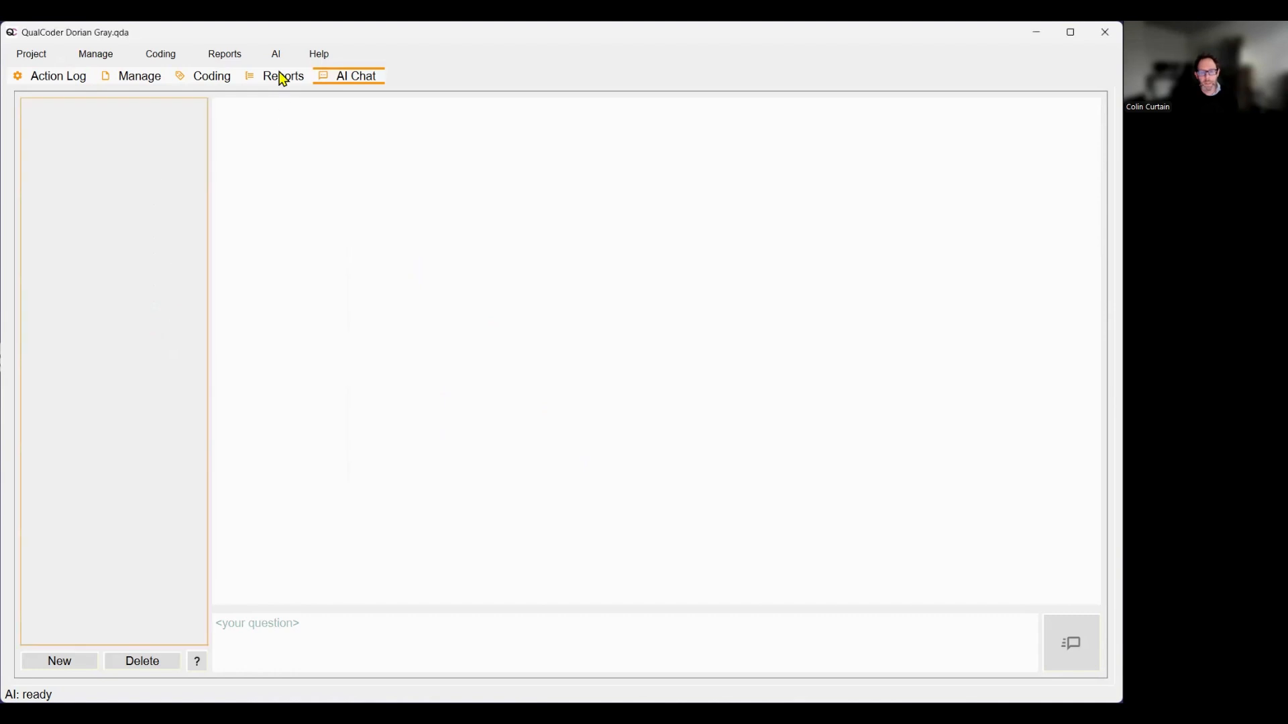
Start a new general AI chat and ask "what is the picture of dorian gray about".
click(279, 57)
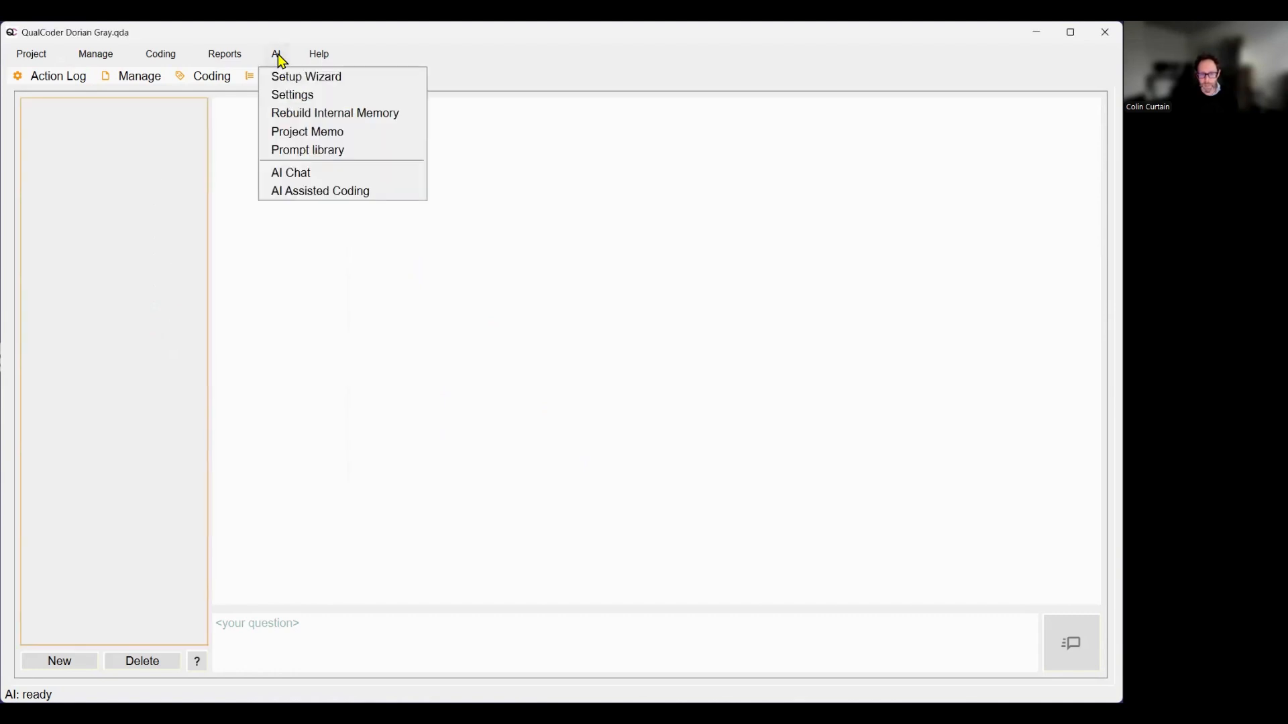
click(298, 176)
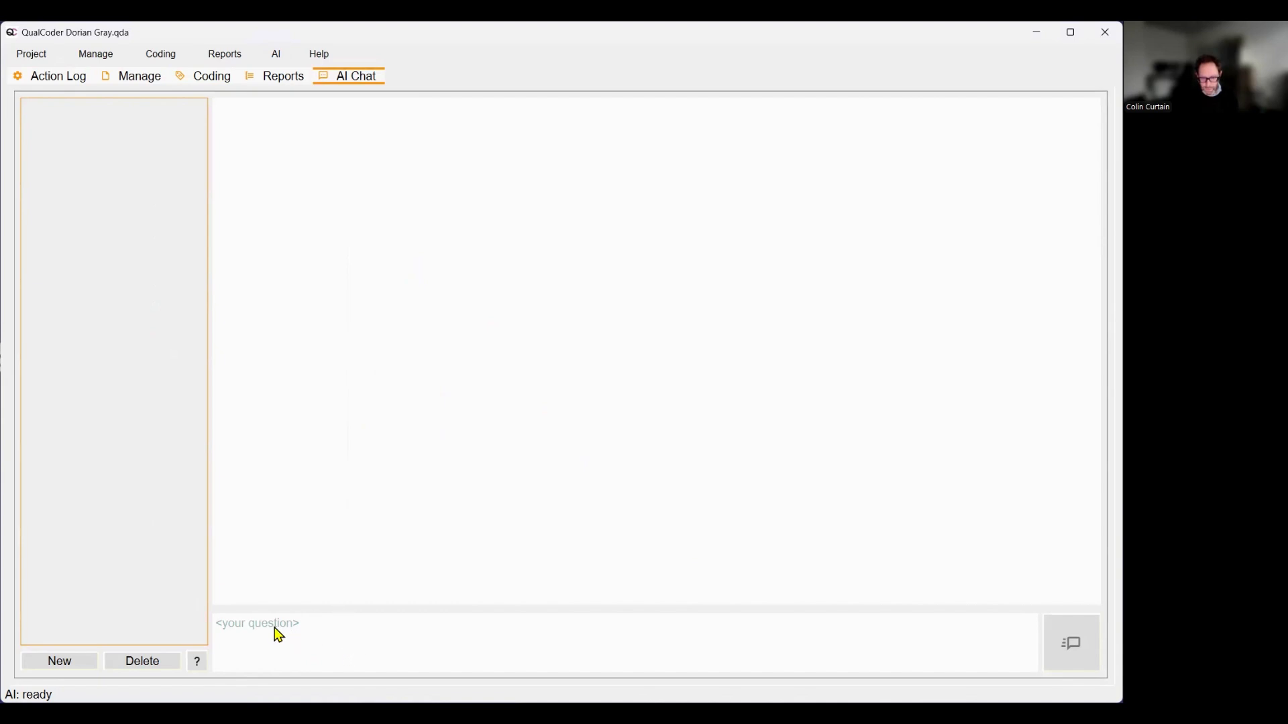
click(58, 663)
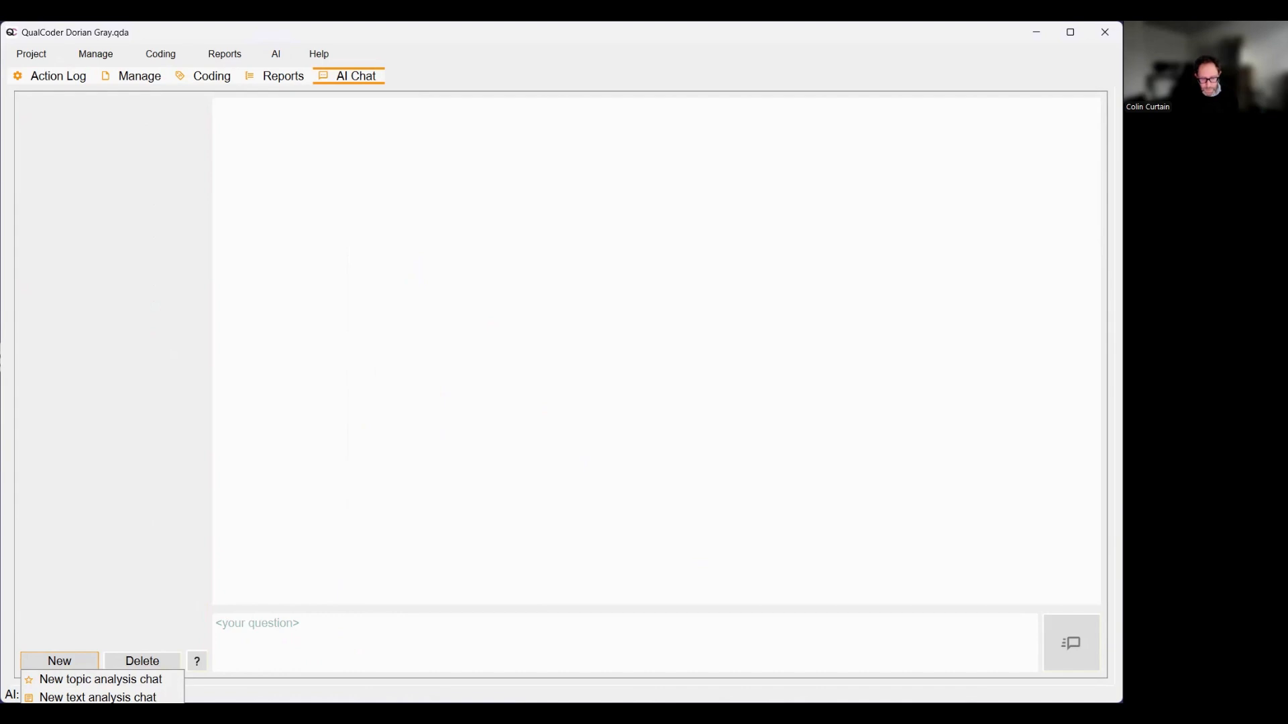
click(100, 715)
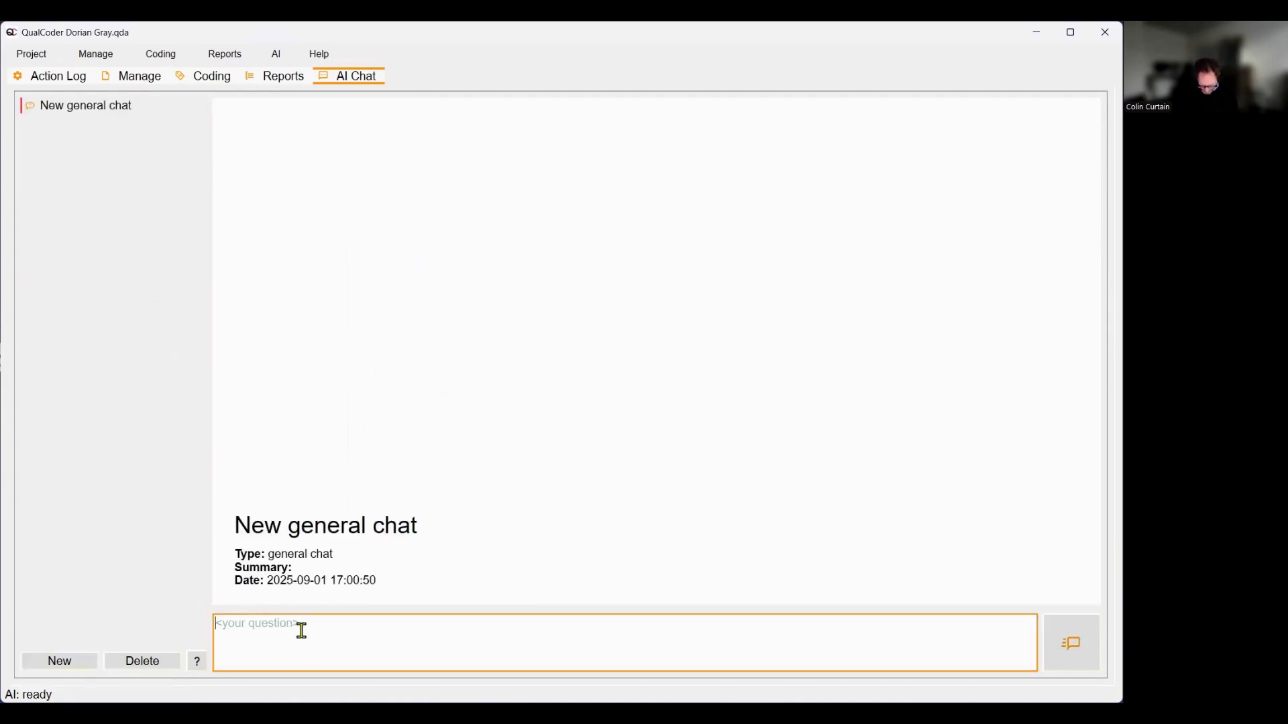
text(what is)
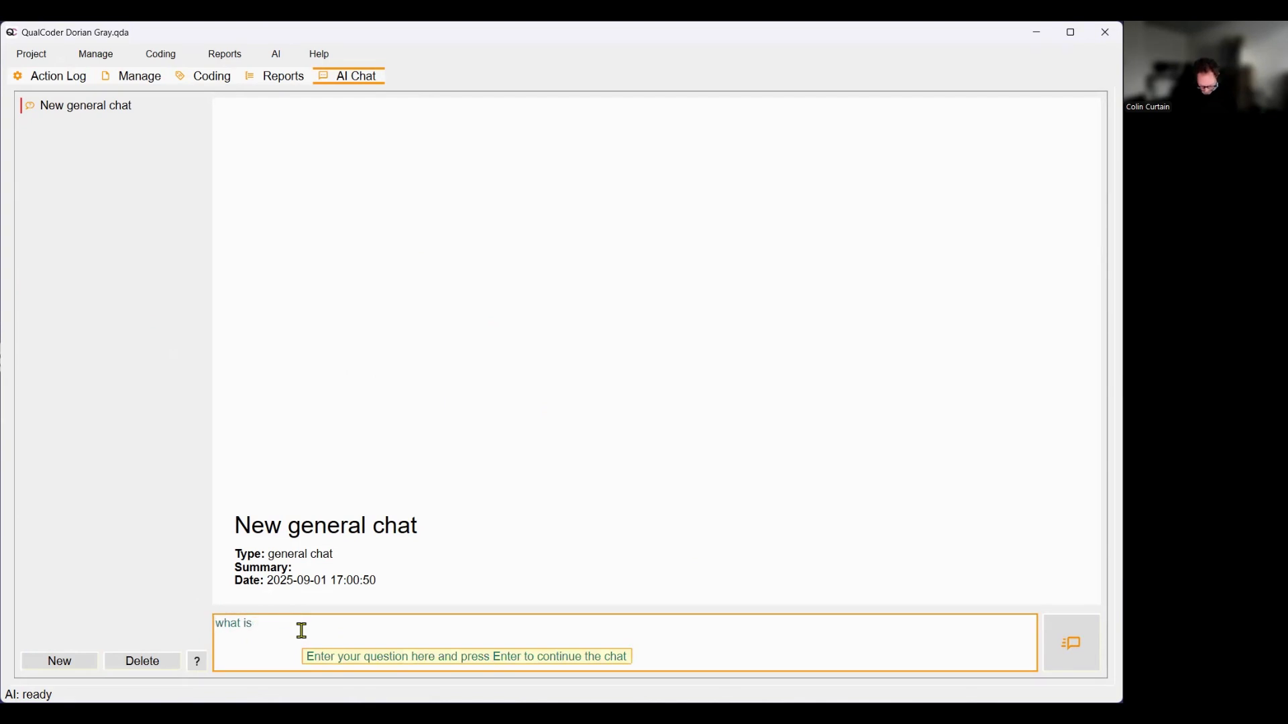
text( the picture of dorian )
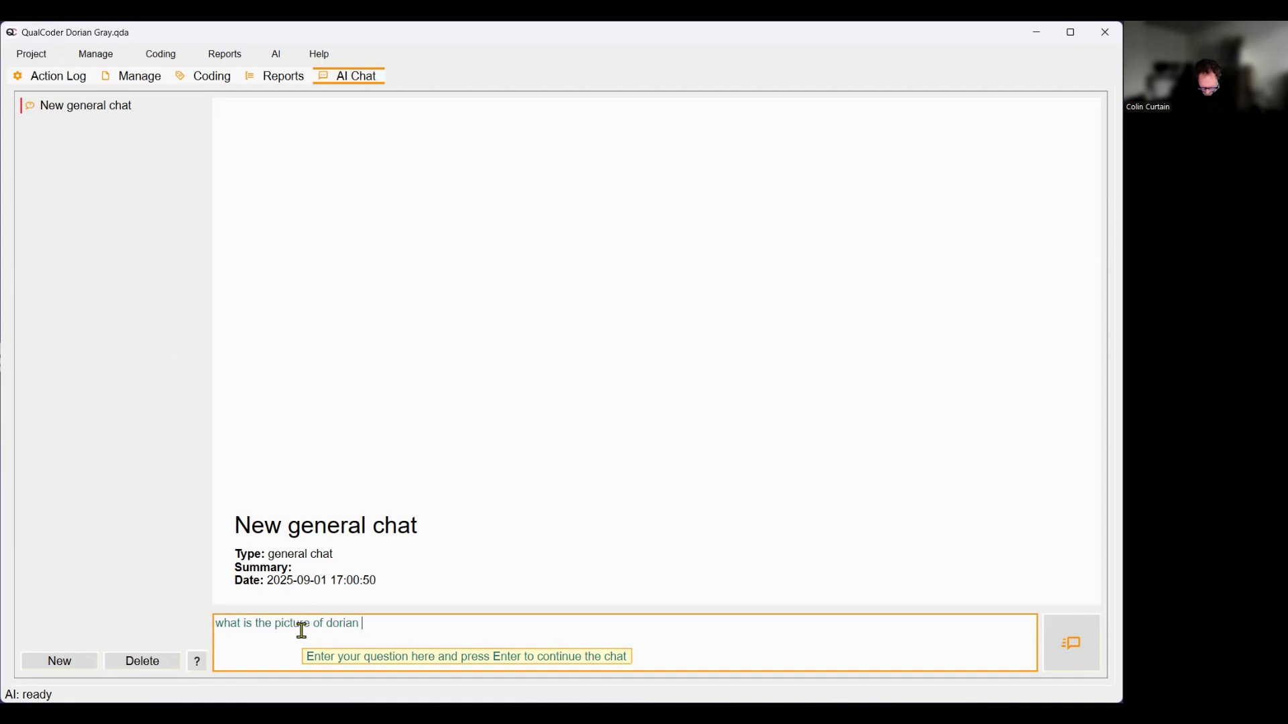
text(gray about)
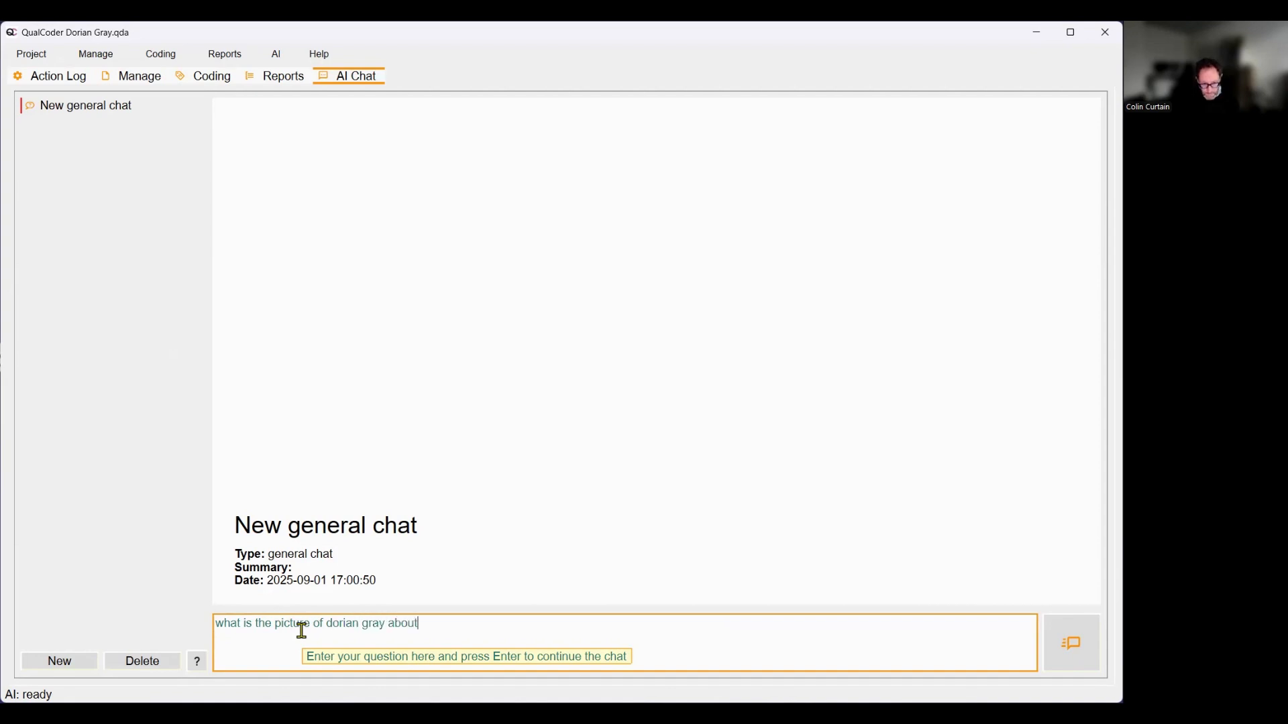
click(1073, 649)
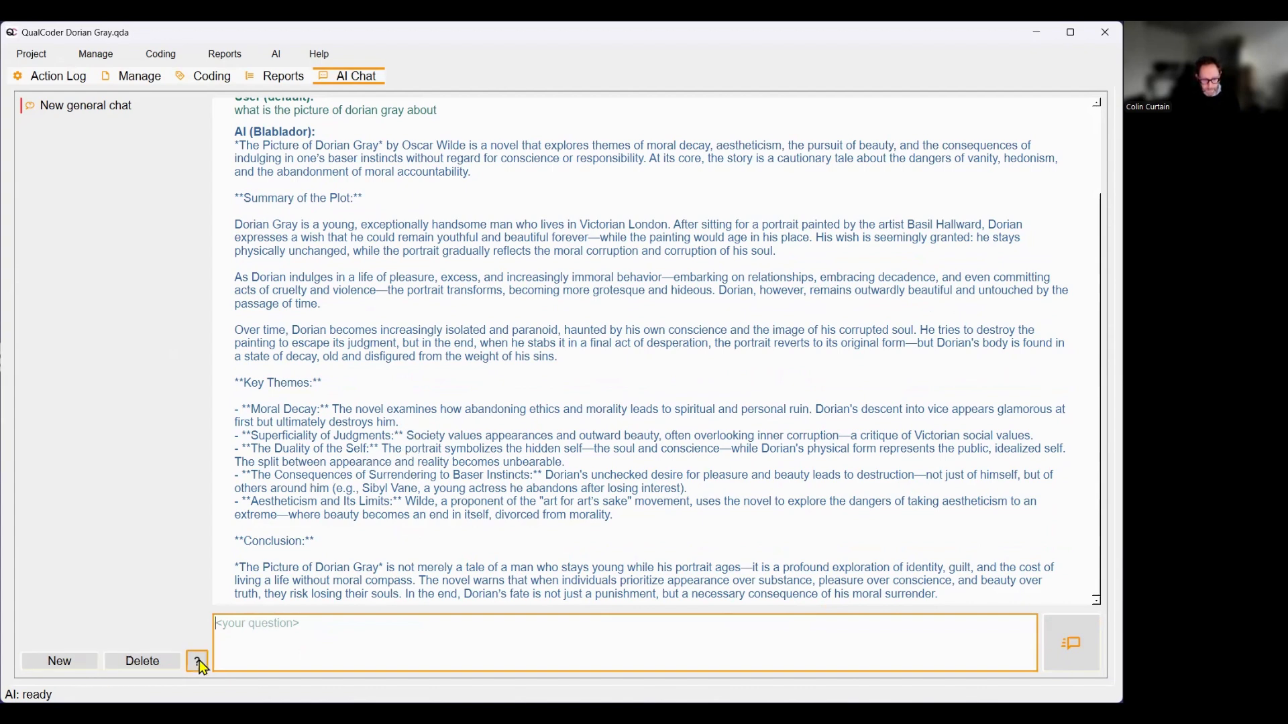
Start a code analysis chat for the hedonism code, sending its memo and using the Code Summary (system) prompt.
click(78, 663)
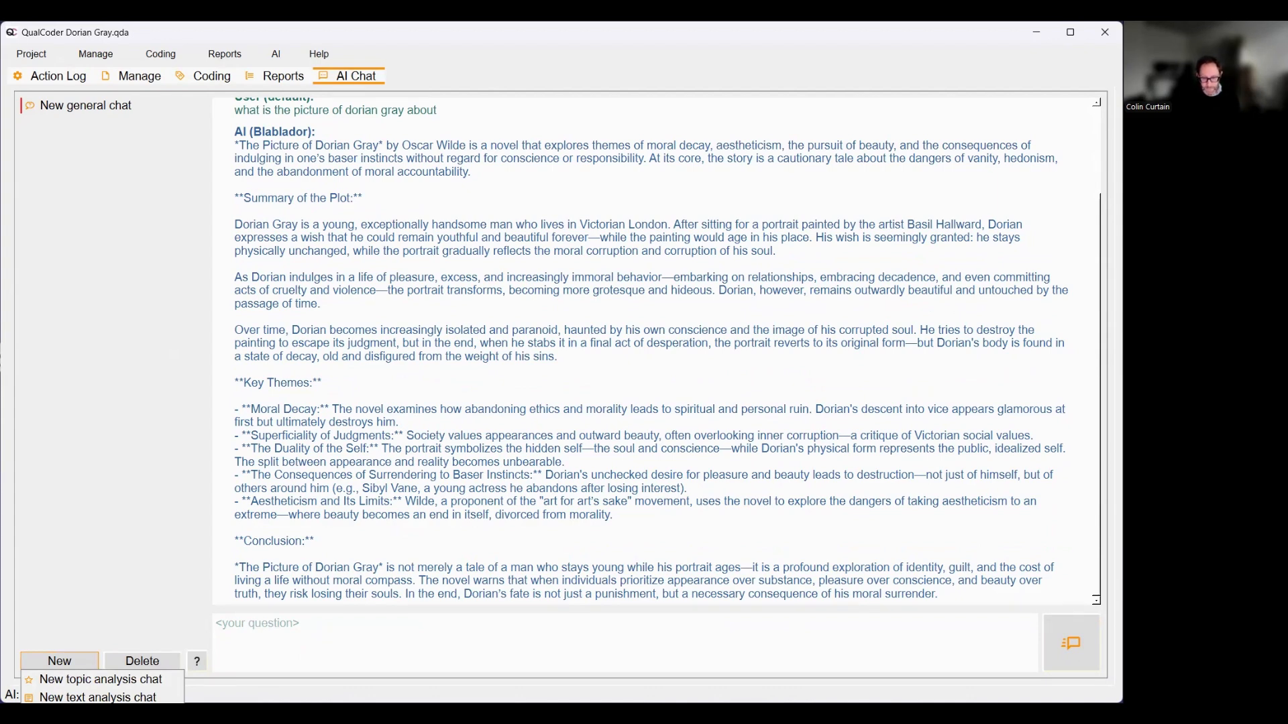
click(98, 716)
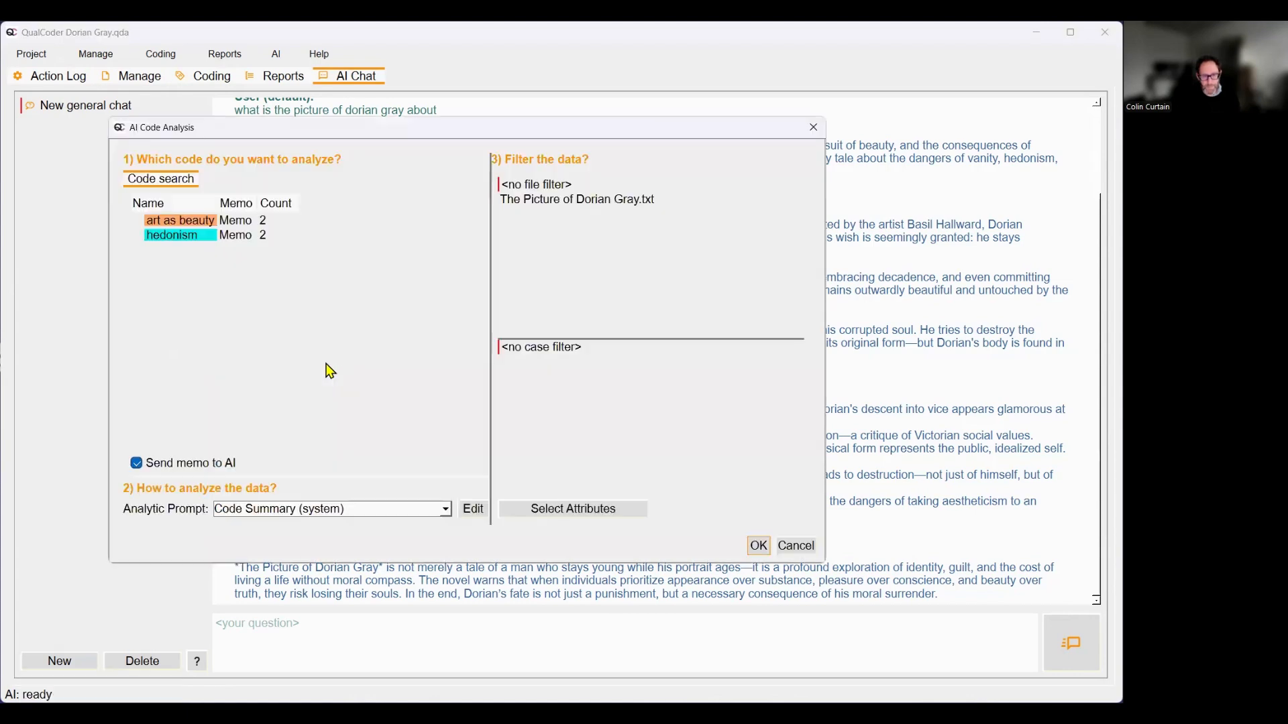
click(172, 238)
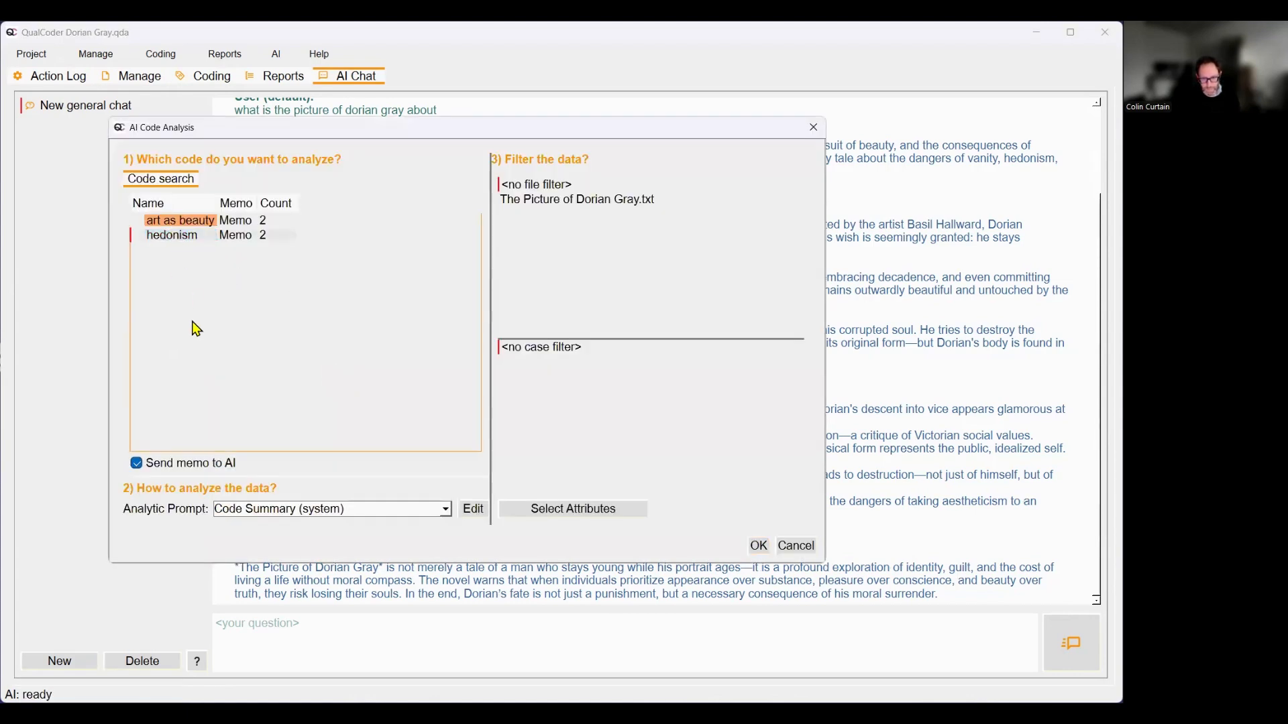
click(759, 547)
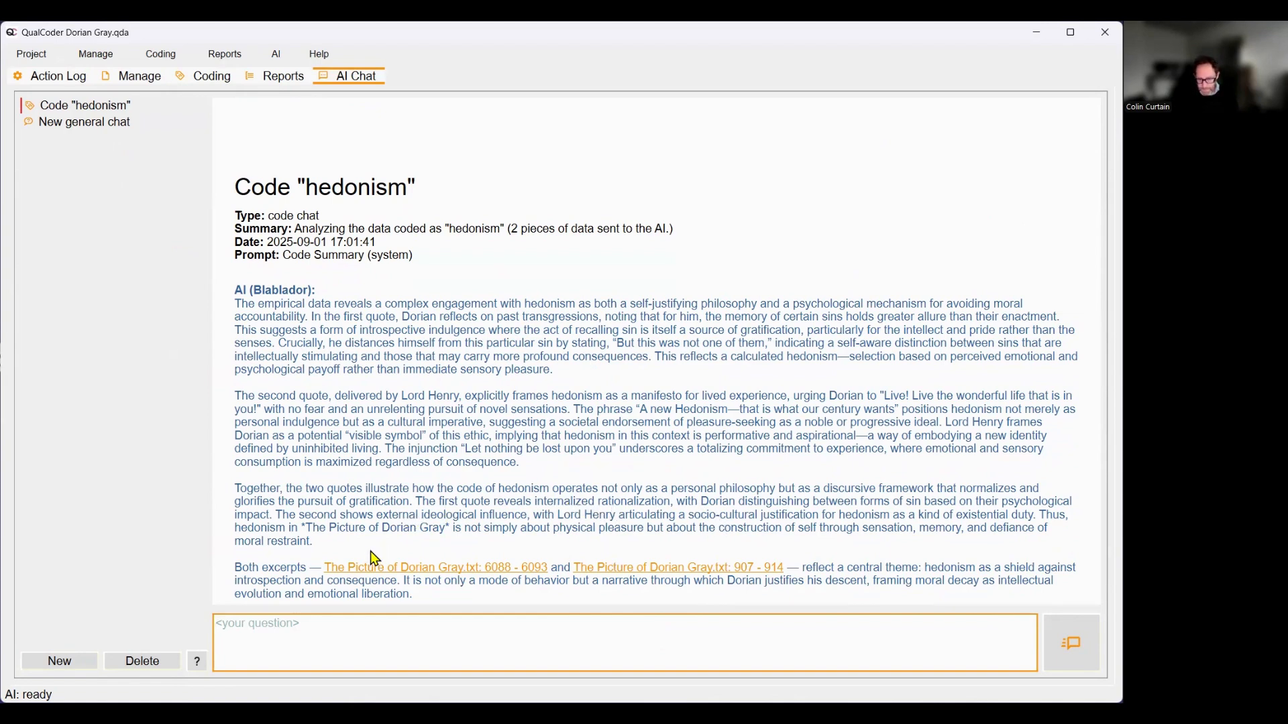
mouse_move(392, 575)
click(277, 55)
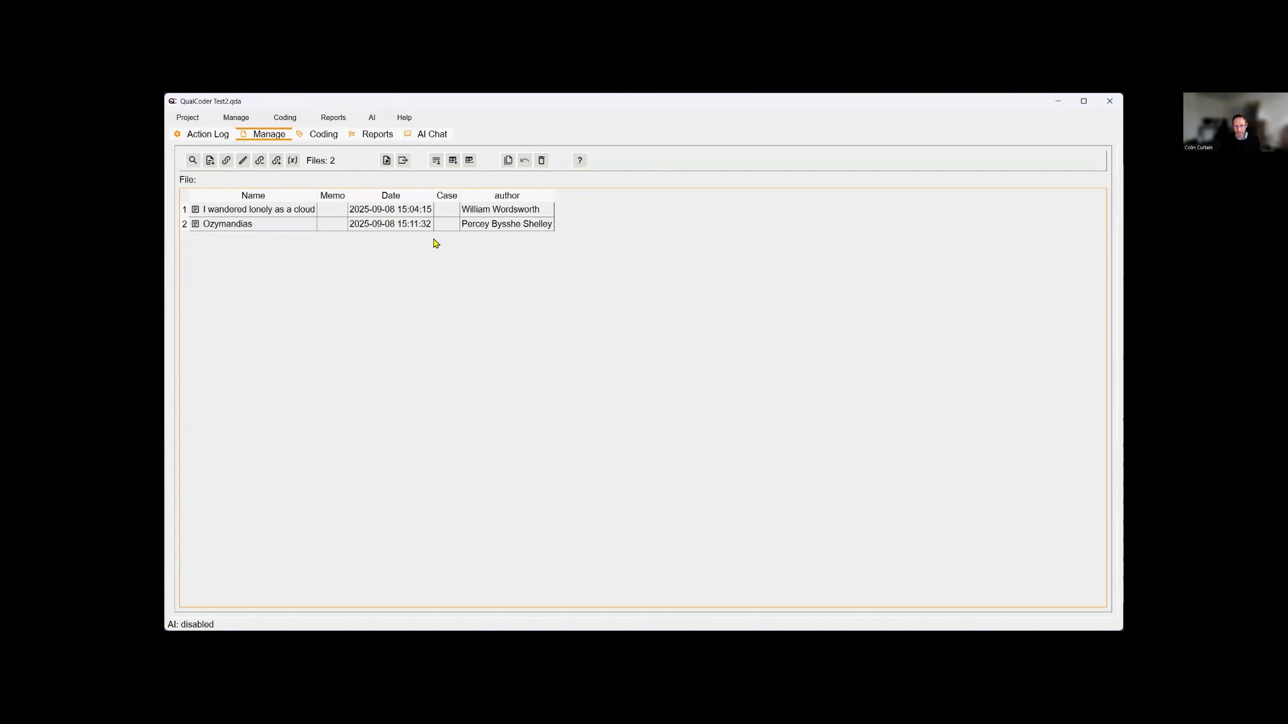
Review the Ozymandias source text in an enlarged editing window, then close it without changing the text.
double_click(240, 224)
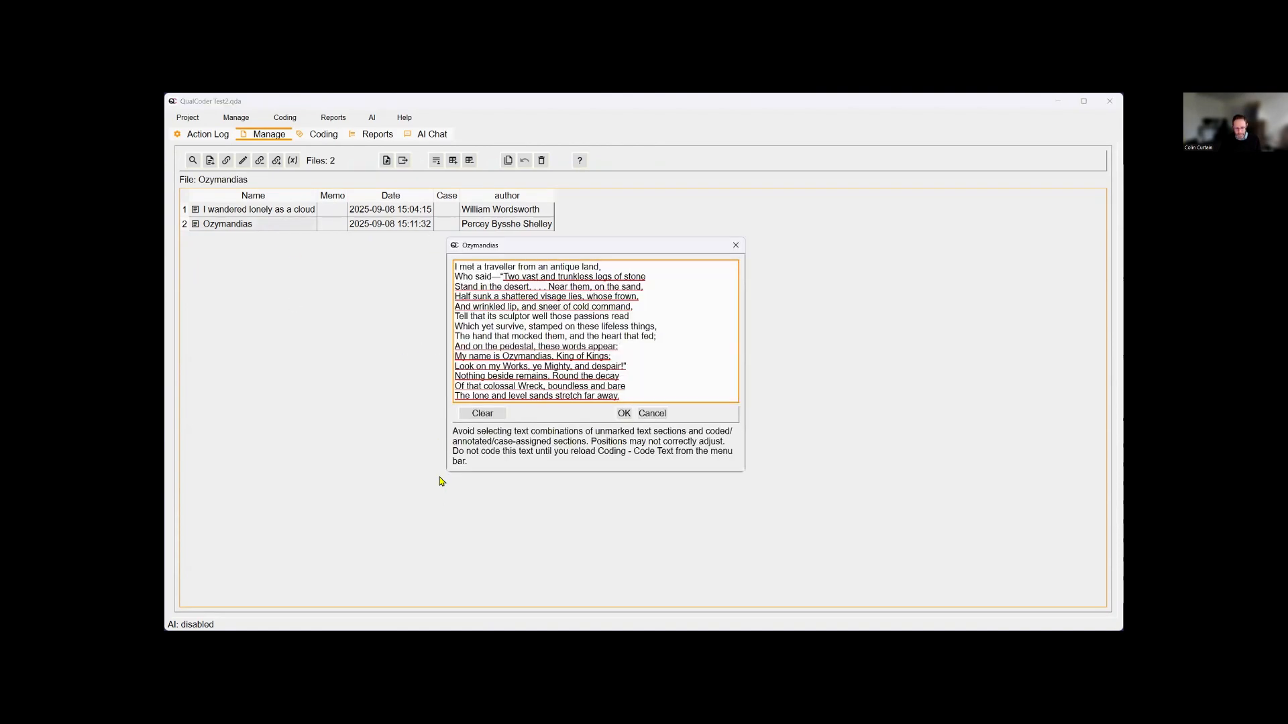
drag(444, 473, 404, 533)
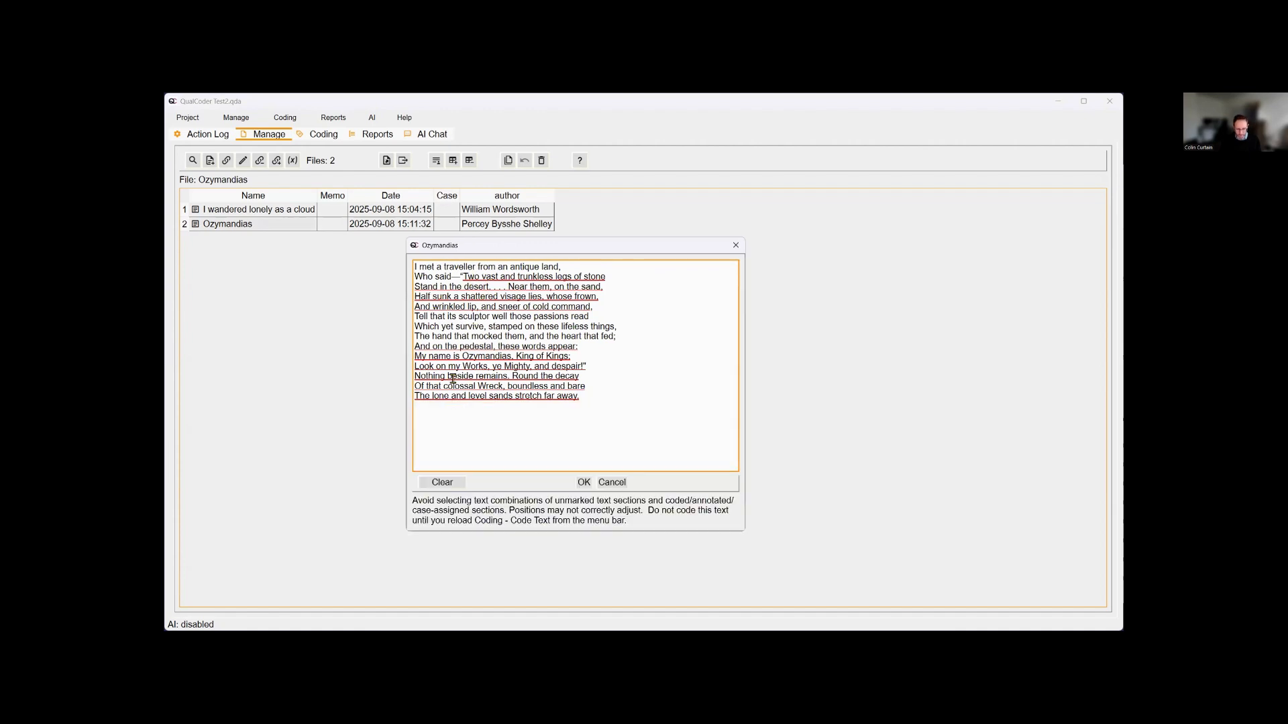
click(584, 484)
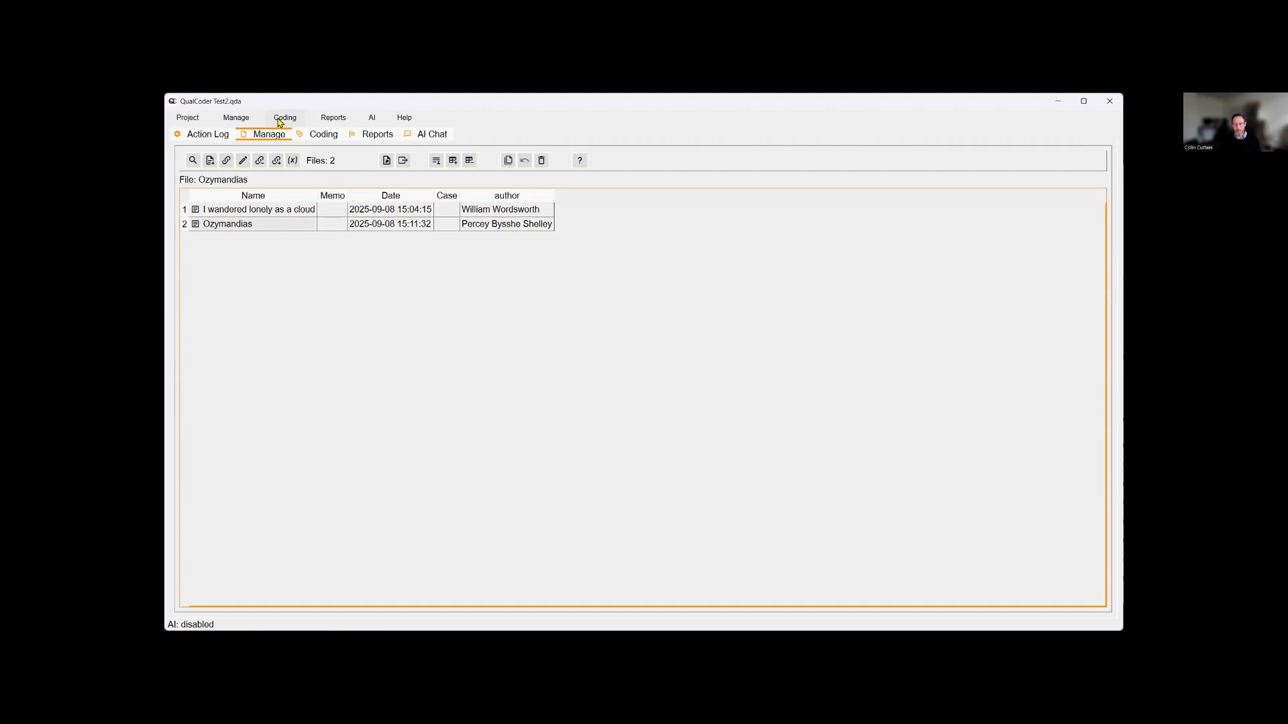
Open the Ozymandias document for text coding.
click(280, 123)
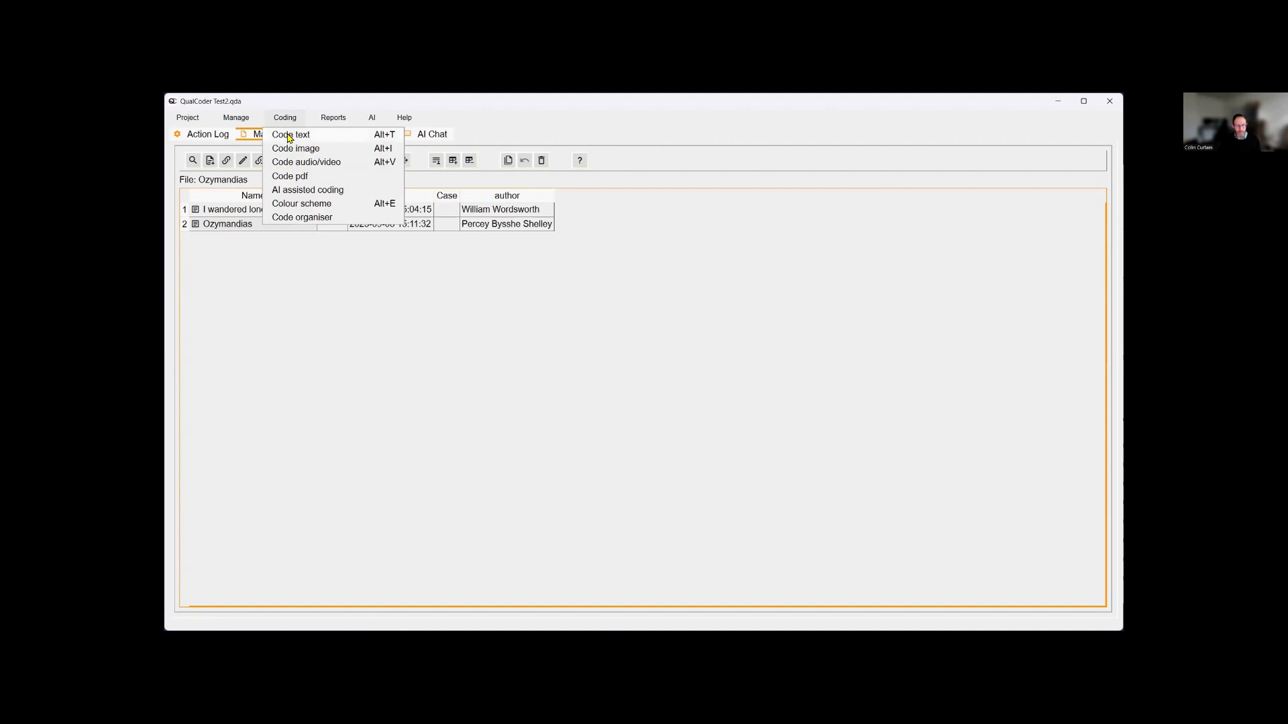
click(288, 136)
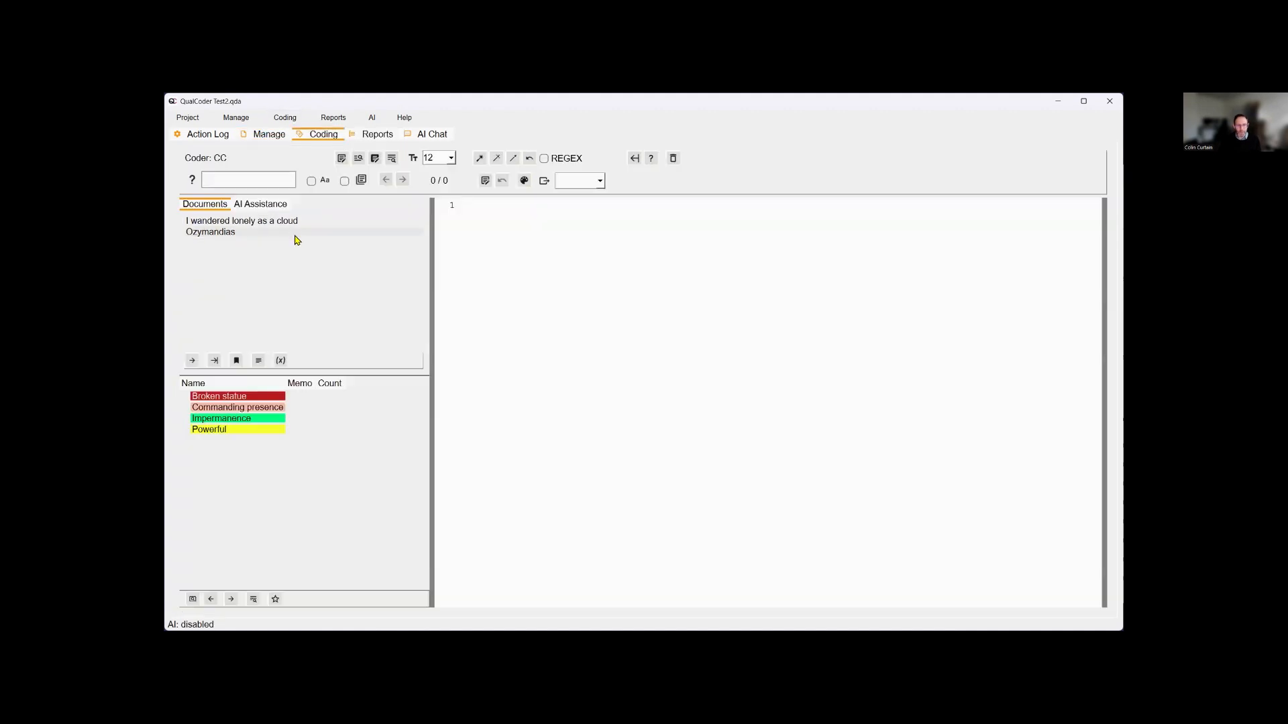
click(295, 235)
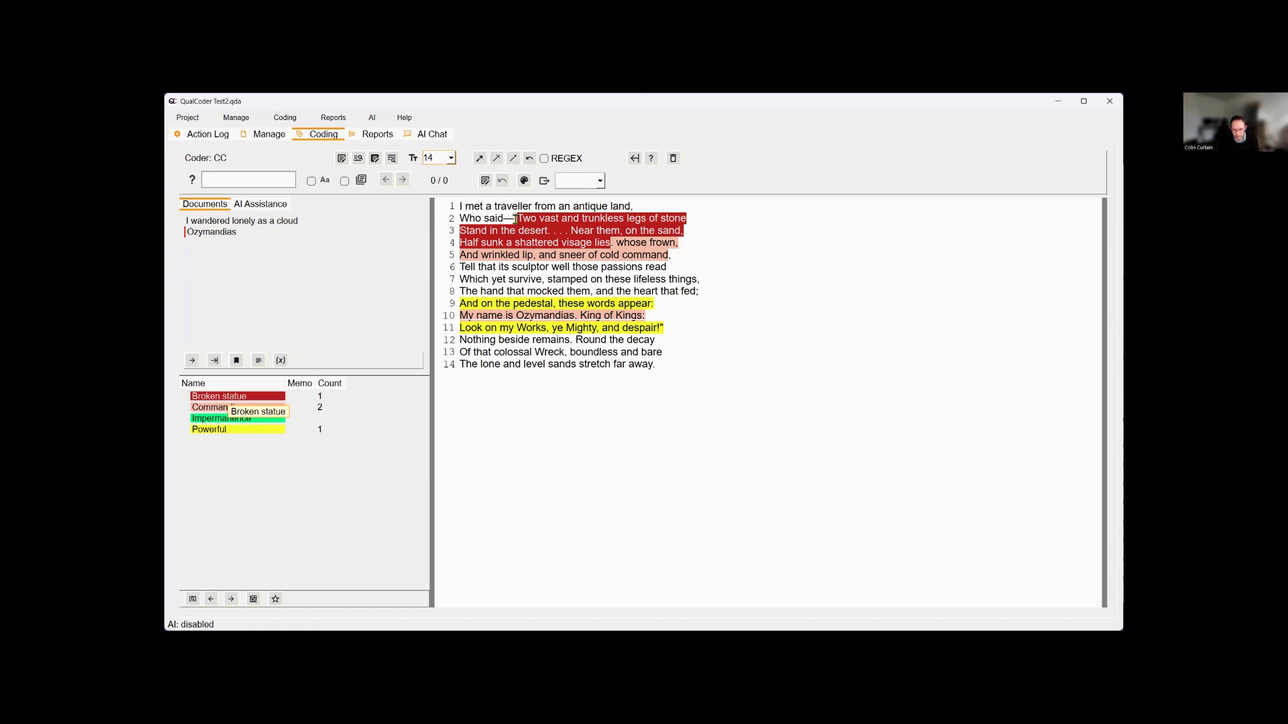
Inspect the coded passages and cycle the overlapping Powerful and Commanding presence codes on the line "My name is Ozymandias, King of Kings".
mouse_move(631, 223)
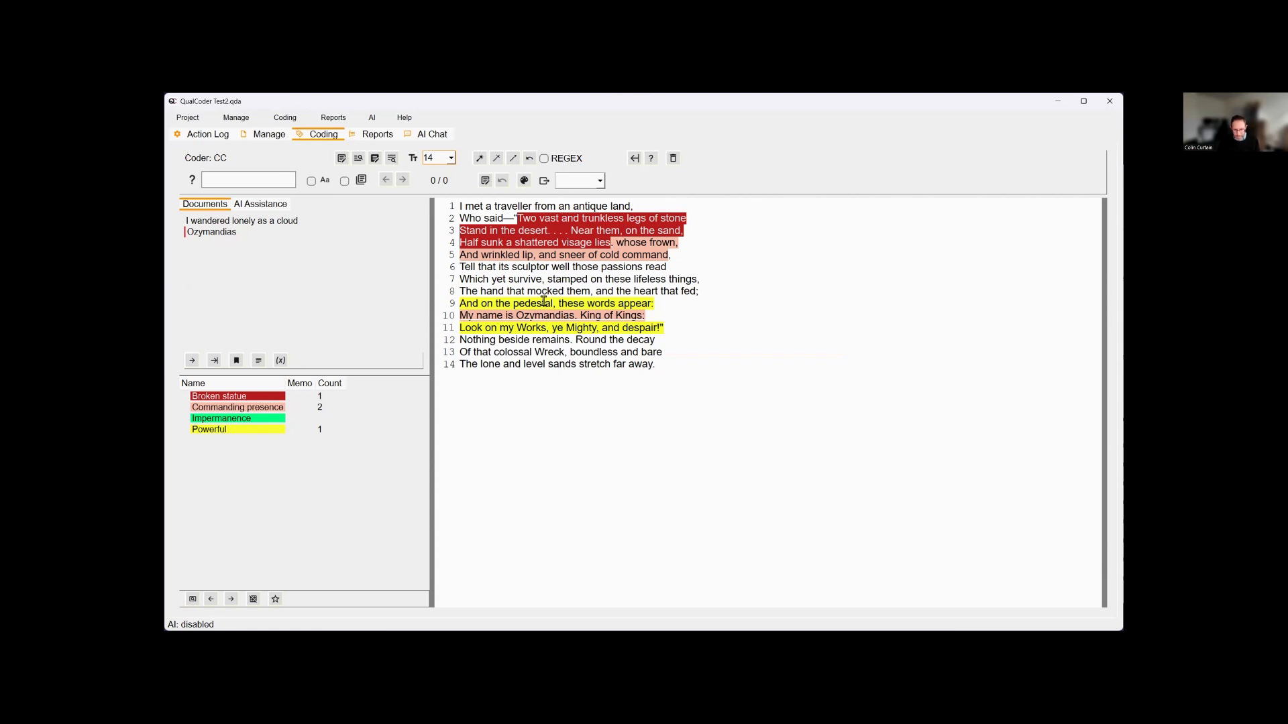
mouse_move(543, 301)
mouse_move(593, 316)
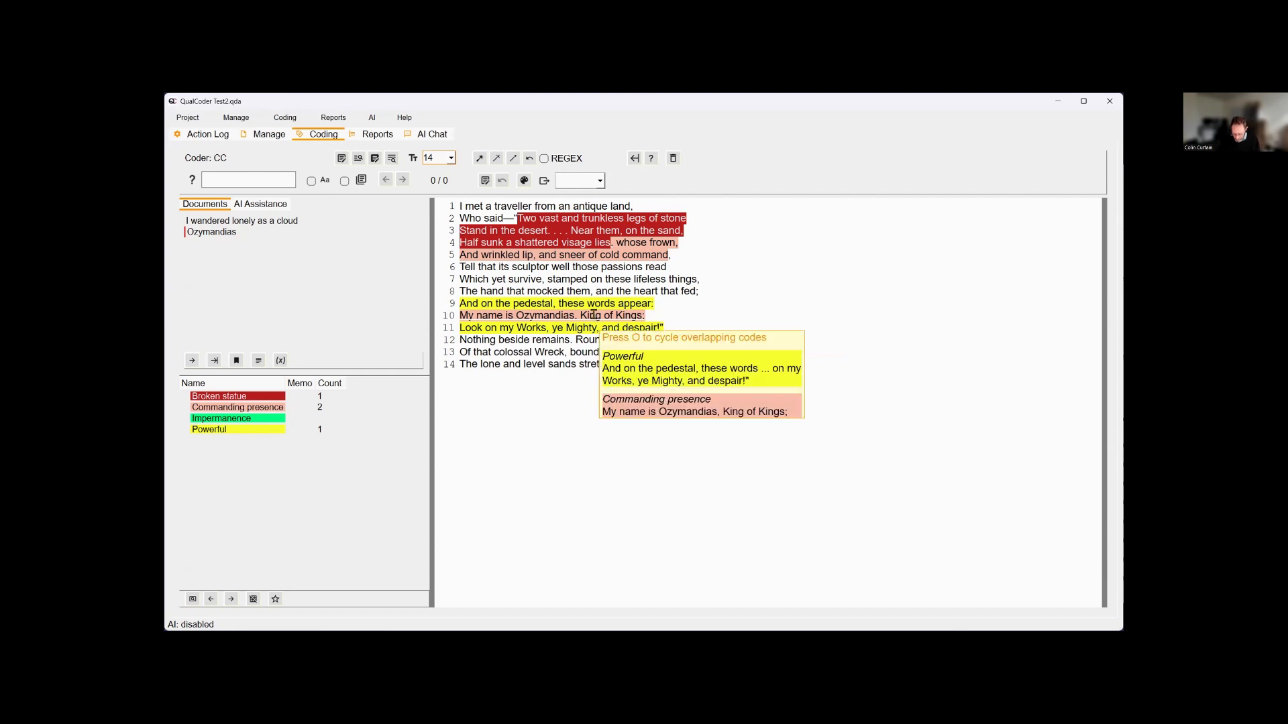
click(593, 315)
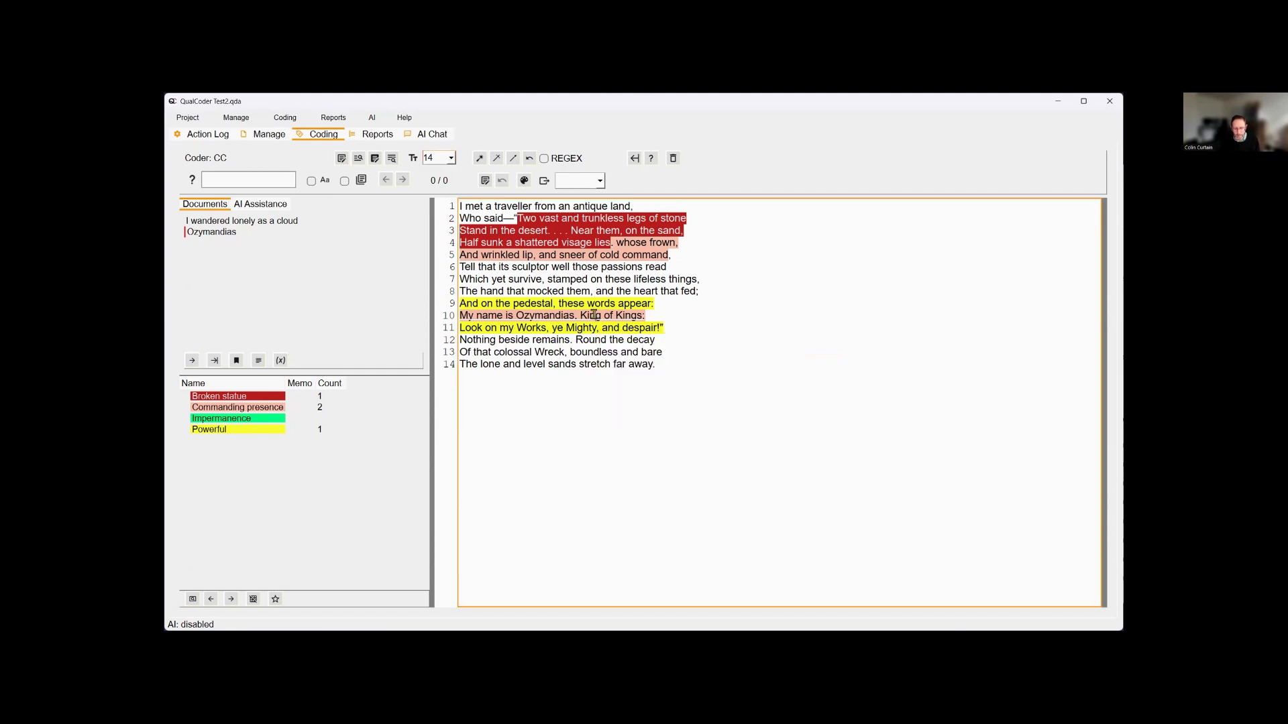
key(o)
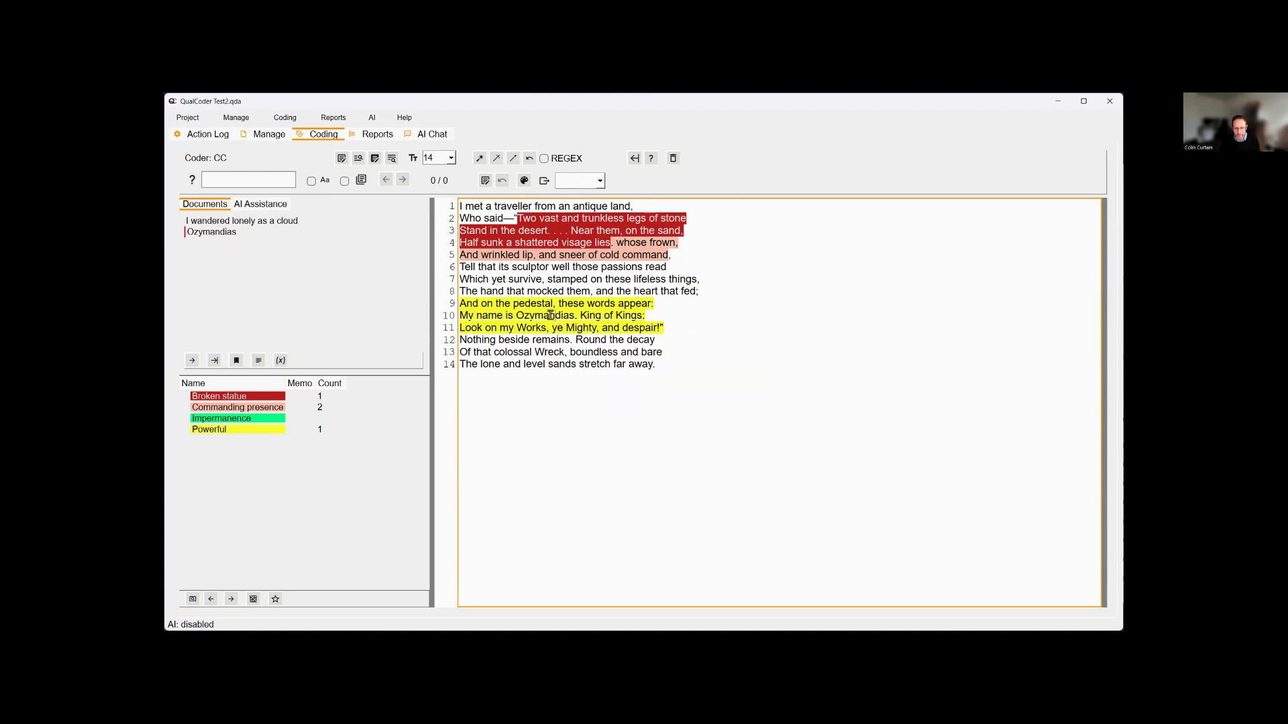
key(o)
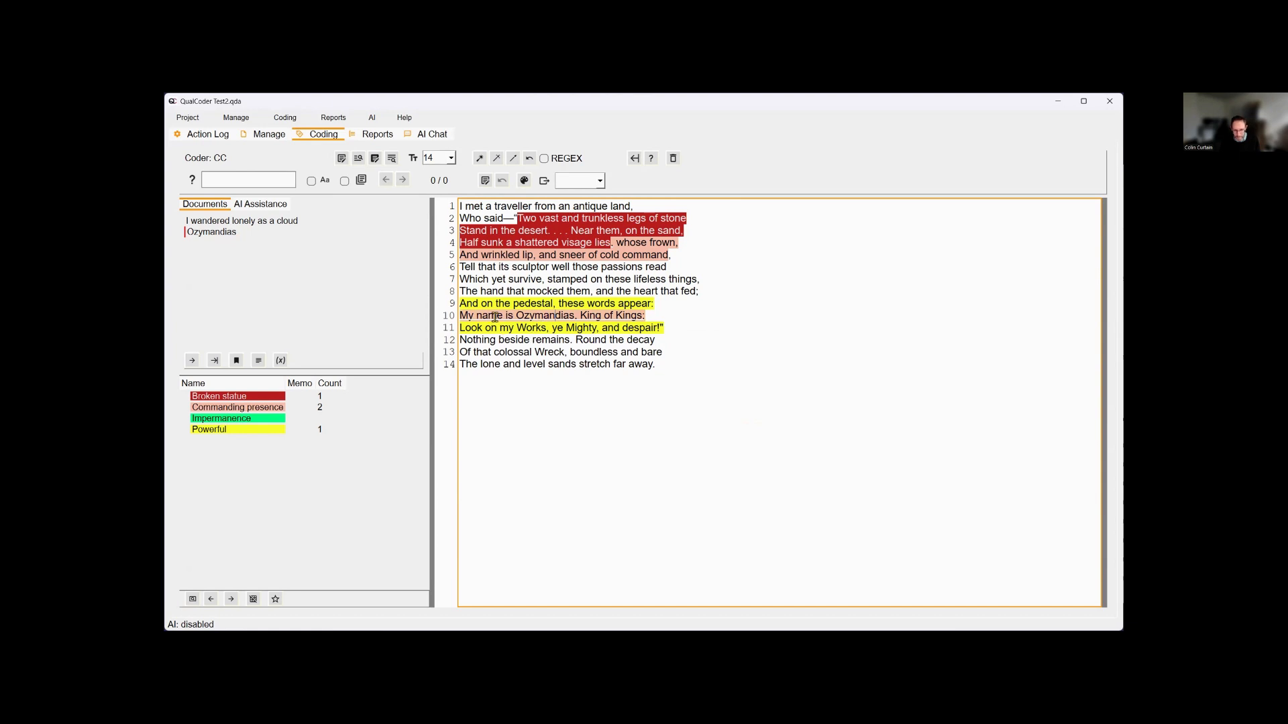
mouse_move(498, 315)
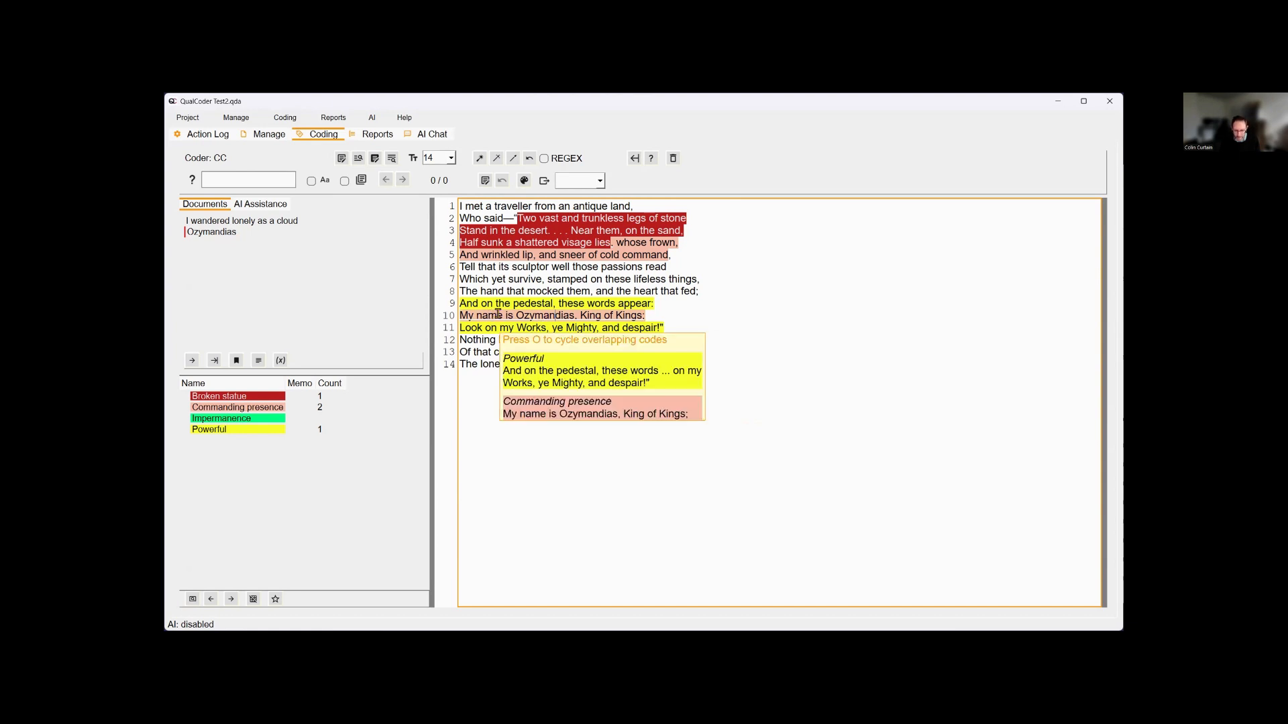
click(539, 282)
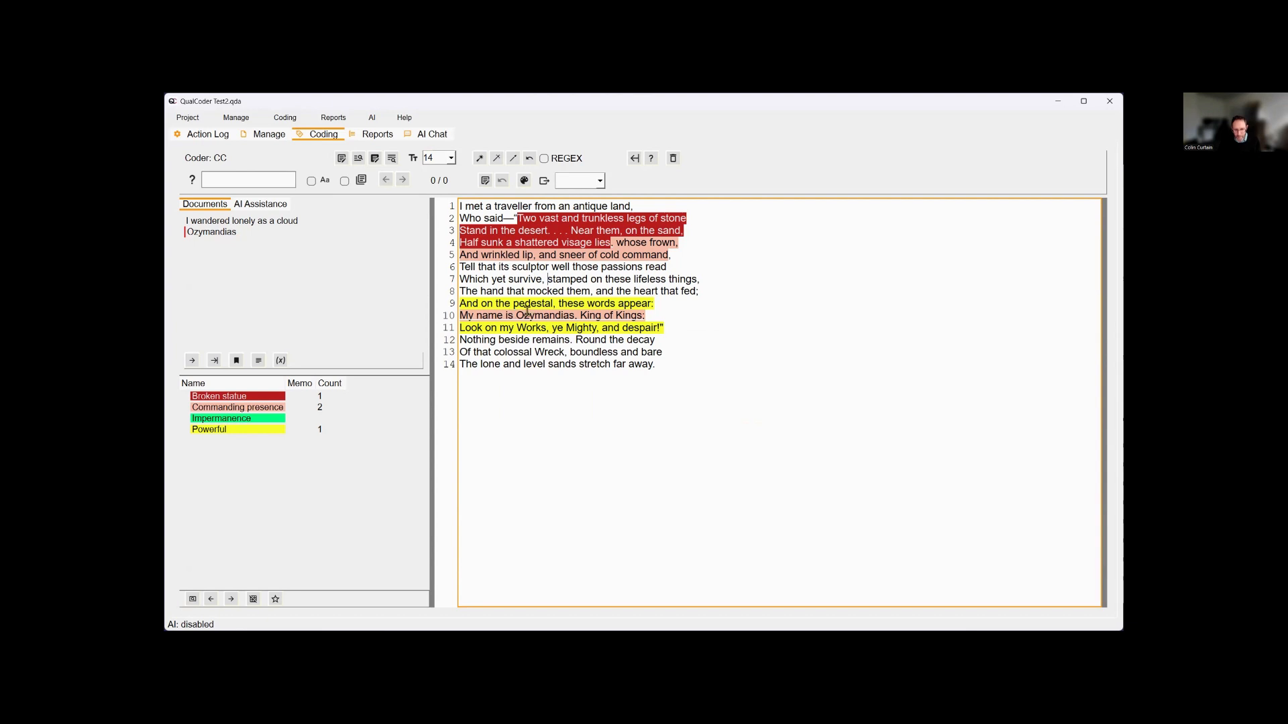
click(523, 279)
Search the Ozymandias text for "the" and go through the matches one after another.
click(215, 177)
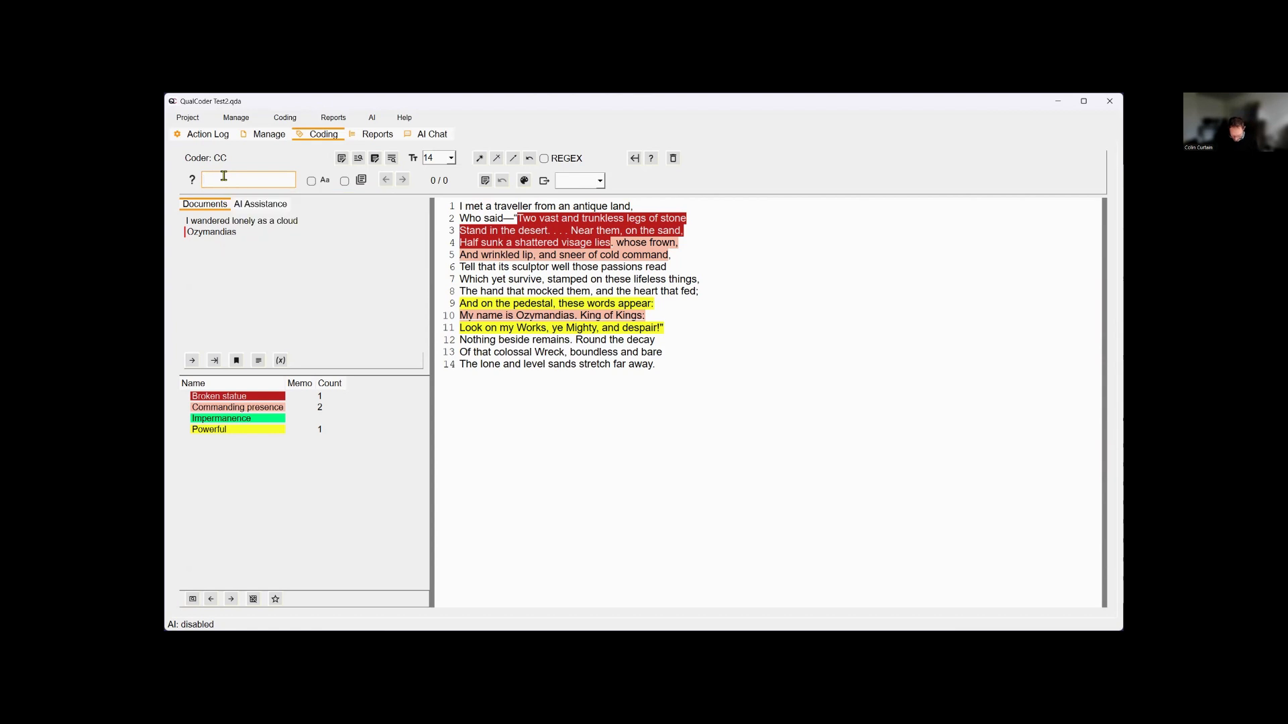
text(the)
click(403, 180)
click(402, 180)
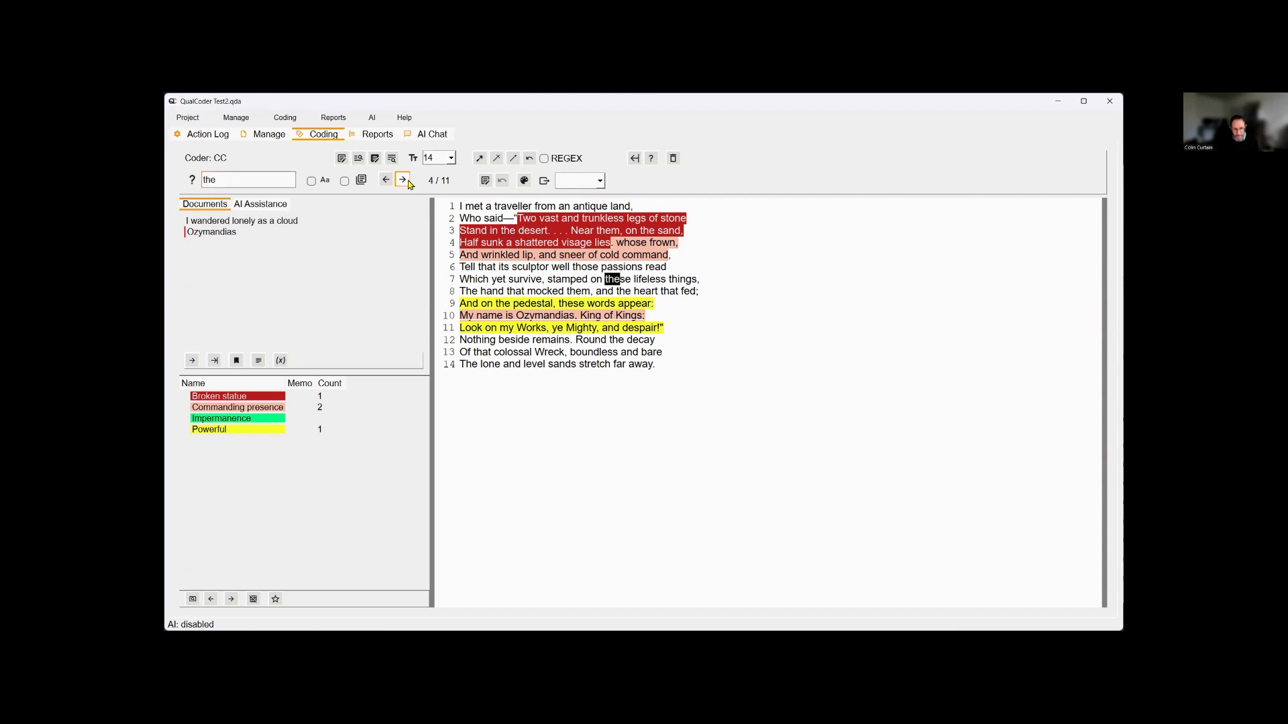
click(402, 180)
click(402, 179)
click(403, 179)
click(402, 180)
click(403, 180)
click(402, 180)
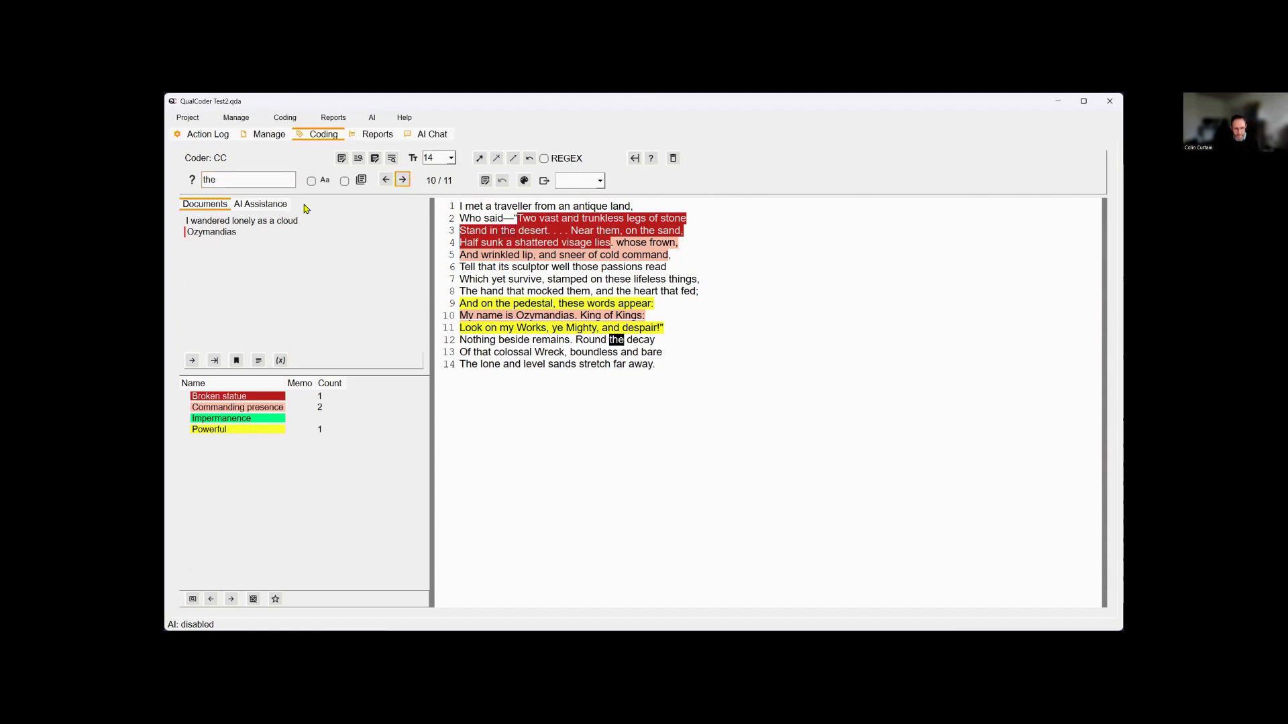
Clear the search term and set the automatic search to start at 5 or more characters.
double_click(251, 177)
key(BackSpace)
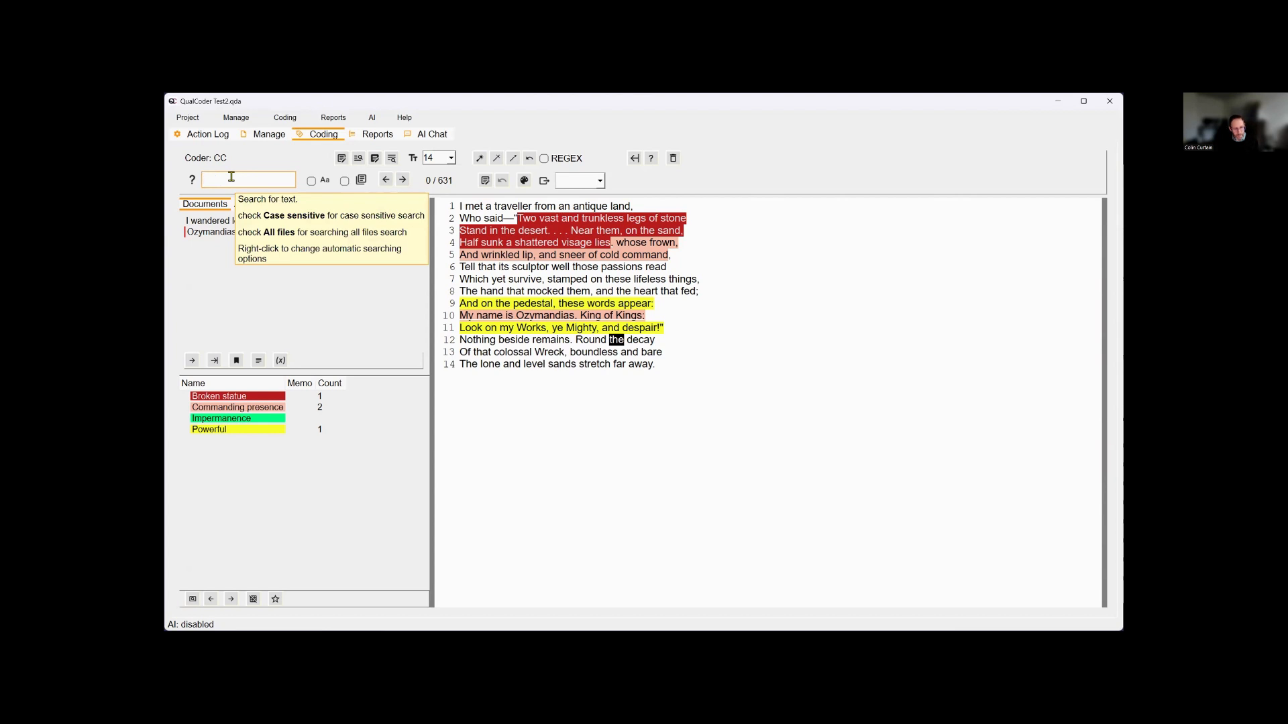
right_click(234, 181)
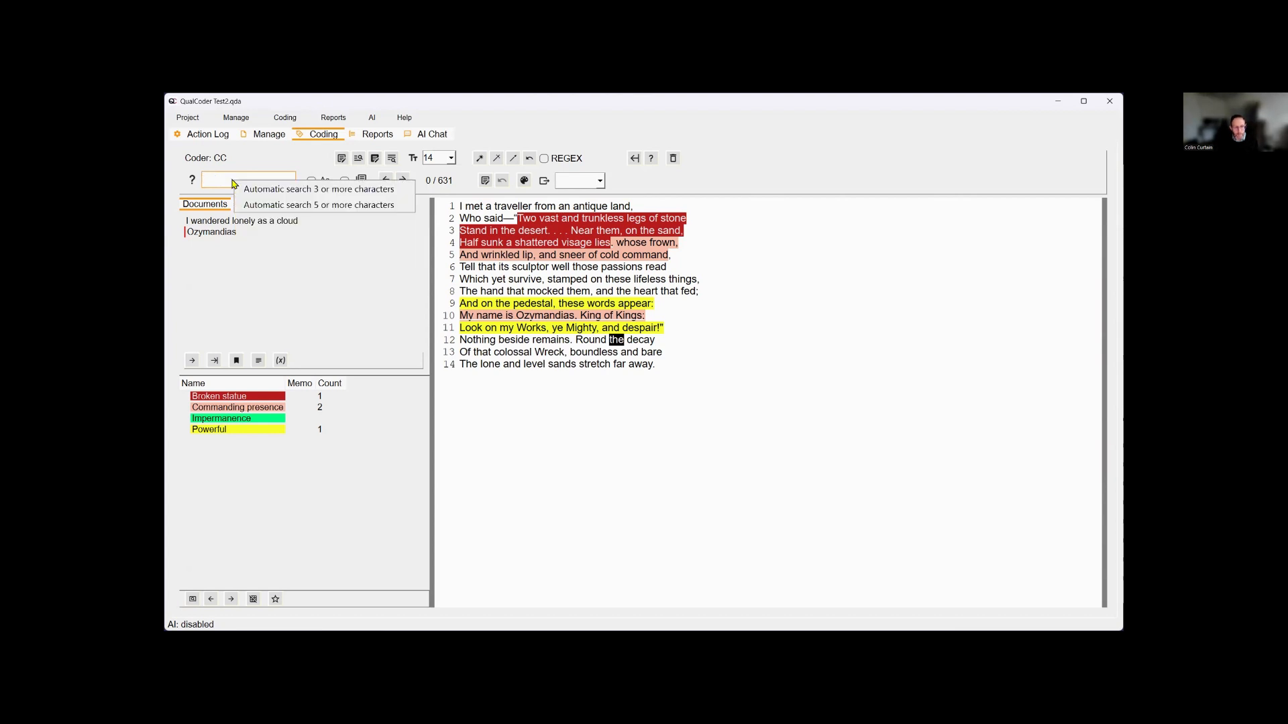
click(303, 206)
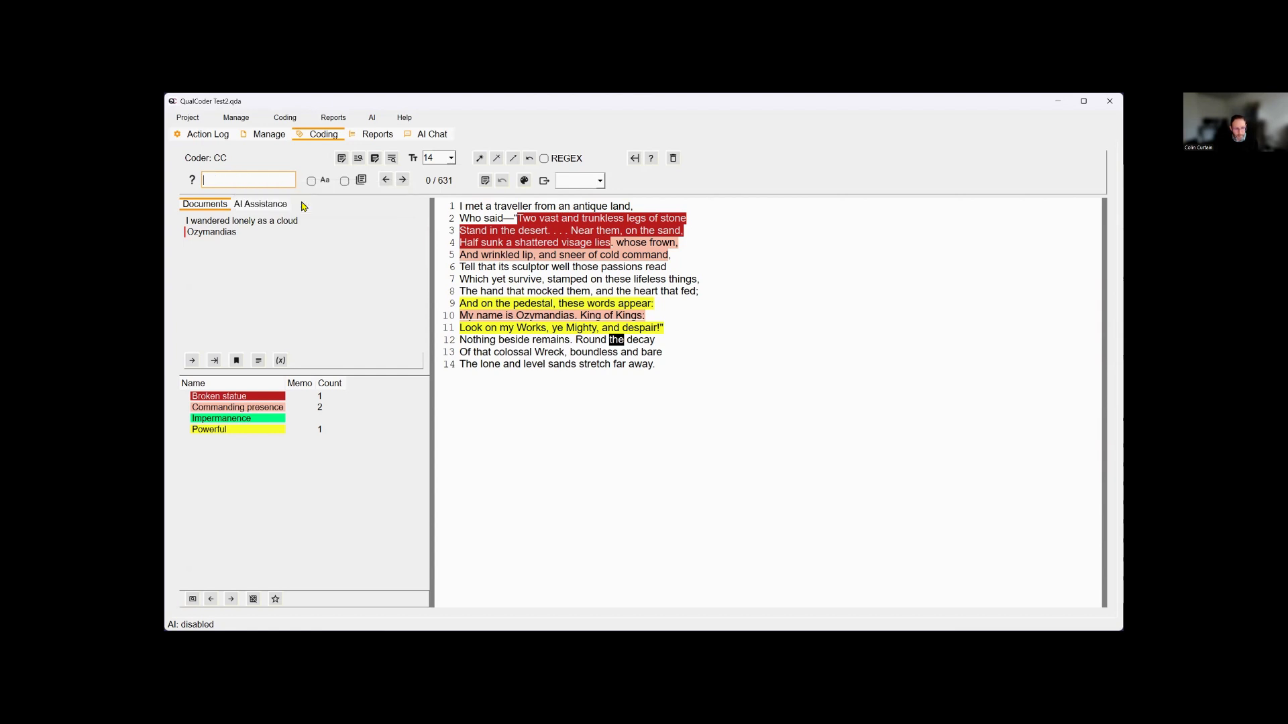
Try the automatic search with "there" and "their", then search for "stone" and go to its match.
text(the)
text(re)
key(BackSpace)
key(BackSpace)
text(ir)
key(BackSpace)
key(BackSpace)
key(BackSpace)
key(BackSpace)
text(stone)
click(402, 179)
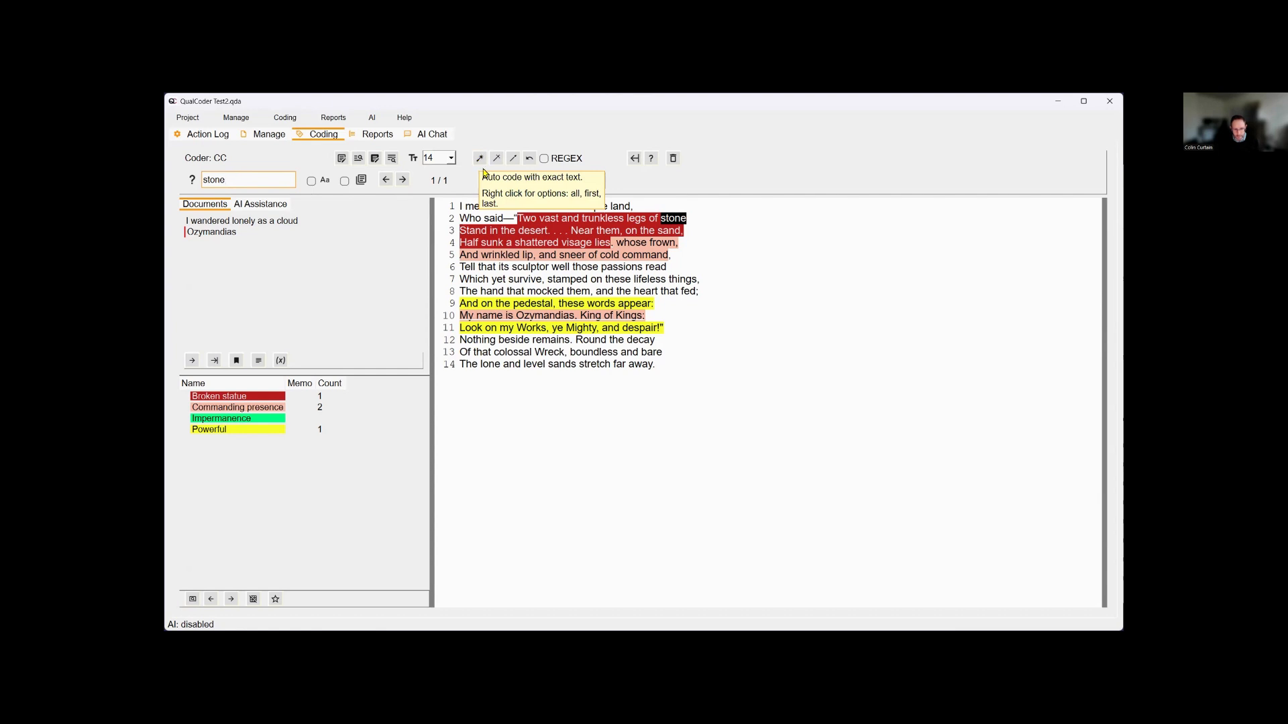
Replace the search term "stone" with "the" in the Ozymandias document.
click(483, 159)
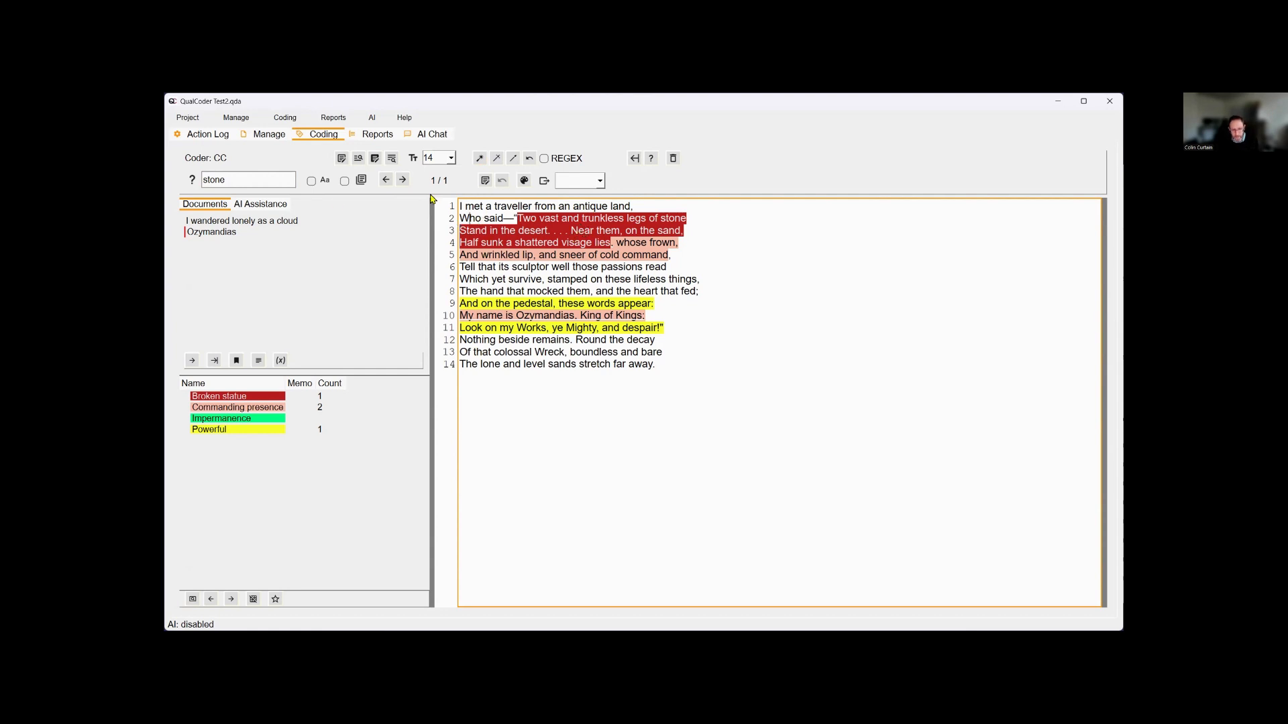
double_click(225, 177)
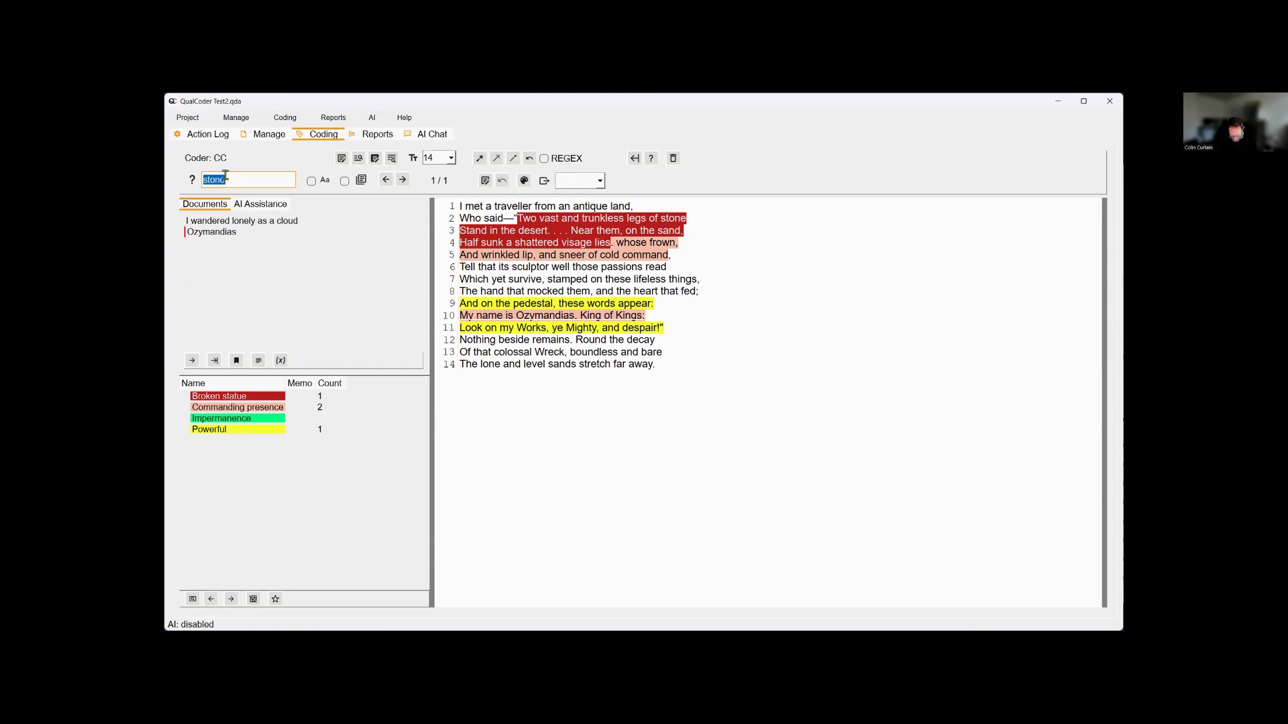
text(the)
Add a new code named "test code" to the code list.
right_click(254, 472)
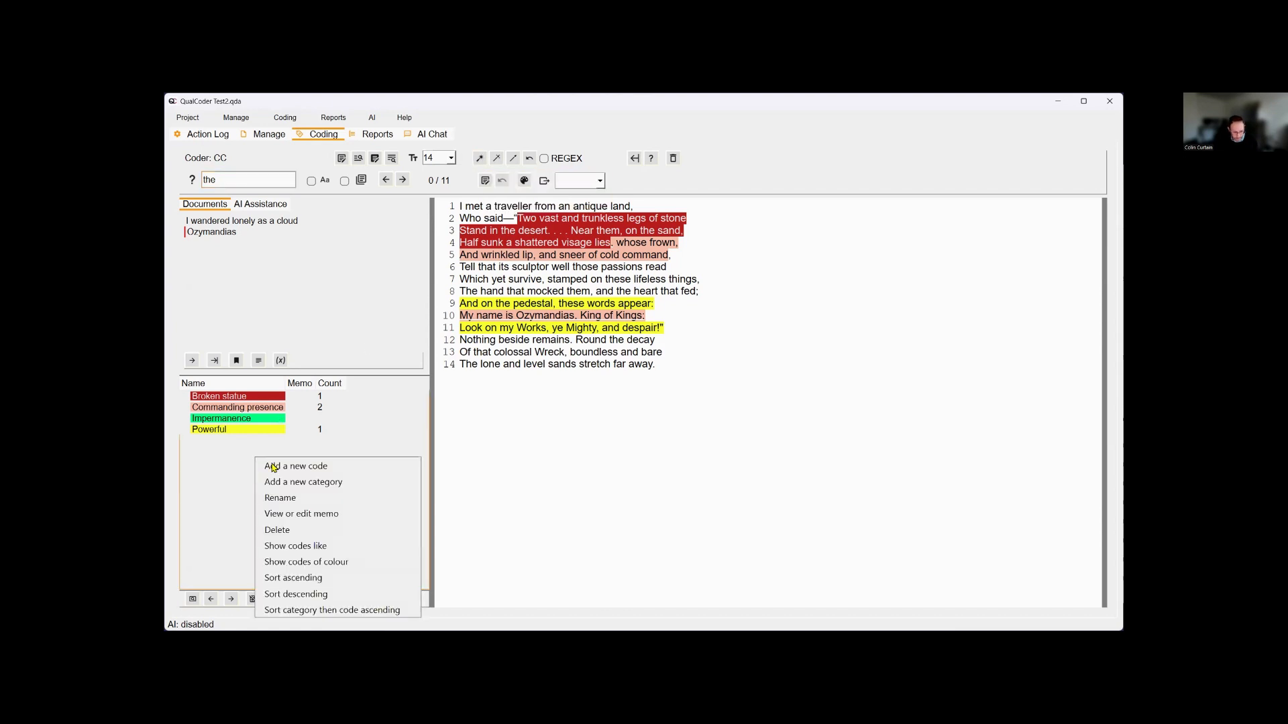
click(273, 466)
text(tes)
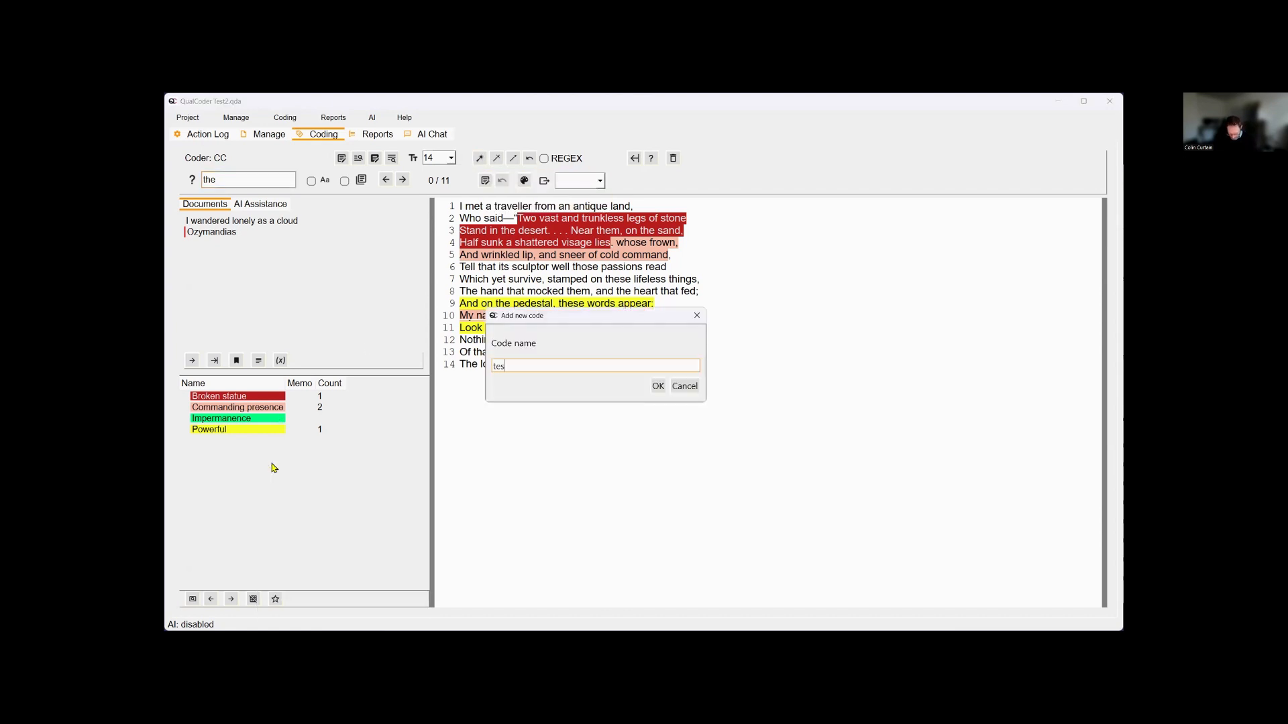
text(t cod)
text(e)
key(Return)
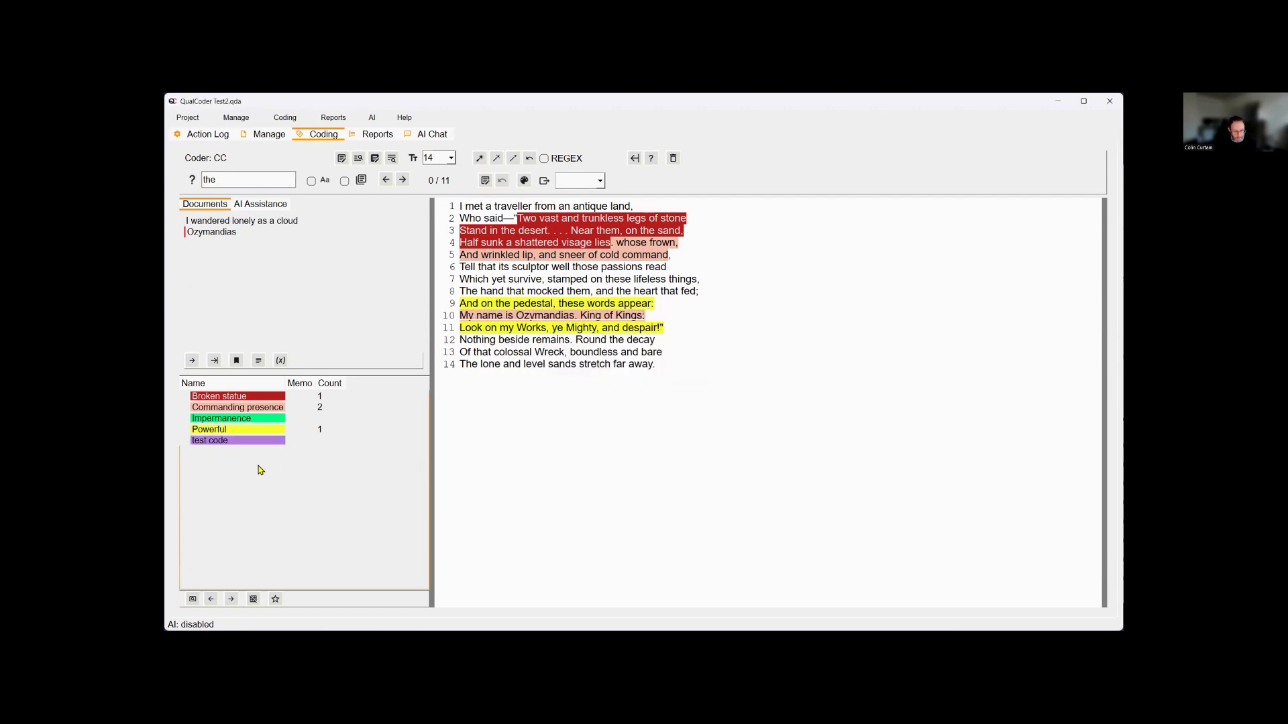
Auto-code the exact text "the" with test code in the Ozymandias file.
click(481, 161)
click(641, 373)
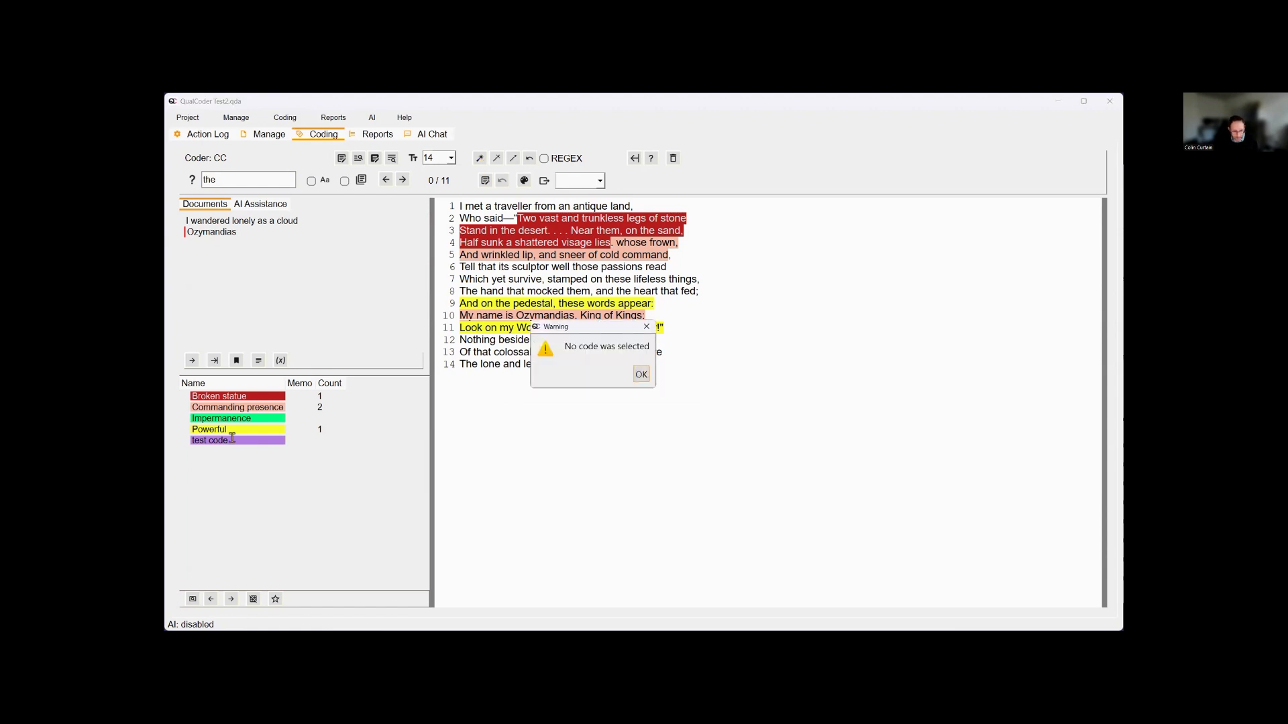
click(231, 440)
click(480, 161)
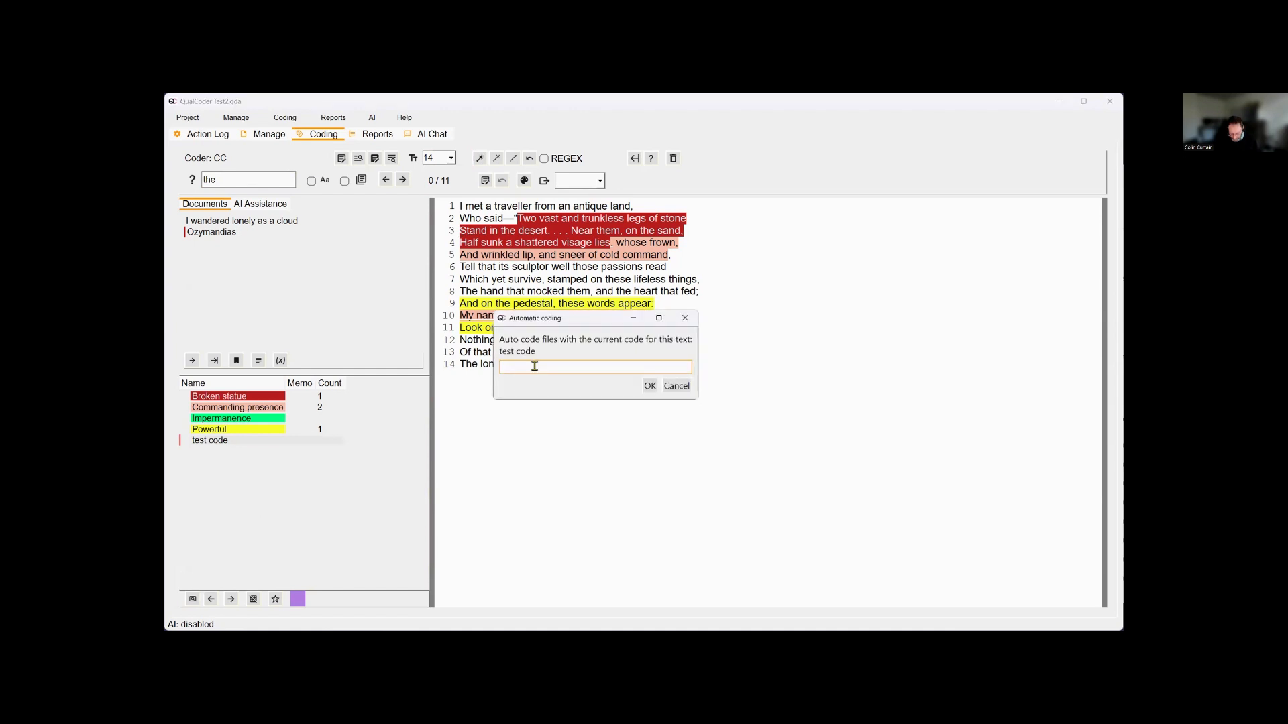
text(the)
click(650, 388)
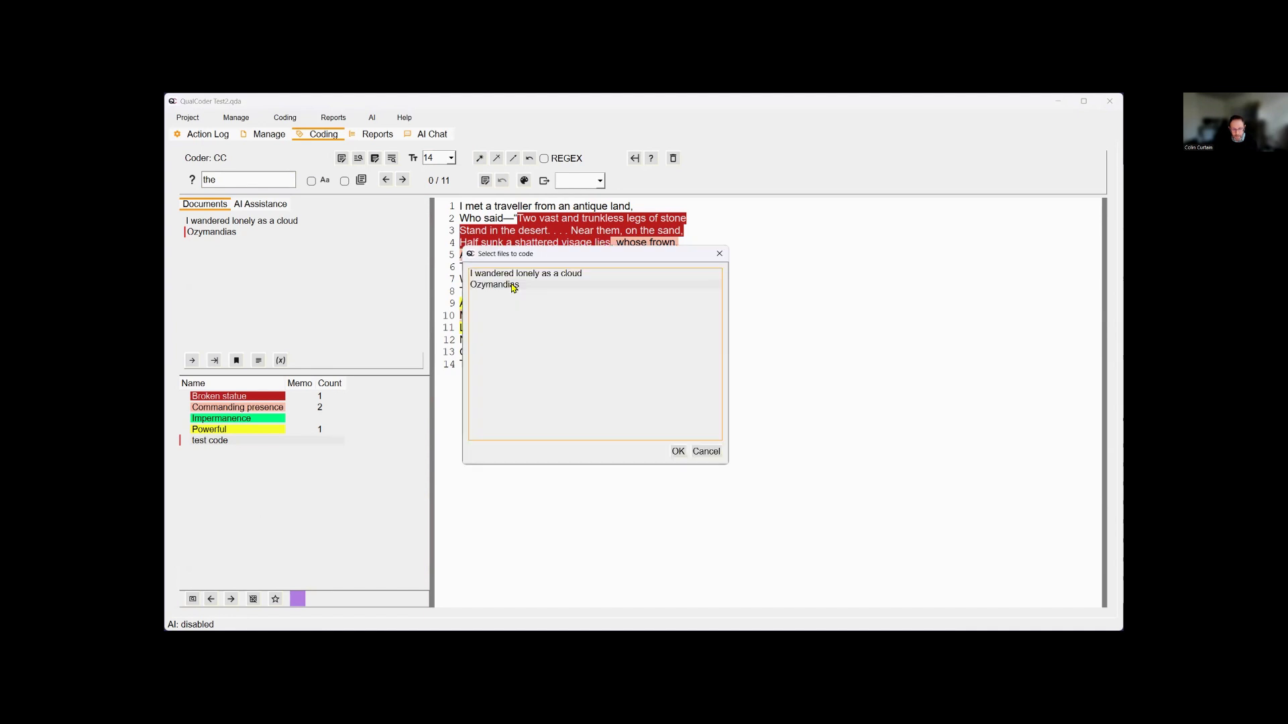
click(672, 450)
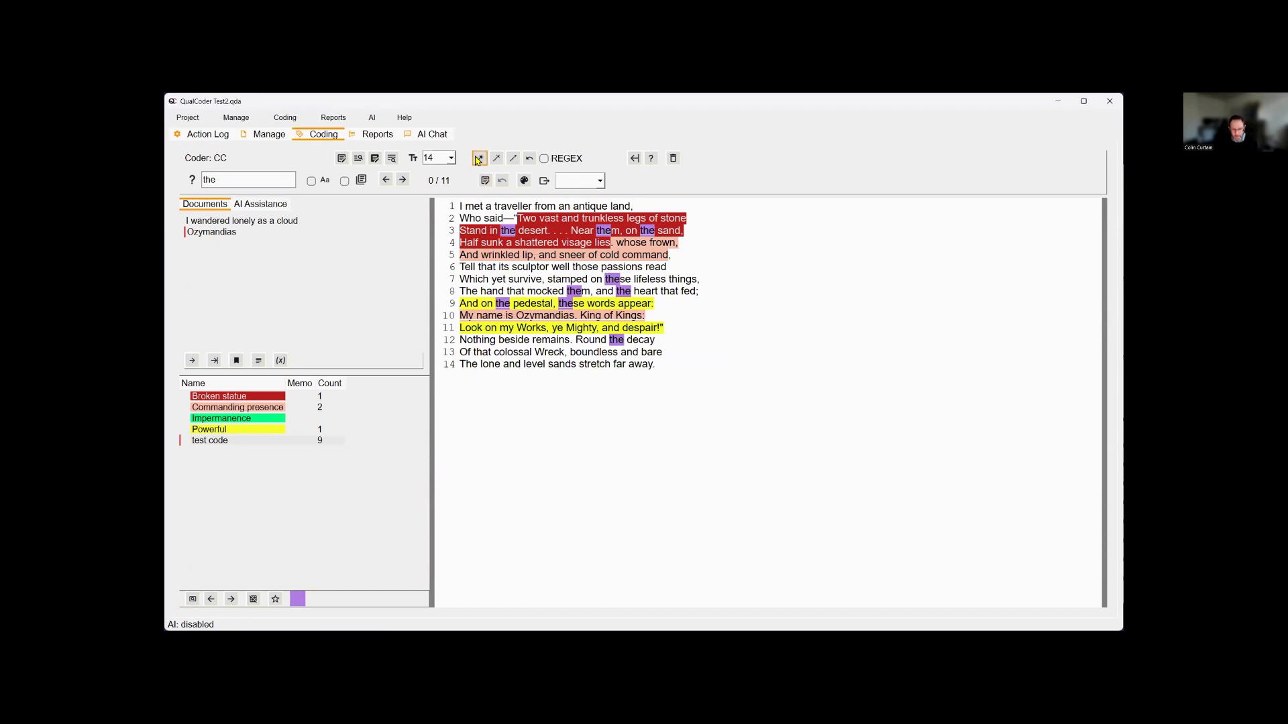
Undo the automatic coding of "the" with test code.
click(529, 158)
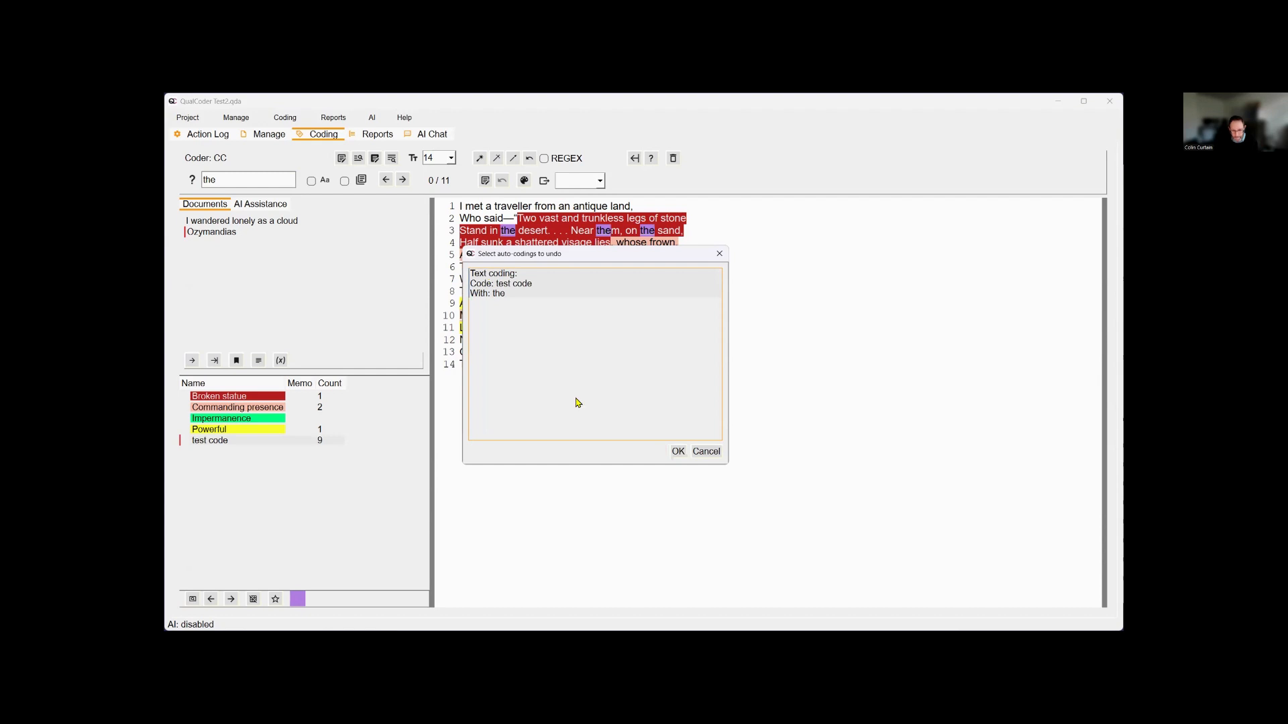
click(677, 451)
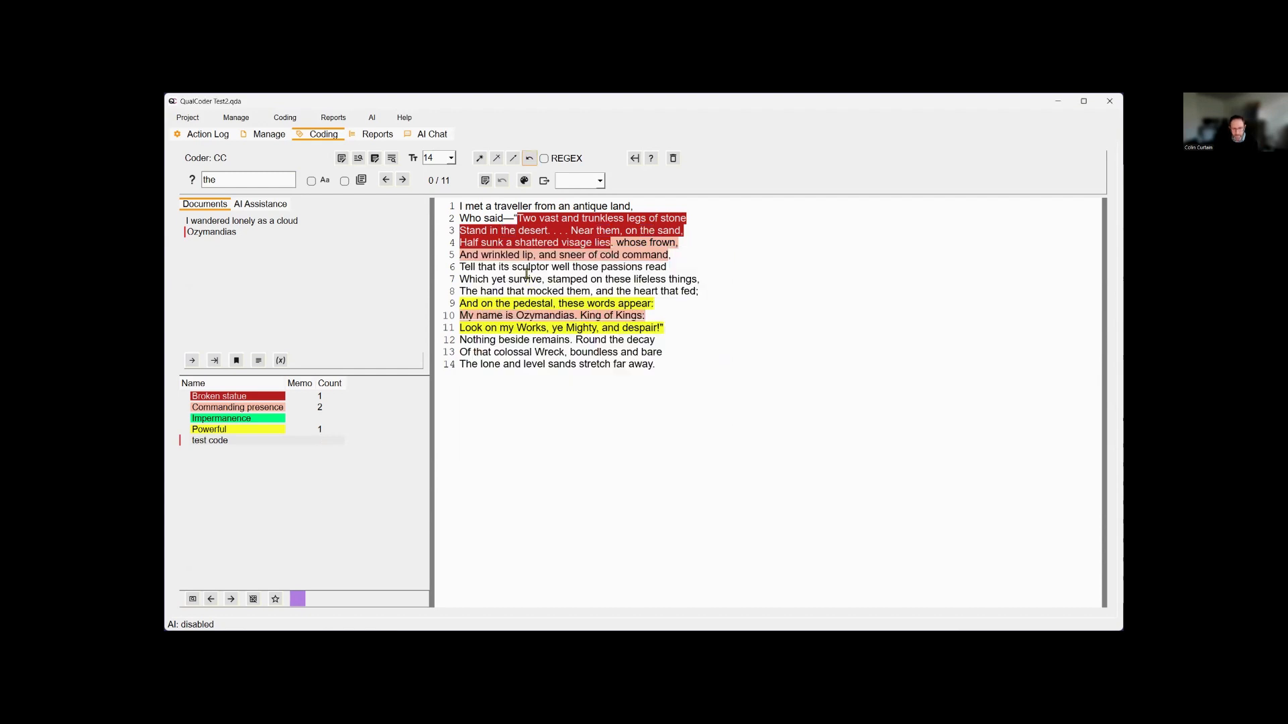
click(527, 275)
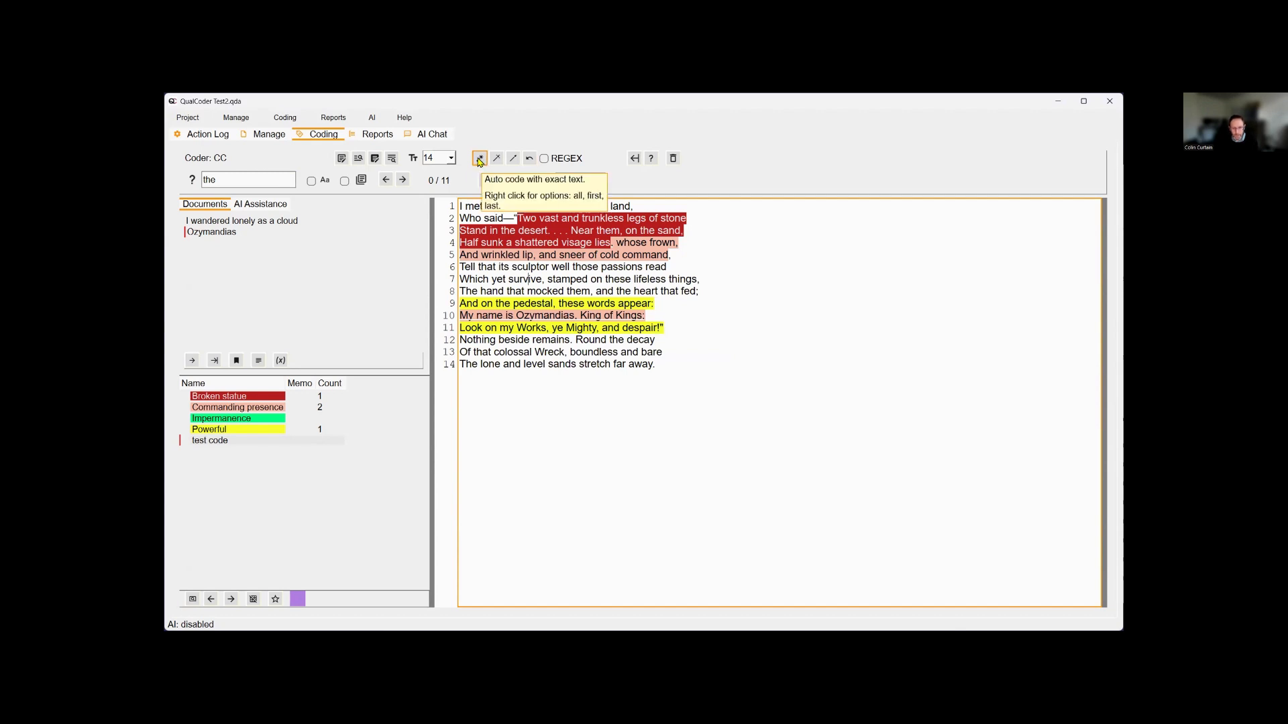
Auto-code only the first match of "the" in the Ozymandias file with test code.
click(479, 159)
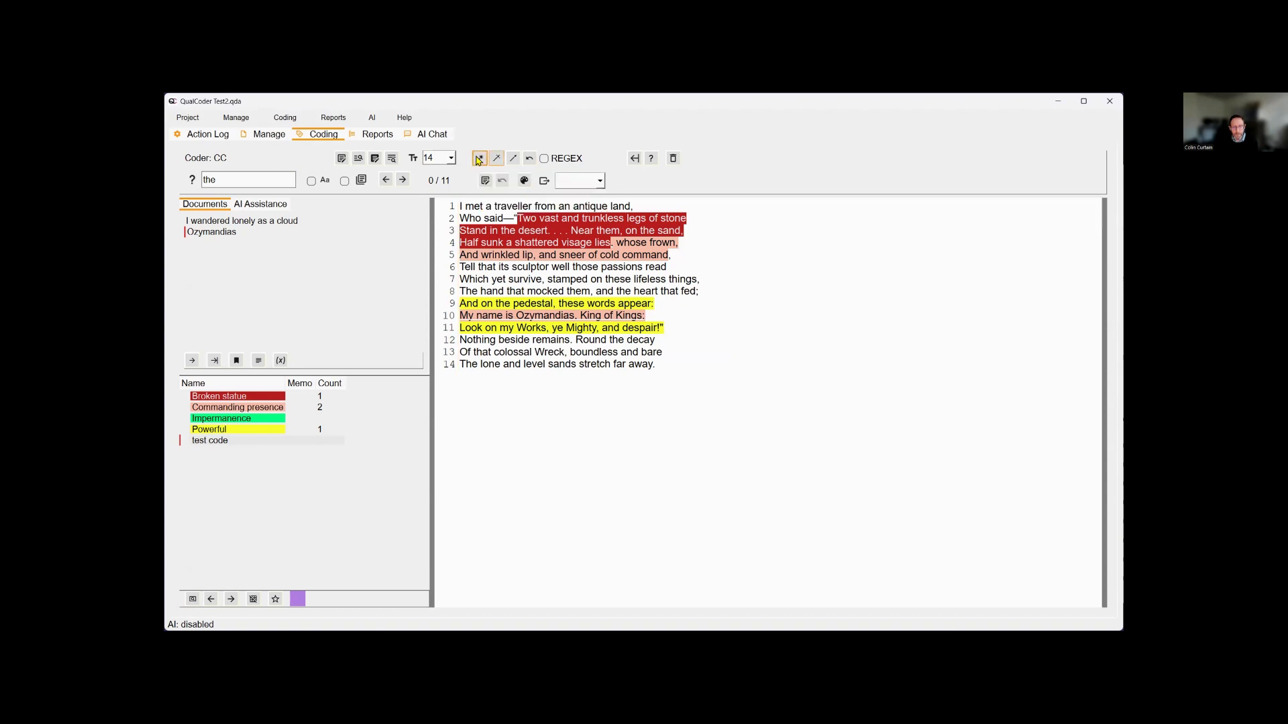
click(479, 160)
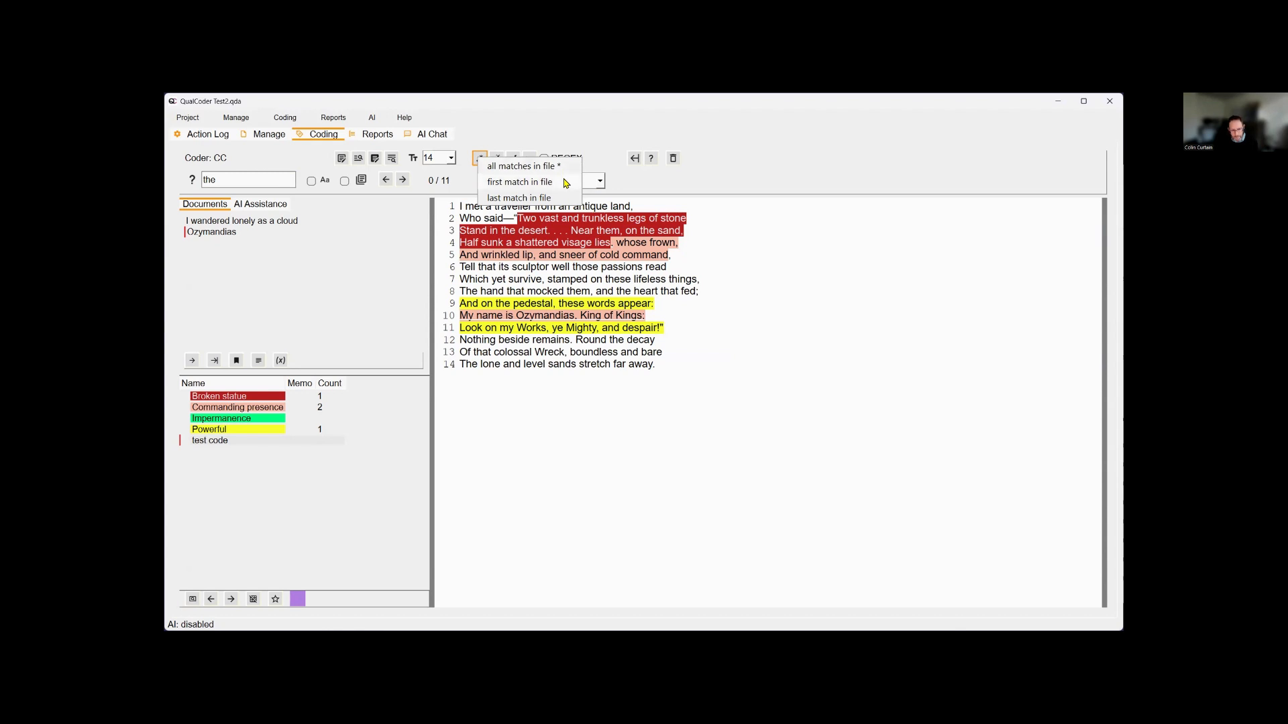
click(530, 182)
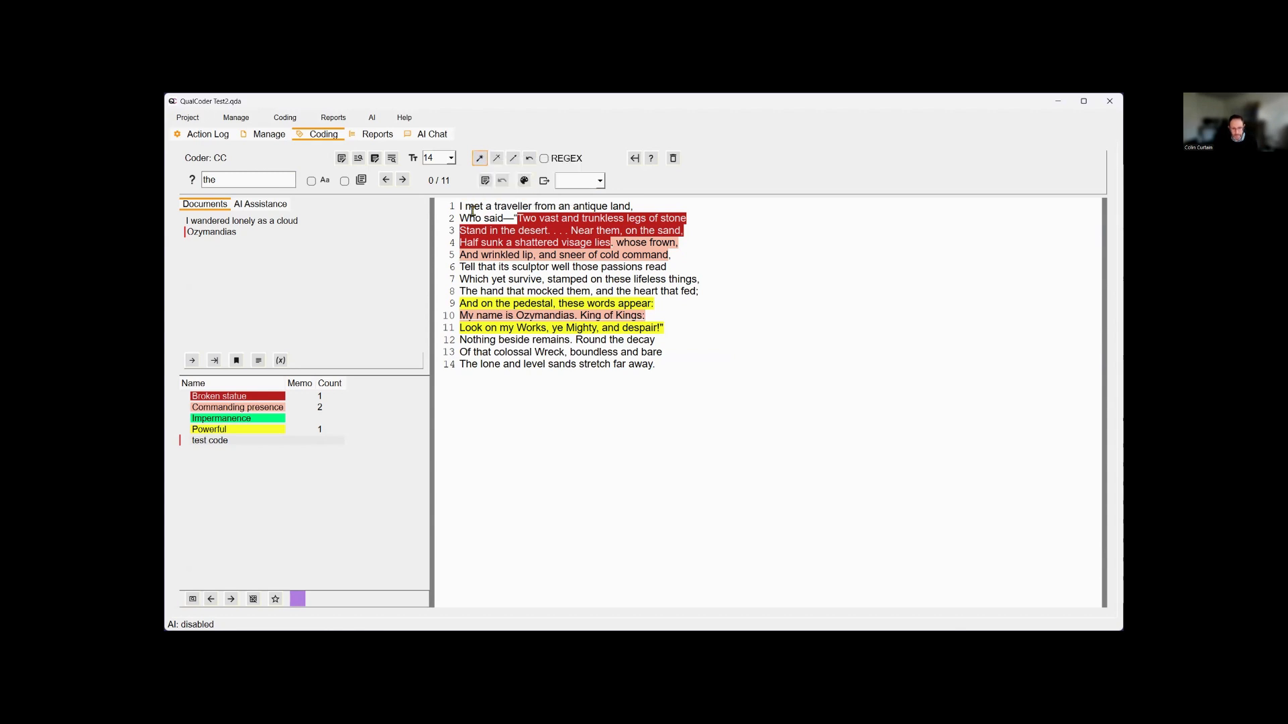
click(479, 159)
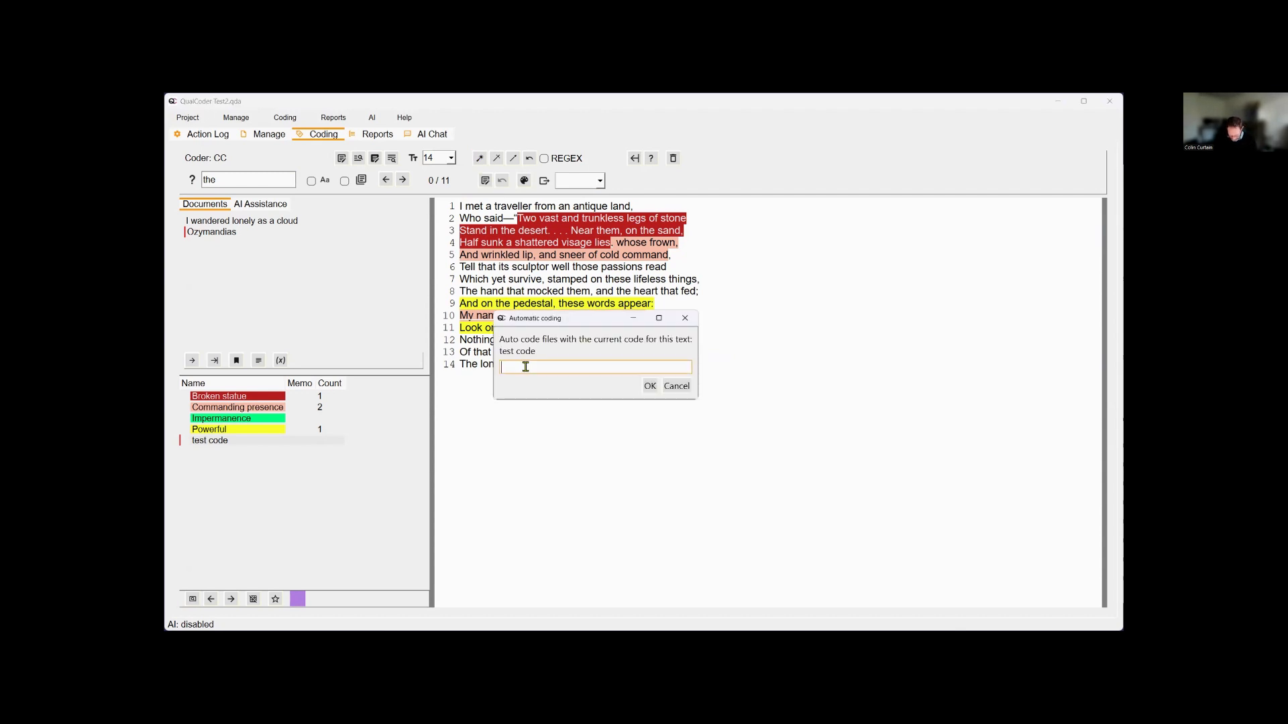
click(650, 386)
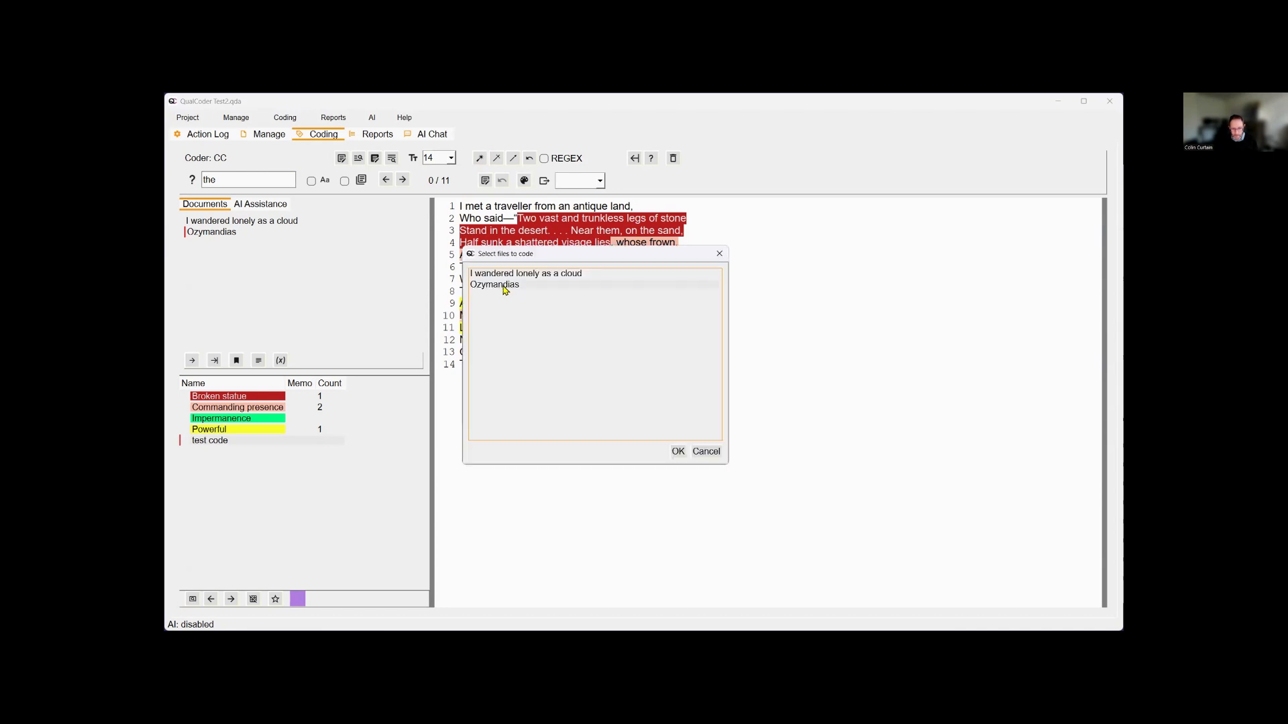
click(679, 453)
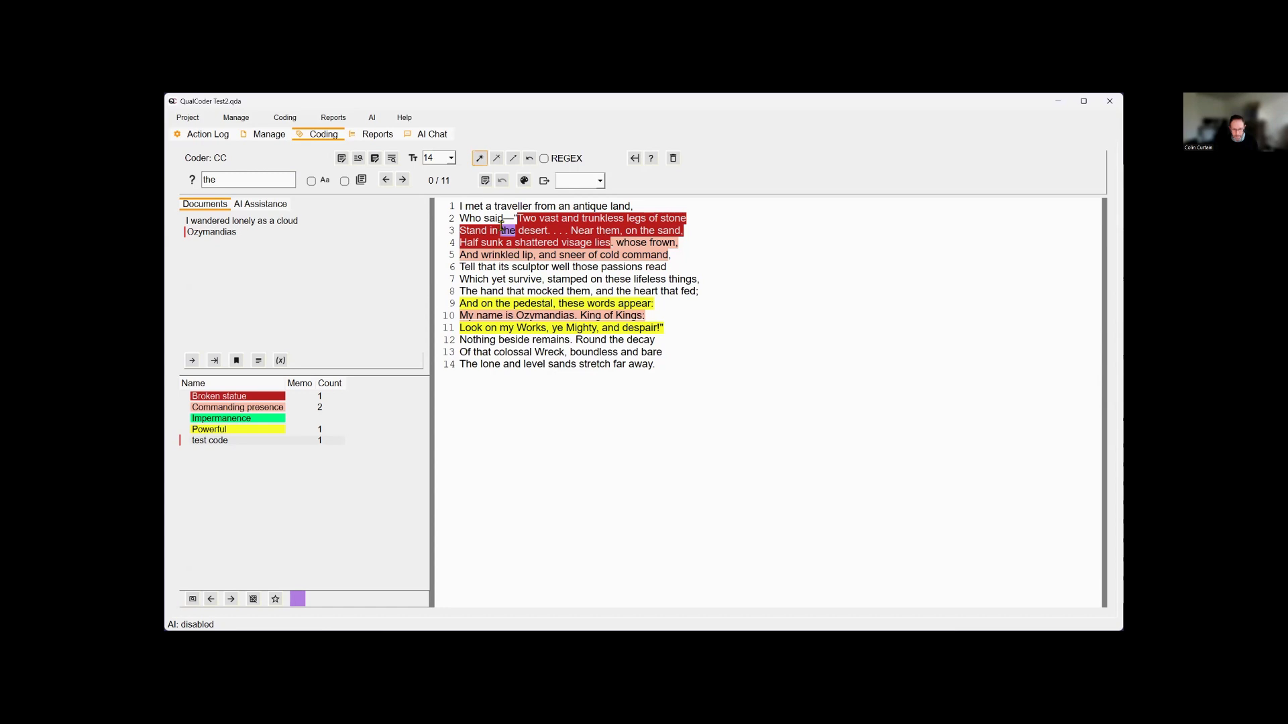
Undo the first-match automatic coding of "the" with test code.
mouse_move(501, 223)
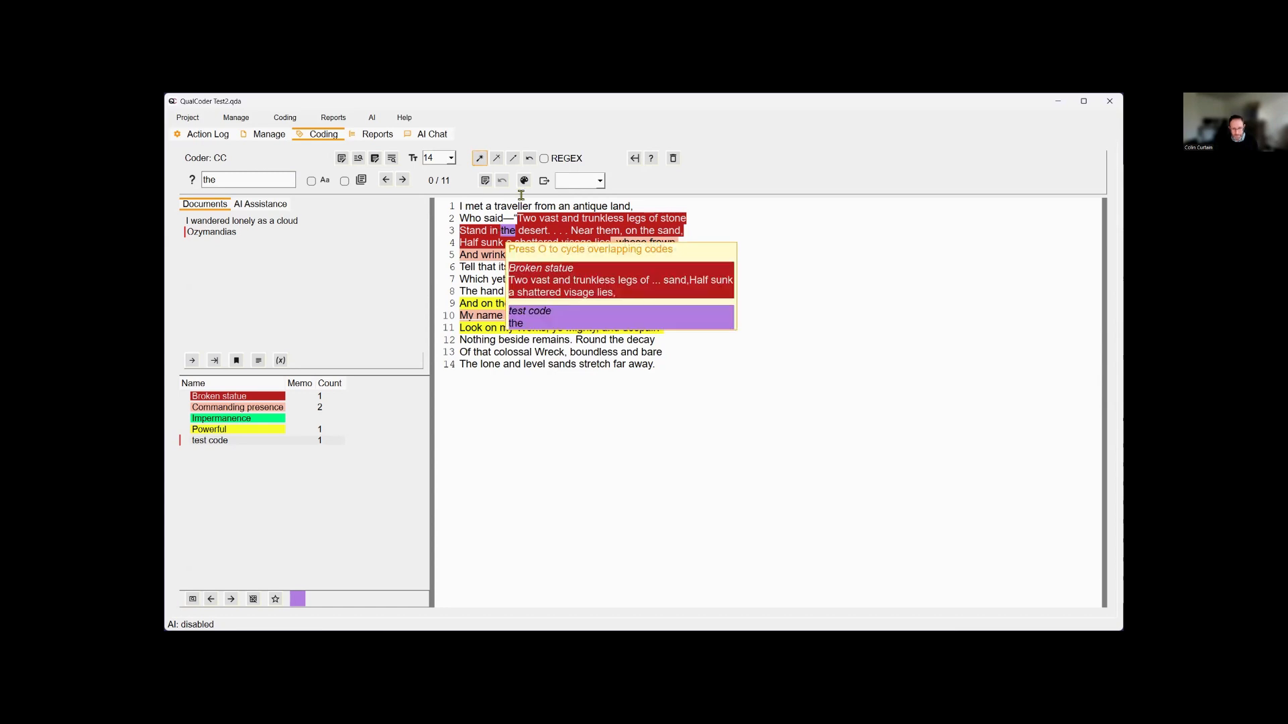
click(530, 159)
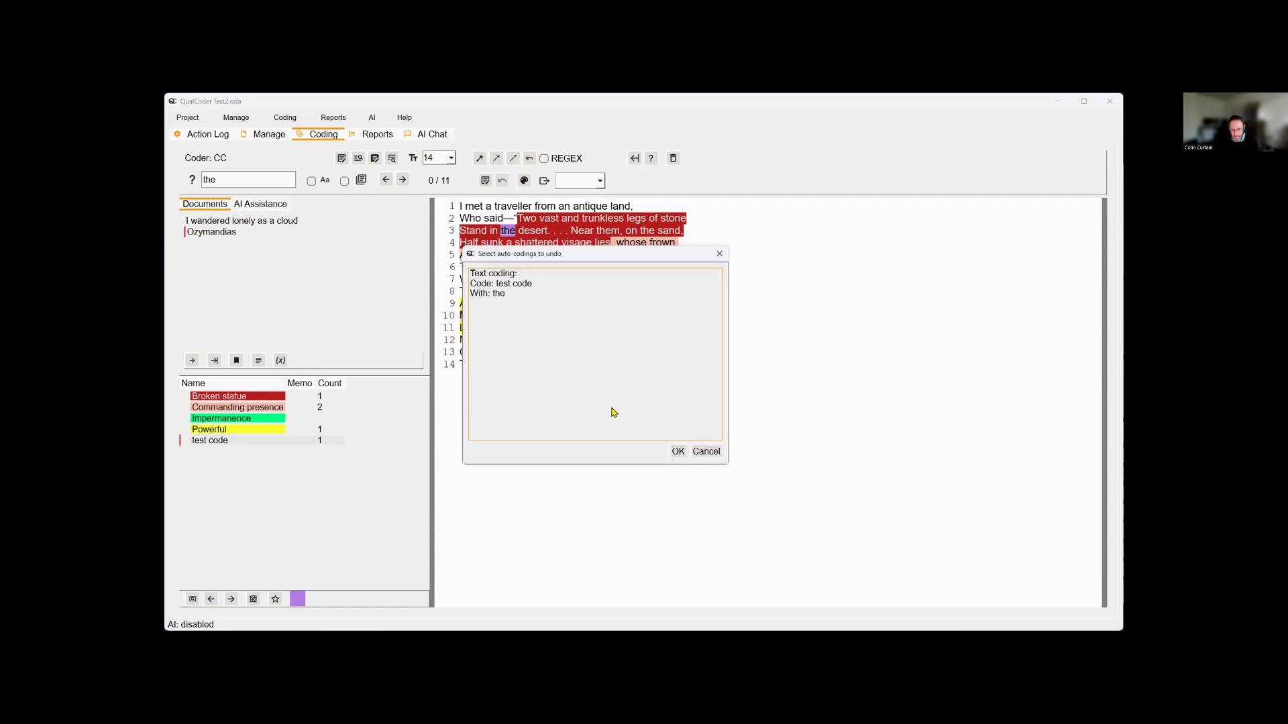
click(676, 452)
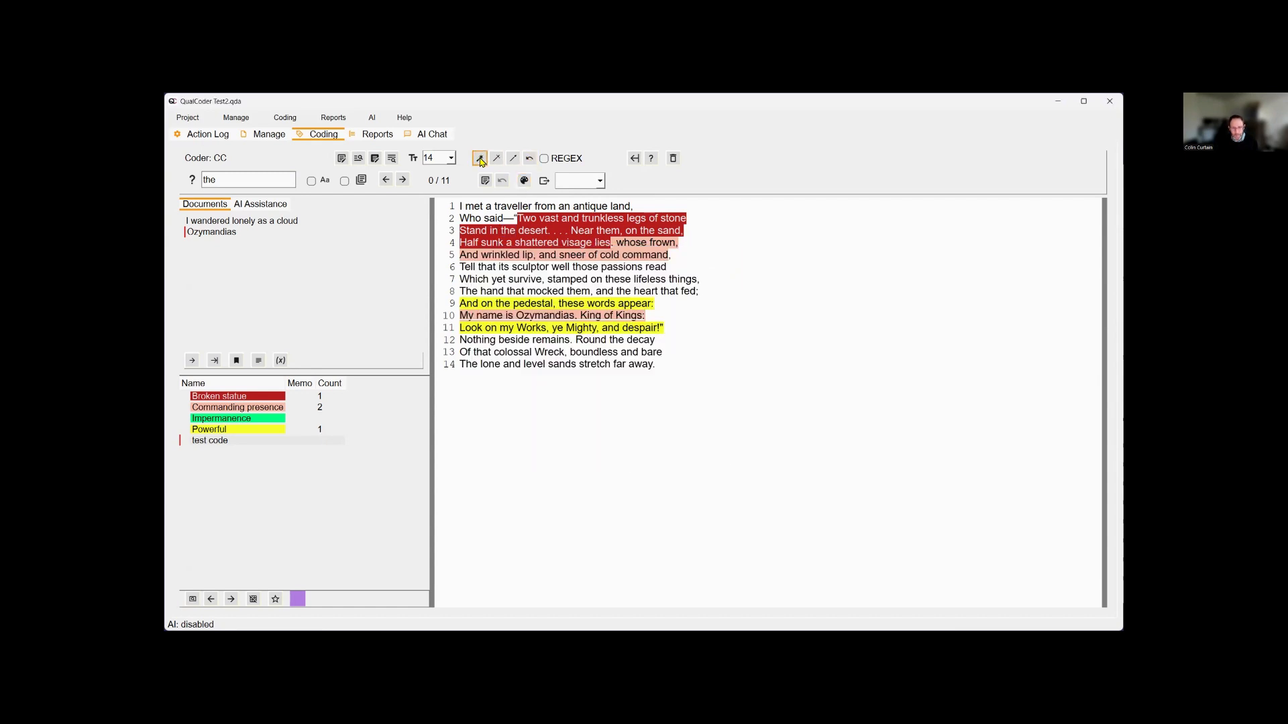
Auto-code only the last match of "the" in the Ozymandias file with test code.
click(480, 160)
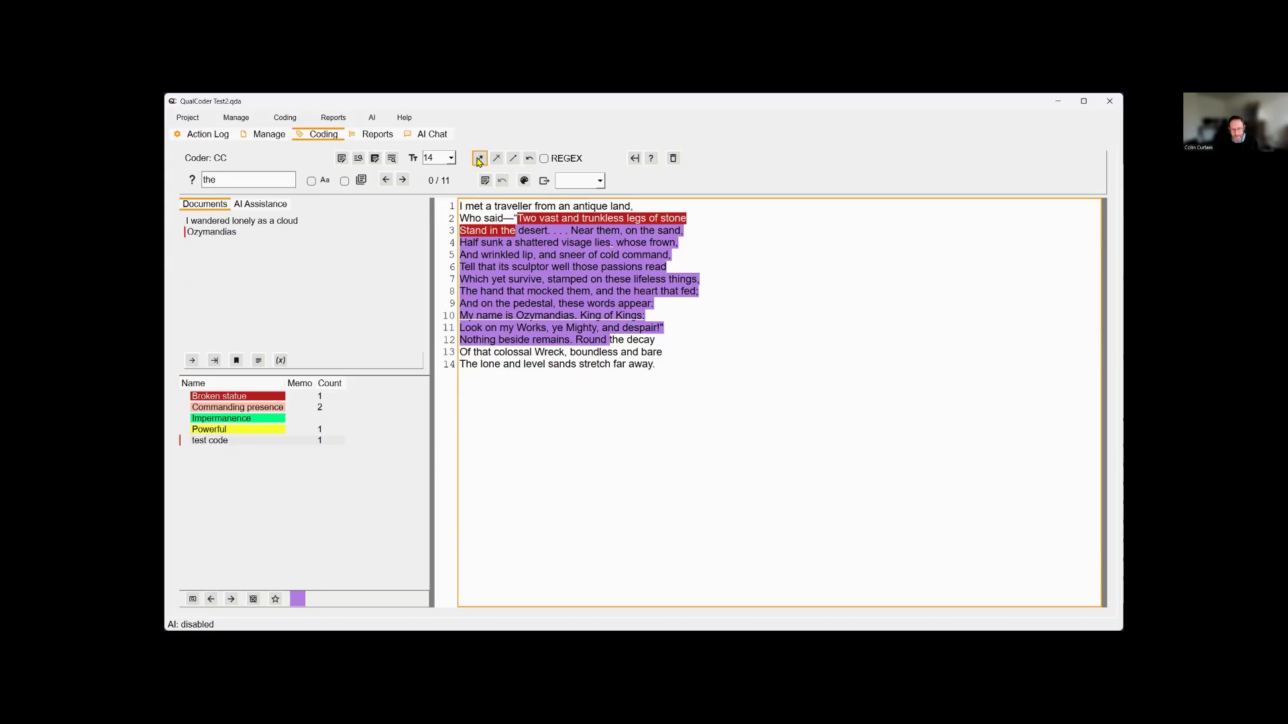
click(479, 158)
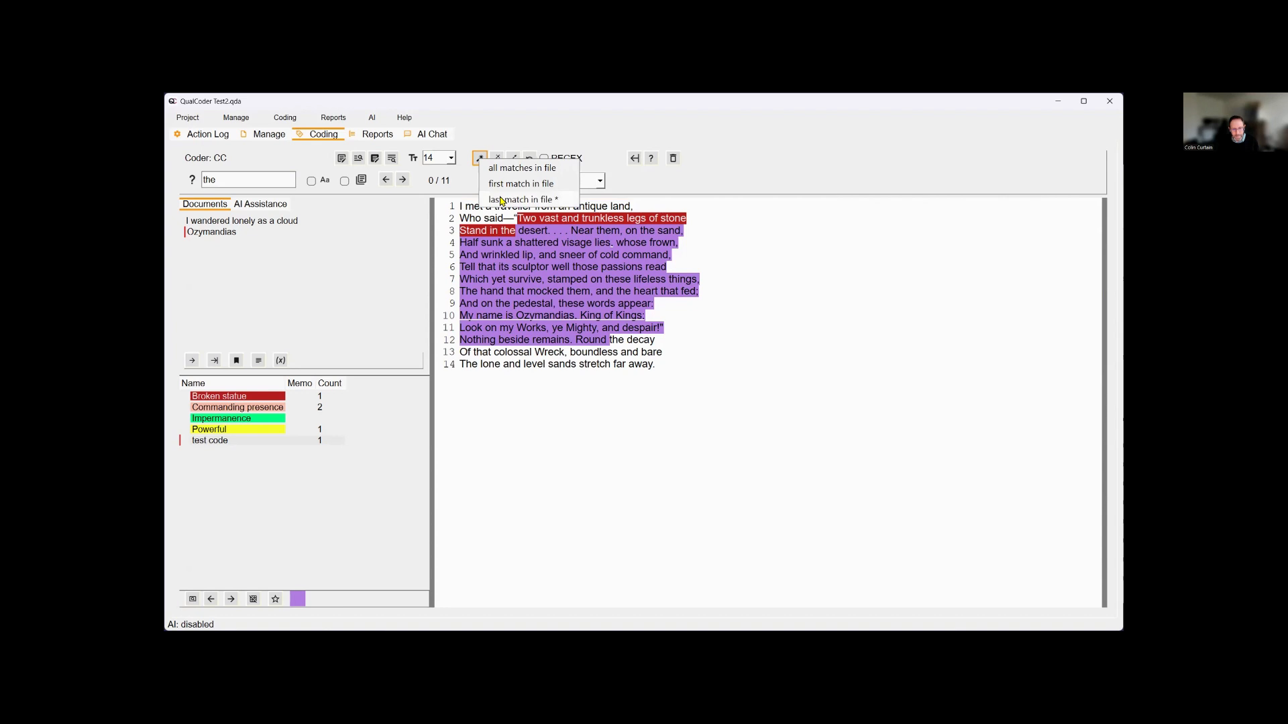
click(474, 206)
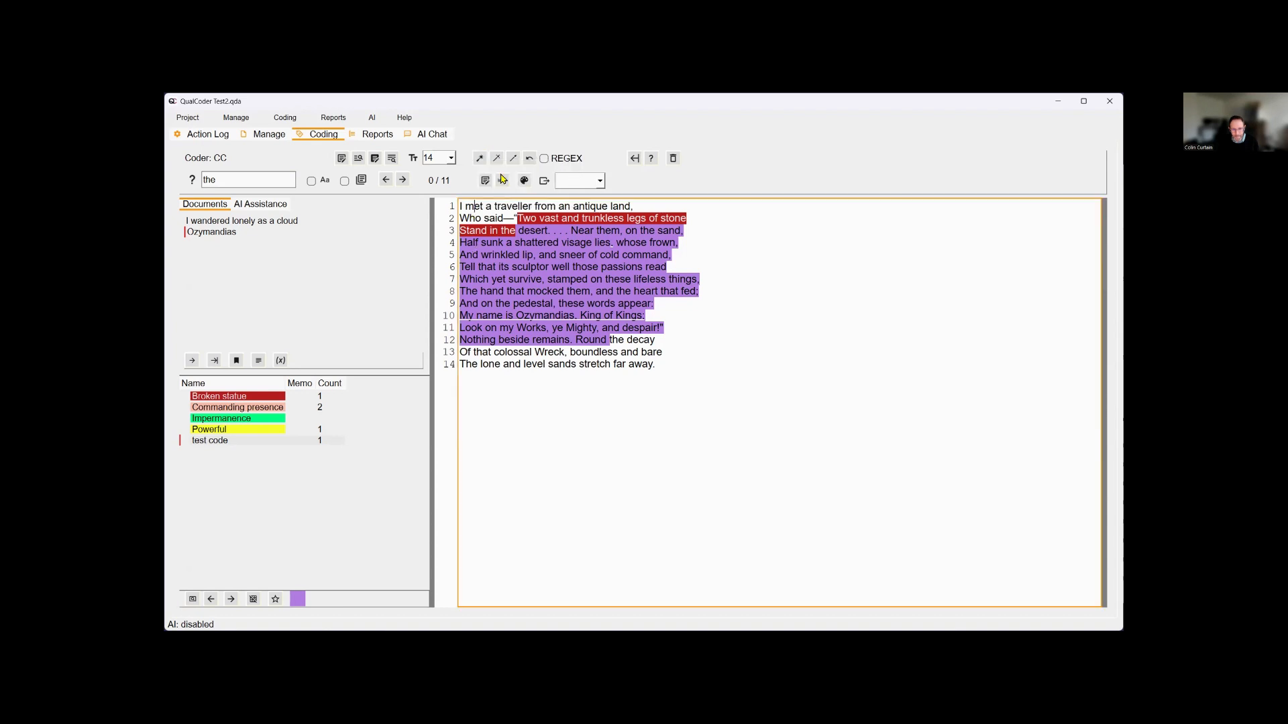
Undo the last-match automatic coding of "the" with test code.
click(529, 158)
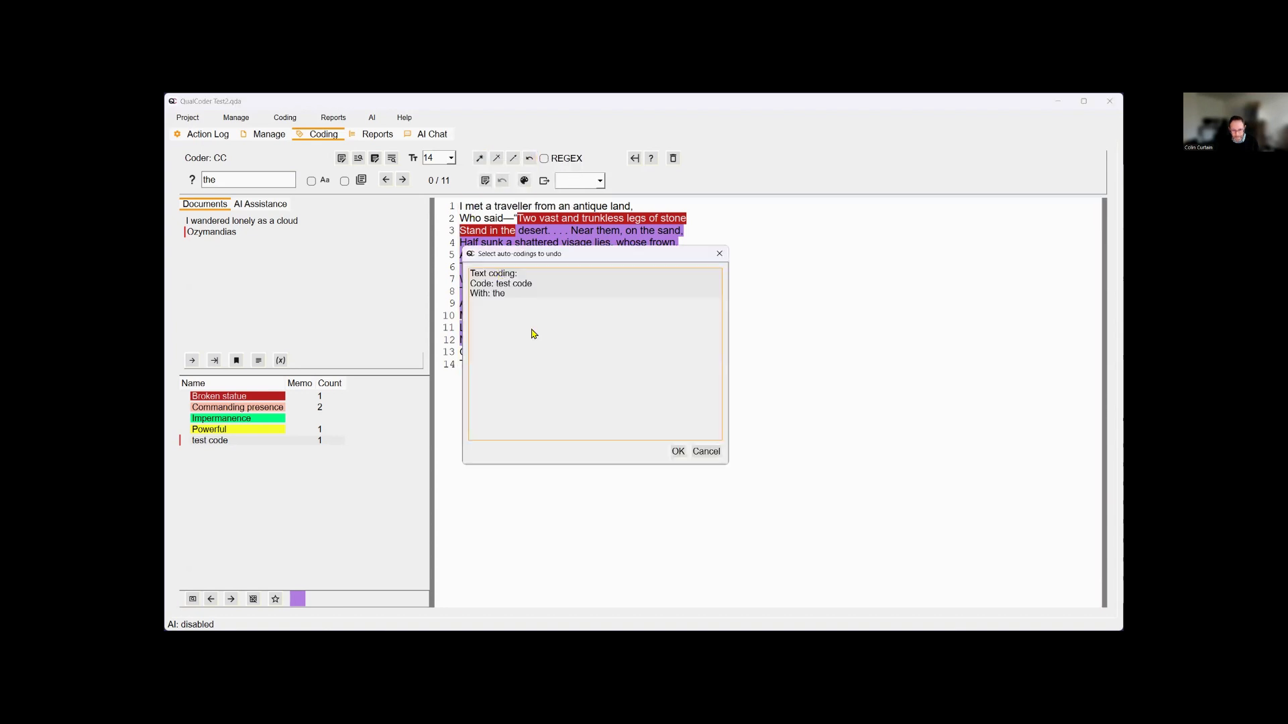
click(678, 451)
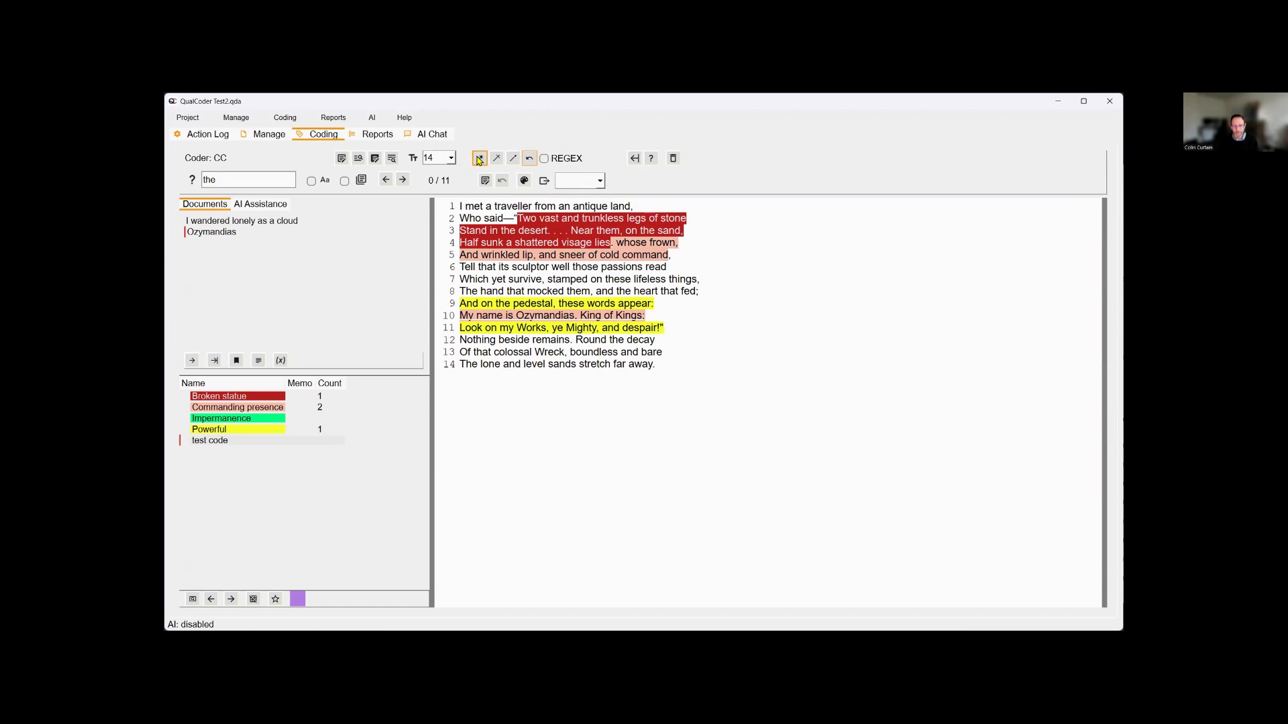
Repeat the last-match auto-coding of "the" with test code in Ozymandias and inspect where the coded segment ends in line 12.
click(480, 159)
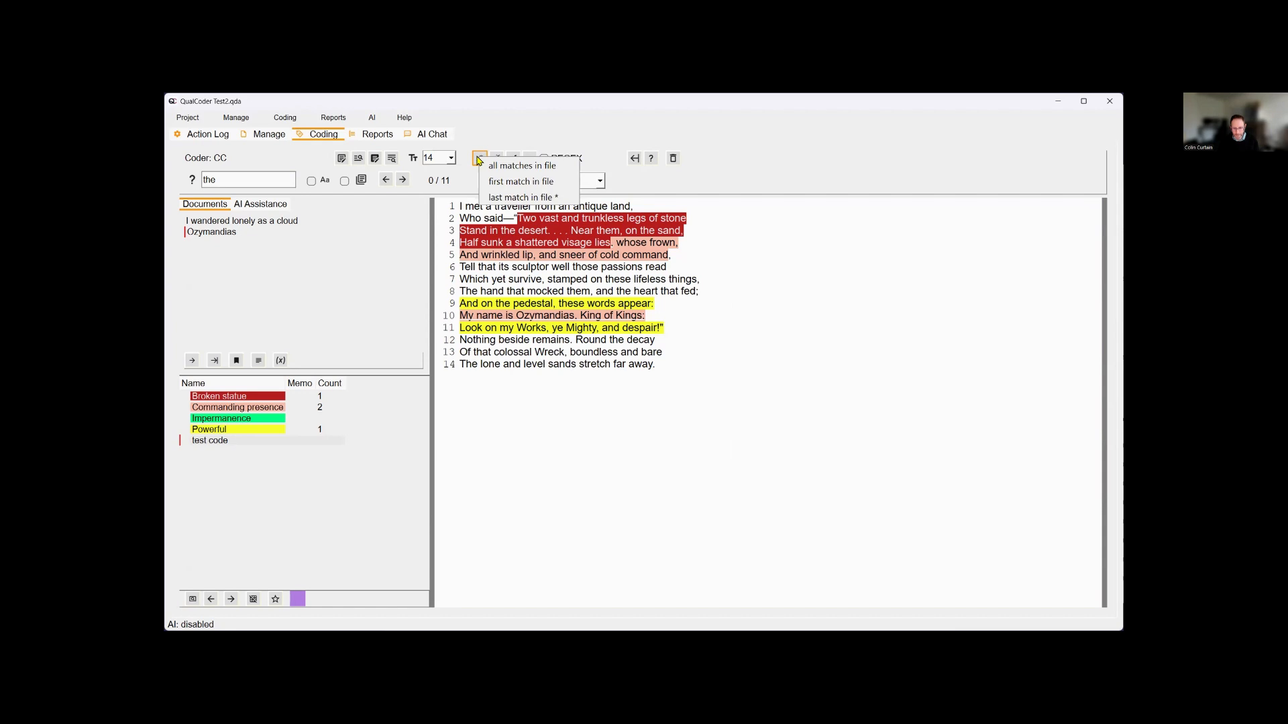
click(481, 165)
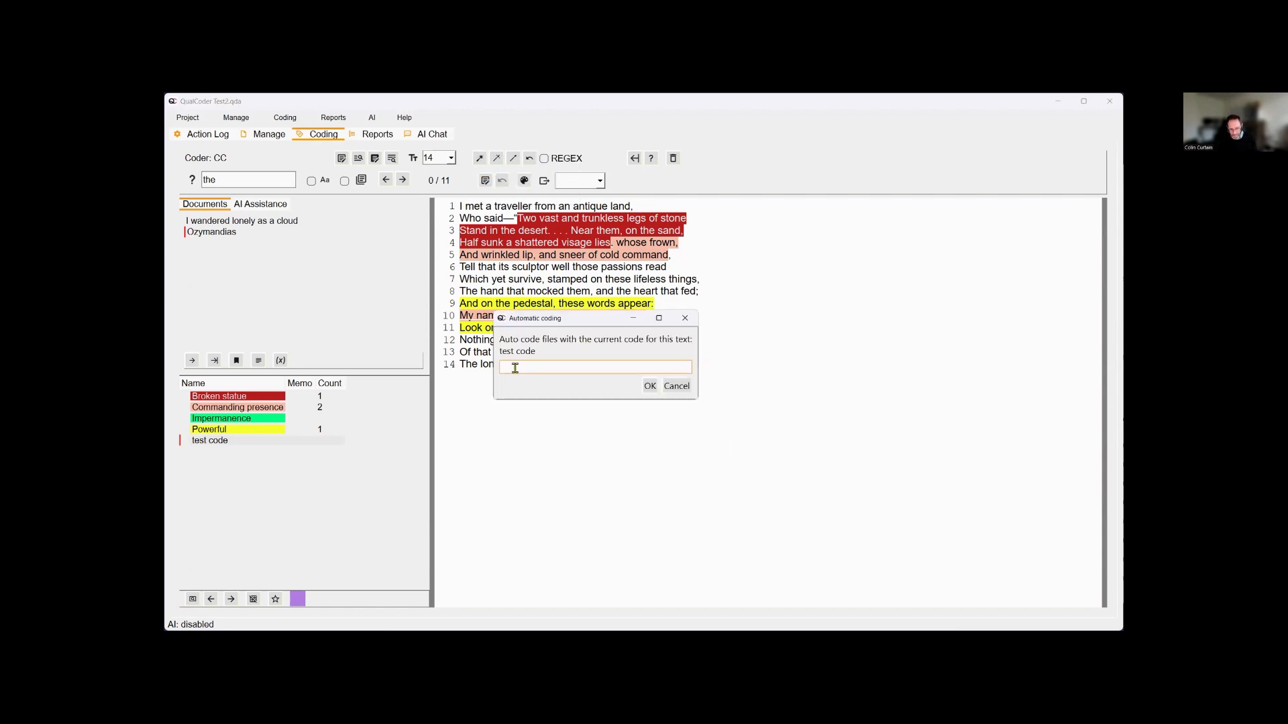
click(650, 387)
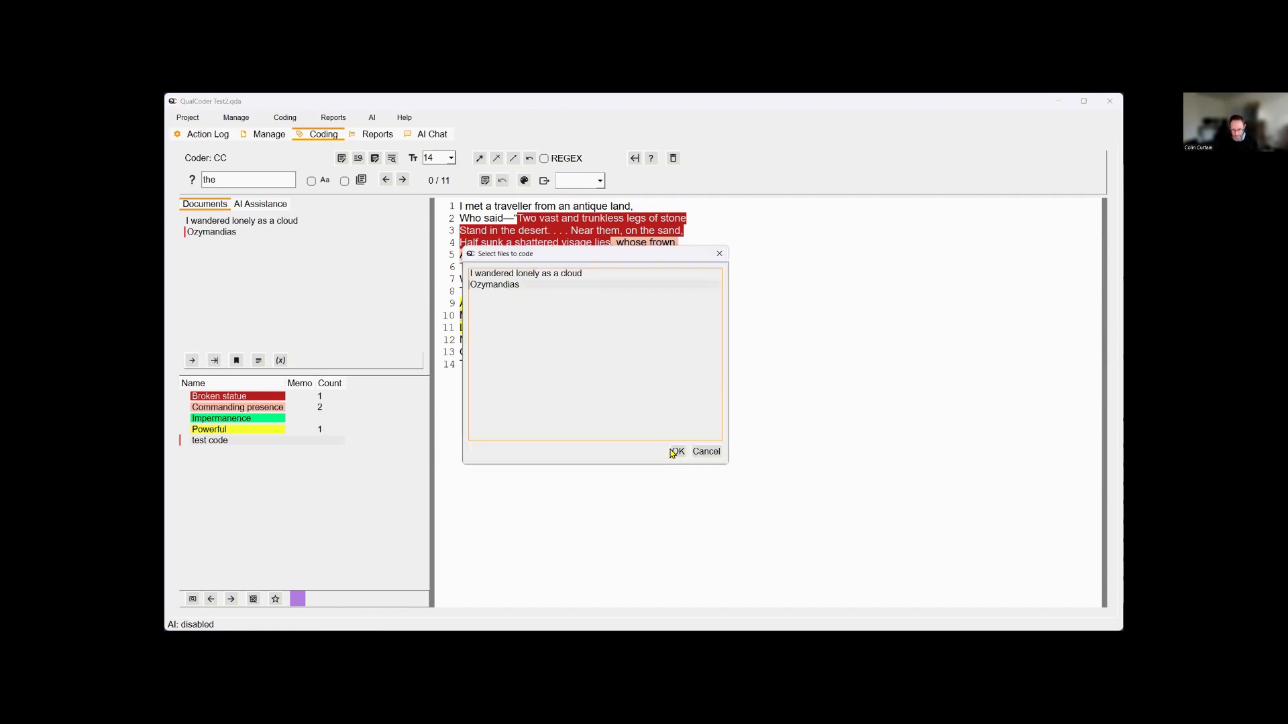
click(569, 350)
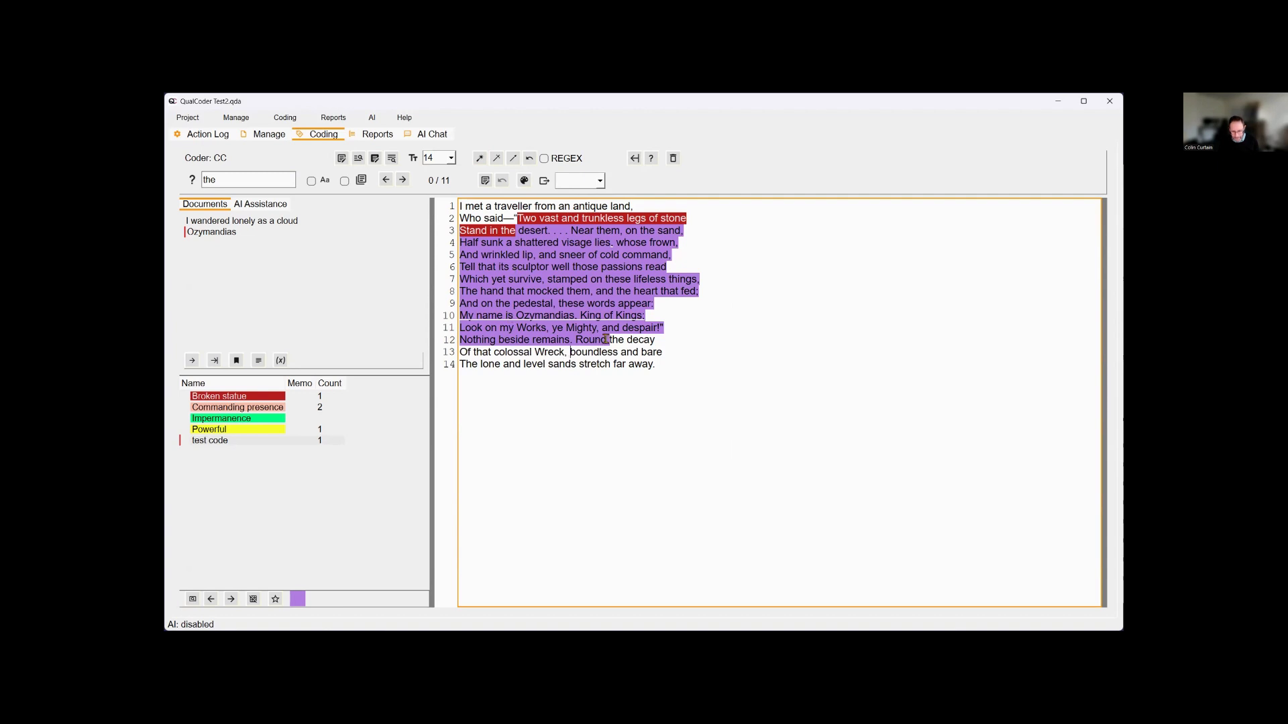
drag(612, 338, 620, 338)
click(618, 341)
drag(622, 338, 612, 340)
click(622, 365)
Undo the repeated last-match automatic coding of "the" with test code.
click(530, 159)
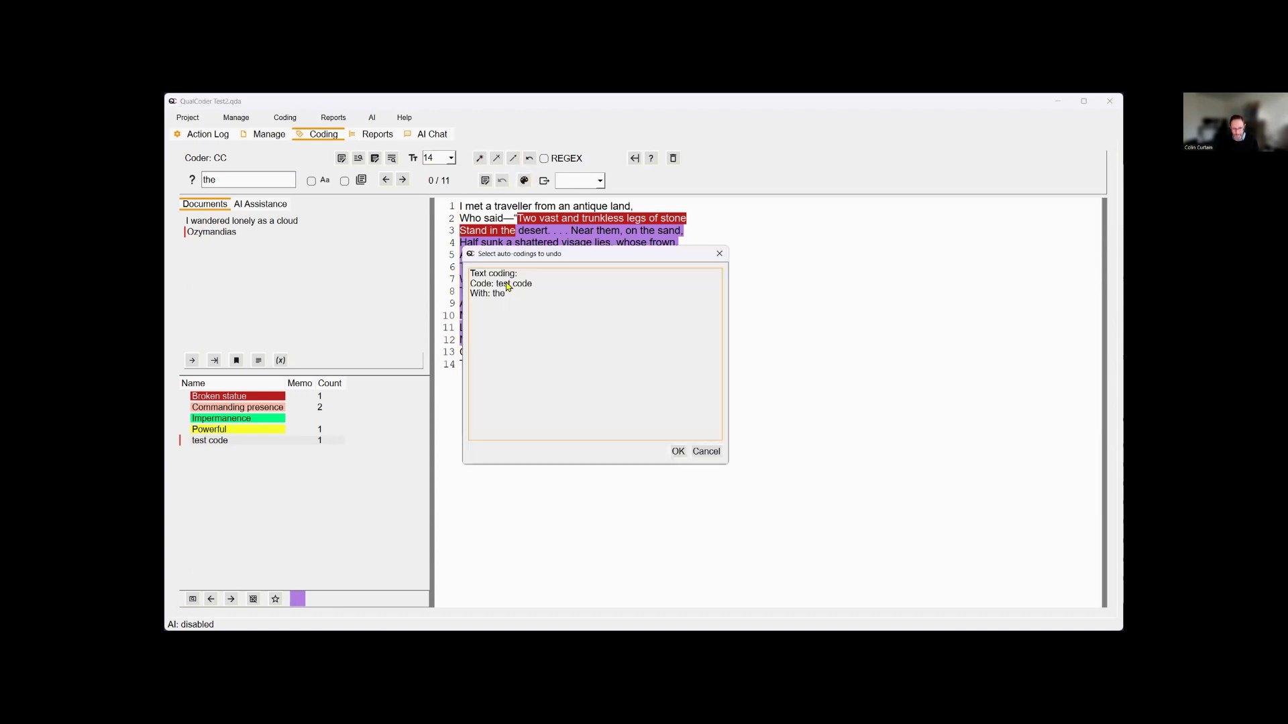
click(509, 285)
click(677, 453)
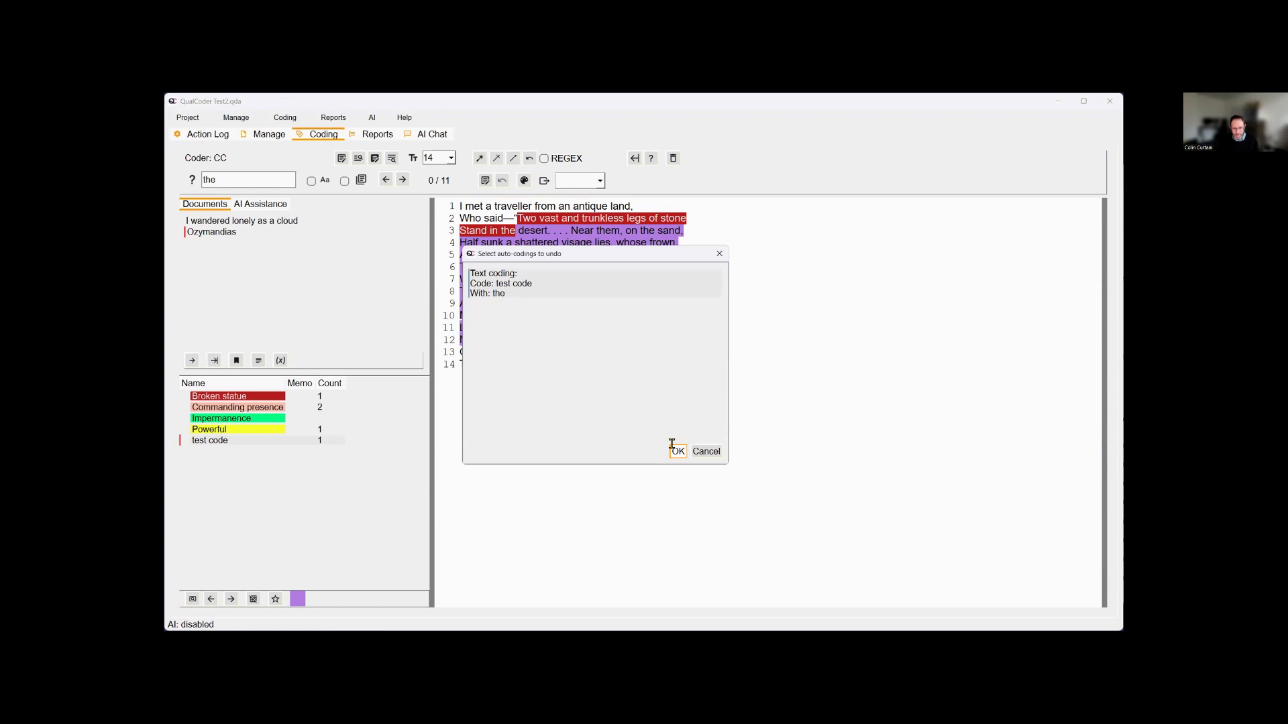
Switch exact-text auto-coding back to all matches in file and auto-code "the" with test code in the Ozymandias file.
click(480, 159)
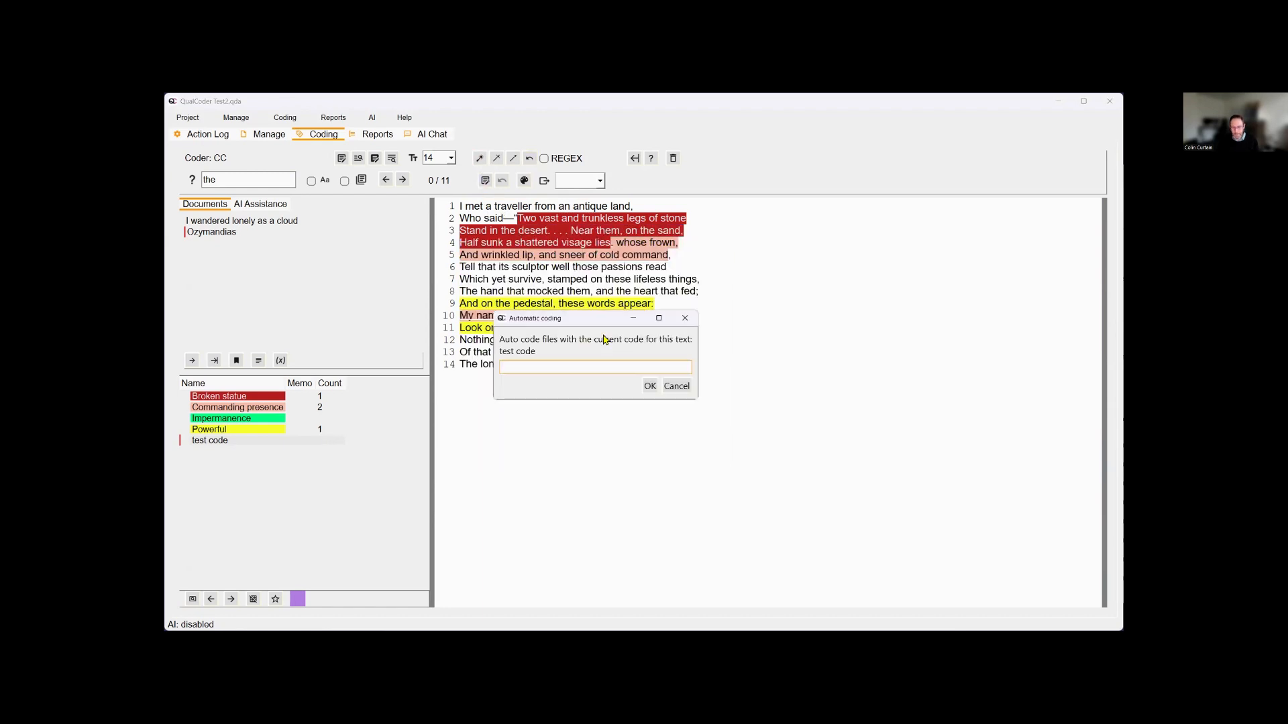
click(676, 388)
right_click(480, 159)
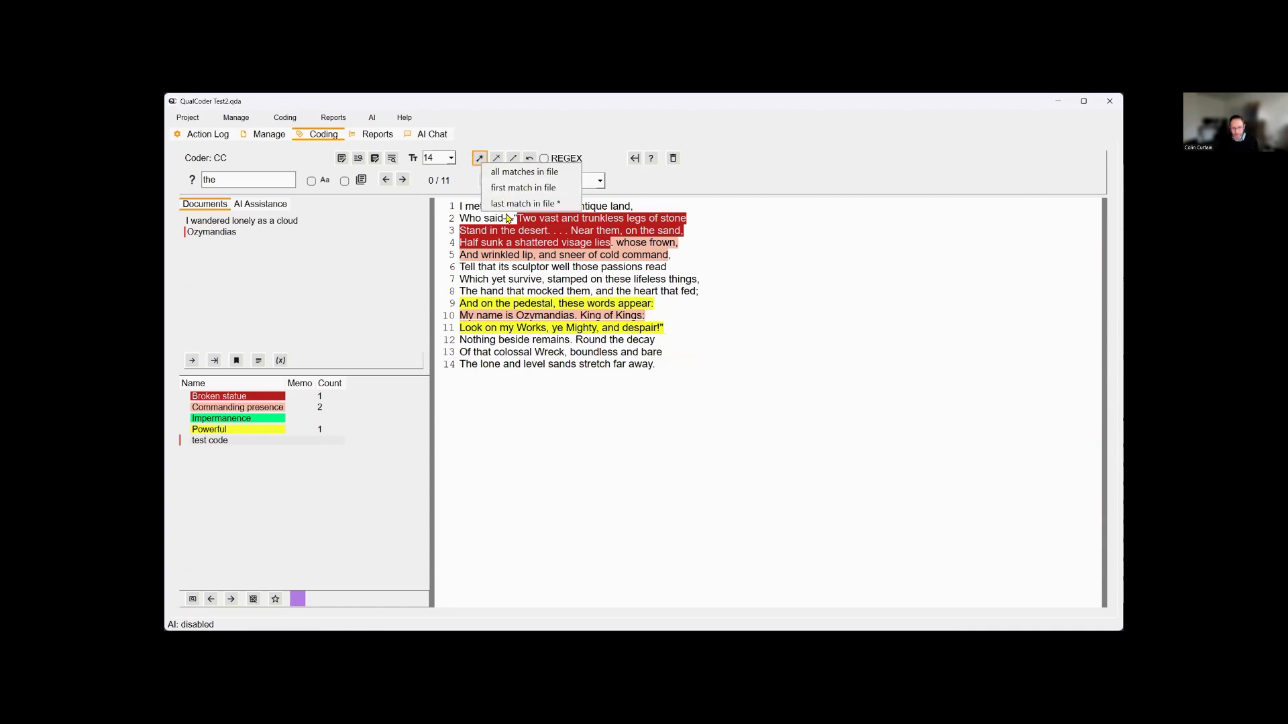
click(506, 175)
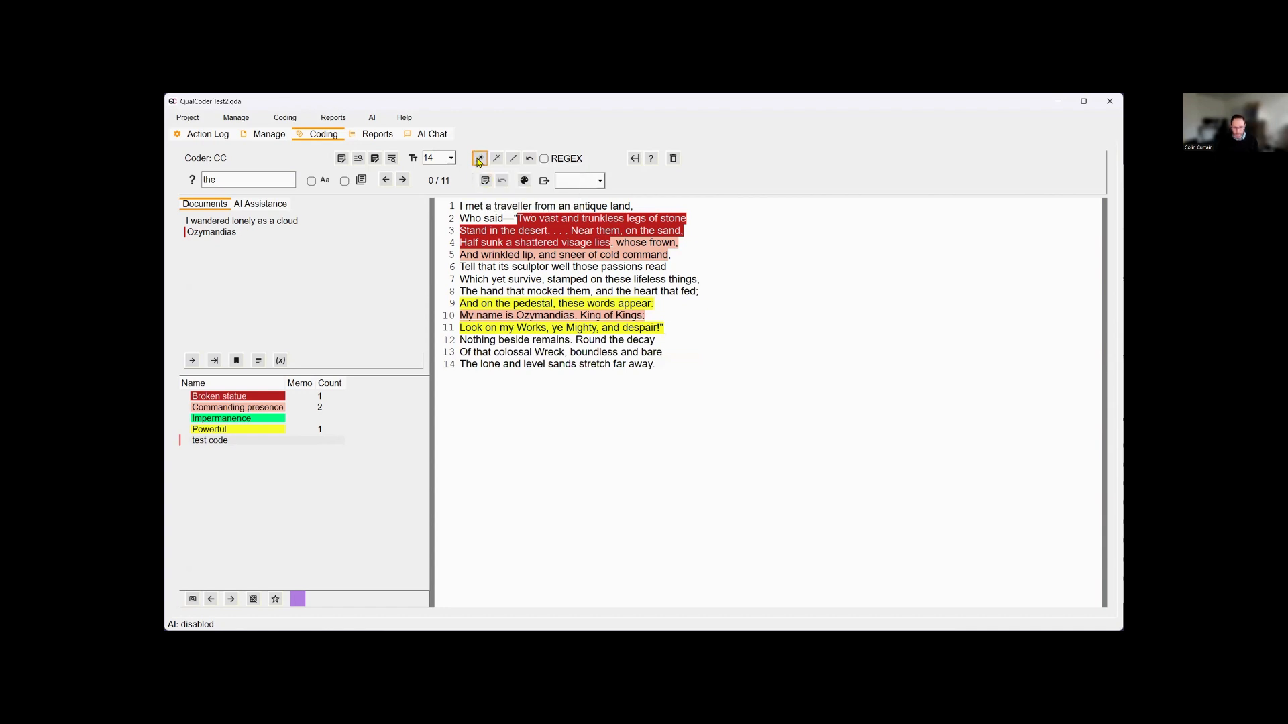
click(480, 159)
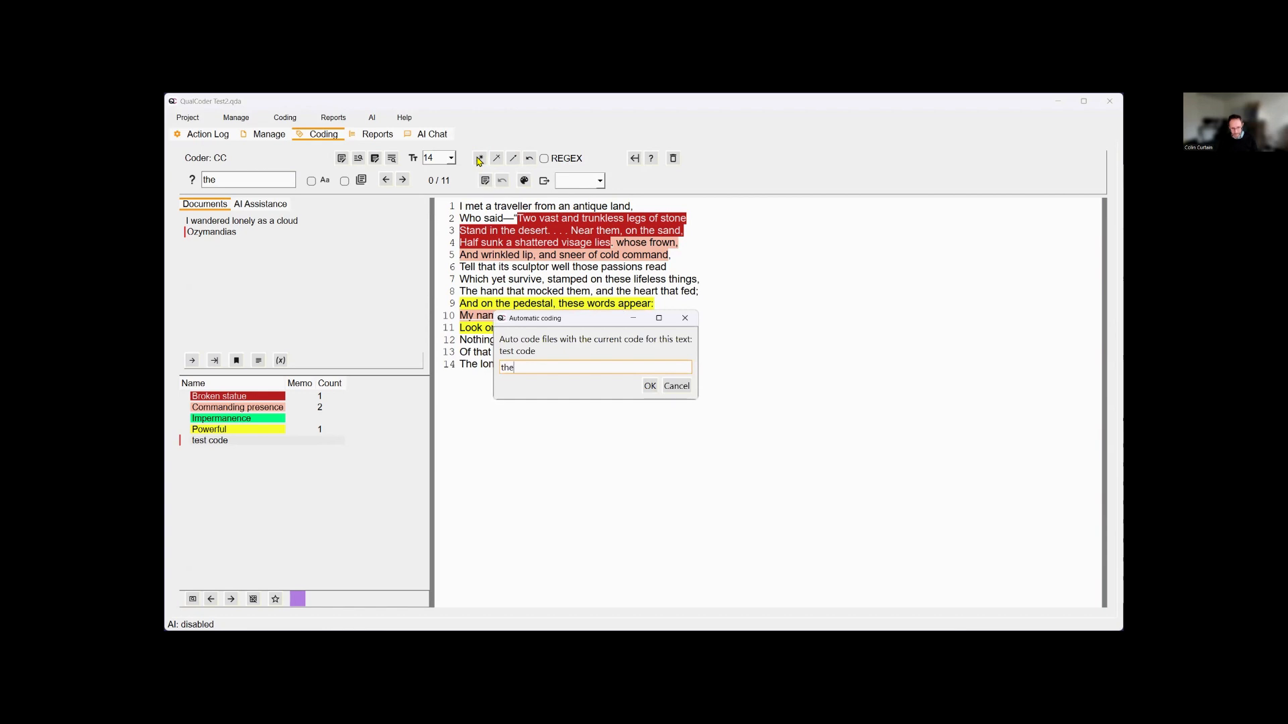
click(649, 387)
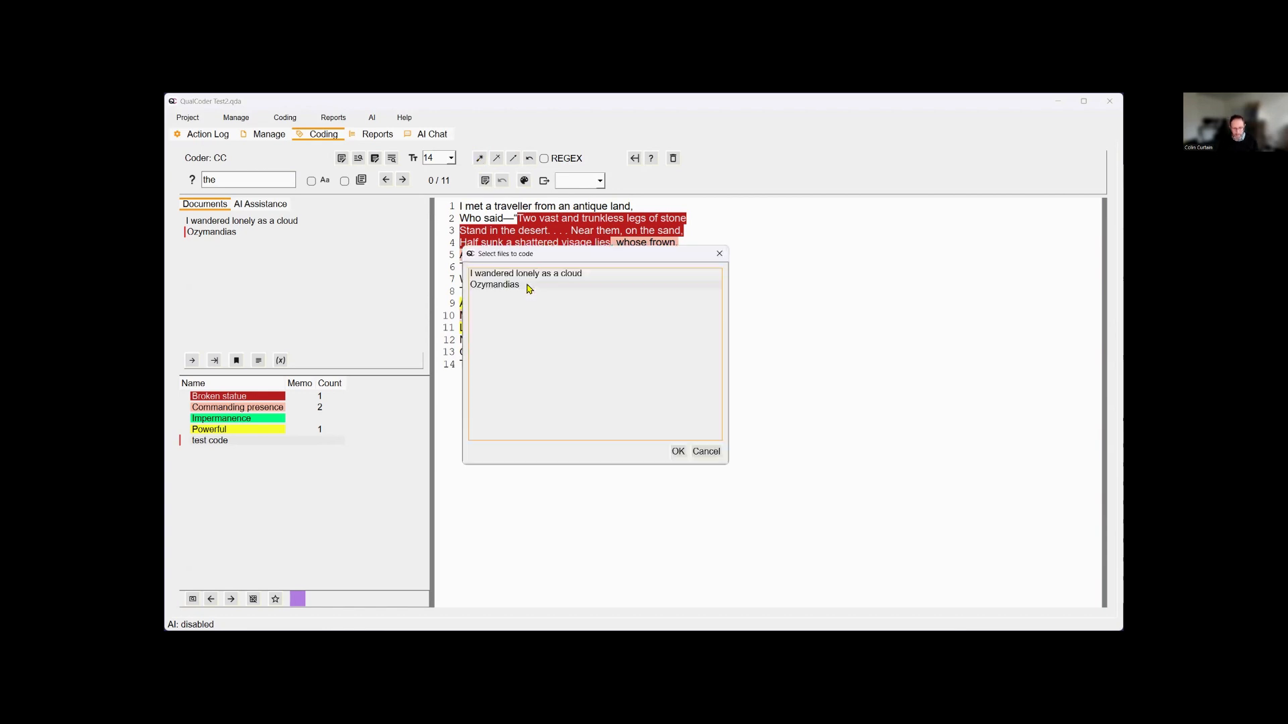
click(676, 452)
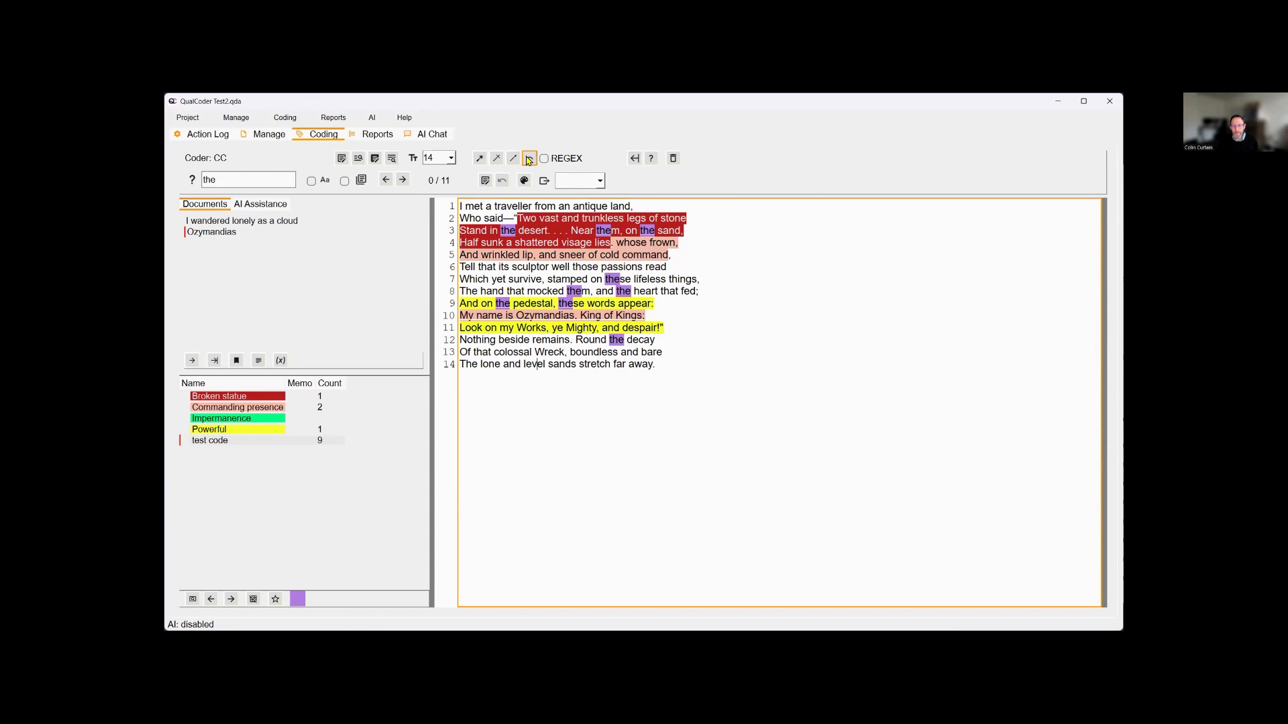
Undo the all-matches automatic coding of "the" with test code.
click(529, 159)
click(546, 293)
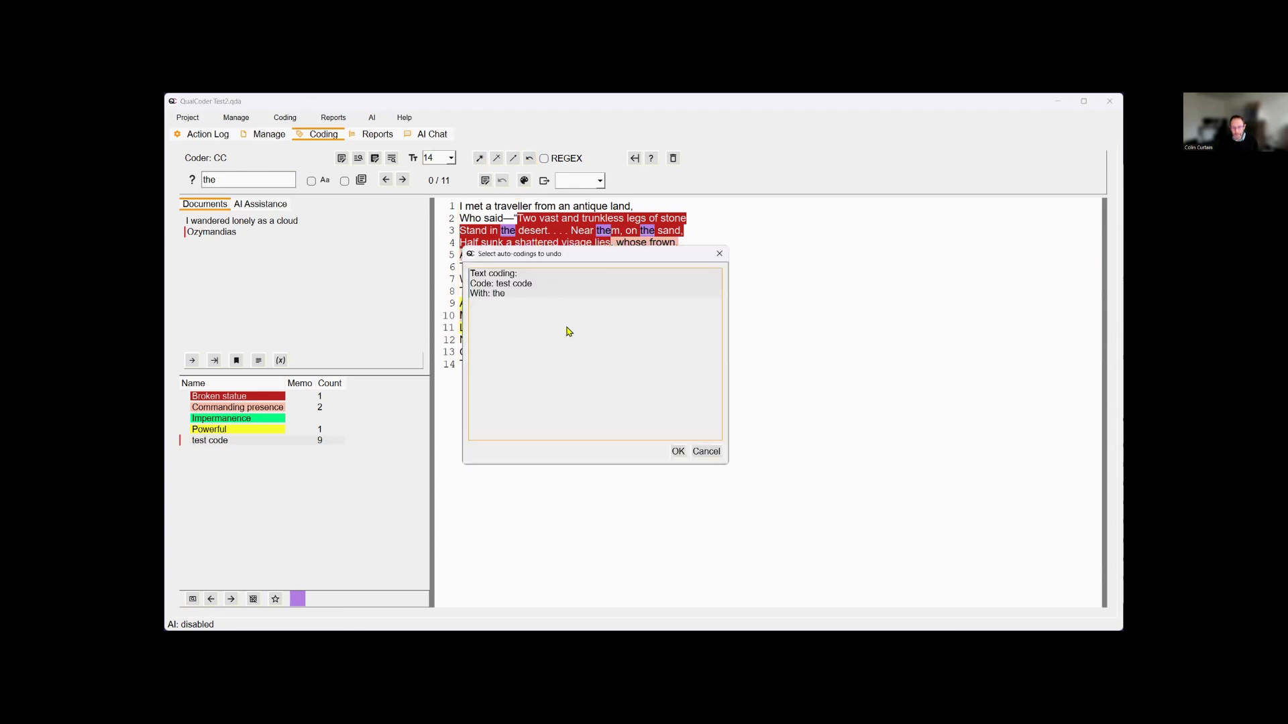
click(678, 453)
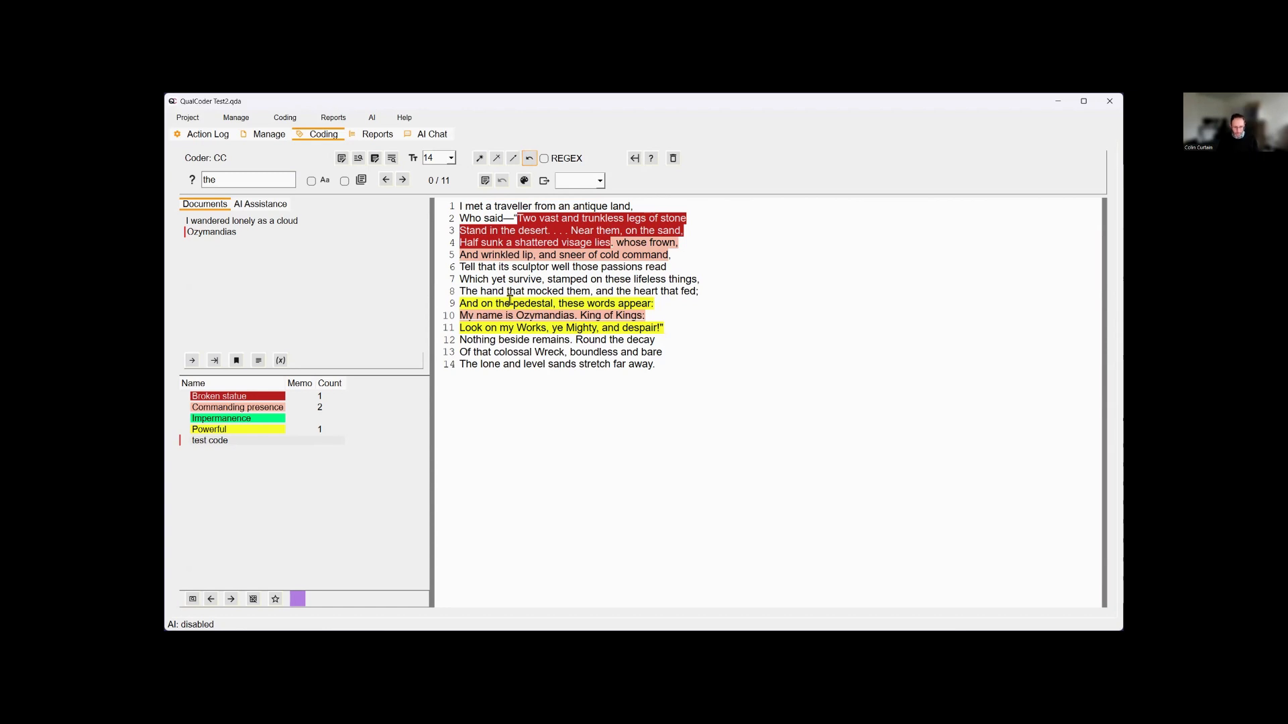
Open the code relations report for the coded text files.
mouse_move(530, 301)
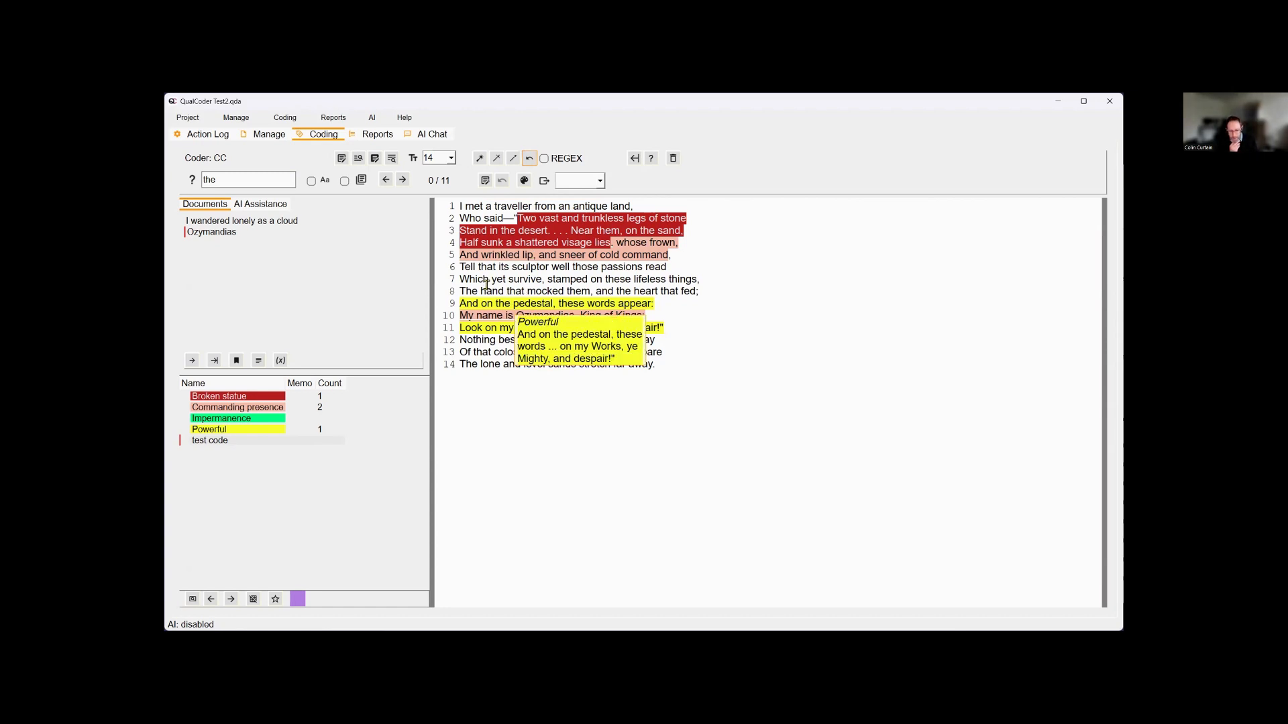
mouse_move(479, 279)
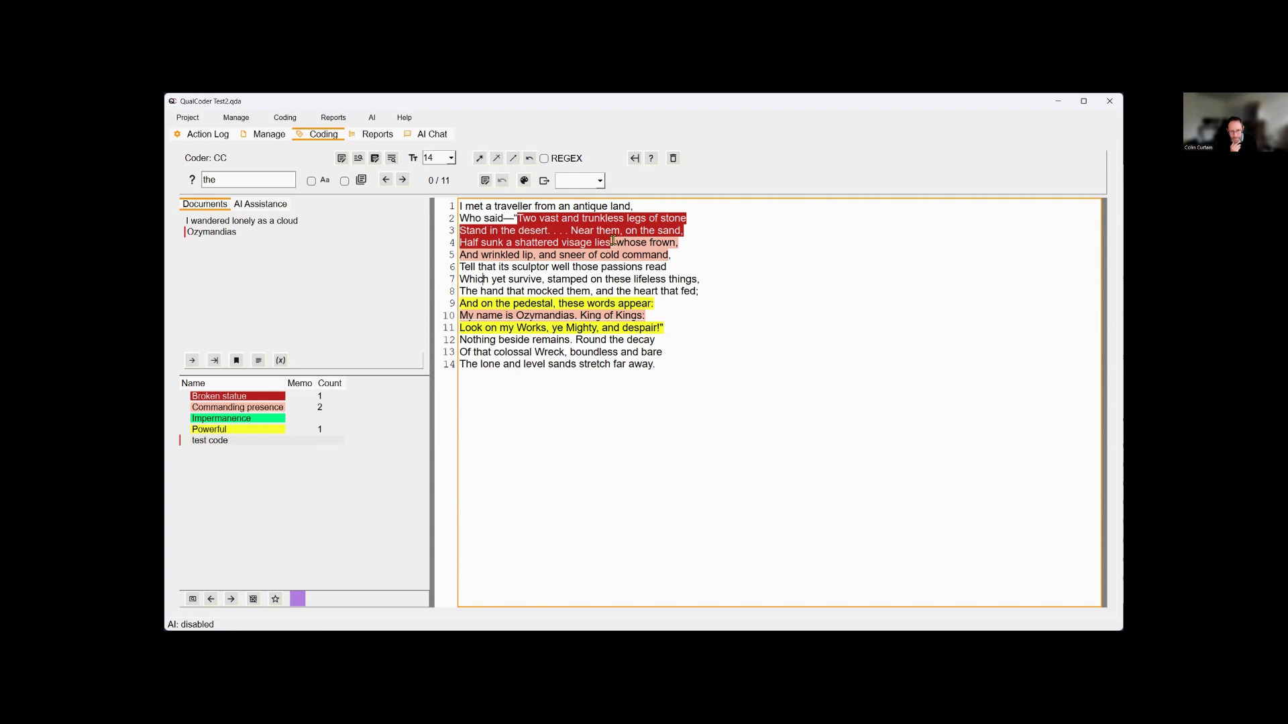
click(339, 120)
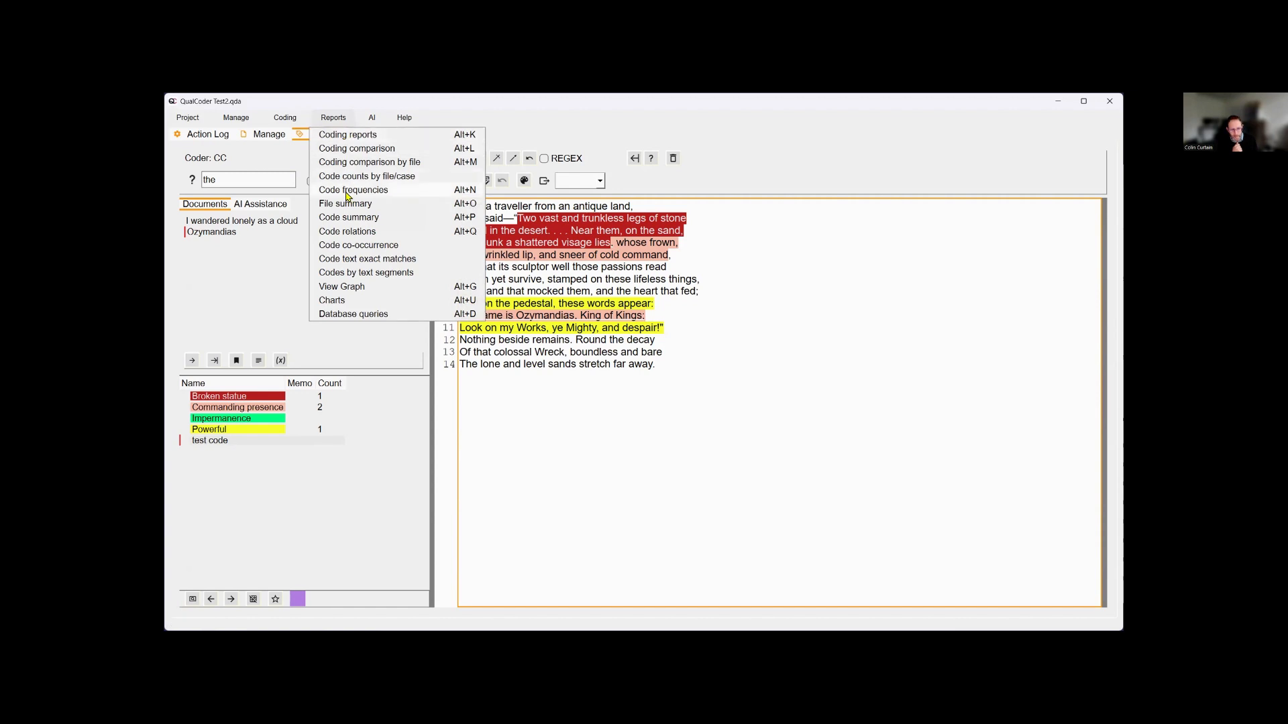
click(351, 232)
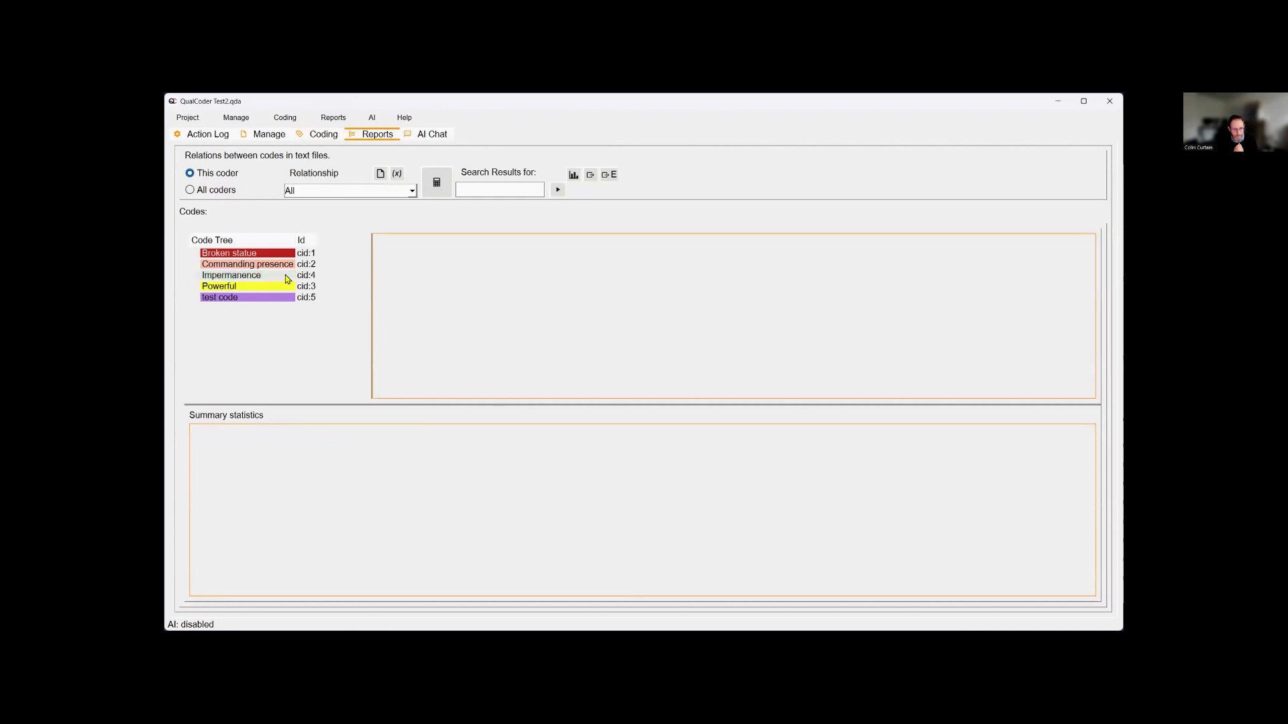
Limit the code relations report to the Ozymandias file and select all codes from Broken statue to test code.
click(380, 175)
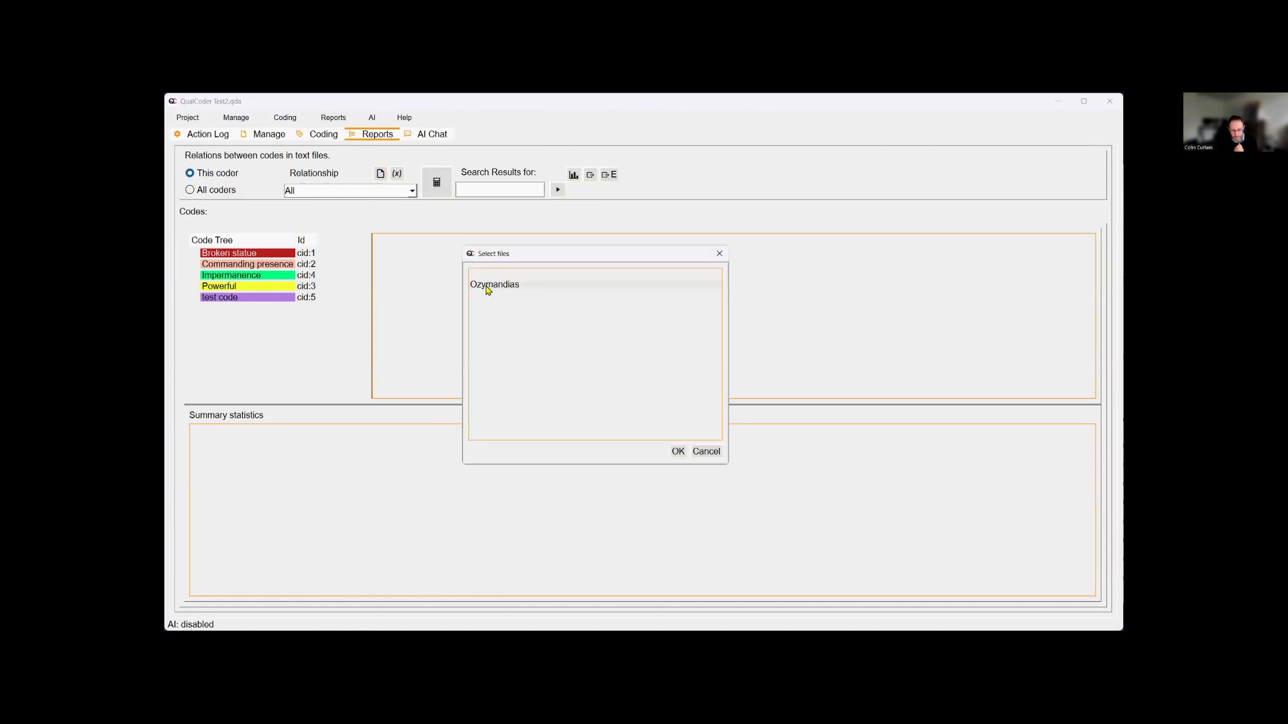
click(676, 451)
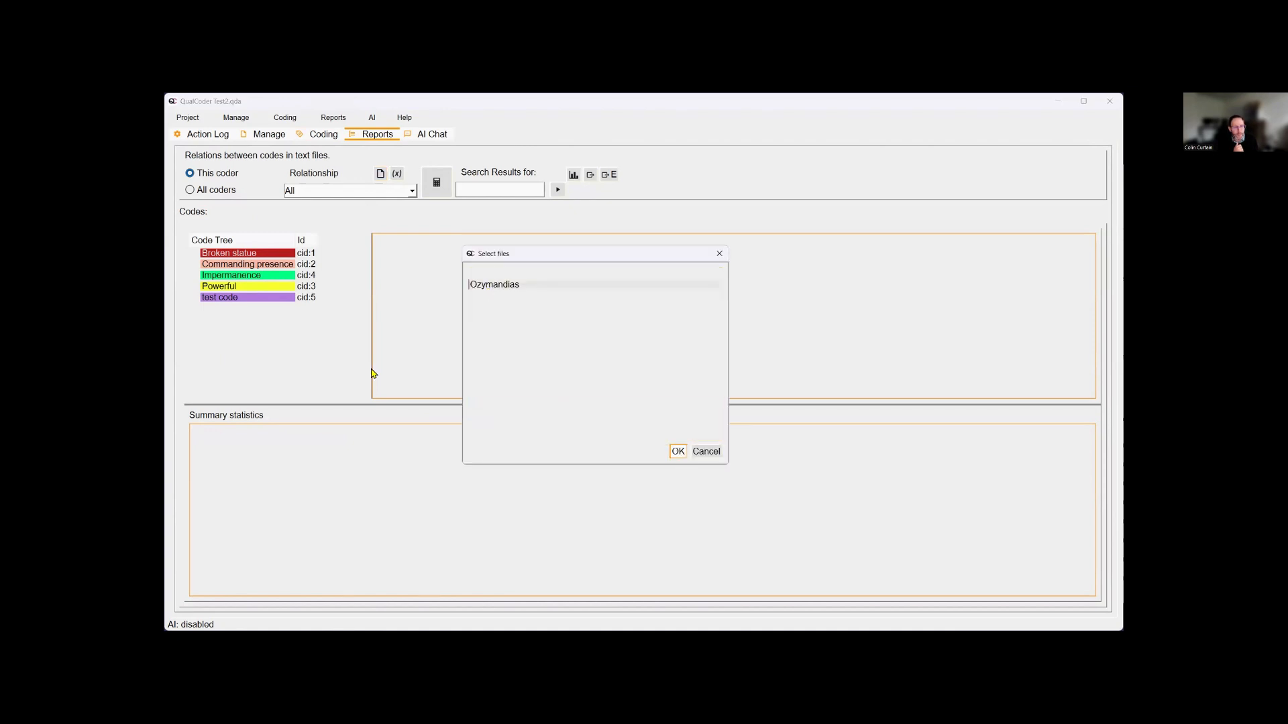
click(207, 254)
drag(207, 265, 220, 320)
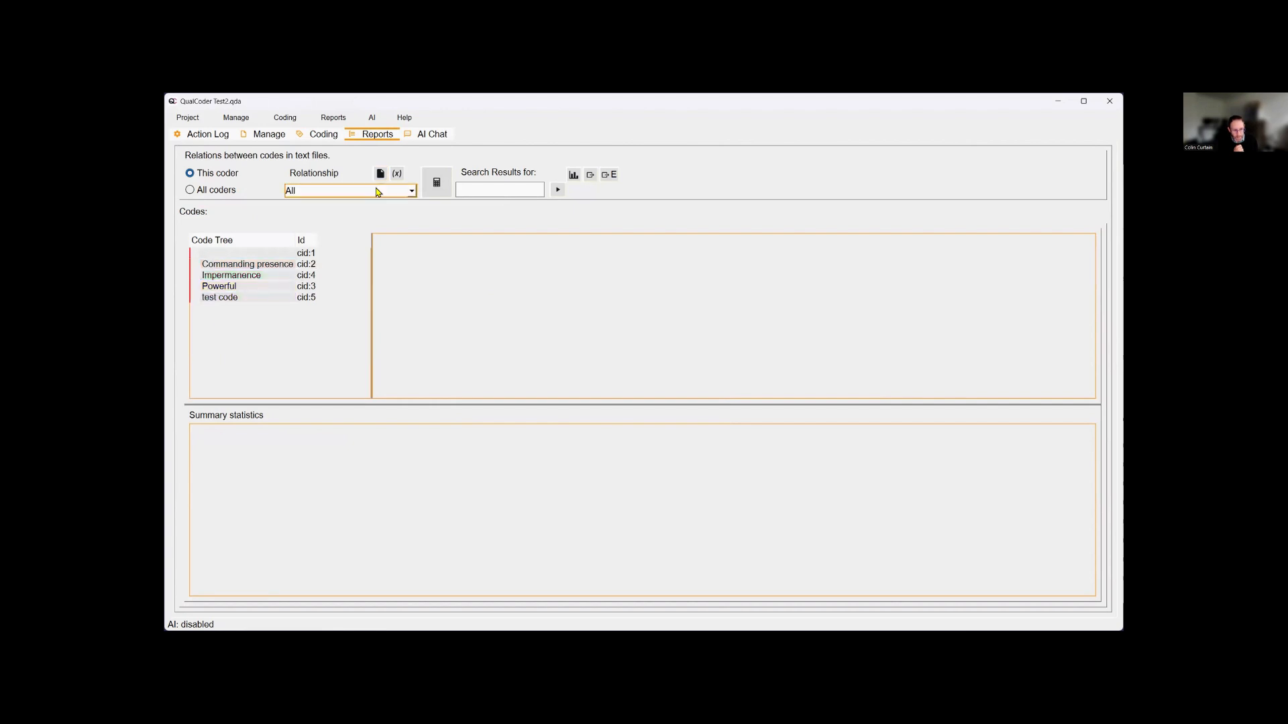
Calculate the relations between the selected codes and widen the results table against the code tree.
click(440, 184)
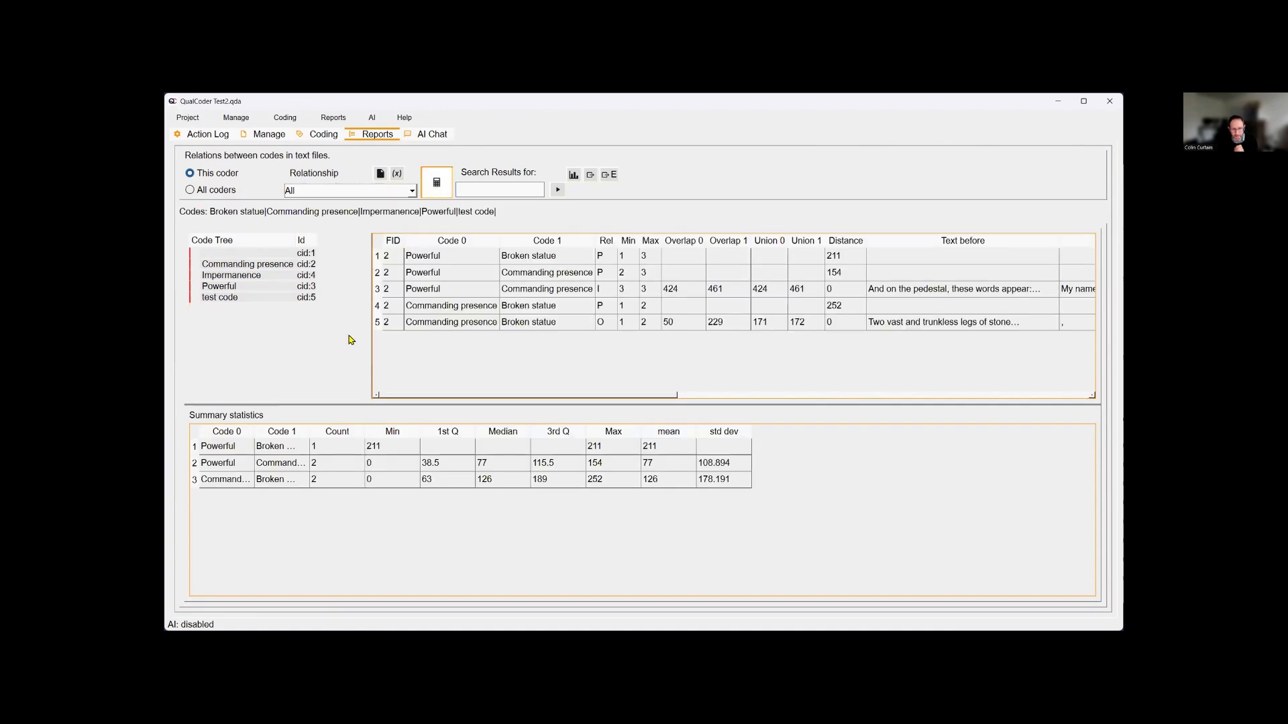
drag(372, 330, 338, 328)
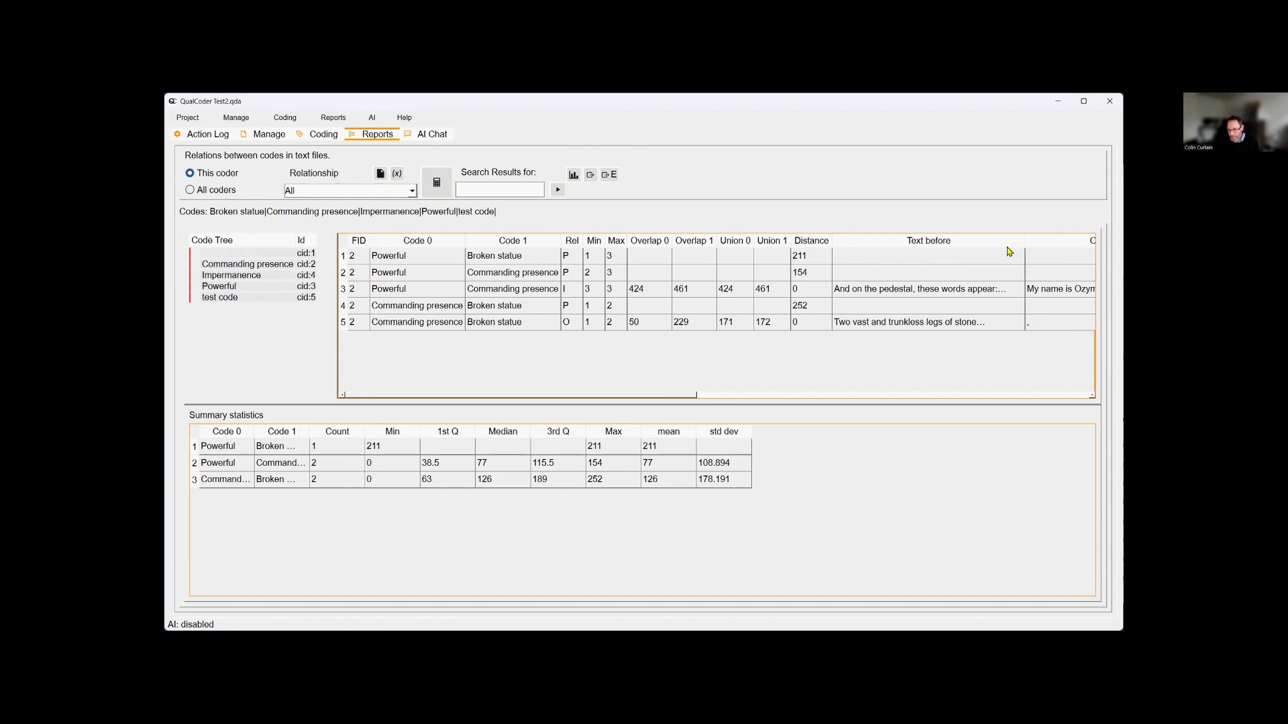
Narrow the Text before, Overlap and Text after columns of the relations results and look through the remaining columns.
drag(1022, 240, 945, 240)
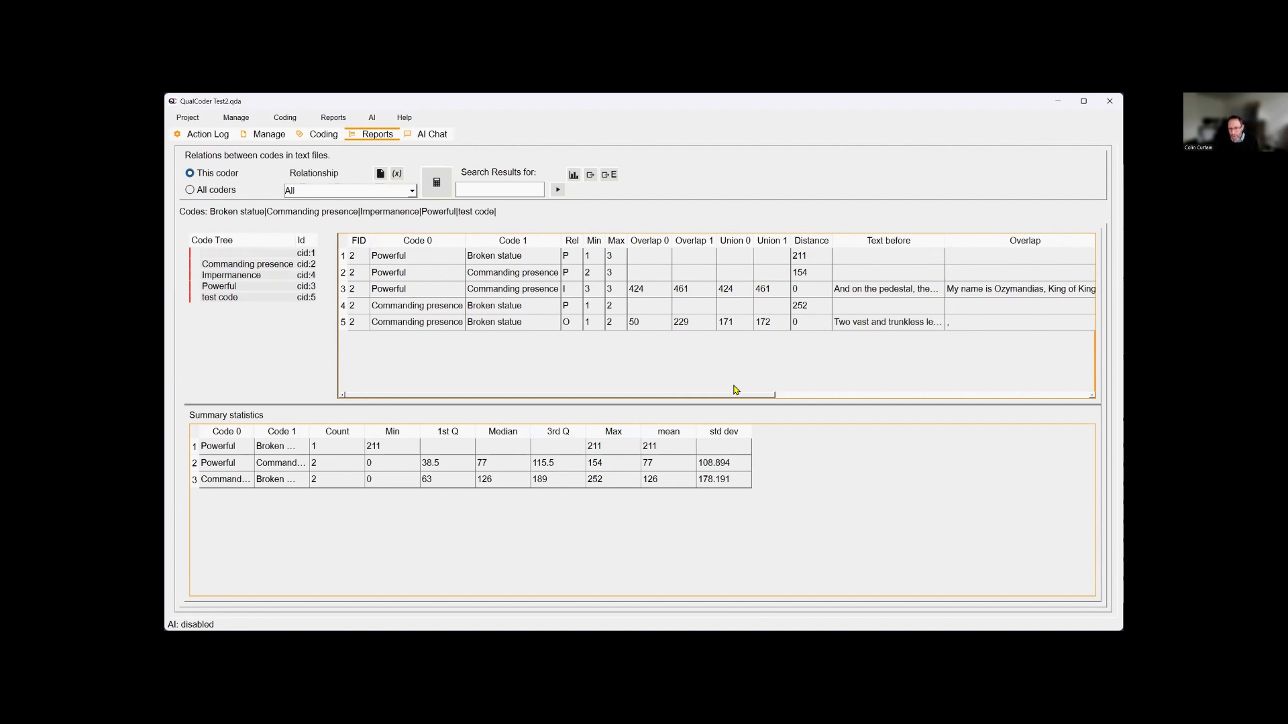
drag(717, 398, 838, 398)
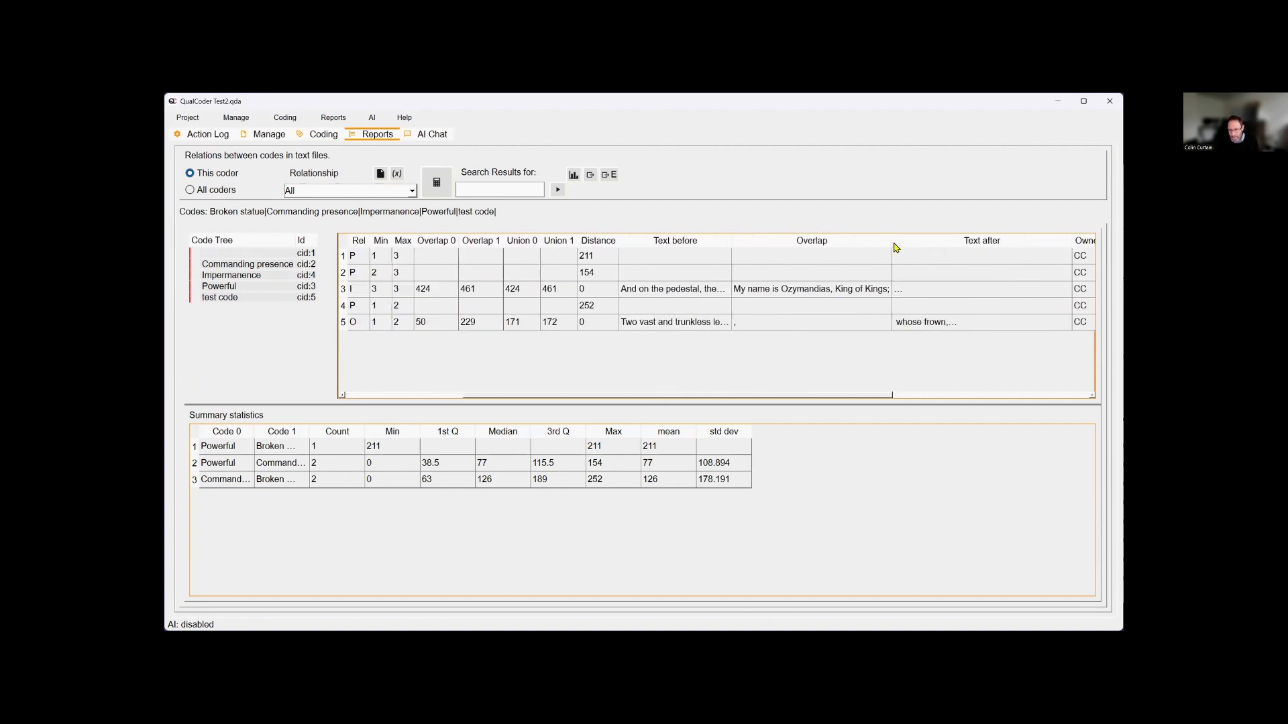
drag(891, 240, 832, 253)
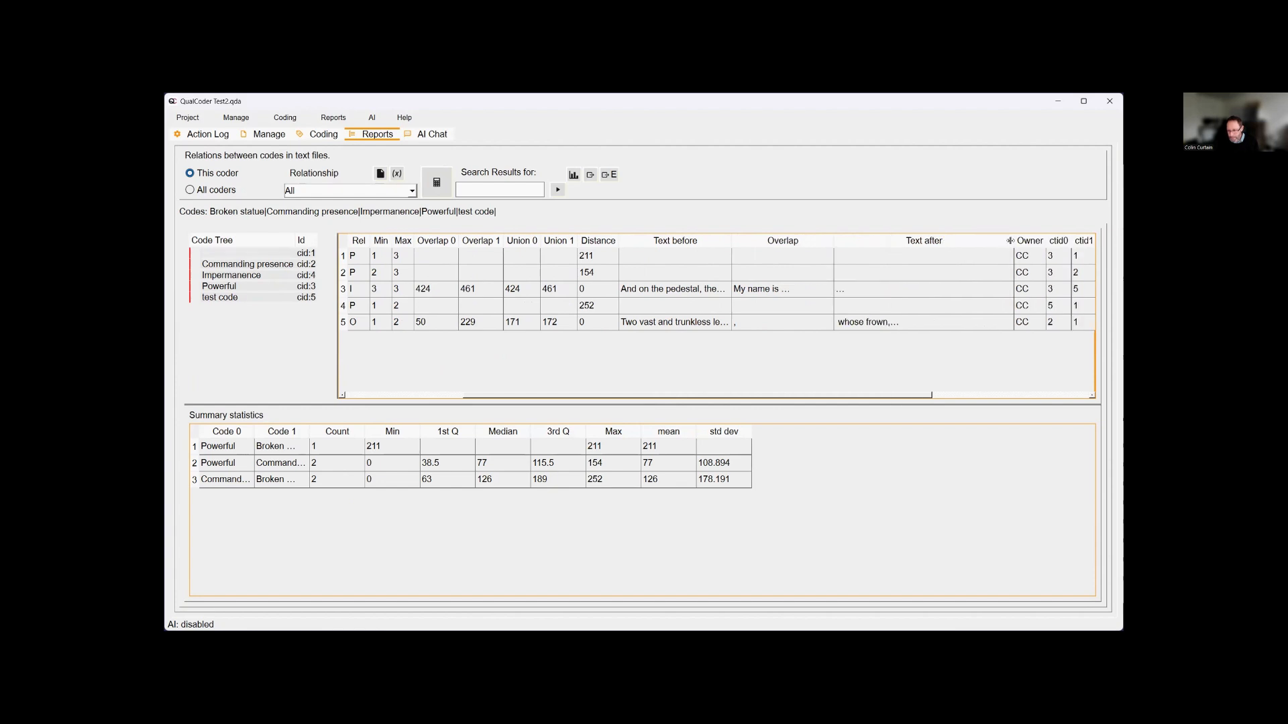
drag(1013, 241, 972, 240)
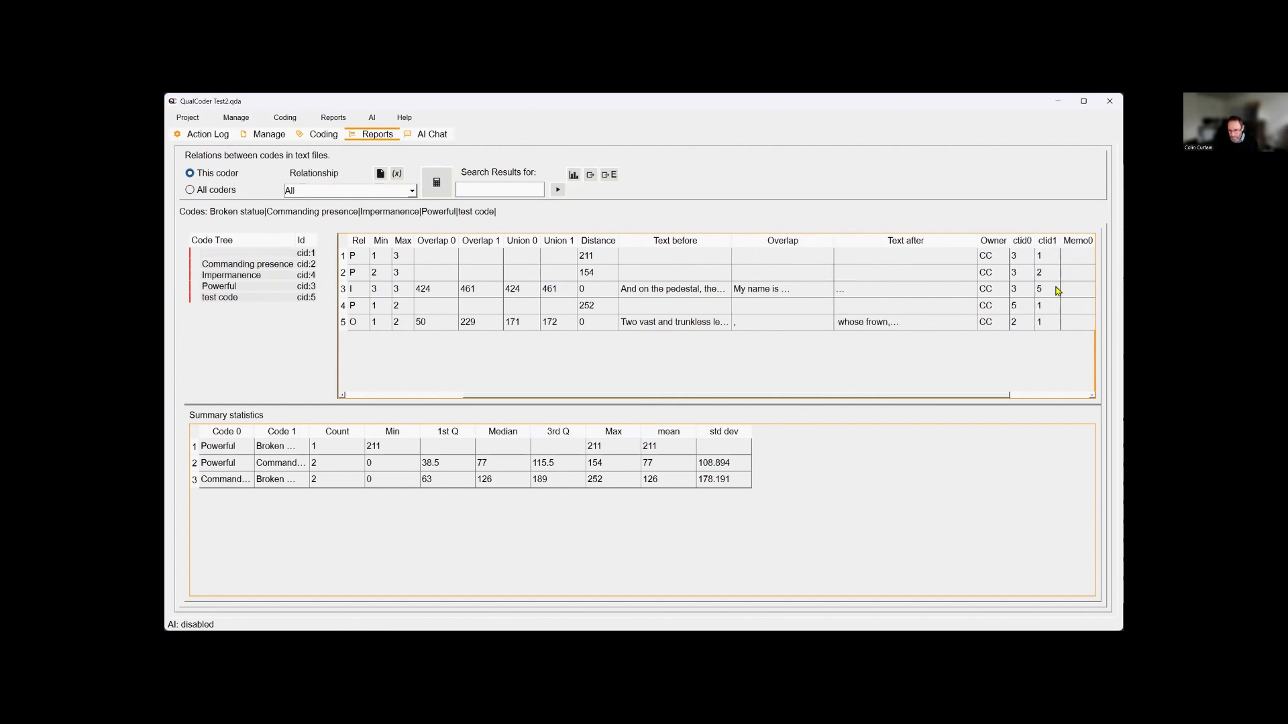
scroll(919, 397, right, 2)
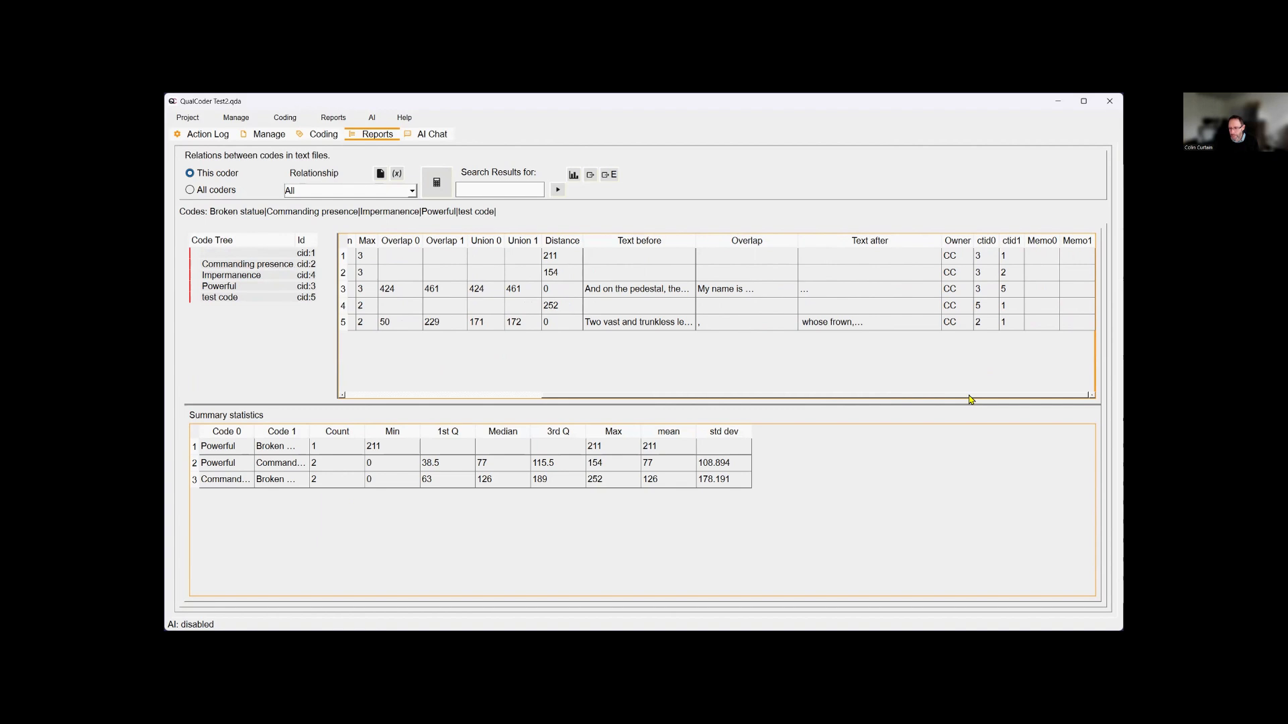
drag(969, 400, 771, 409)
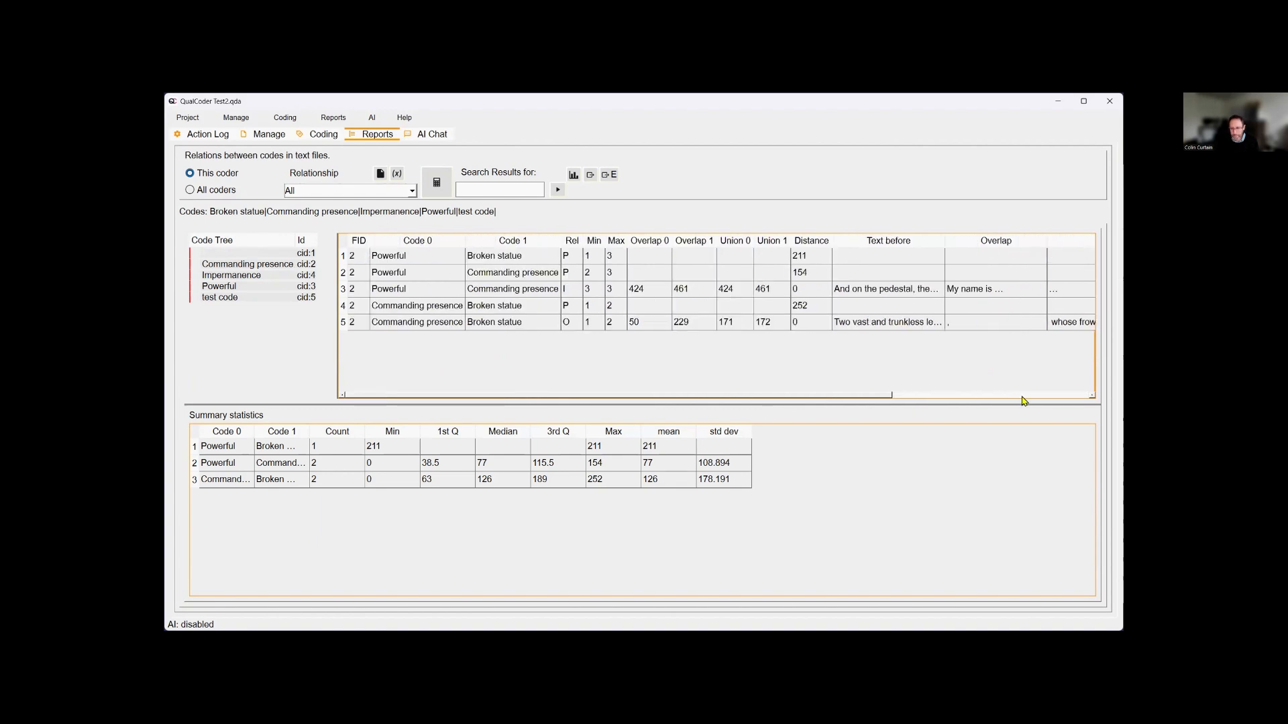
drag(1022, 397, 632, 393)
Compare the code relations results with the coded passages in the Ozymandias text.
click(321, 136)
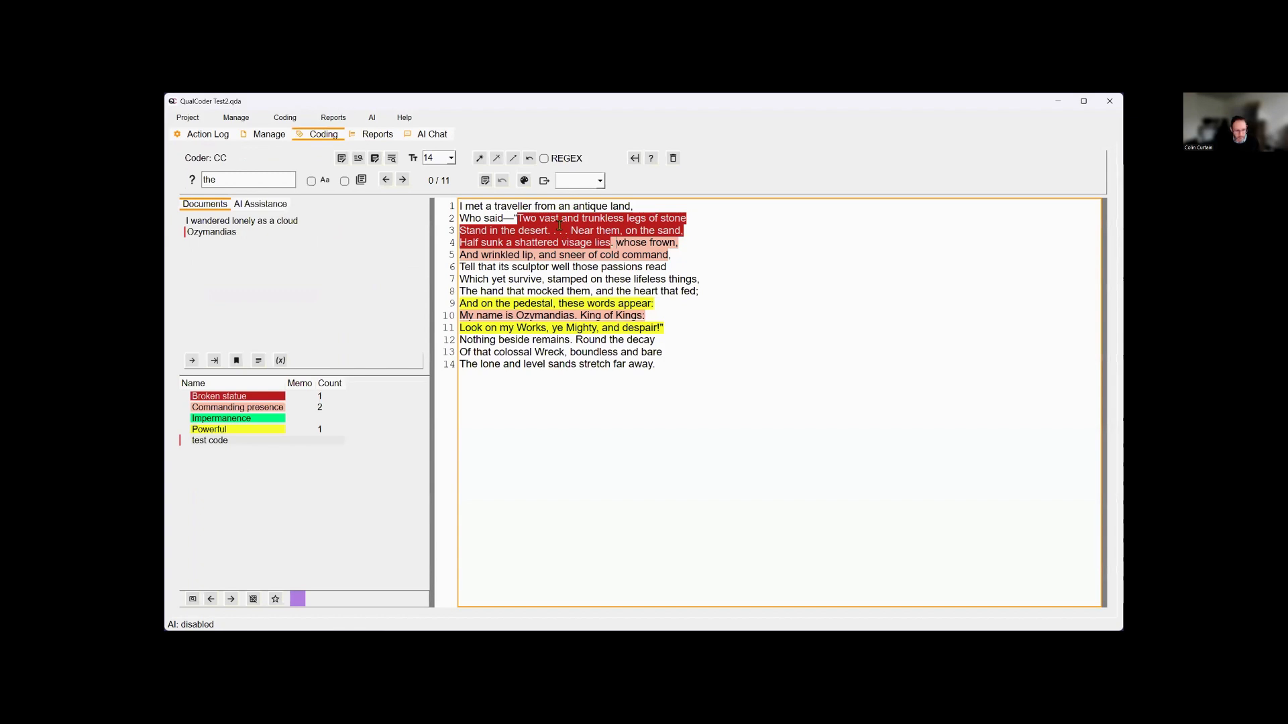
mouse_move(559, 225)
click(374, 138)
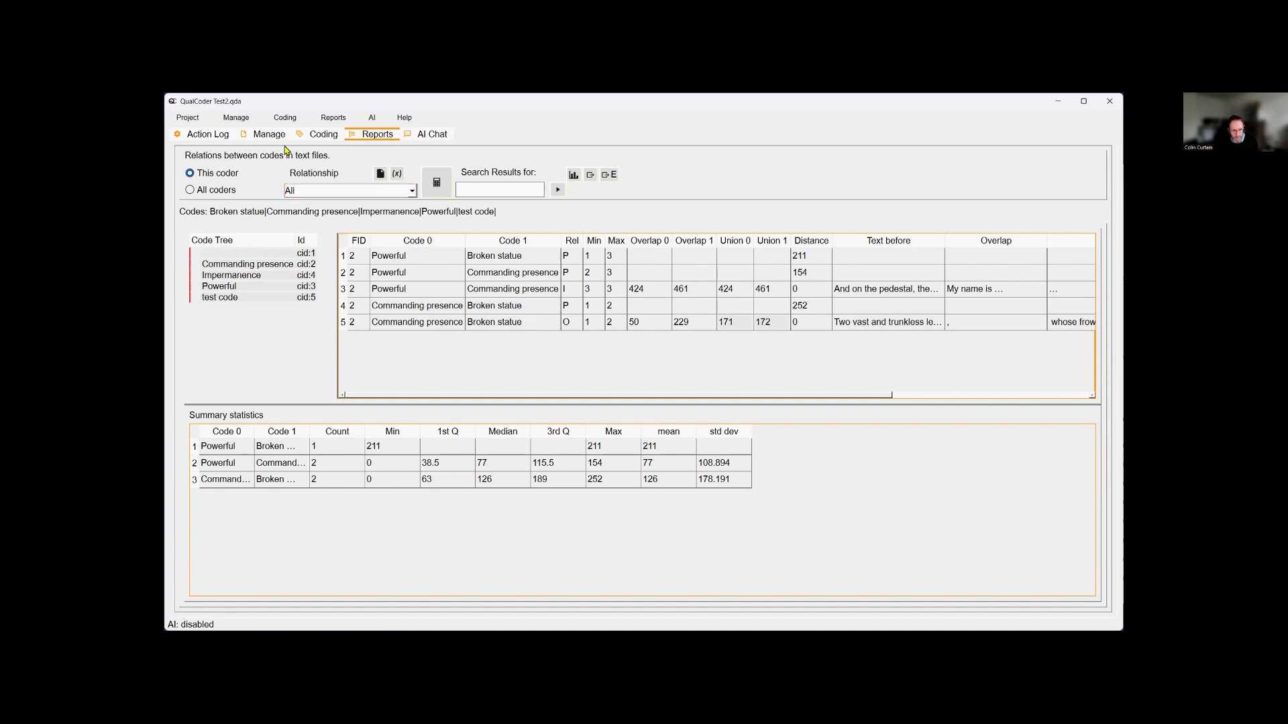
click(323, 136)
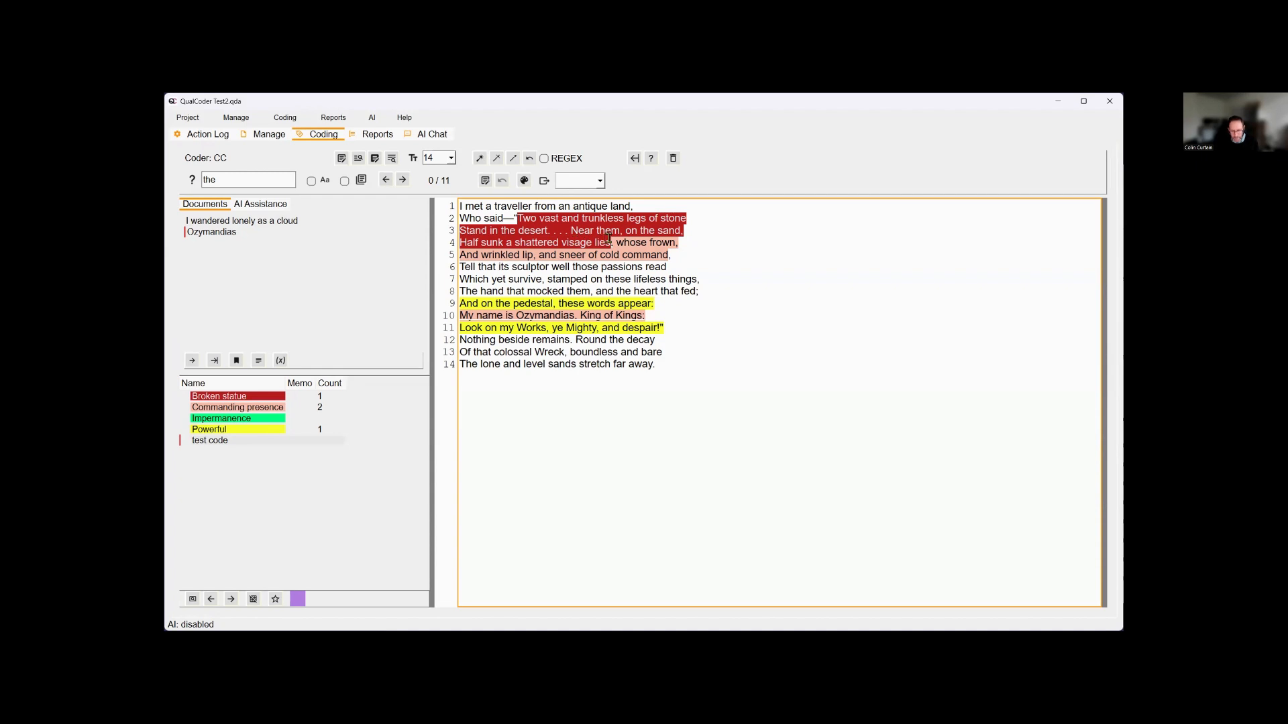
mouse_move(608, 238)
key(ctrl+4)
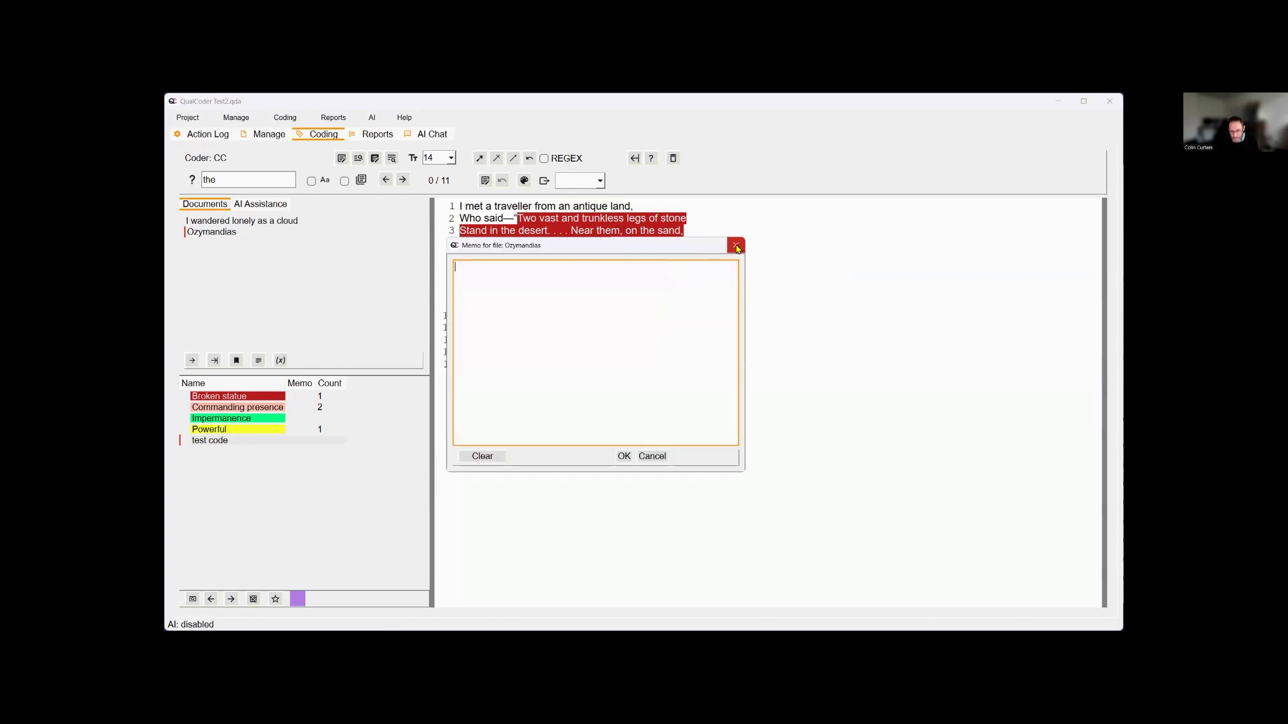
key(Escape)
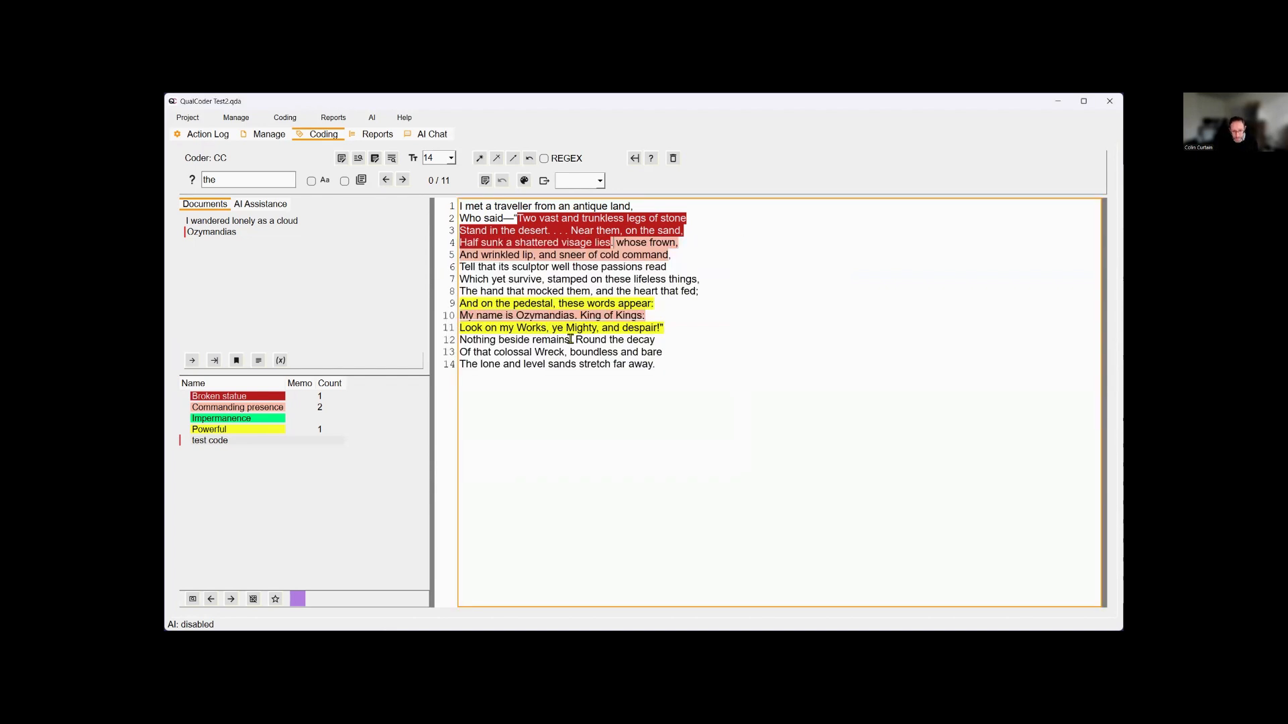
key(shift+4)
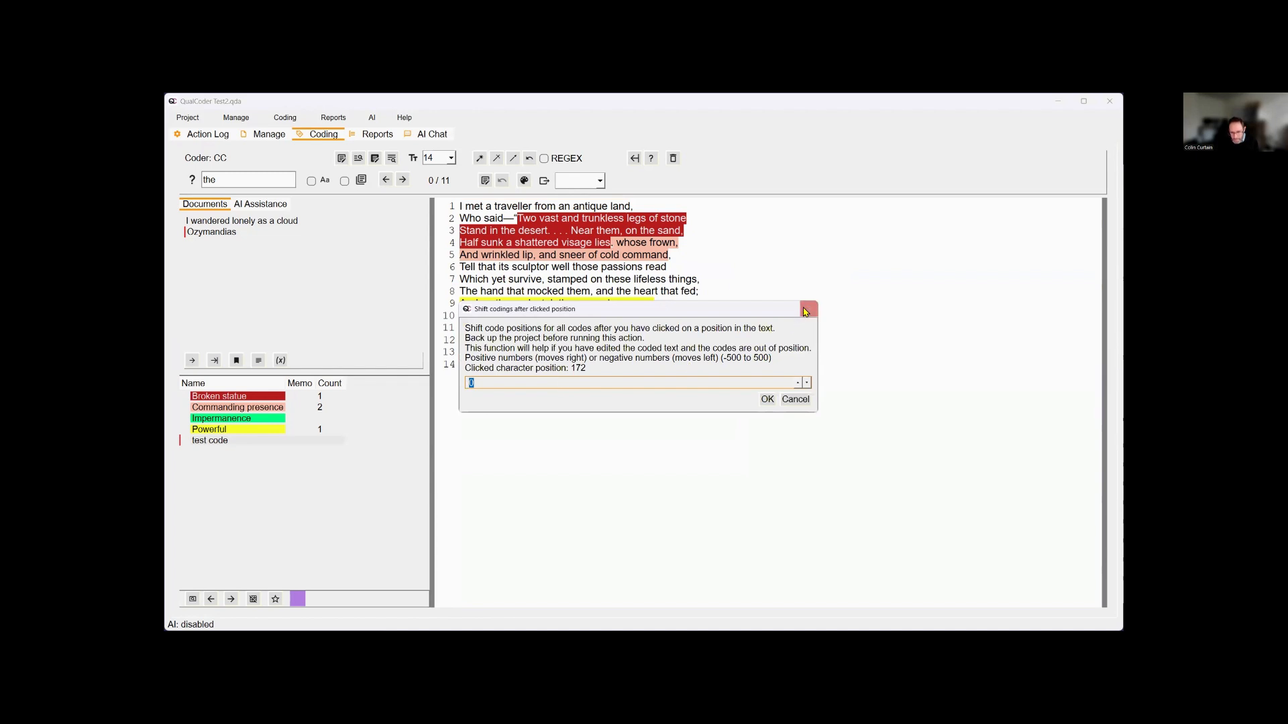
key(Escape)
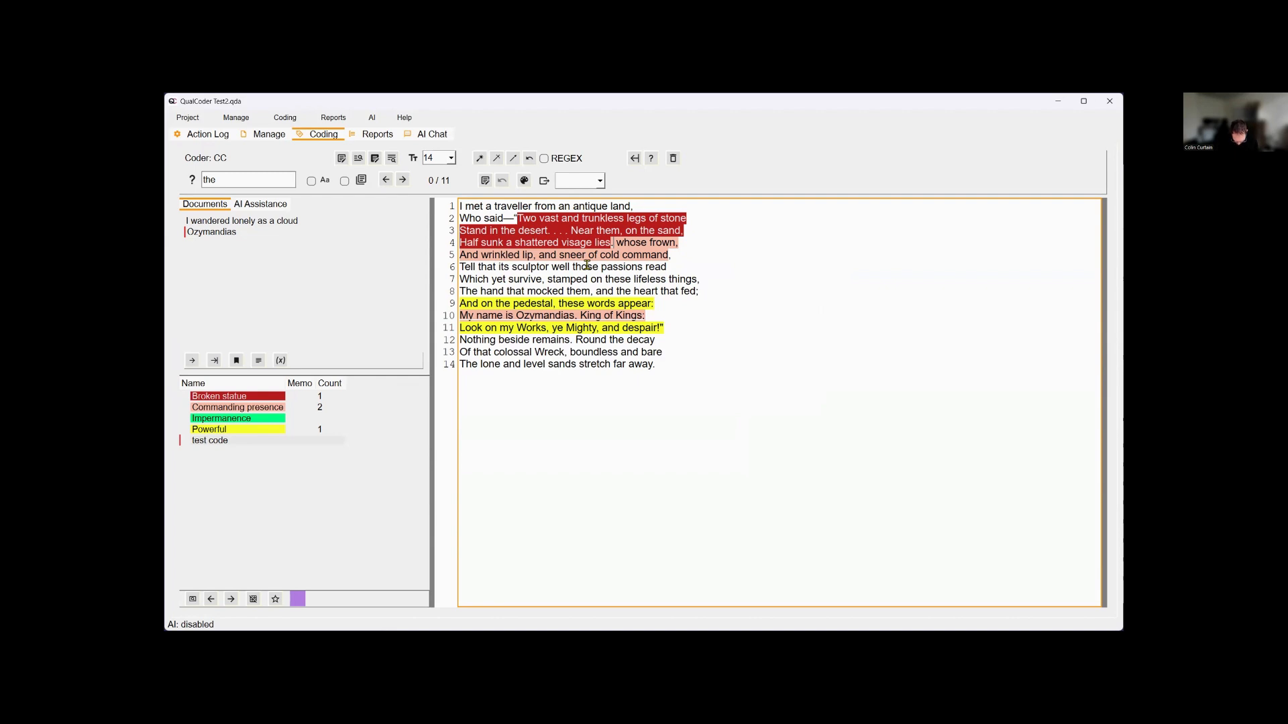
Check the character positions on both sides of the comma after "visage lies" in line 4 of Ozymandias.
key(shift+3)
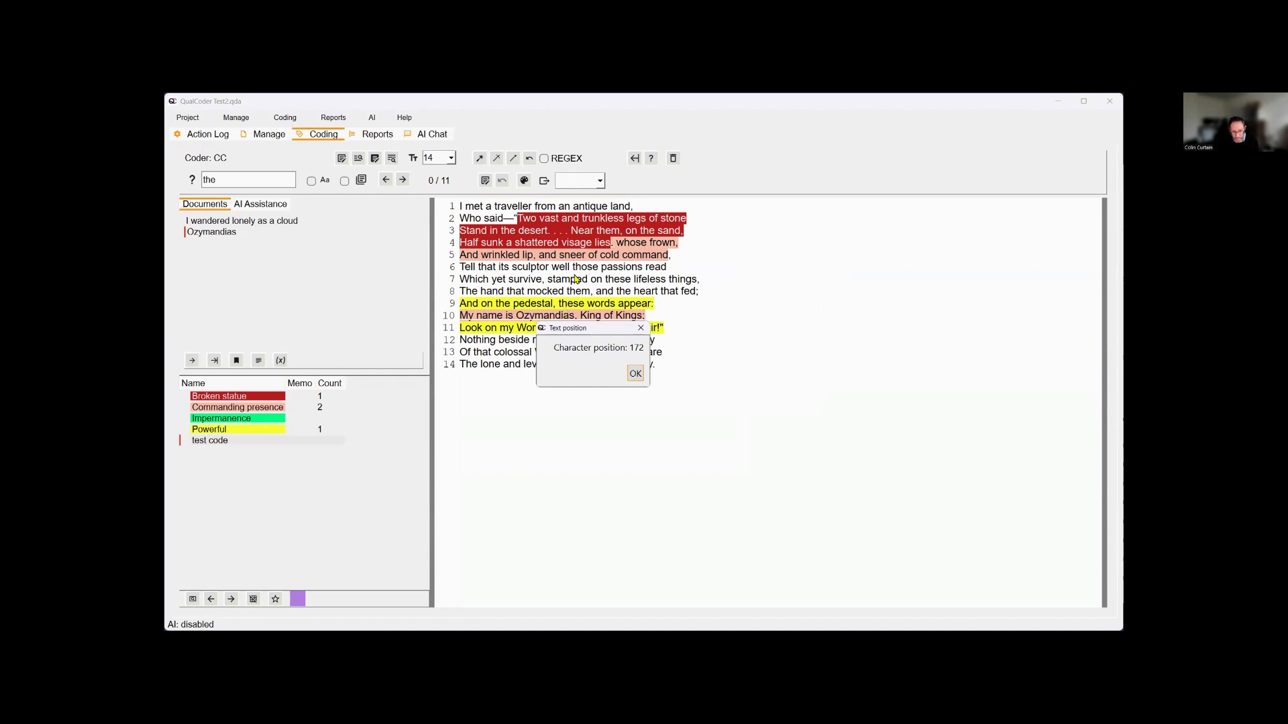
click(634, 371)
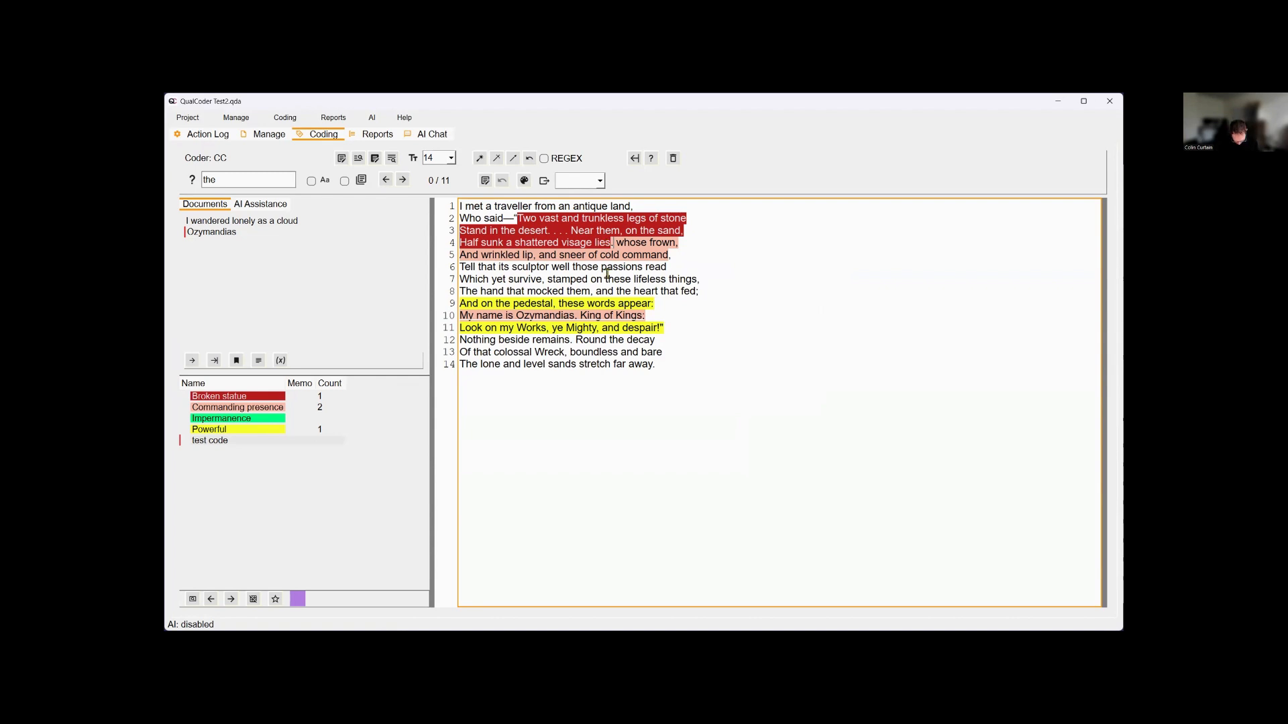
key(shift+1)
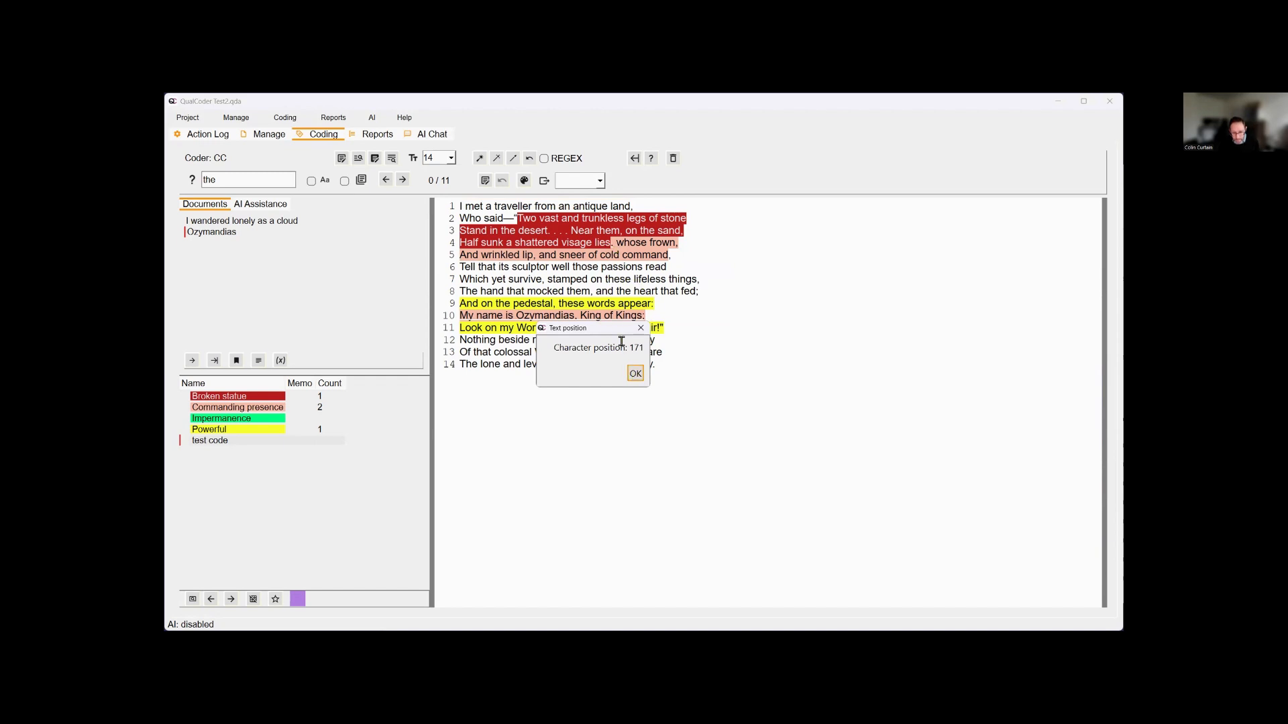
key(Return)
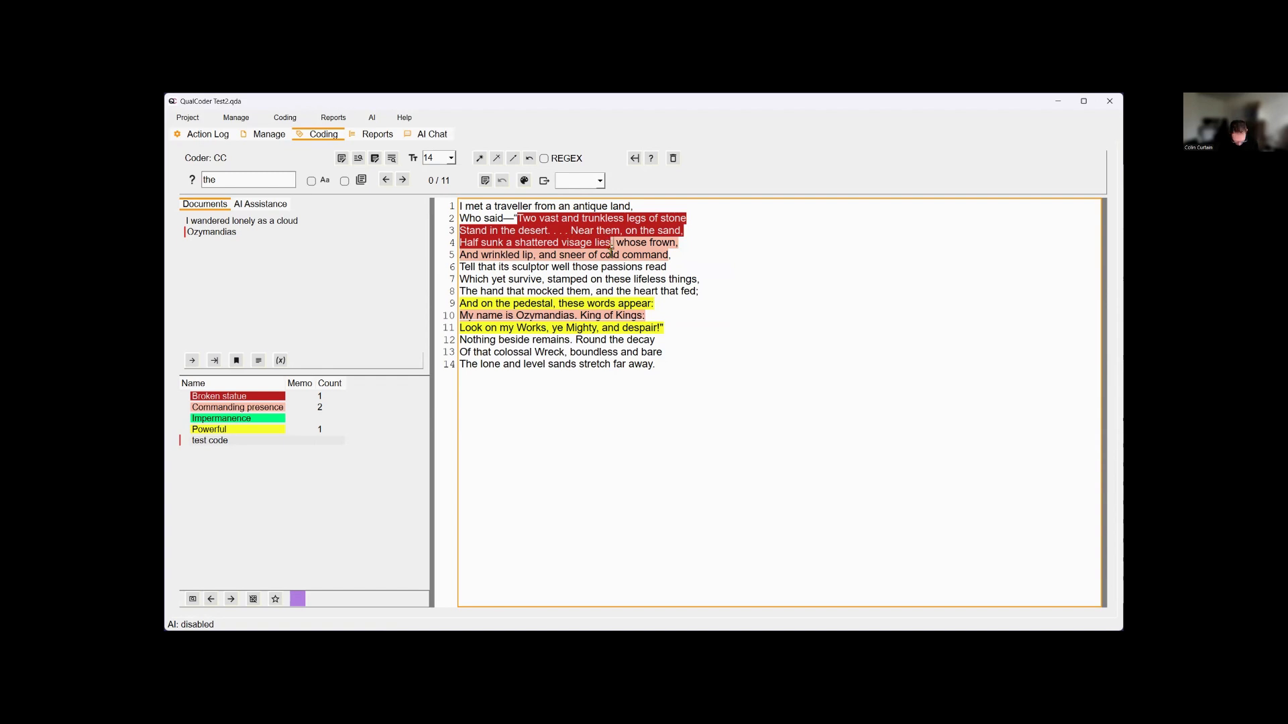
key(shift+1)
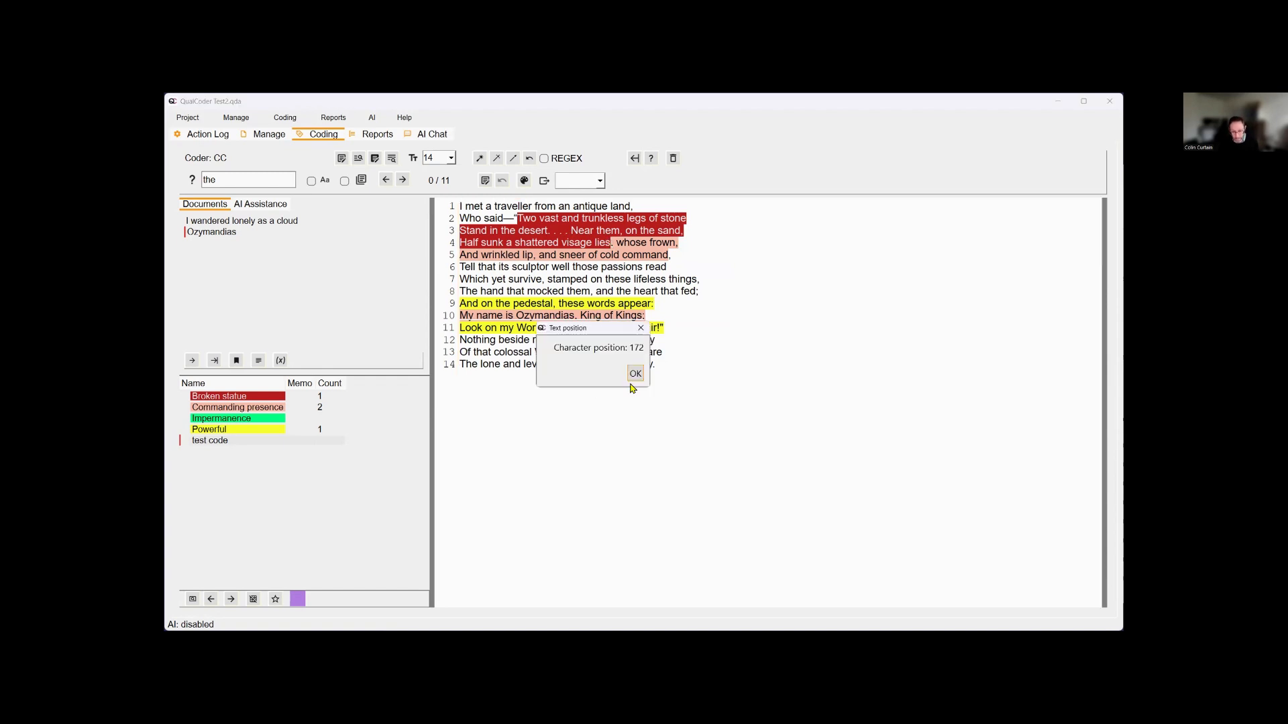
click(634, 375)
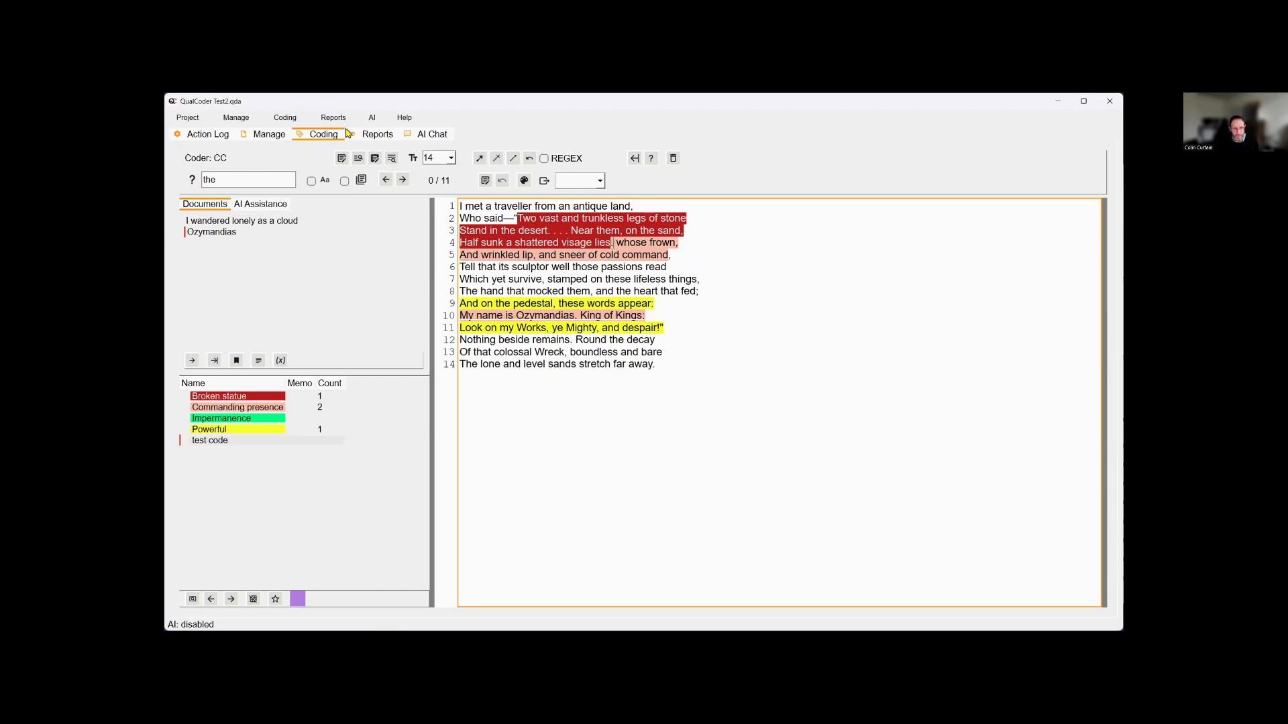
Check the character positions around the start of the Broken statue passage and at the end of "sneer of cold command" against the relations report.
click(379, 139)
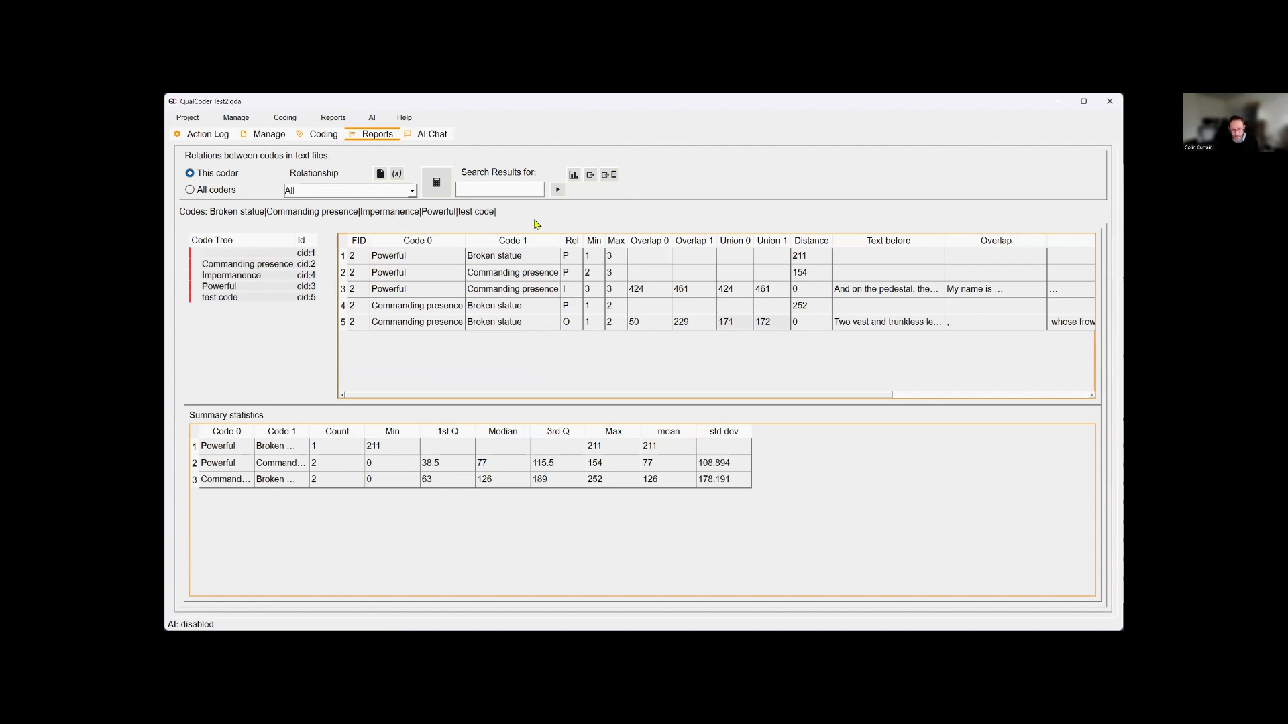
click(320, 135)
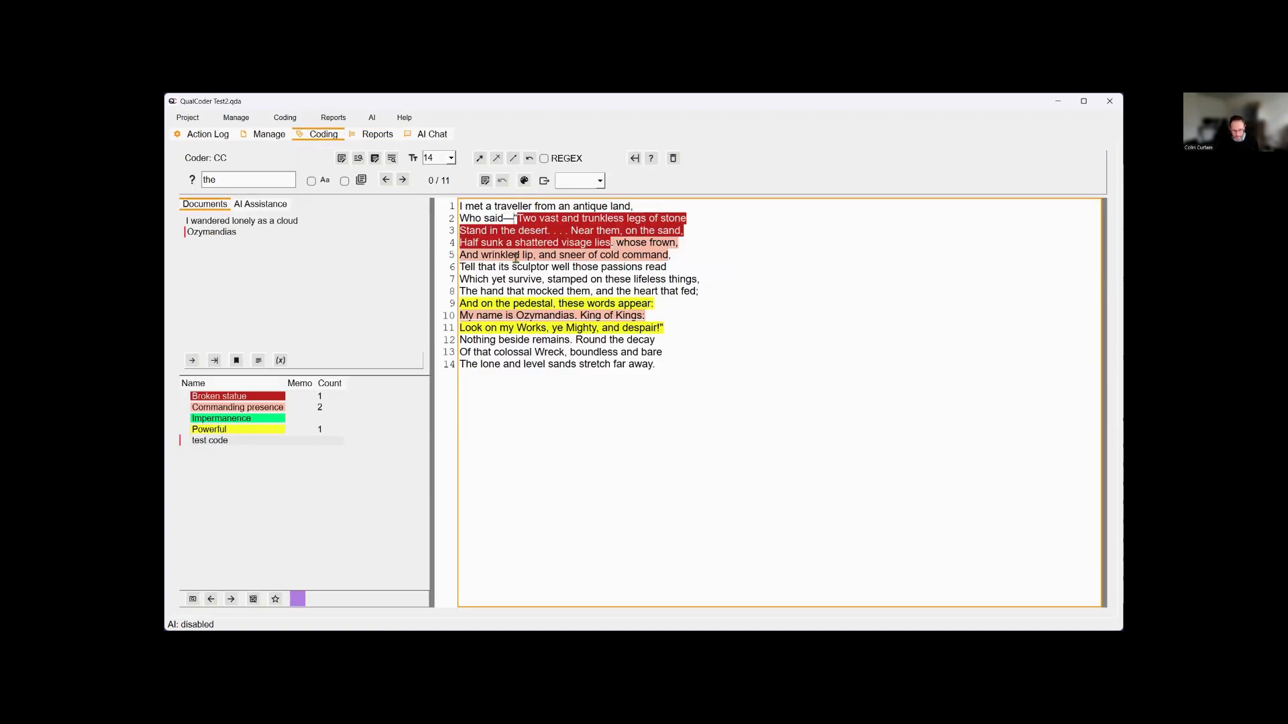
mouse_move(515, 257)
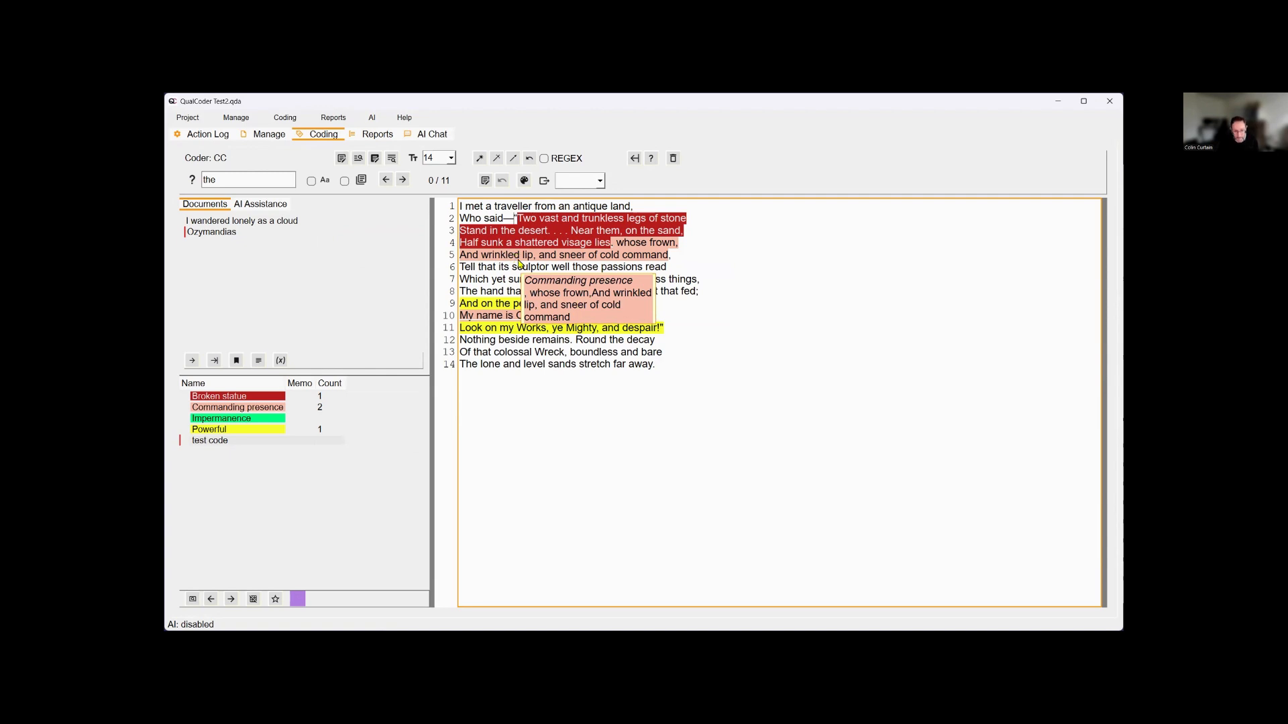
key(shift+1)
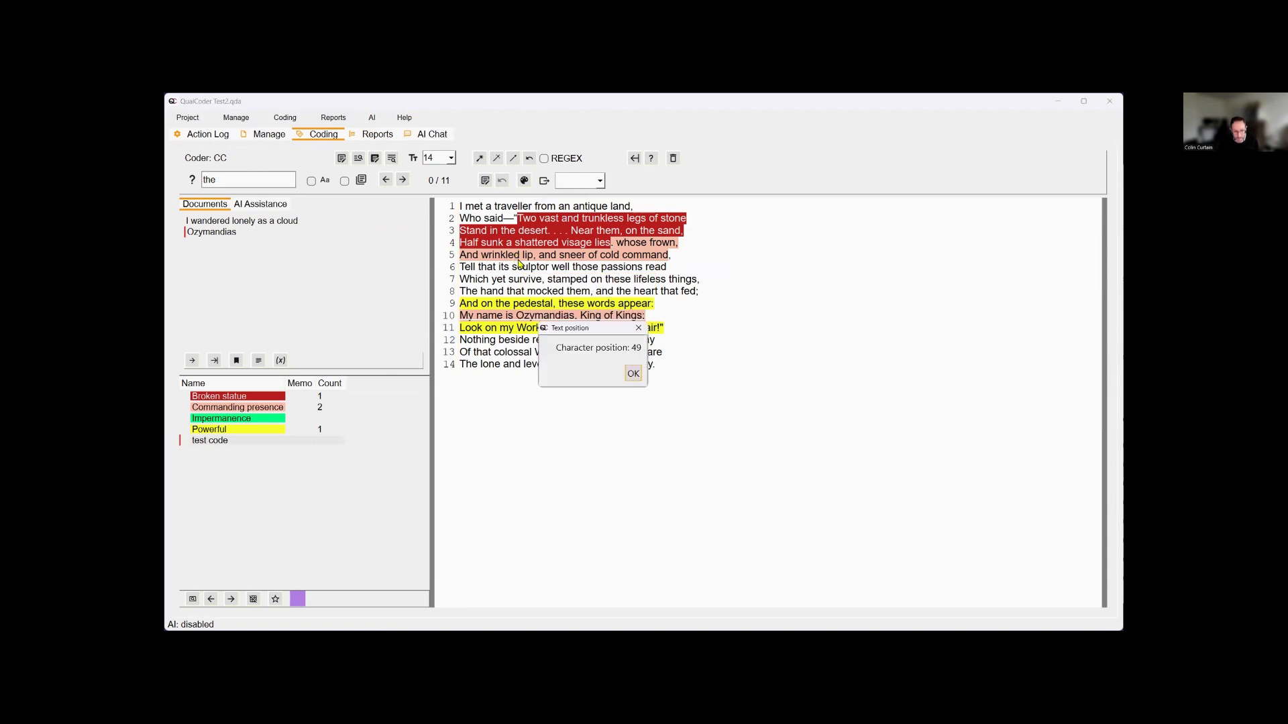
click(636, 328)
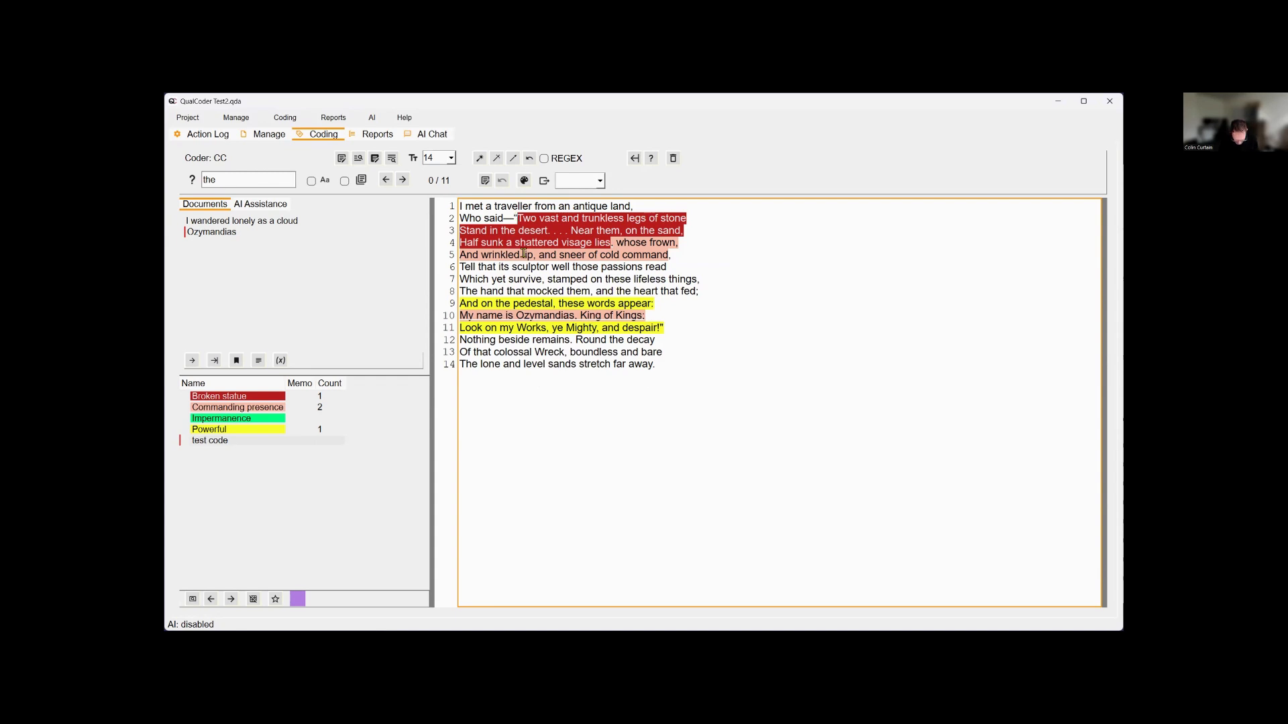
key(shift+1)
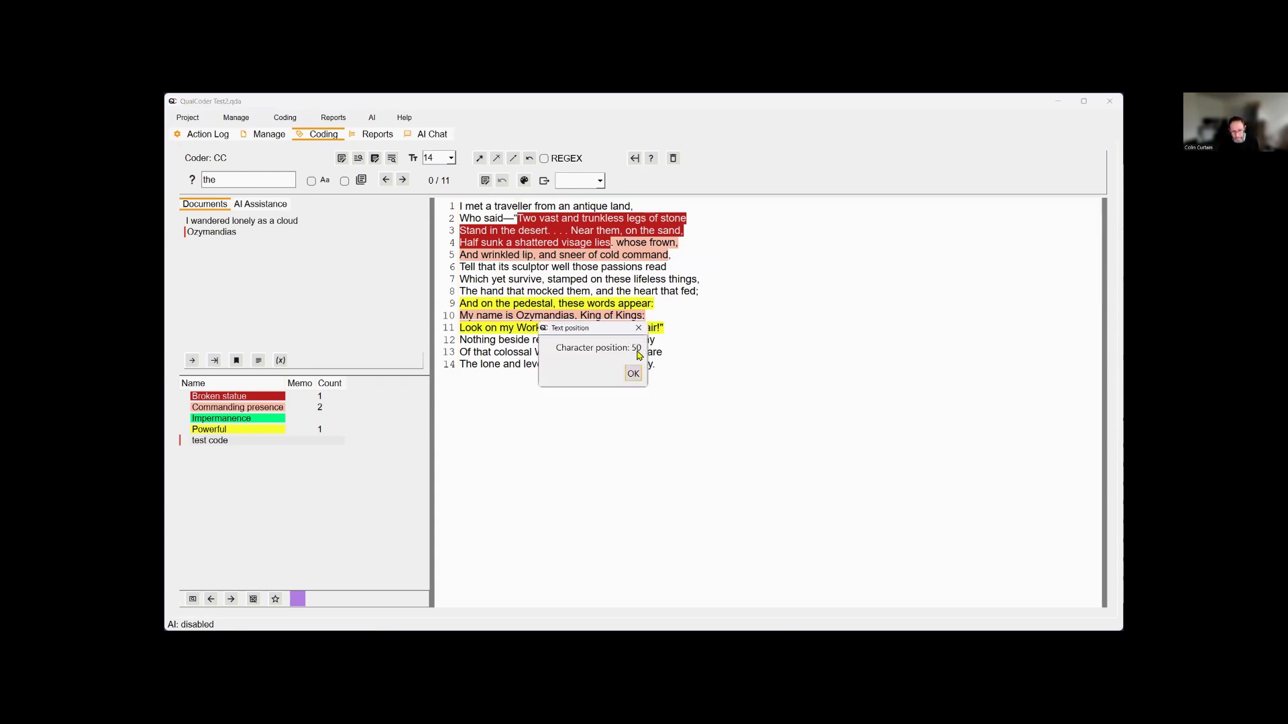
click(634, 373)
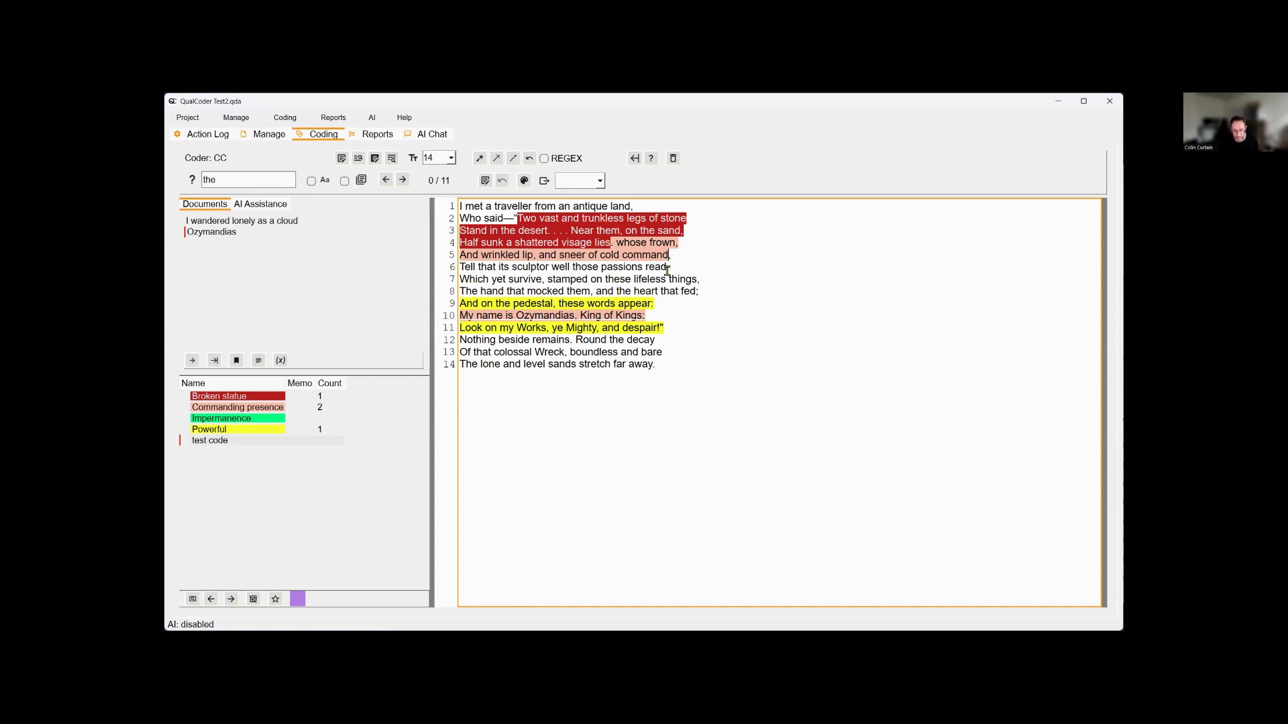
key(shift+1)
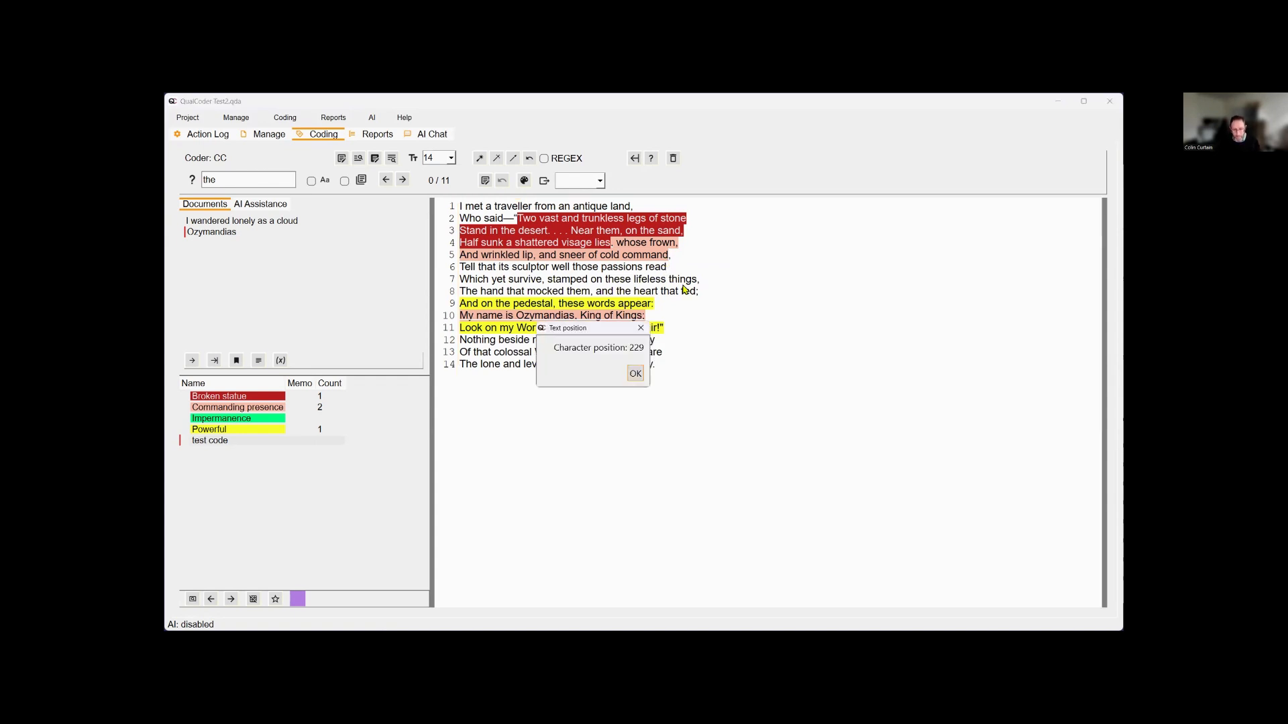
click(634, 375)
Return to the code relations report and examine its overlap, union, distance and surrounding text columns.
click(376, 135)
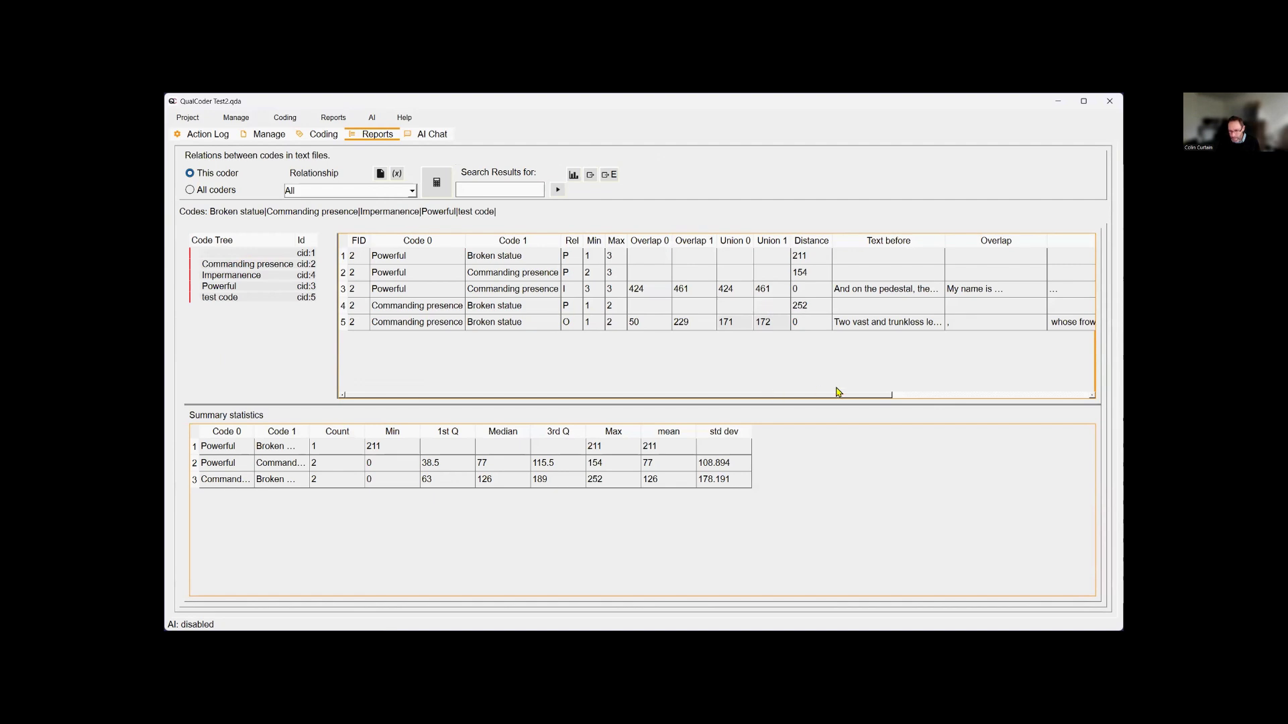
scroll(879, 396, right, 3)
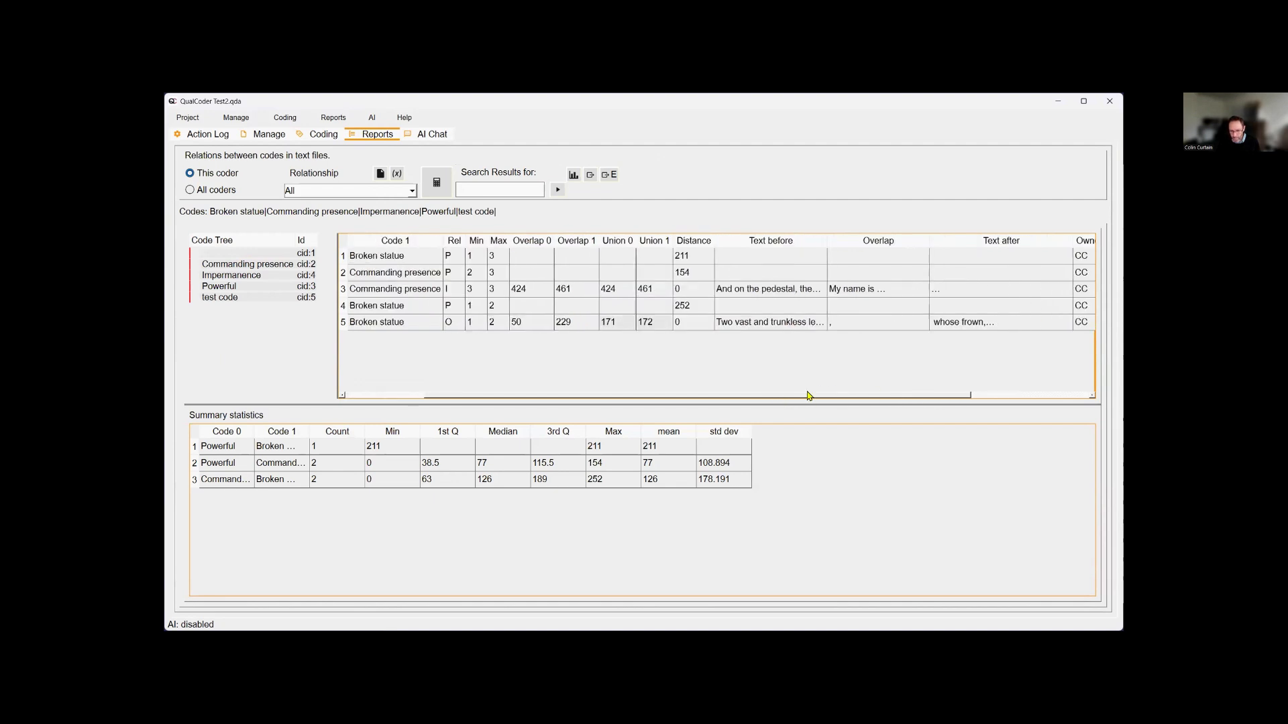
scroll(790, 396, left, 3)
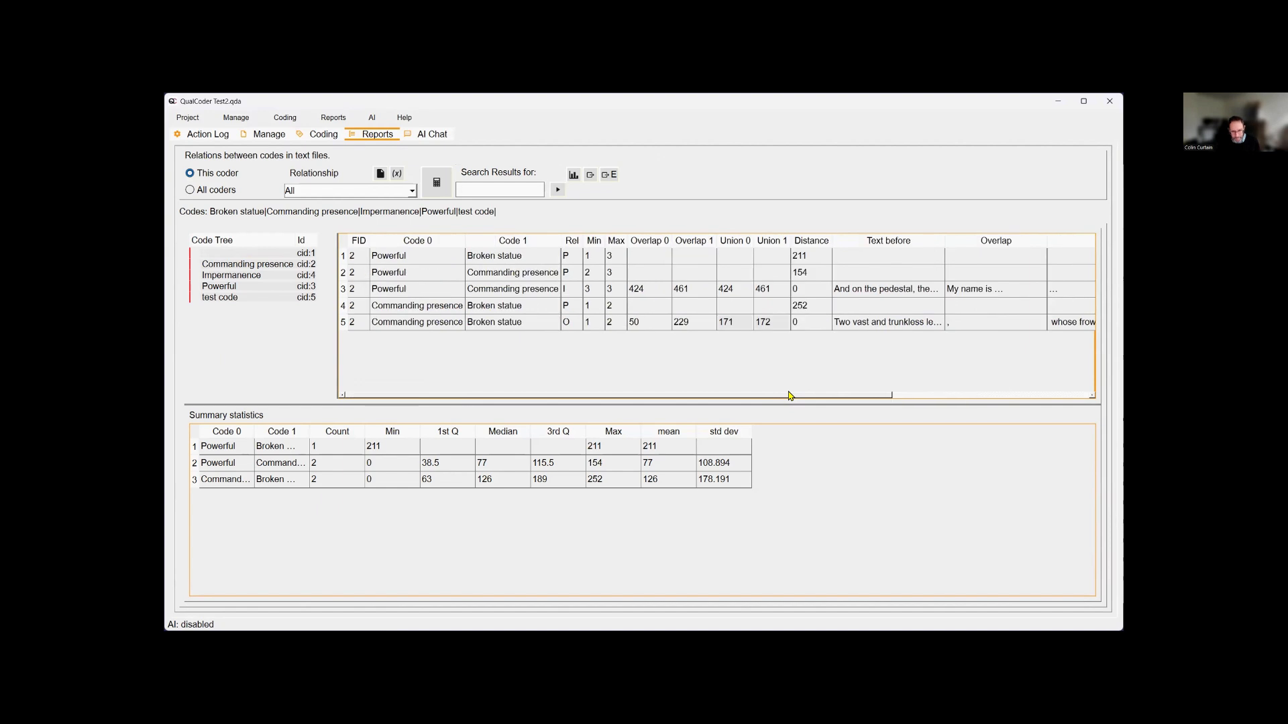
mouse_move(791, 396)
mouse_down()
mouse_move(986, 392)
mouse_move(782, 398)
mouse_up()
mouse_move(493, 307)
Go back to the coded Ozymandias text and recheck the character position where the Broken statue passage ends.
click(320, 137)
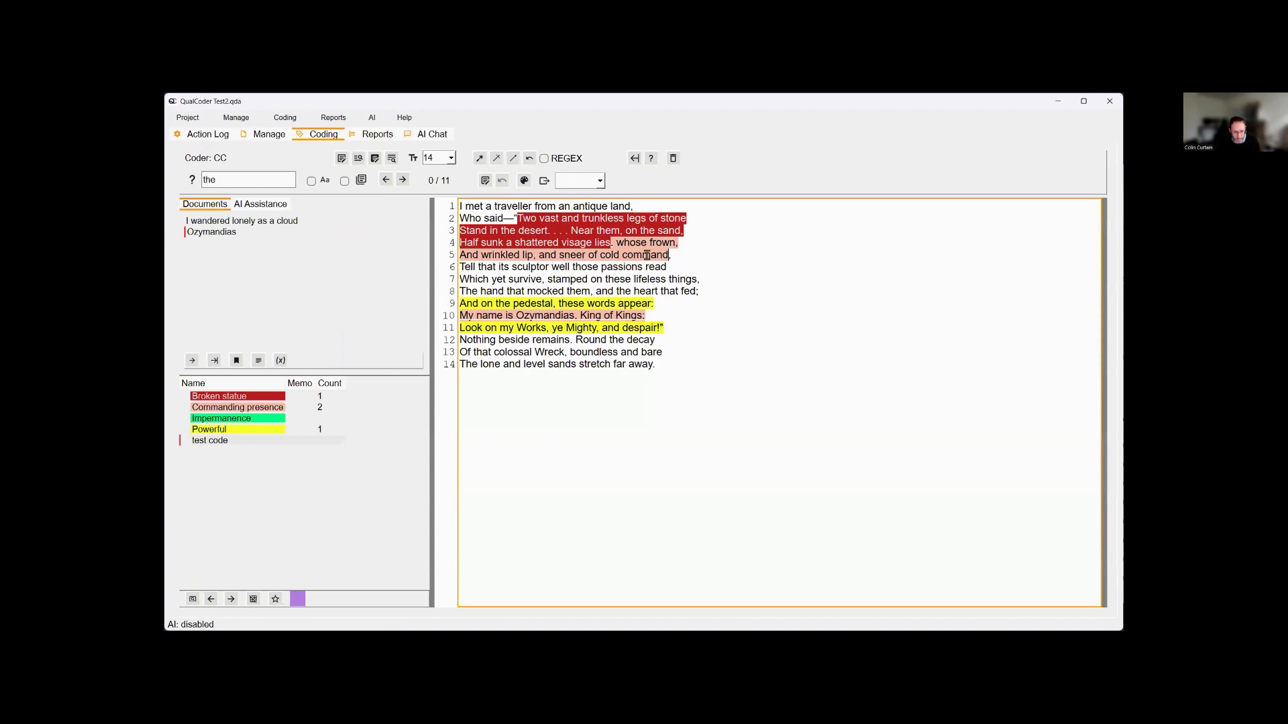
click(609, 242)
mouse_move(608, 256)
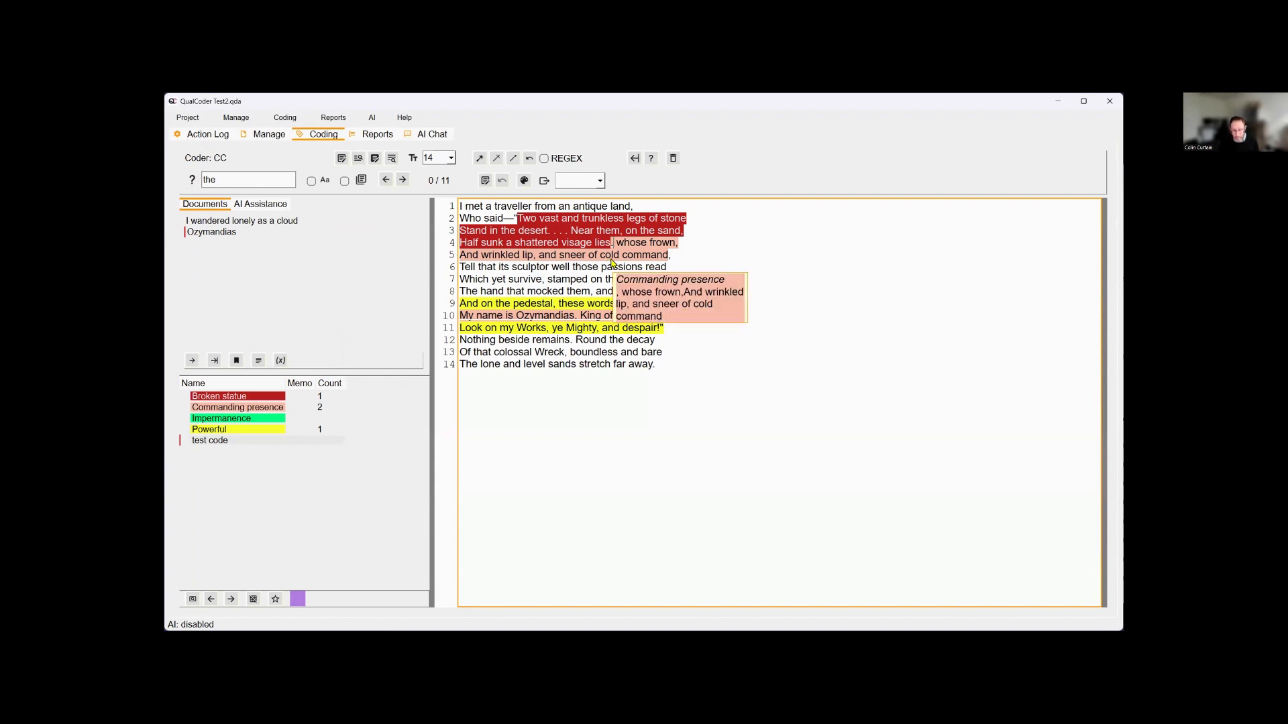
key(shift+1)
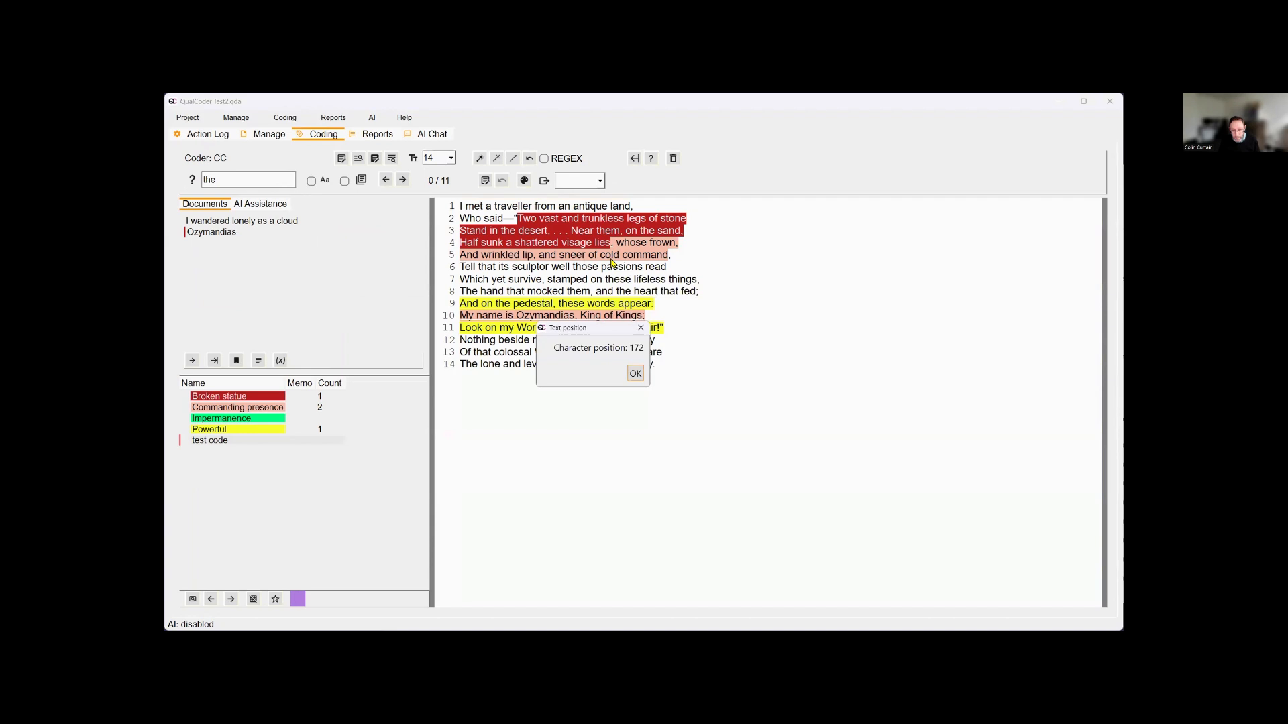
Compare the relations report with the coded text by checking the character position at the start of "My name is Ozymandias" in line 10.
click(635, 374)
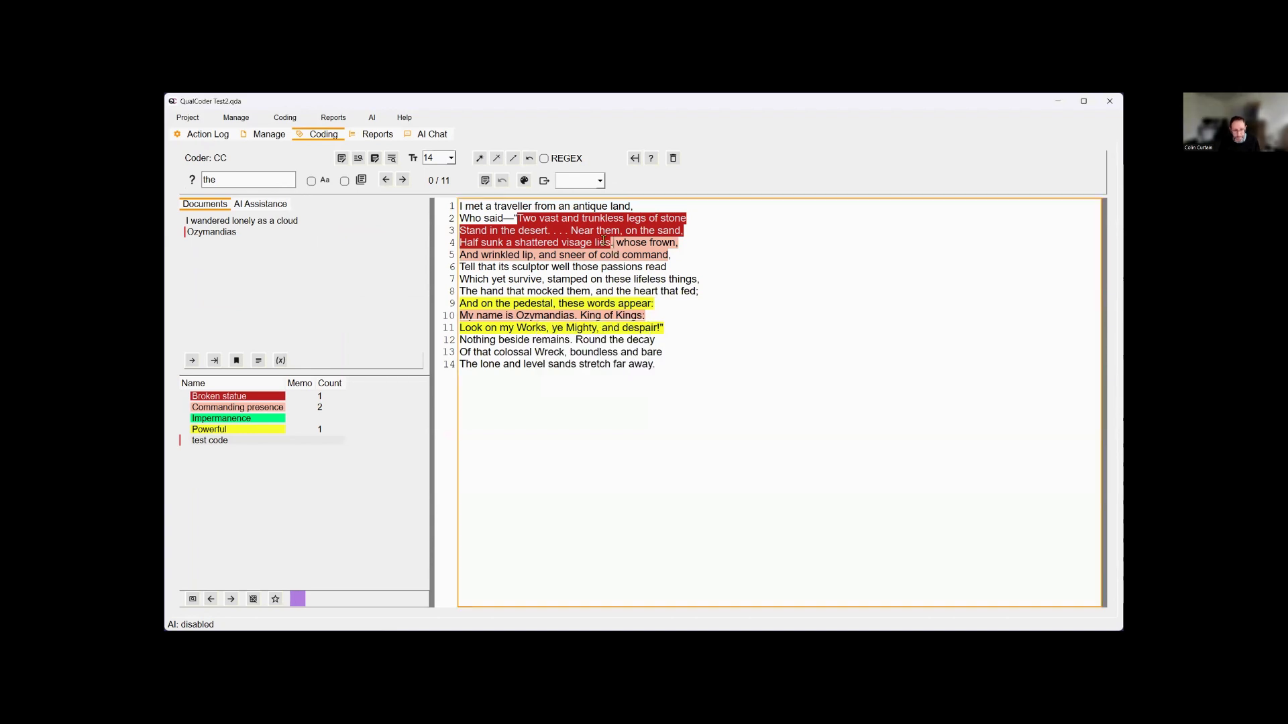
click(363, 138)
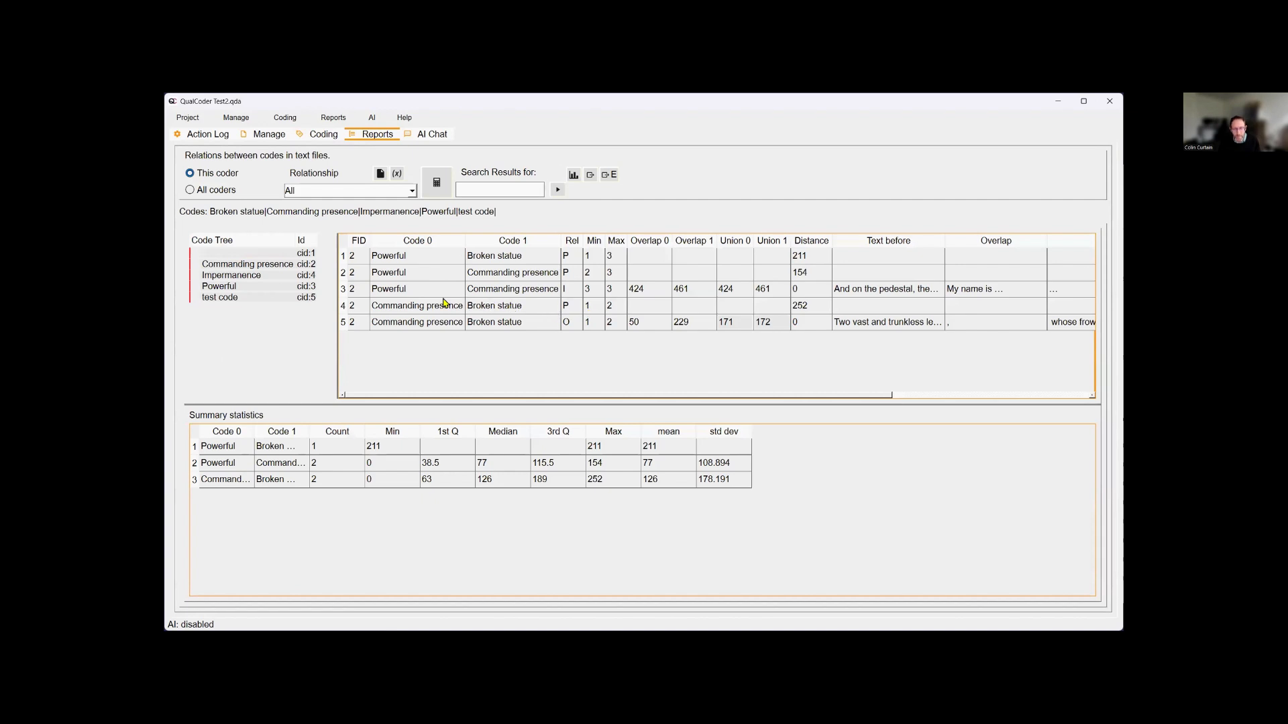
mouse_move(446, 307)
click(322, 137)
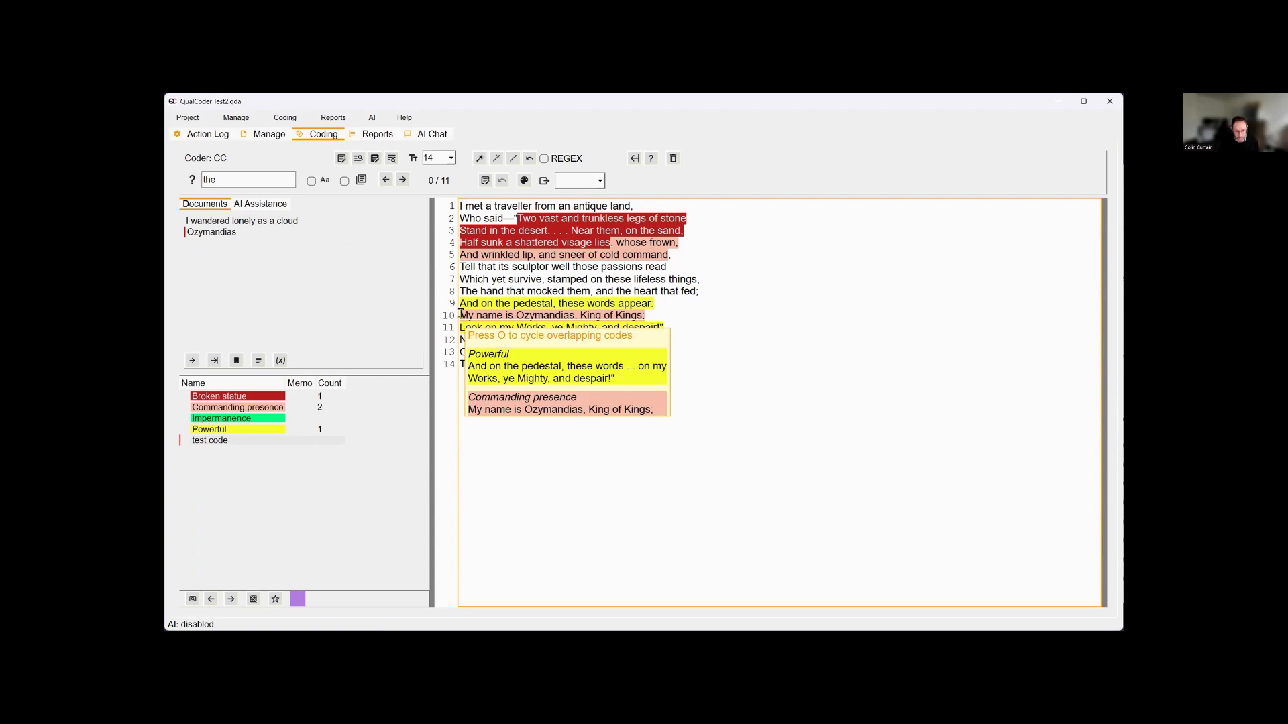
key(shift+1)
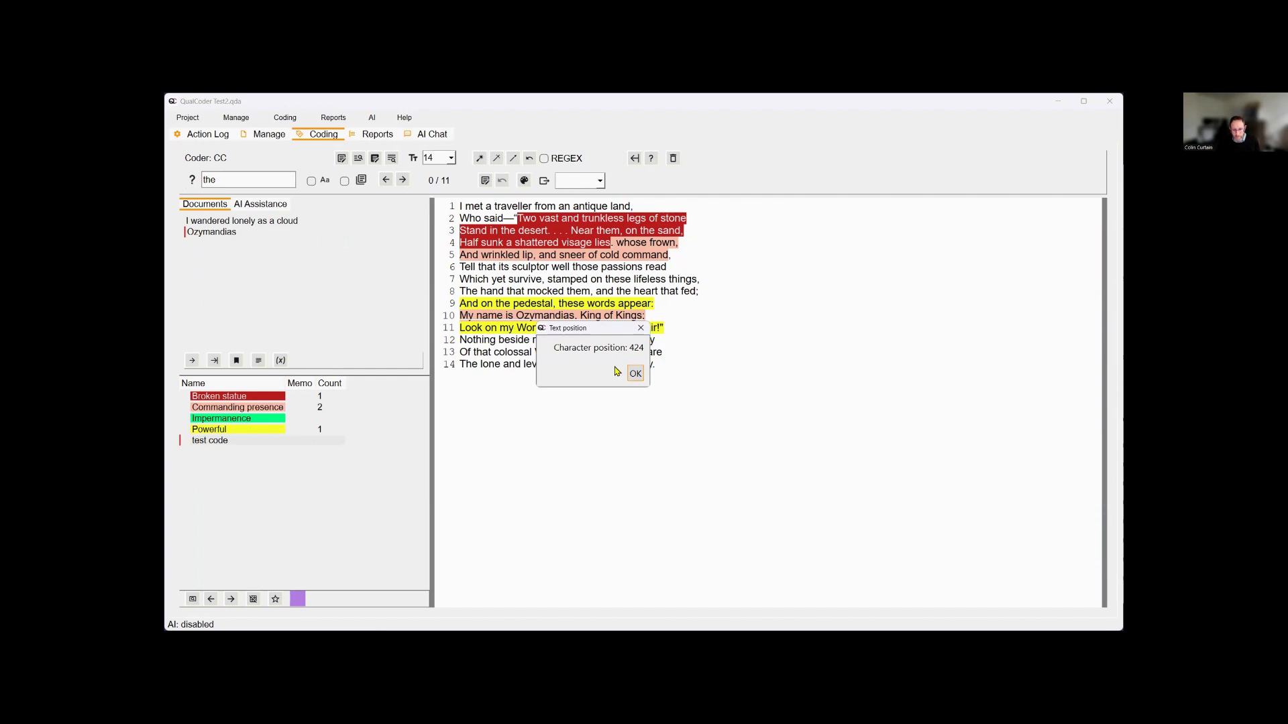
Read the character ranges of Powerful and Commanding presence in the report's inclusion row and compare them with the coded Ozymandias text.
click(377, 134)
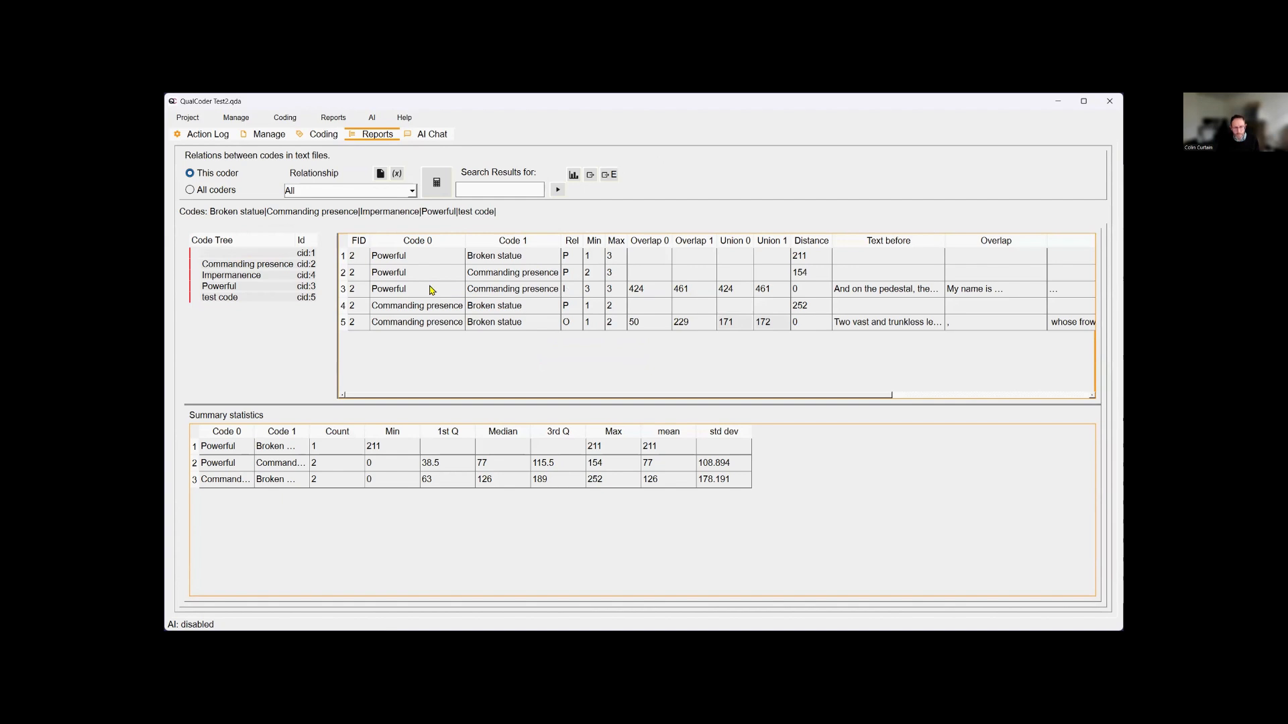
mouse_move(422, 296)
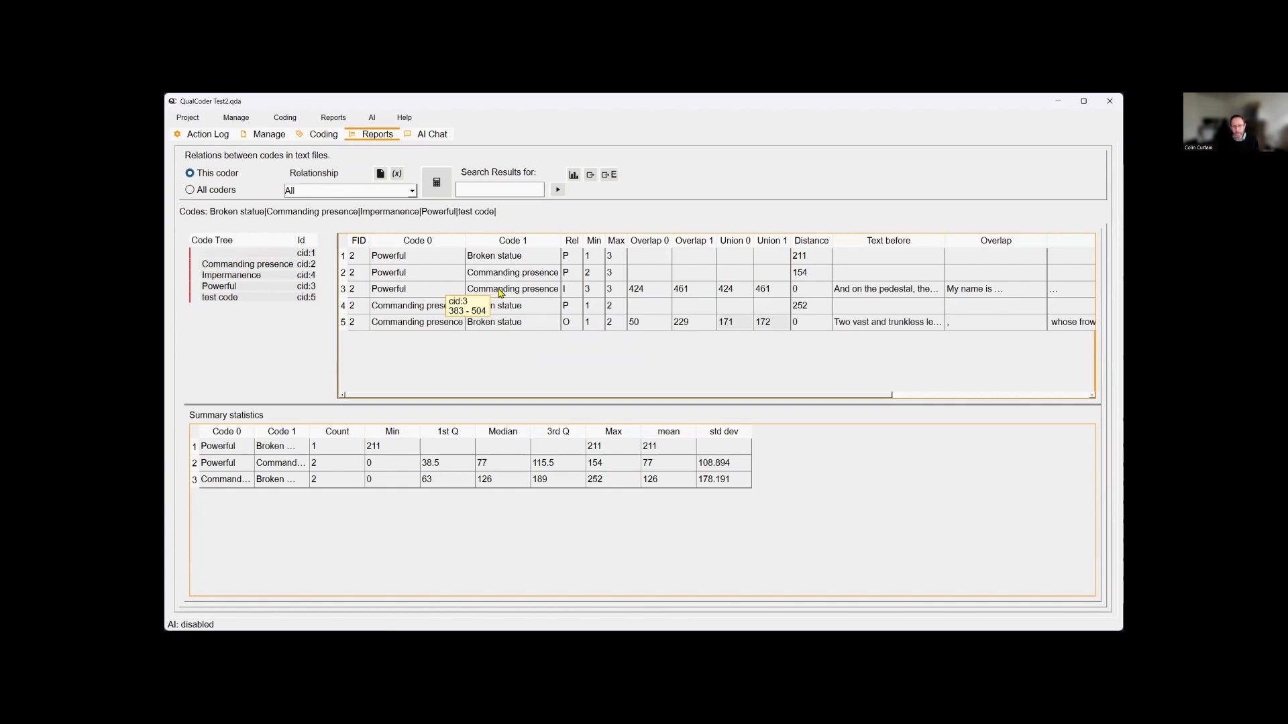
mouse_move(499, 293)
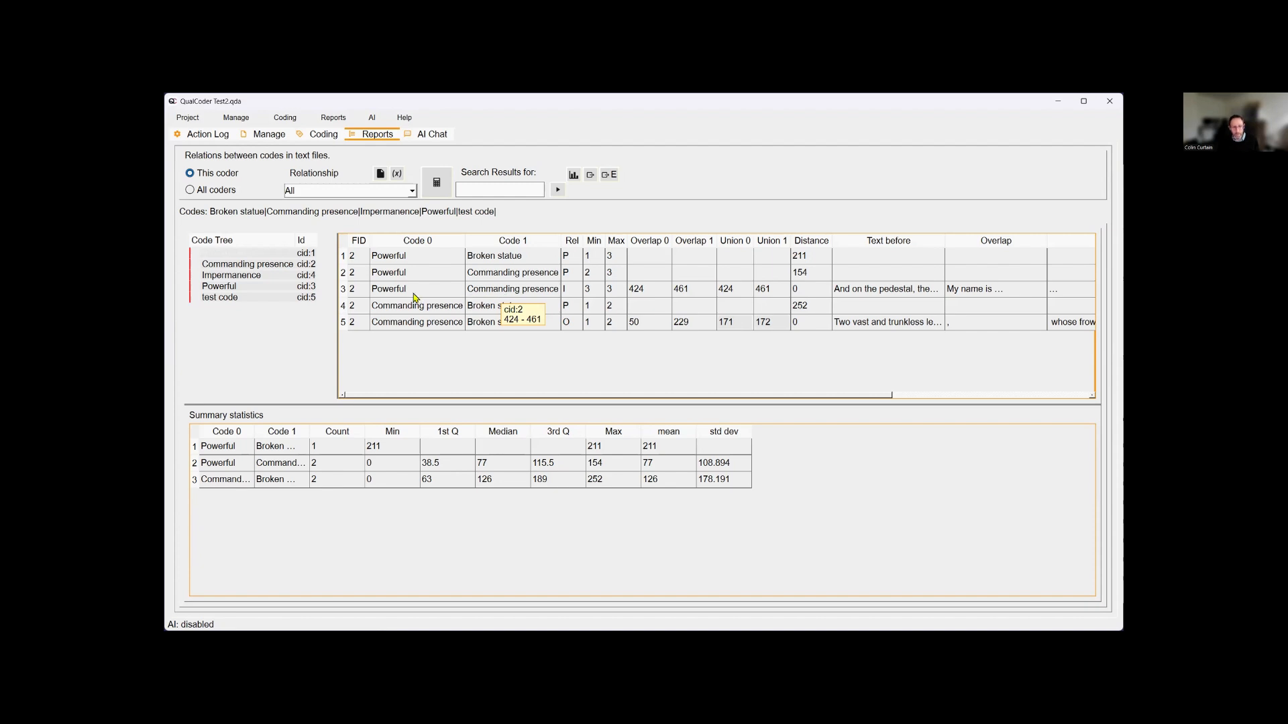
click(317, 134)
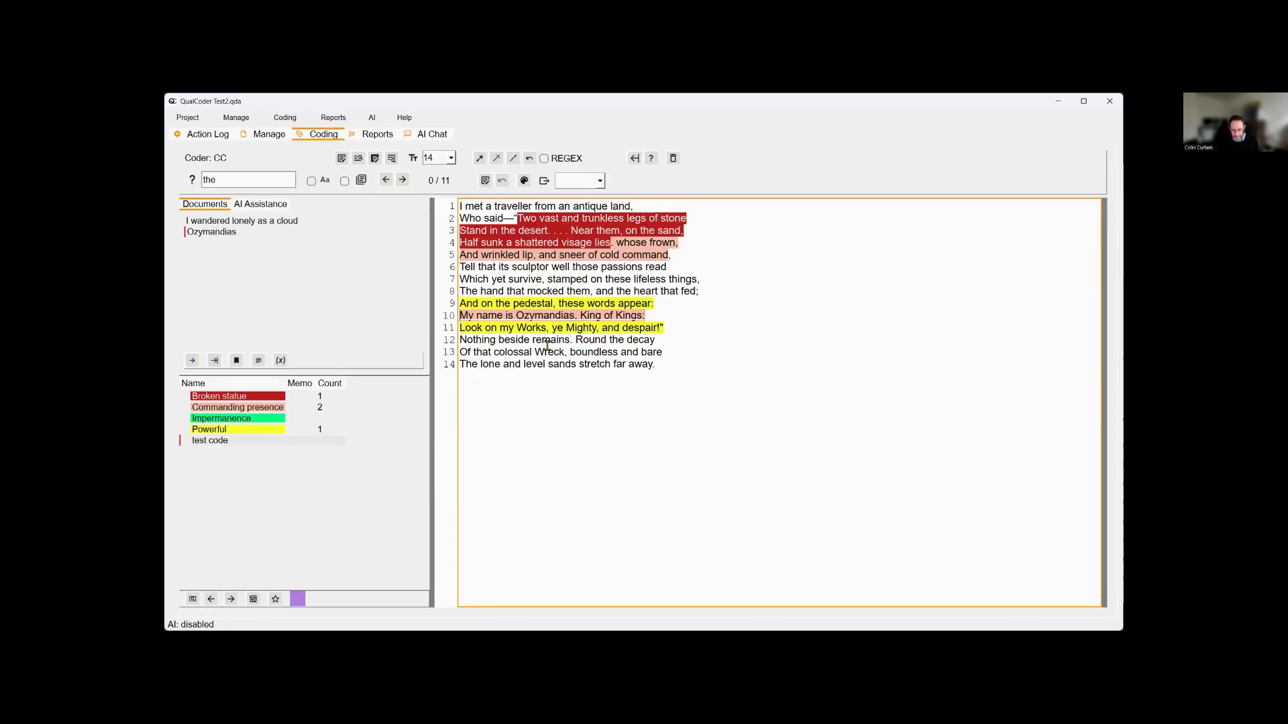
mouse_move(543, 314)
Return to the code relations report and widen the Code 1 and Code 0 columns of the summary statistics to show full code names.
click(372, 136)
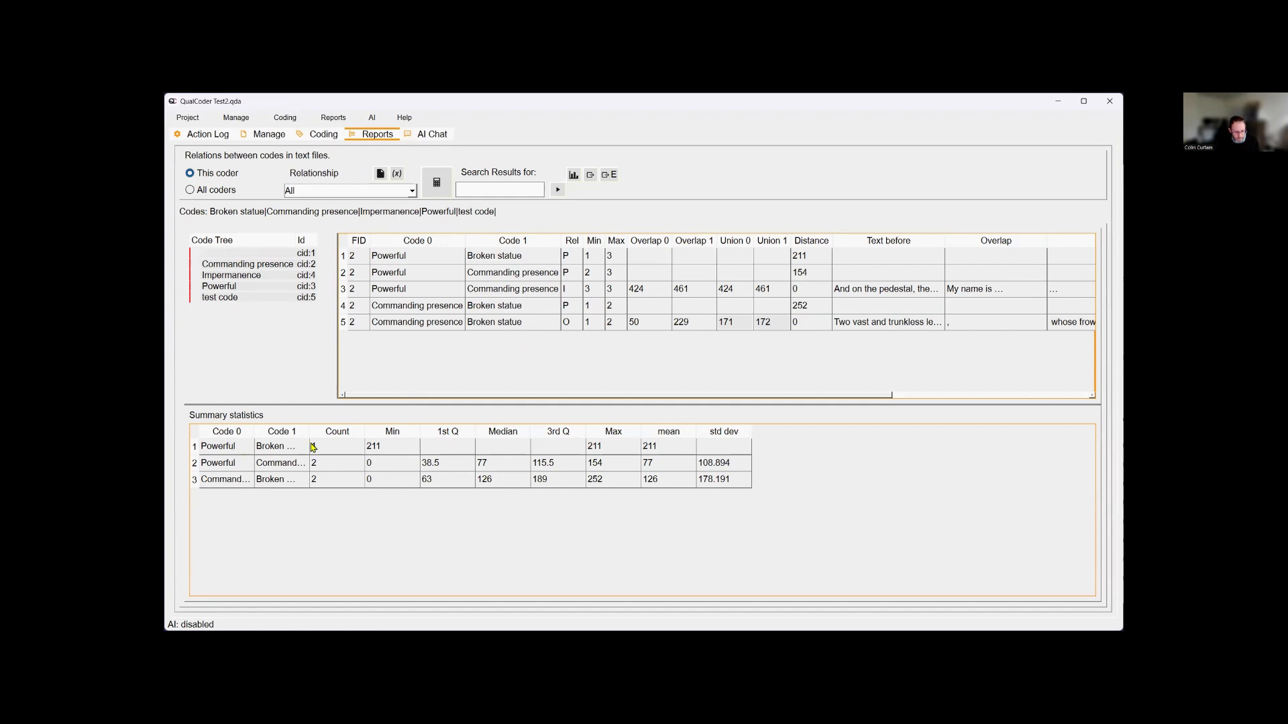
drag(307, 429, 394, 429)
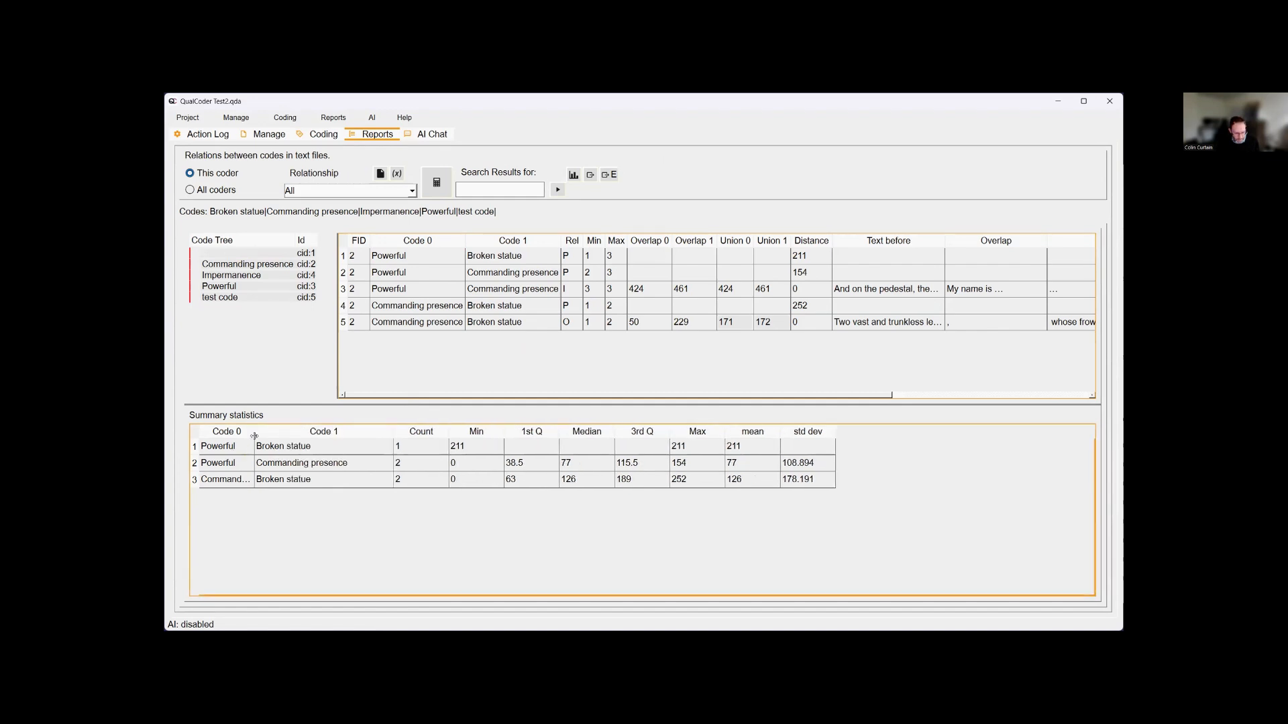
drag(254, 432, 345, 431)
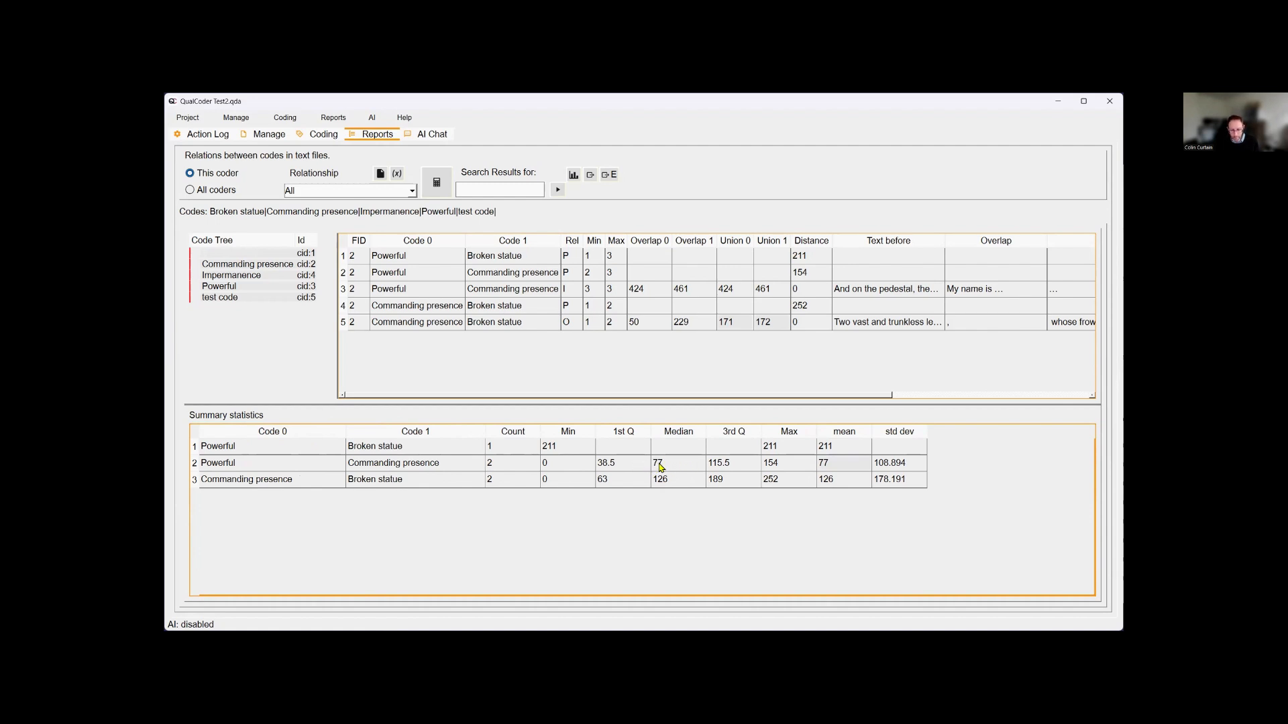
Generate the code relations box plot in the browser and inspect the distance statistics for each code pair.
click(574, 175)
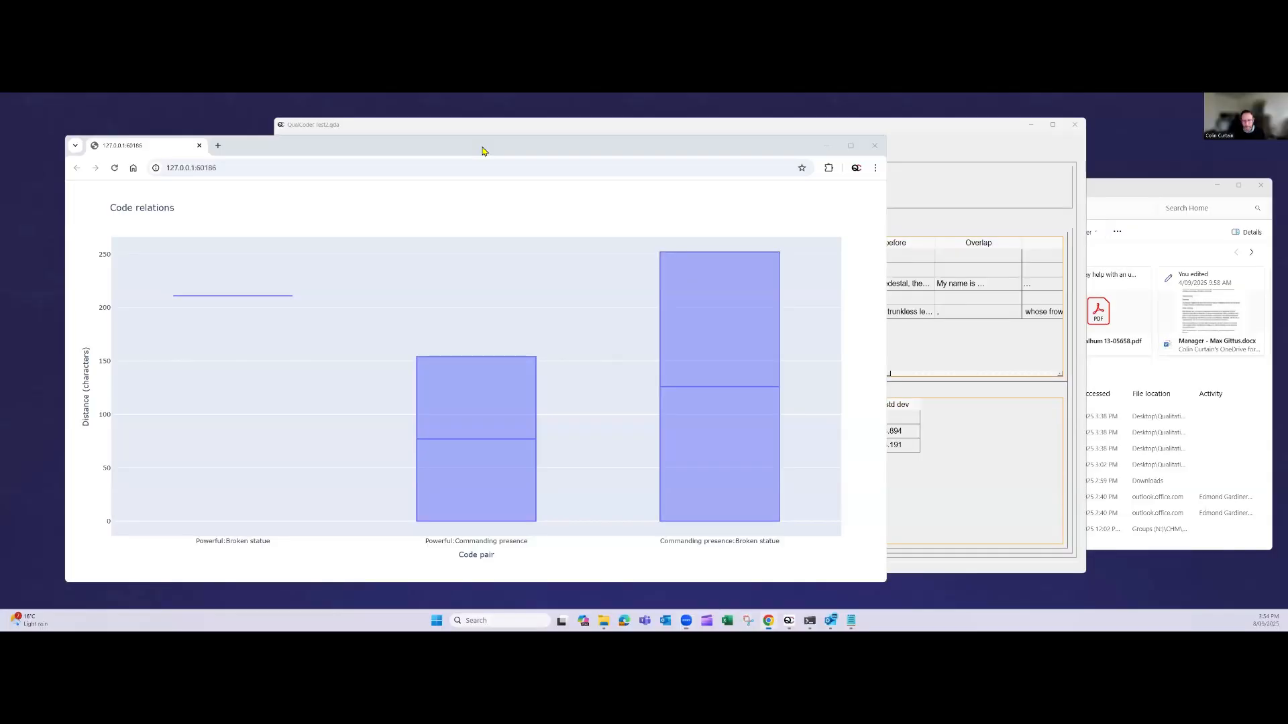
drag(482, 150, 671, 144)
mouse_move(622, 472)
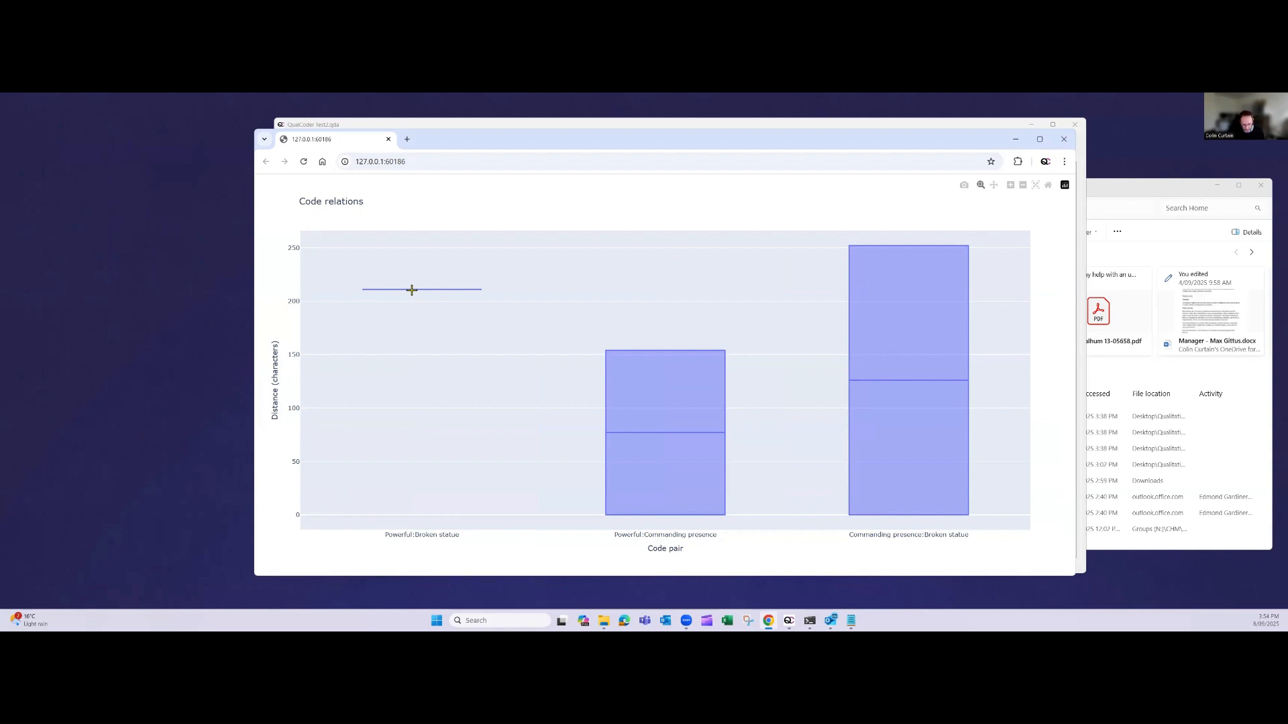
mouse_move(697, 488)
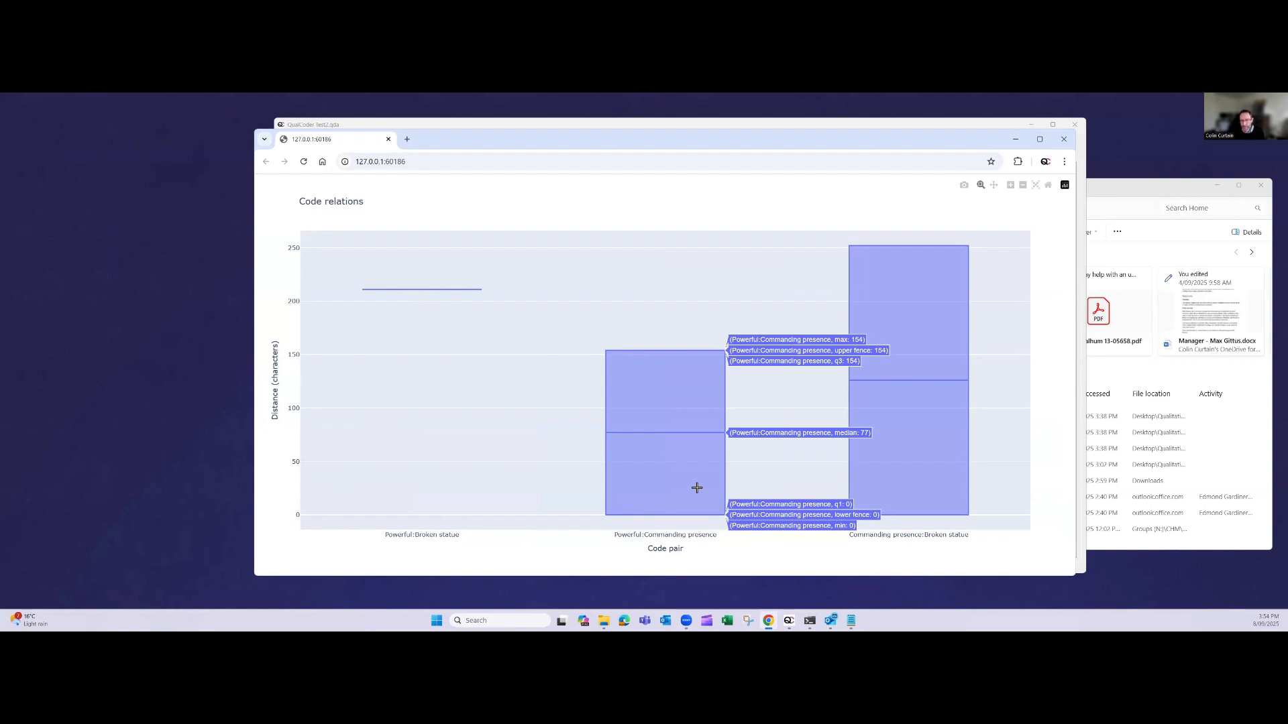
mouse_move(937, 449)
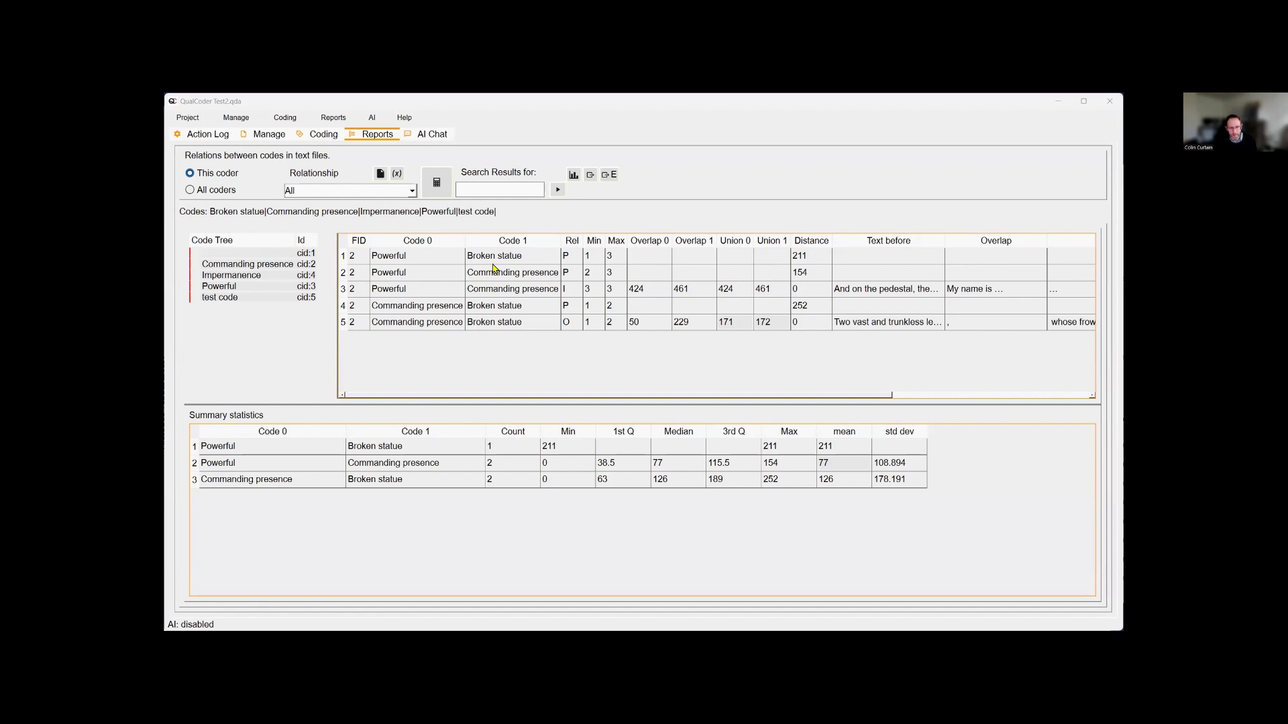
Open the code co-occurrence report and view the coded text for Commanding presence with Broken statue, and for Powerful with Commanding presence.
click(592, 177)
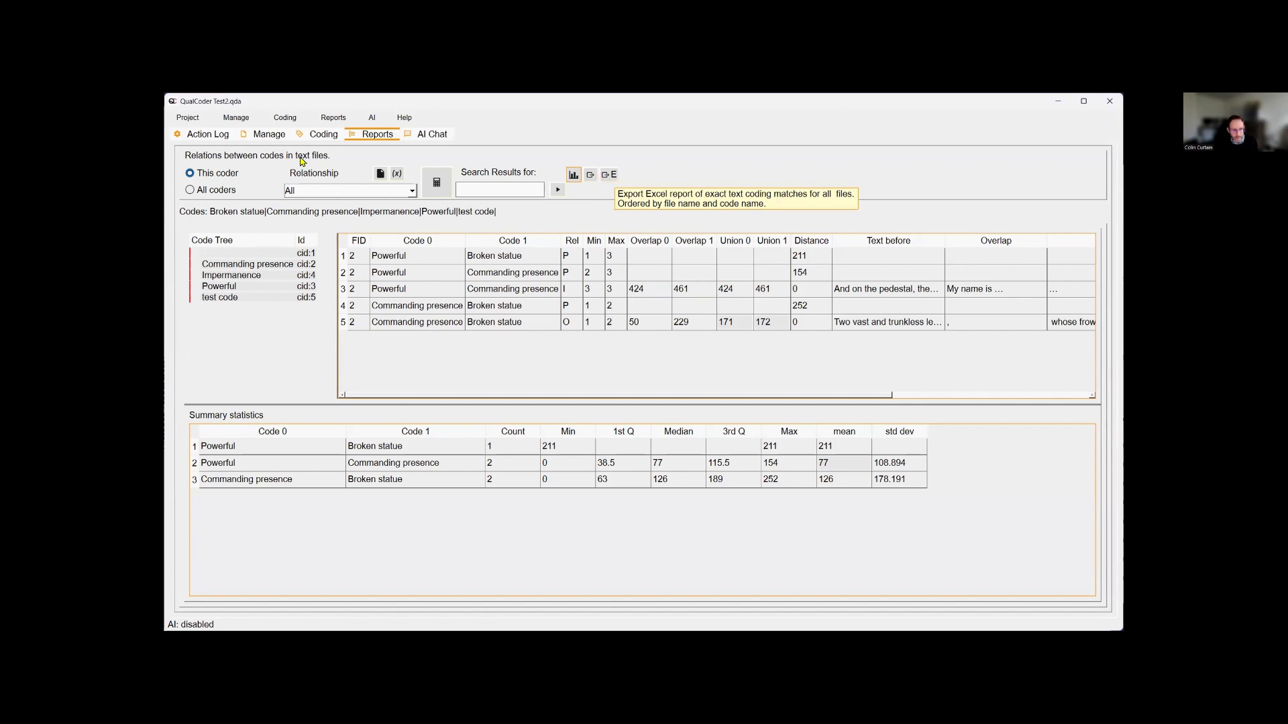
click(329, 120)
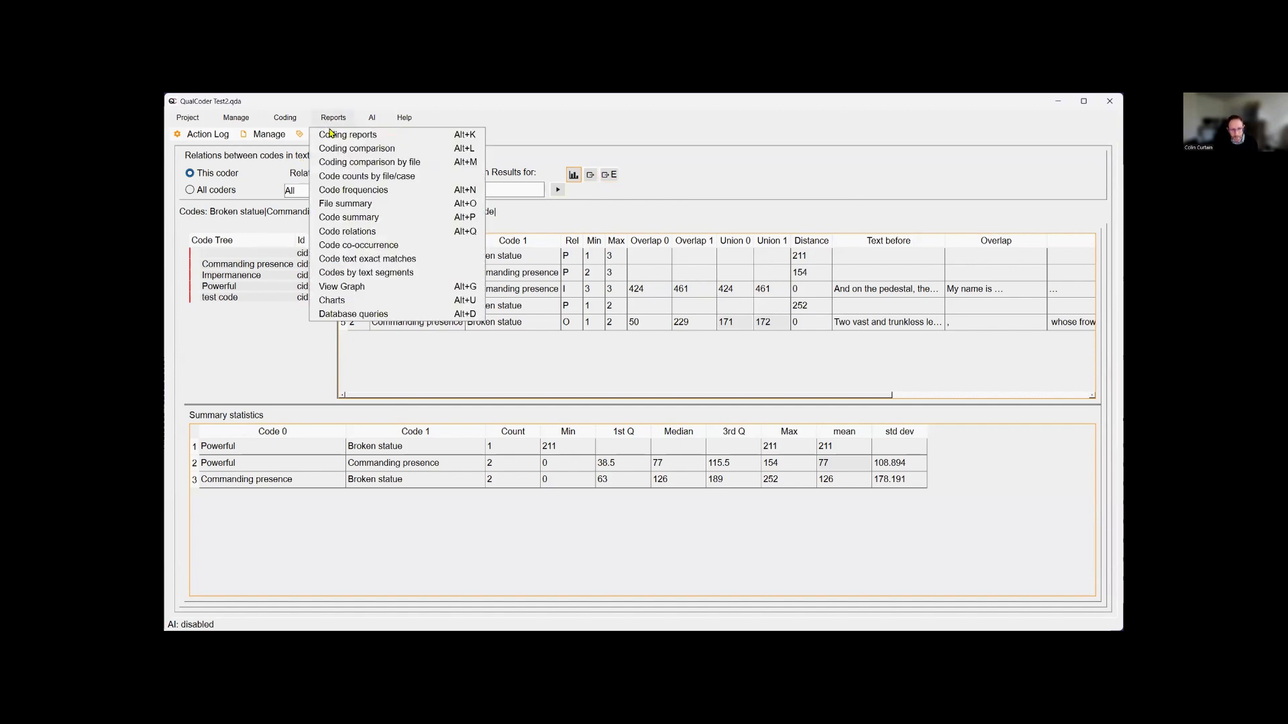
click(354, 246)
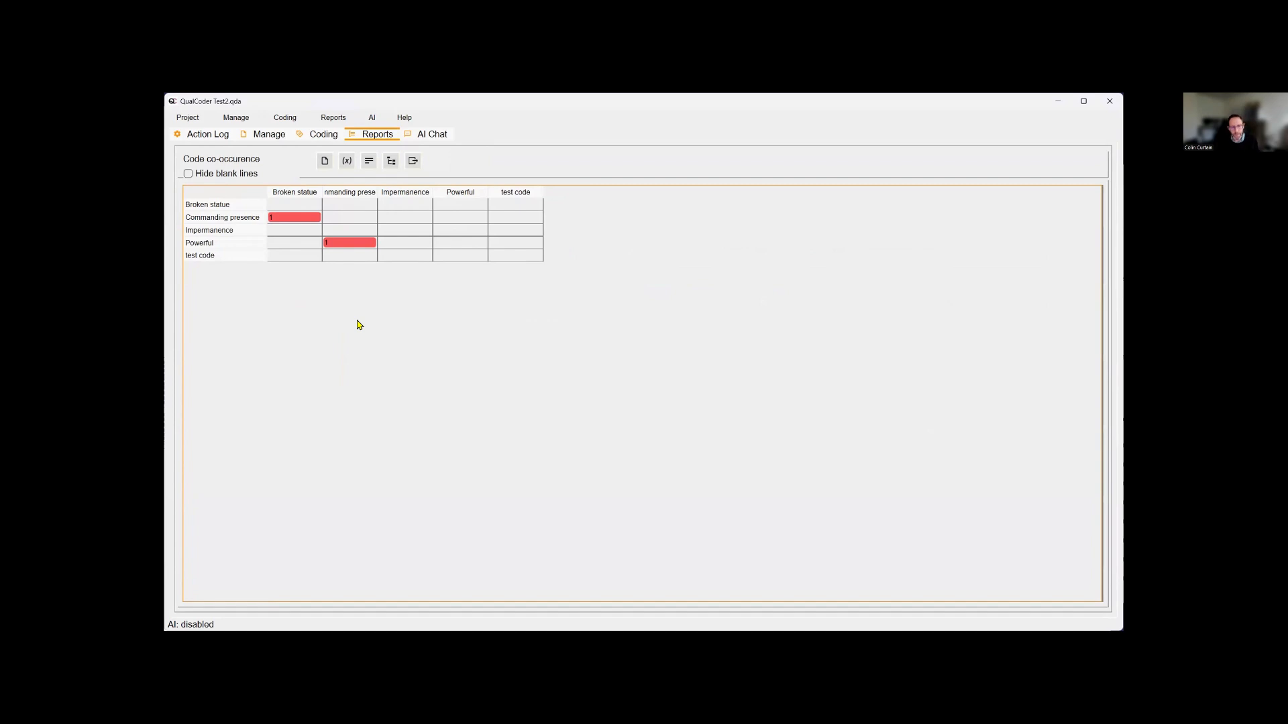
click(295, 219)
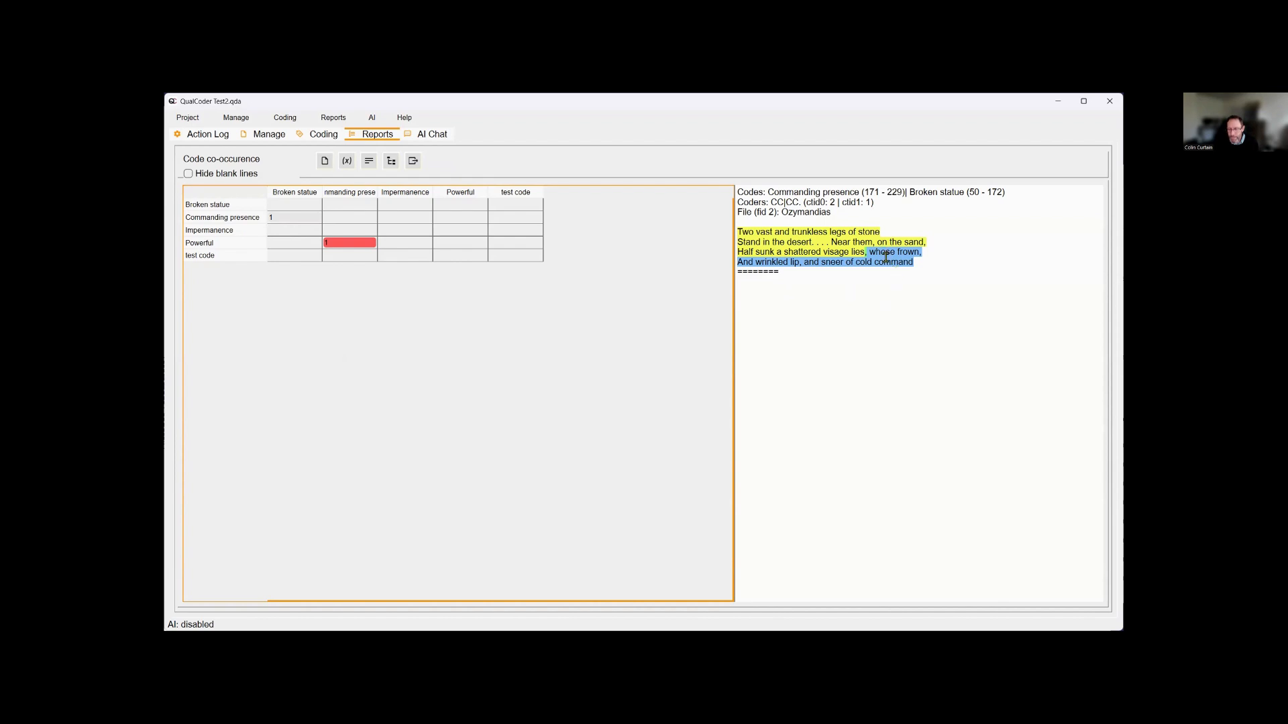
click(343, 246)
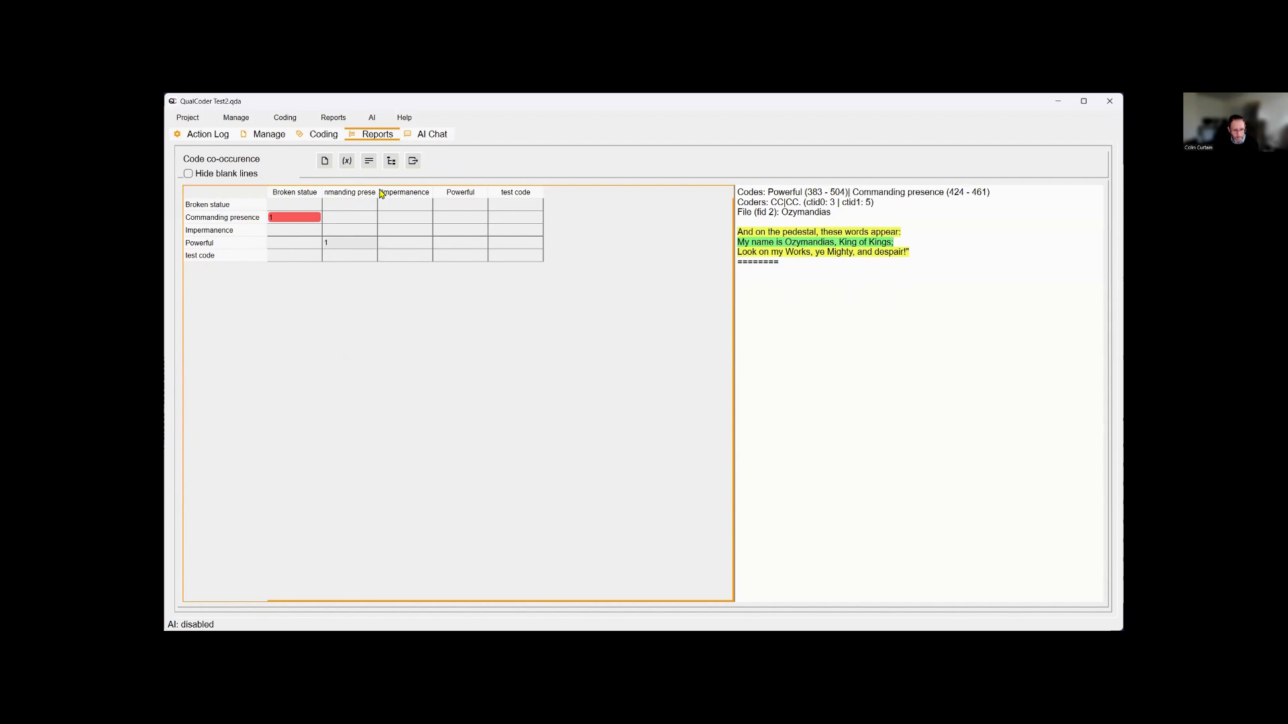
Widen the Commanding presence column and compare the Powerful and Commanding presence character ranges with their highlighted passages.
drag(418, 187, 426, 190)
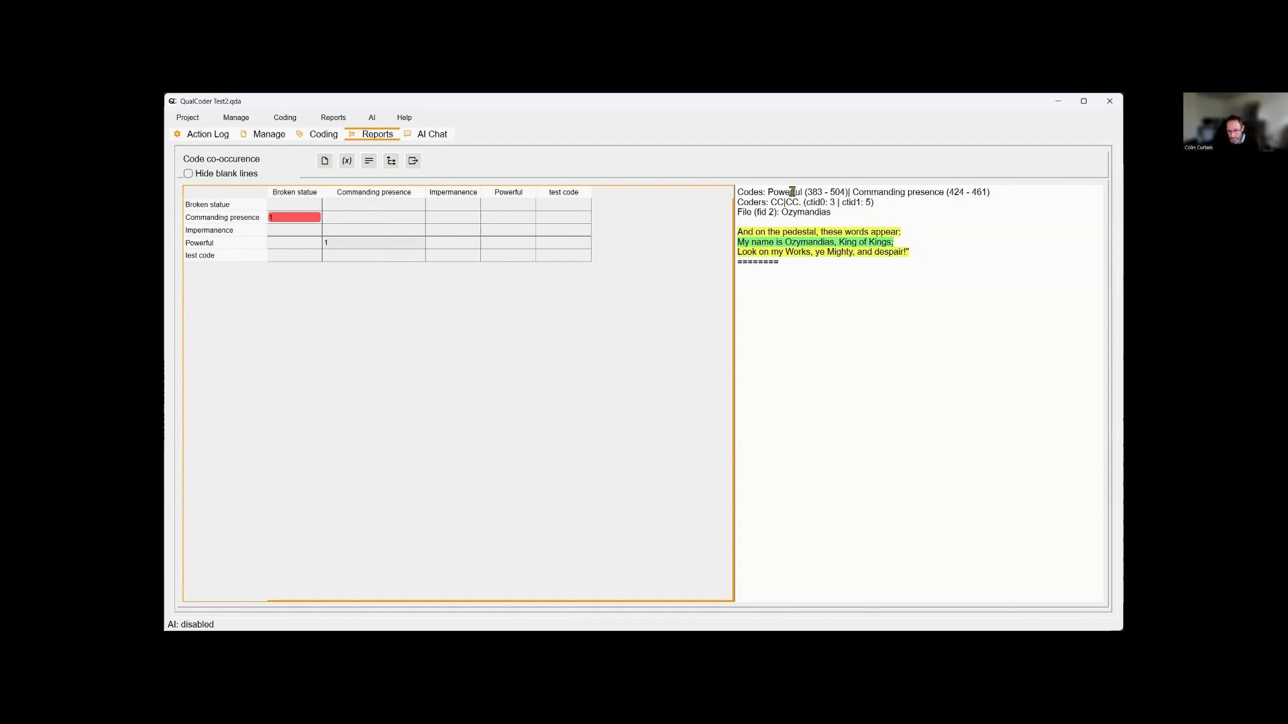
drag(807, 192, 842, 190)
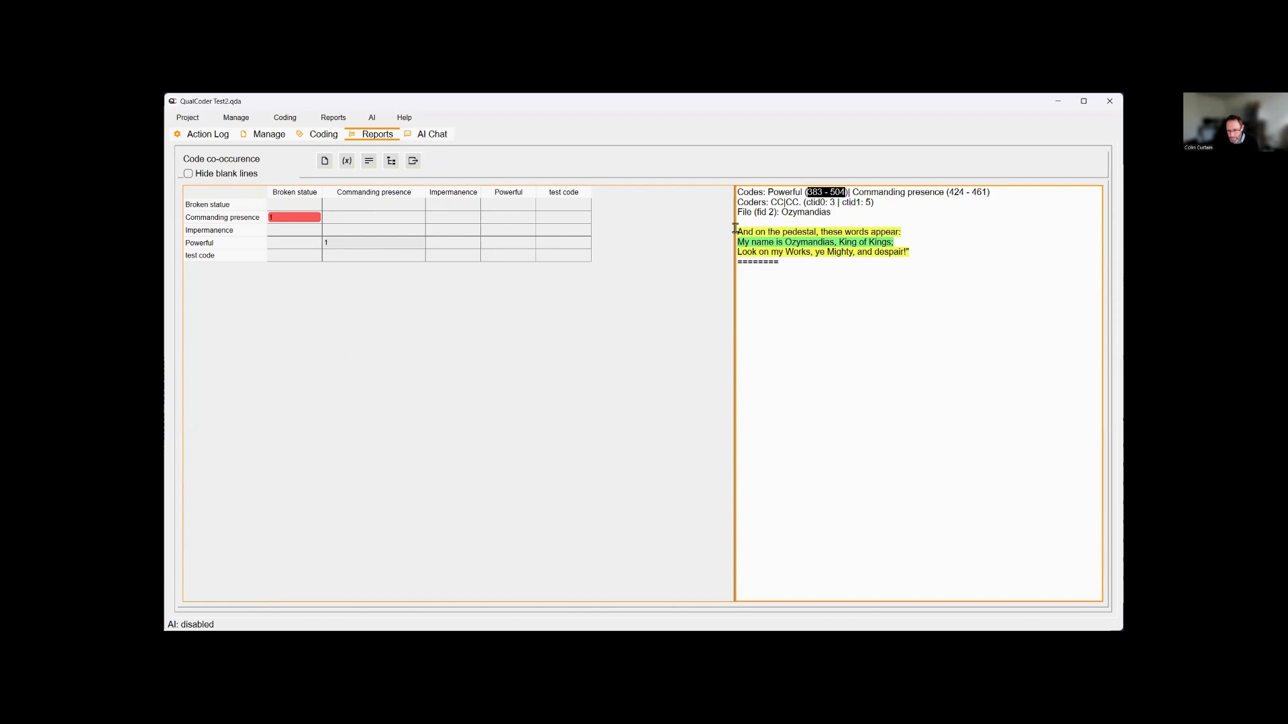
drag(736, 228, 860, 258)
click(843, 215)
drag(949, 192, 982, 192)
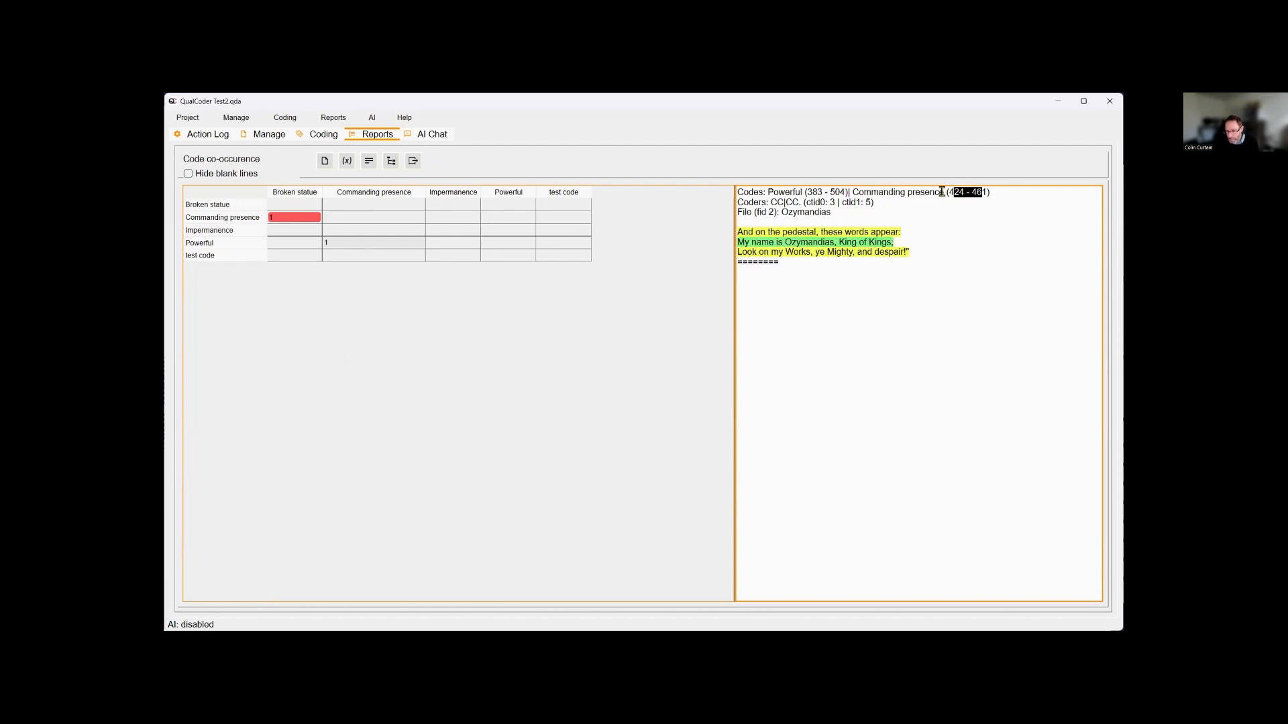
click(981, 193)
drag(738, 240, 893, 241)
click(827, 334)
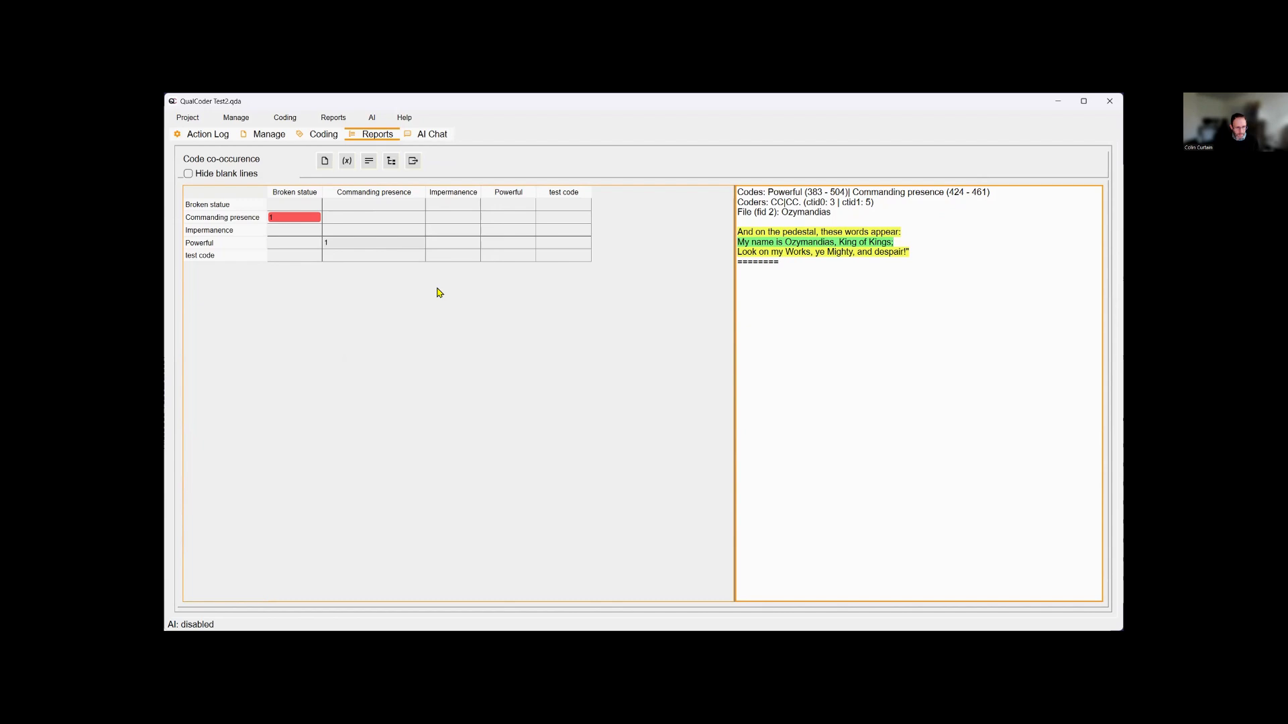
click(356, 244)
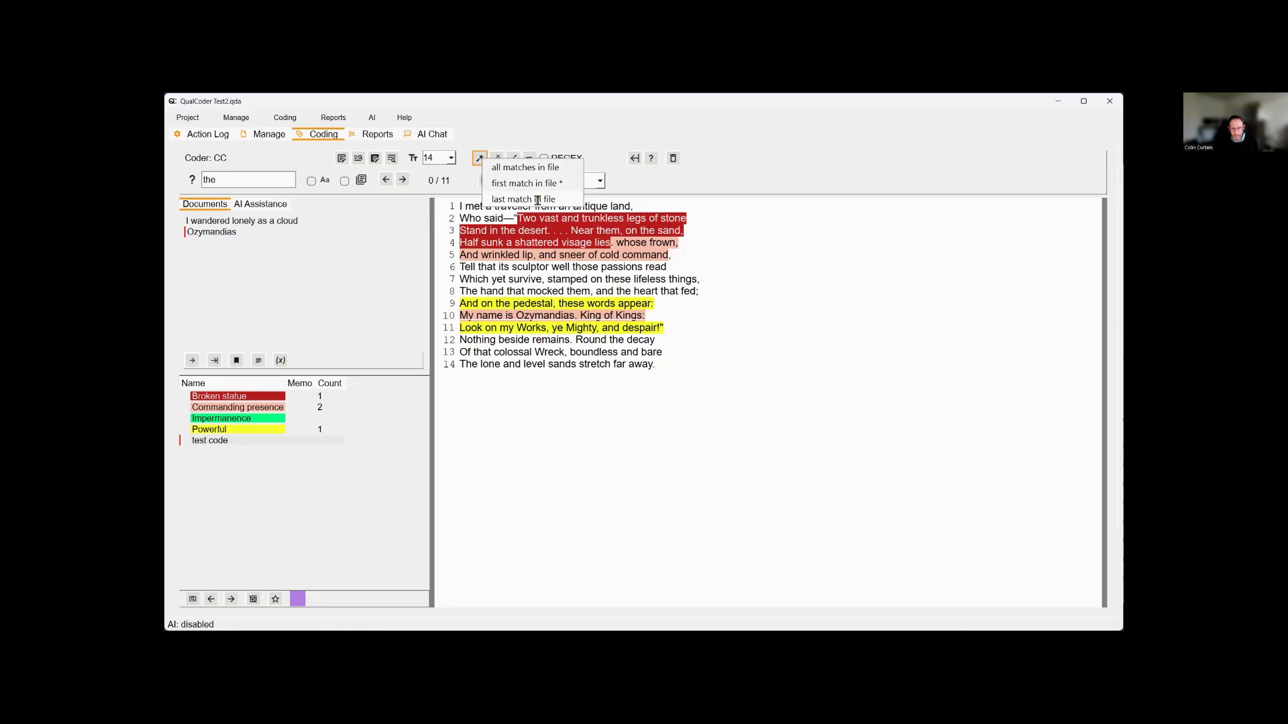
Auto-code the last match of "the" in the Ozymandias file with test code.
click(537, 199)
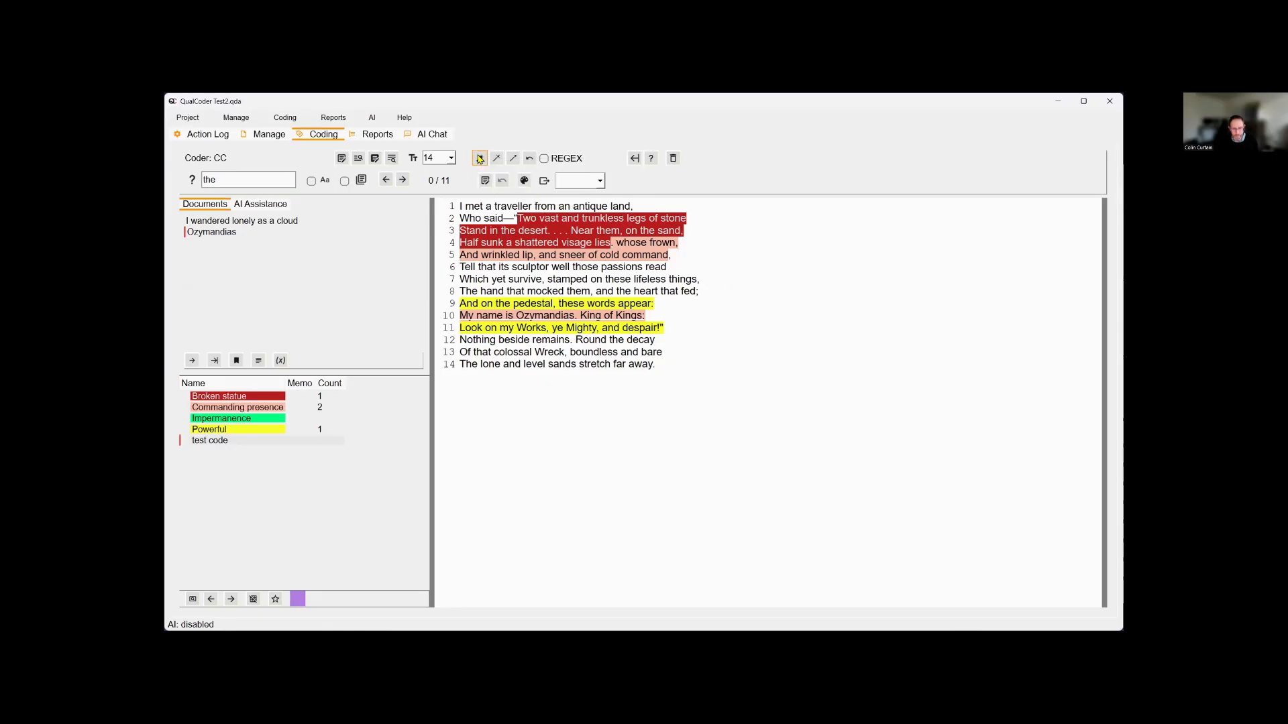
click(480, 159)
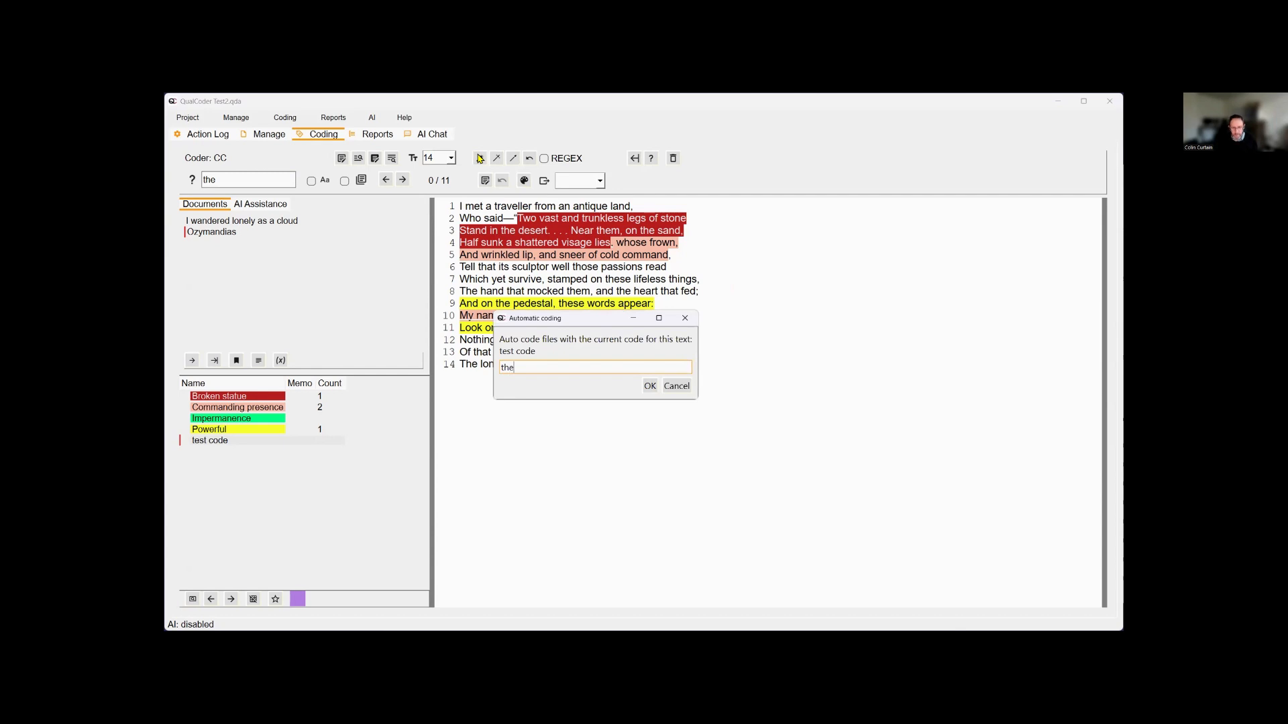
click(649, 386)
click(487, 285)
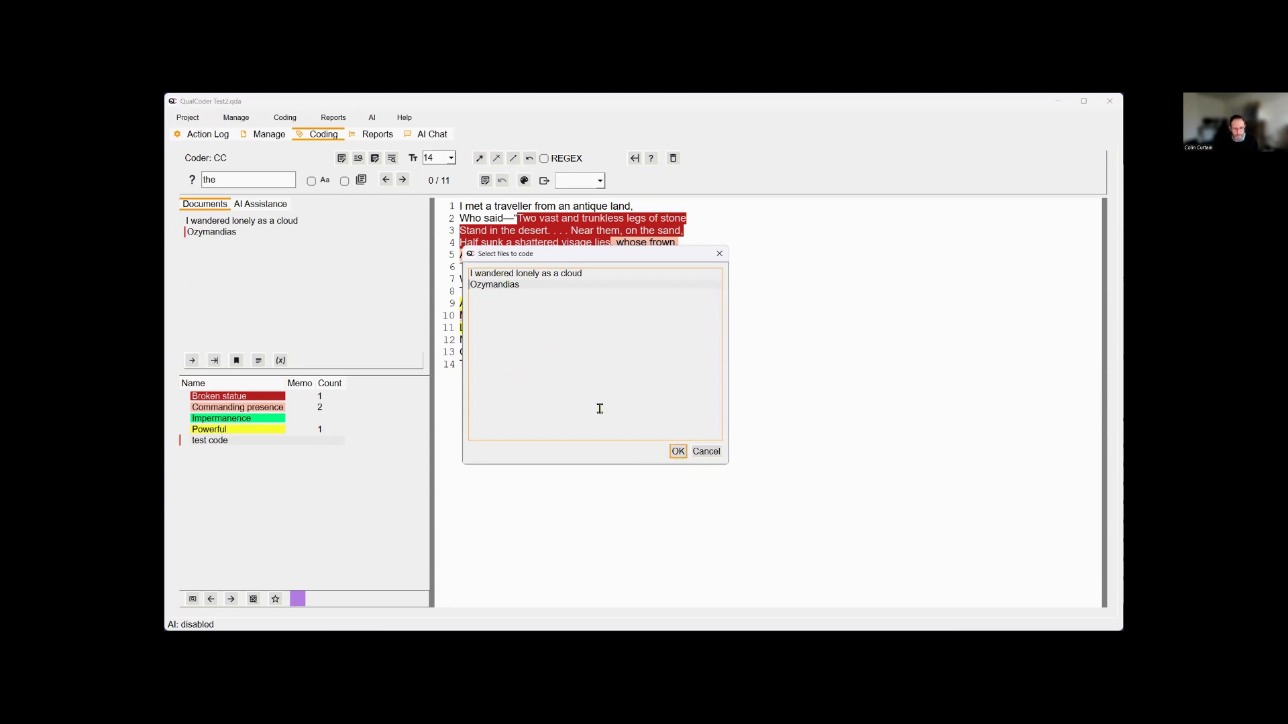
key(Return)
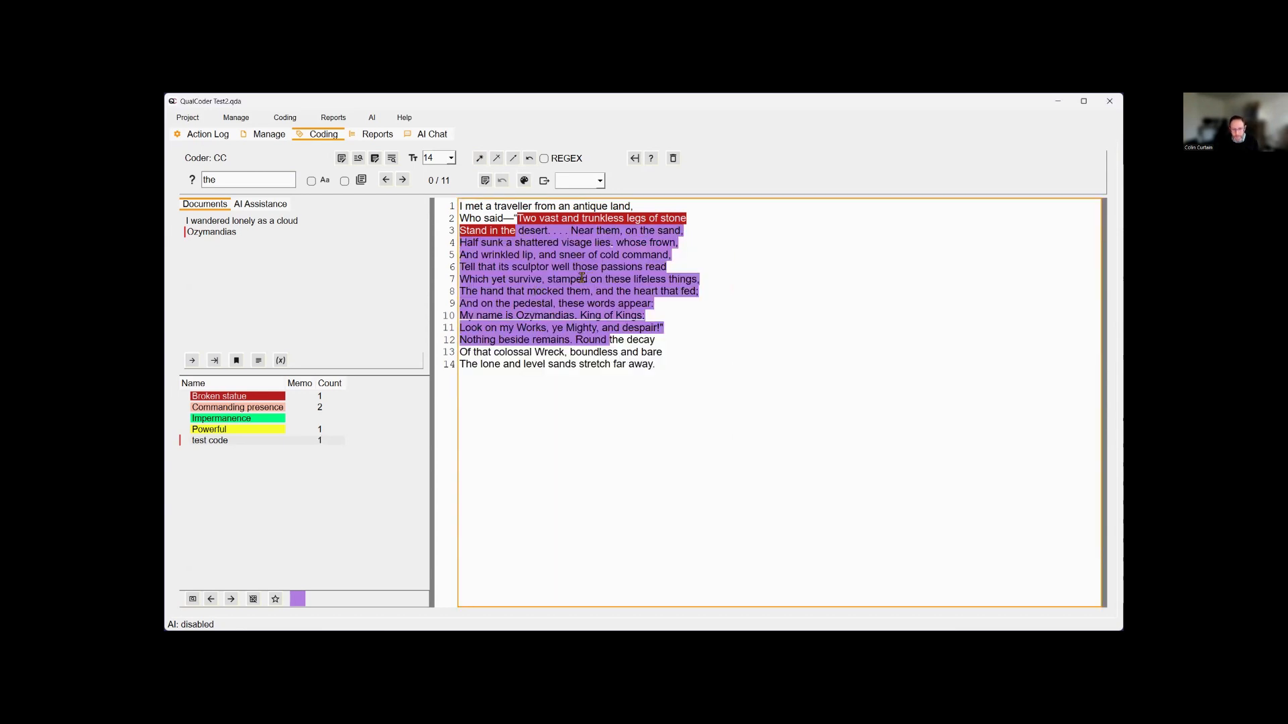